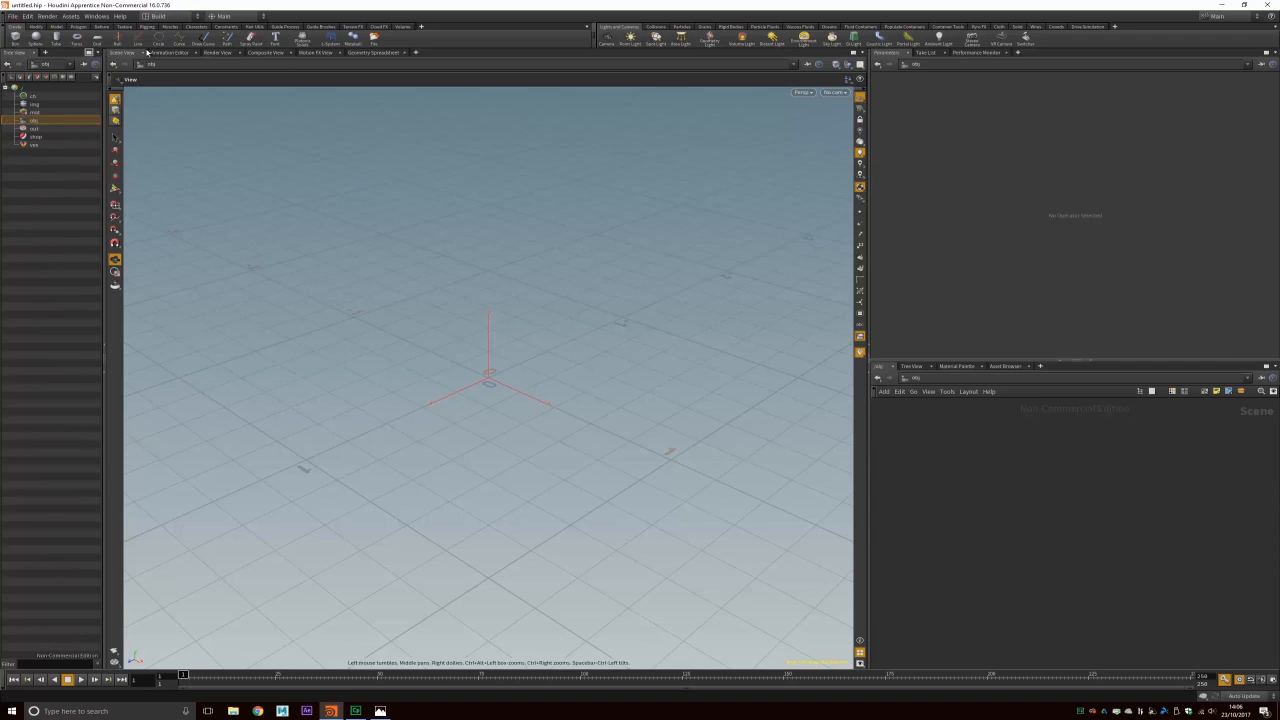
Step: Create a new Houdini project named AT4 so $JOB points to its folder
left_click(9, 18)
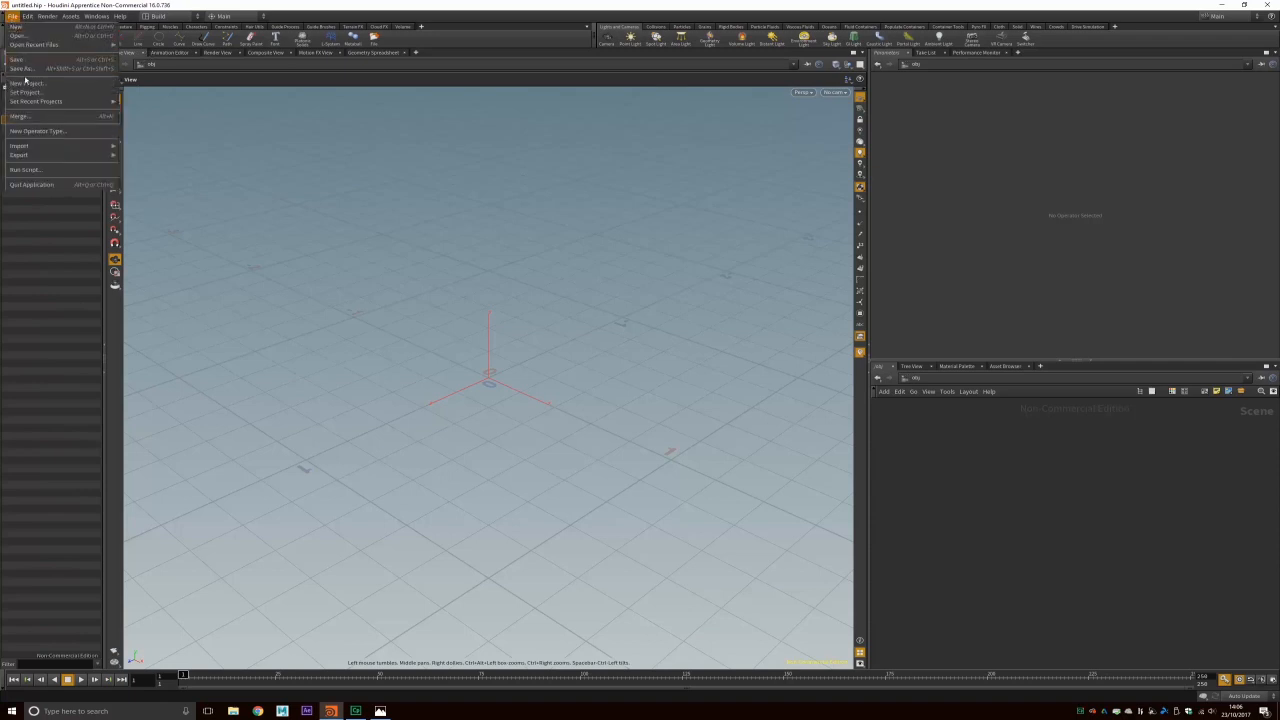
left_click(13, 14)
left_click(13, 16)
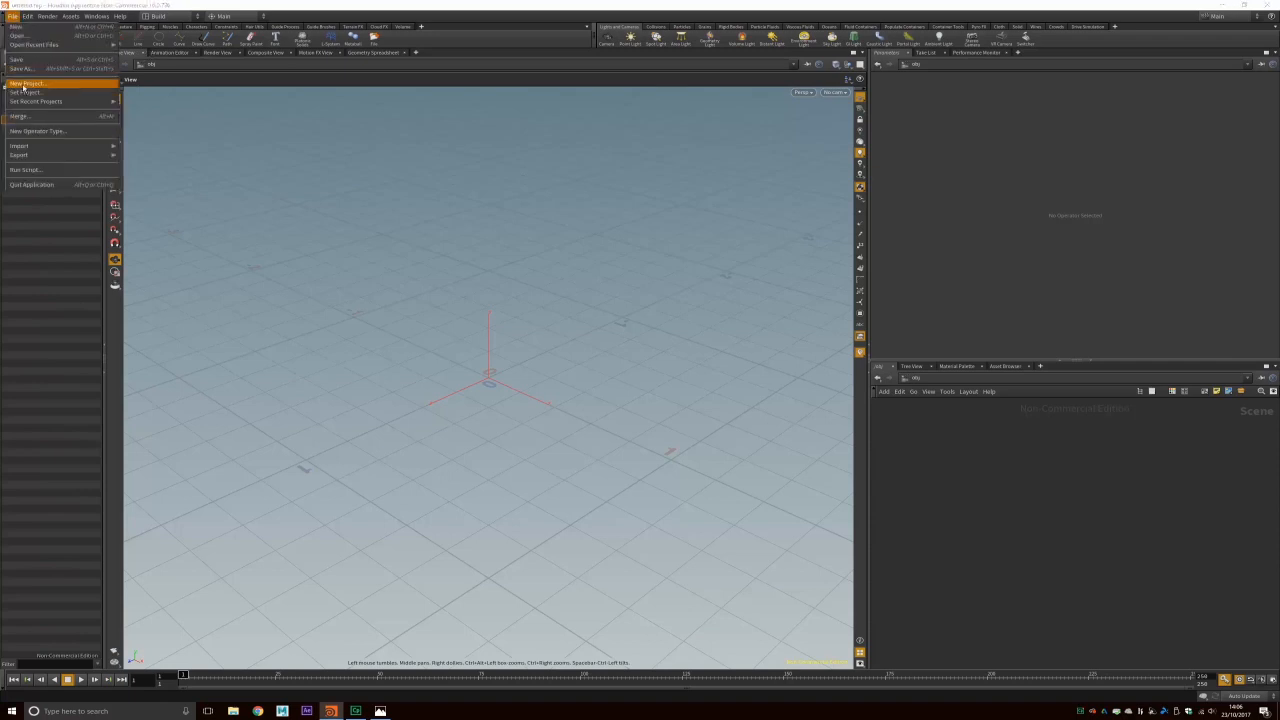
left_click(30, 85)
left_click_drag(677, 212, 548, 212)
double_click(566, 225)
type("A14")
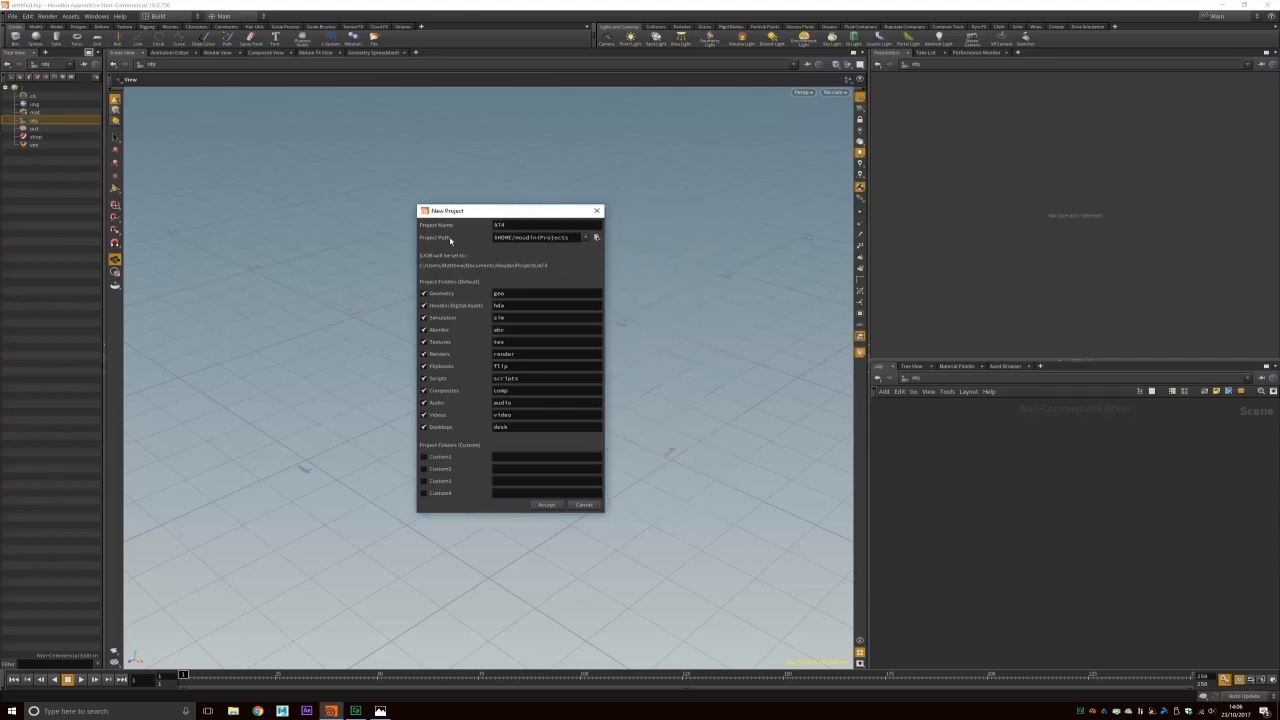
left_click(546, 504)
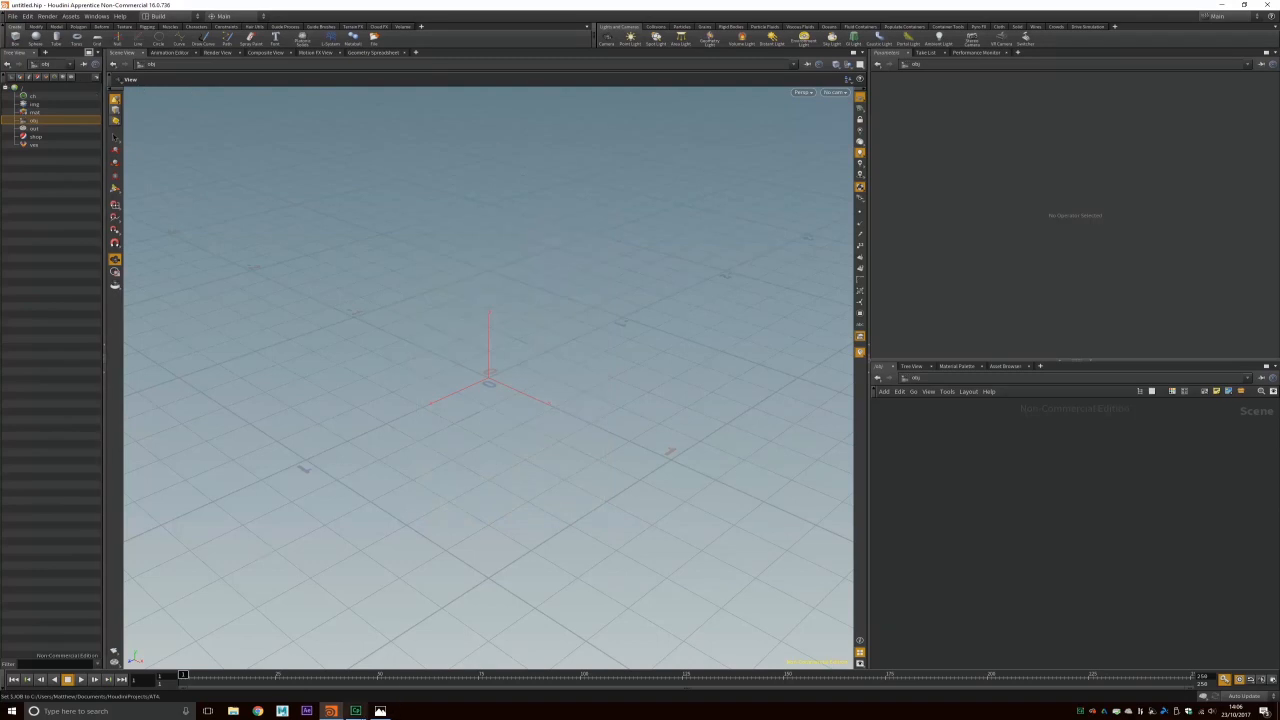
left_click(380, 710)
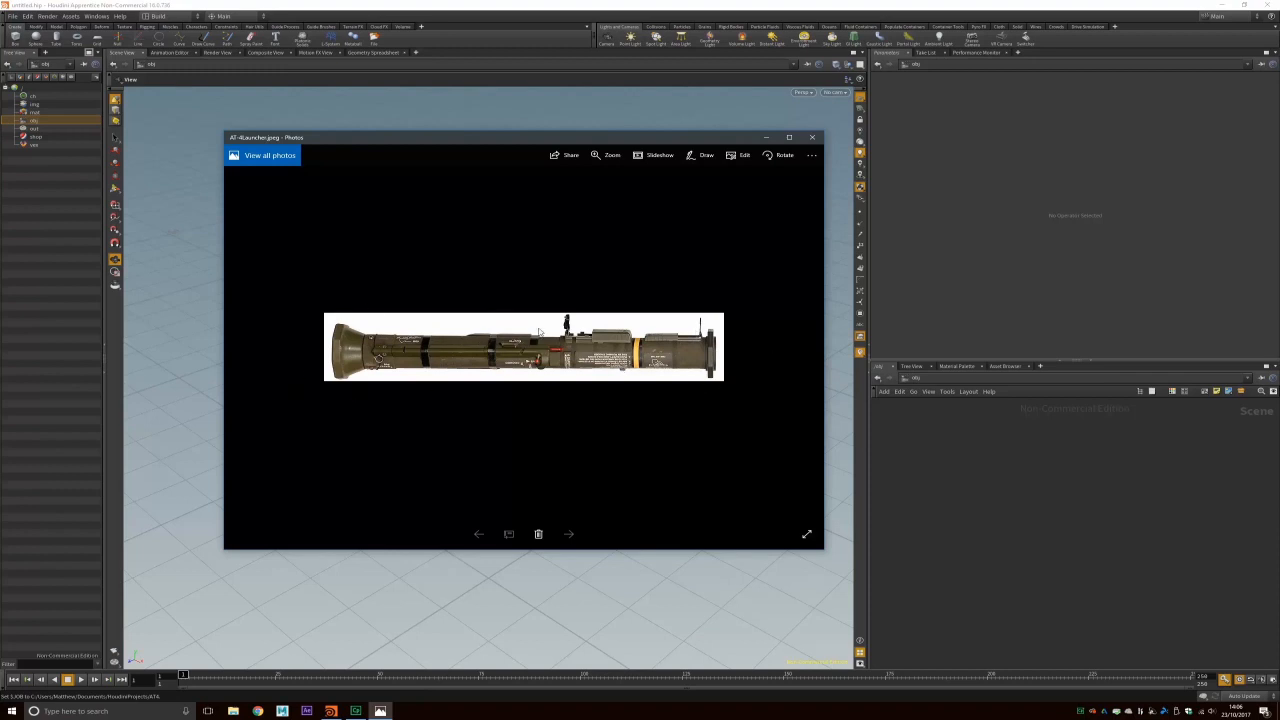
left_click(814, 138)
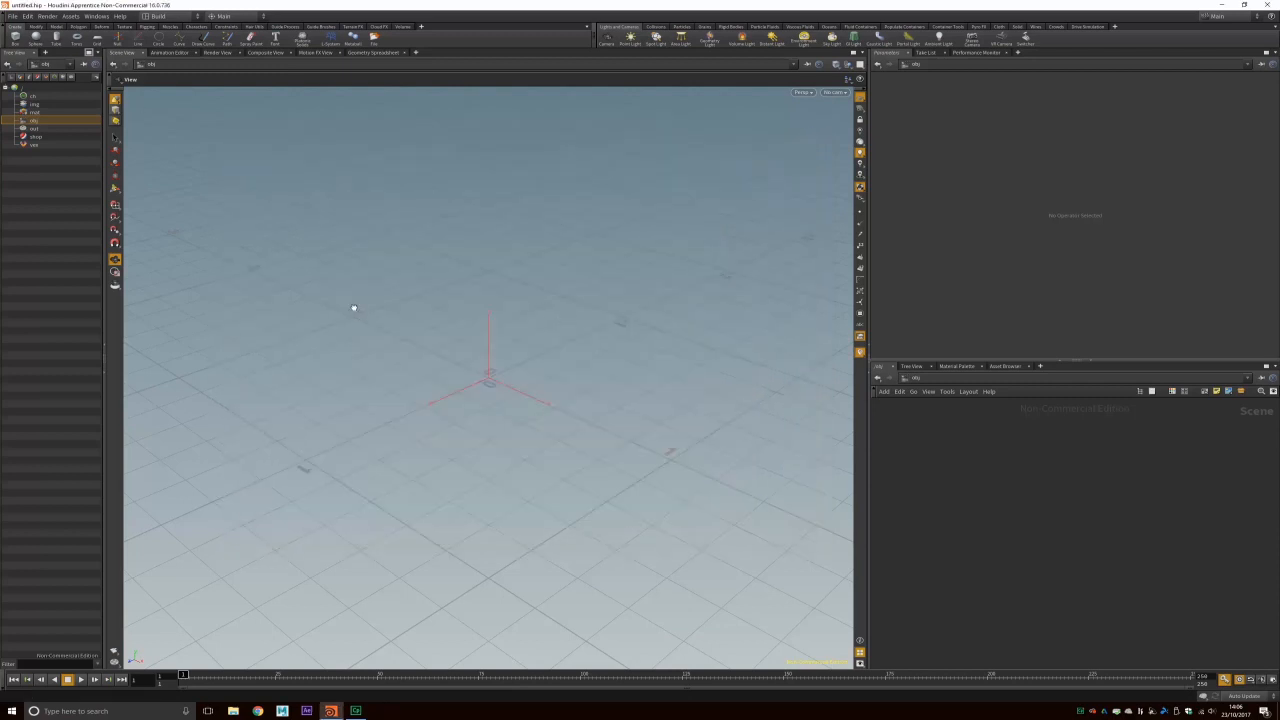
left_click(809, 92)
Step: Switch the viewport to the orthographic Right view, zoom in, and bring up background Display Options
mouse_move(814, 111)
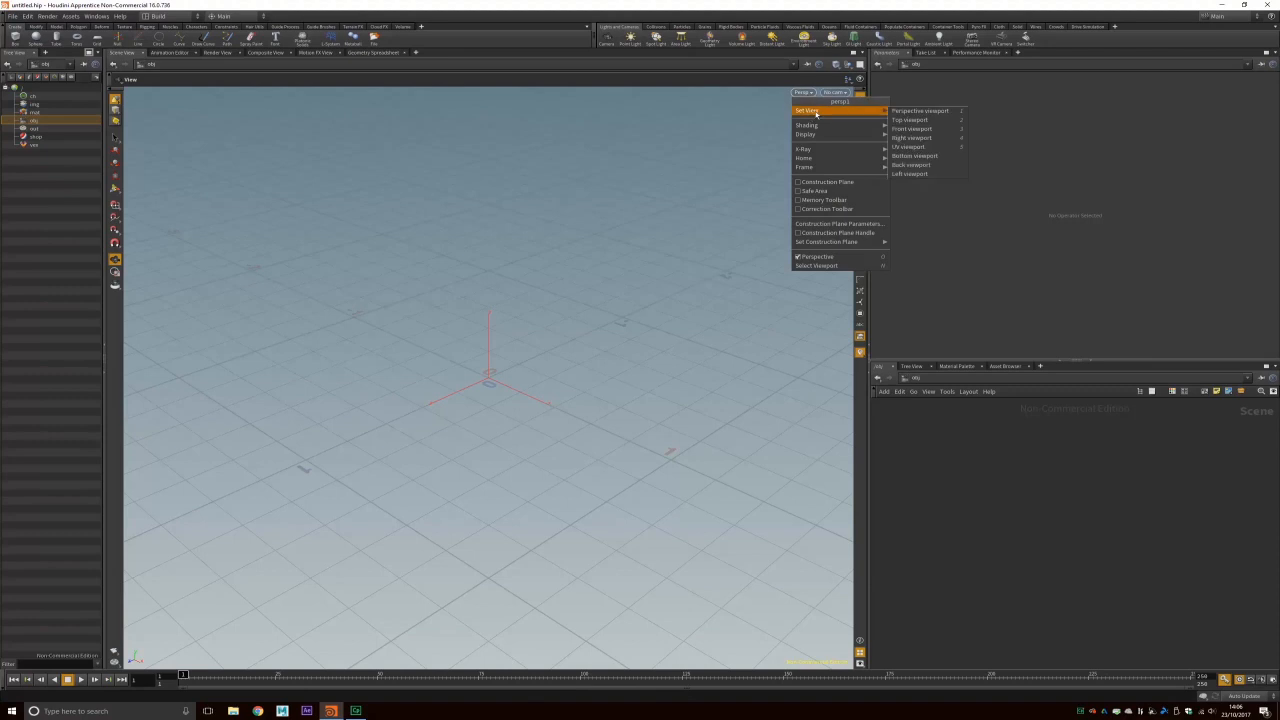
left_click(913, 138)
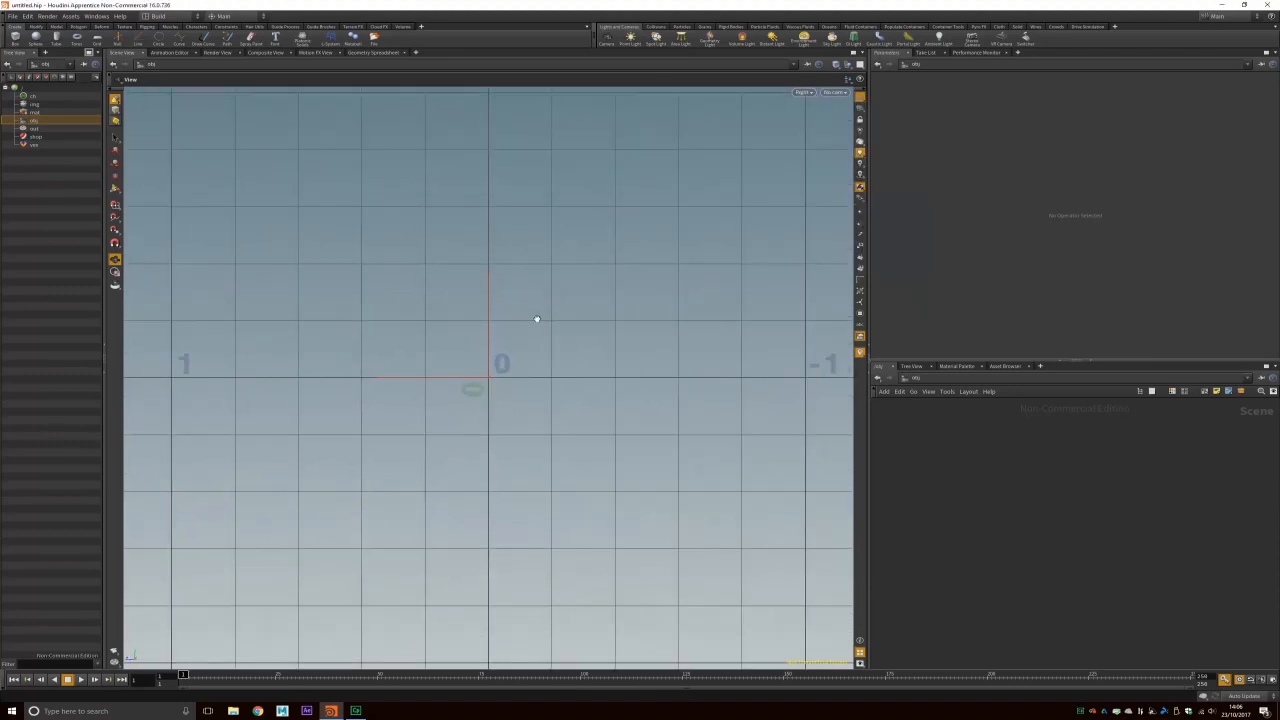
scroll(548, 324, "up", 1)
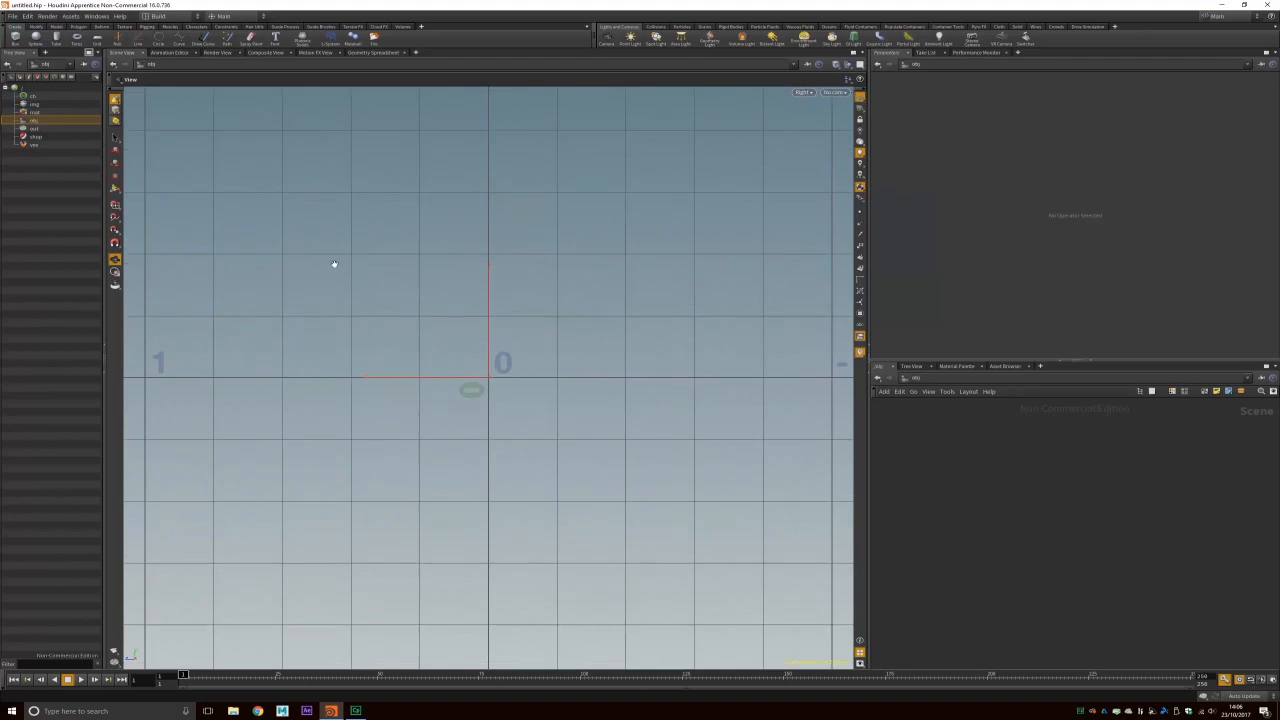
key("d")
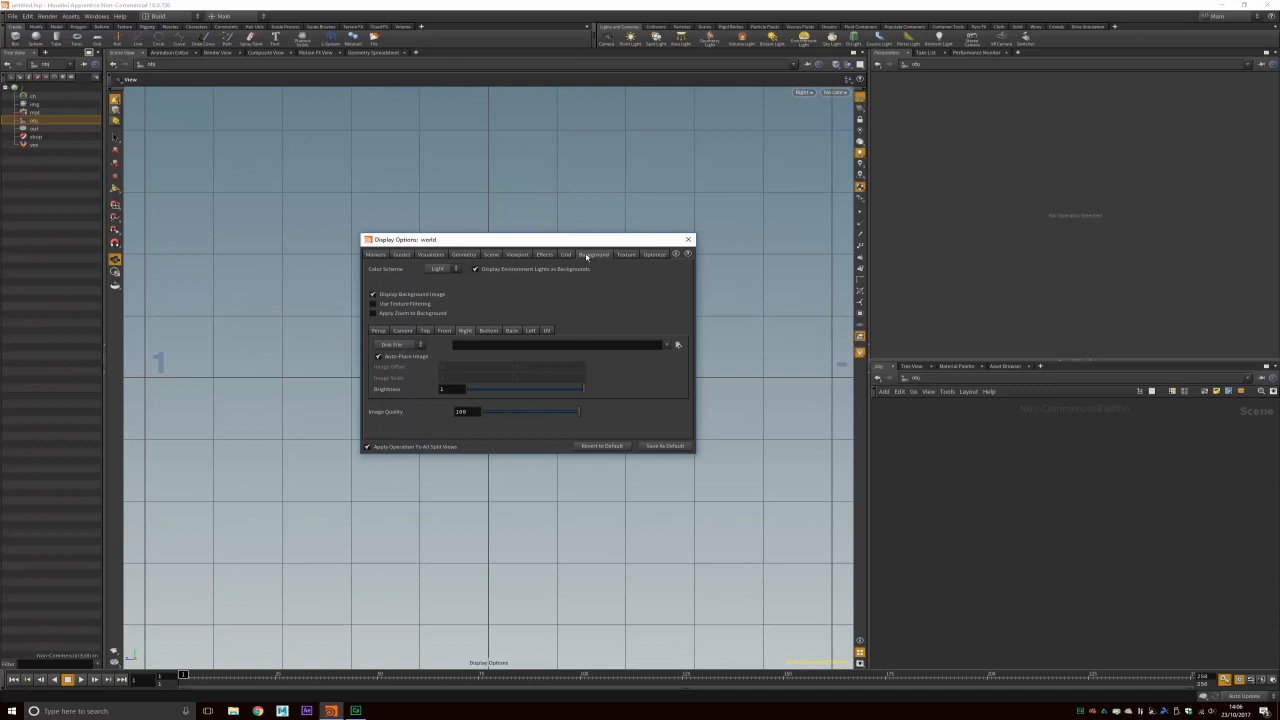
Step: Load AT-4Launcher.jpeg as the Right view's background image and close Display Options
left_click(678, 345)
left_click(680, 301)
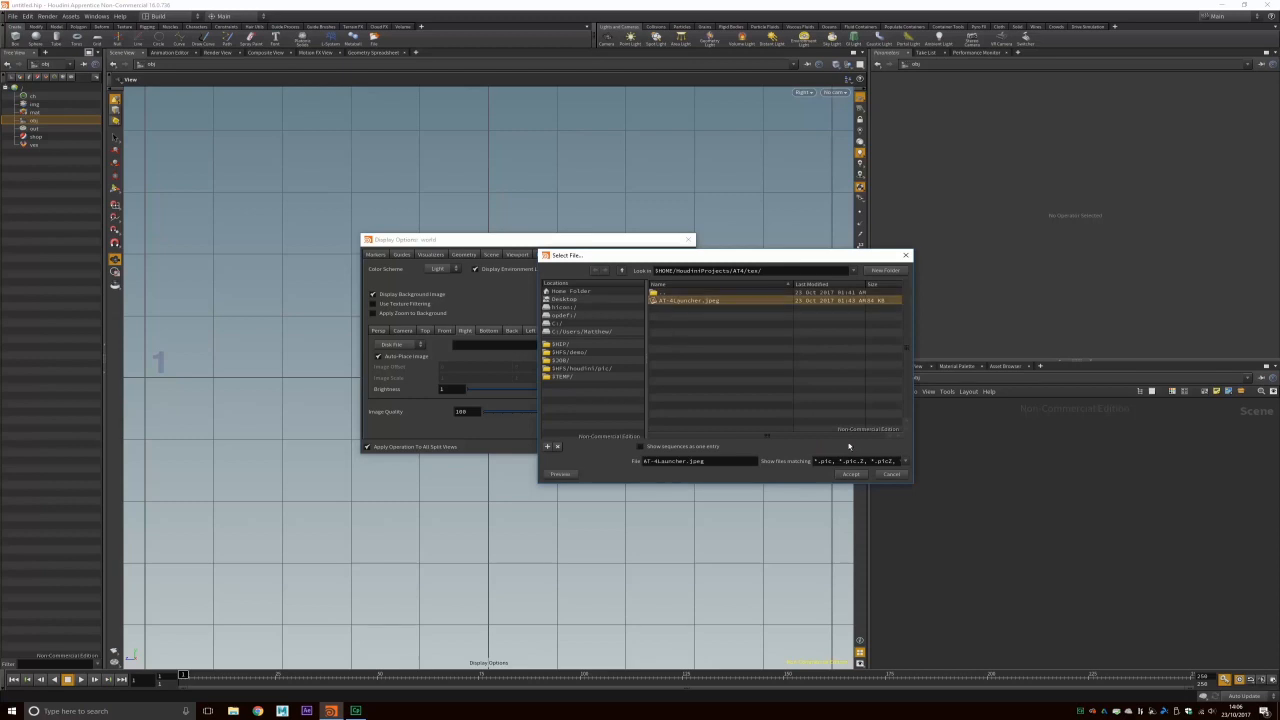
left_click(850, 474)
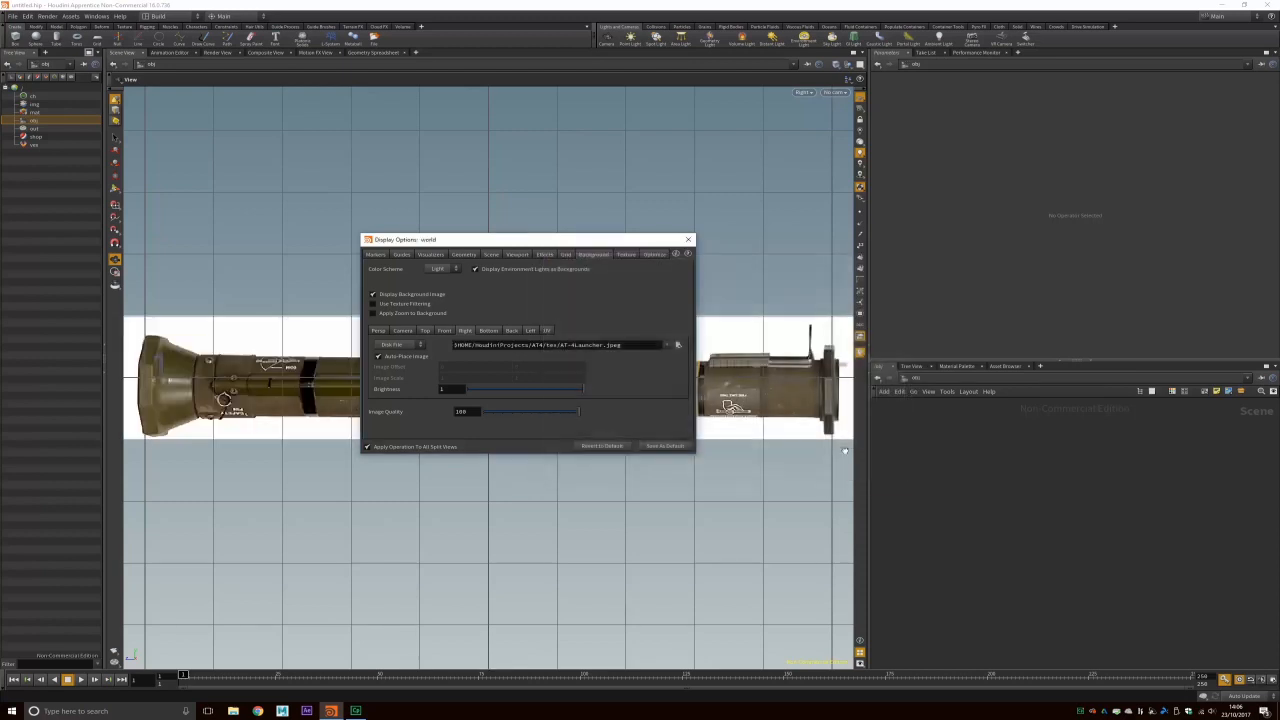
left_click(688, 239)
scroll(239, 341, "down", 3)
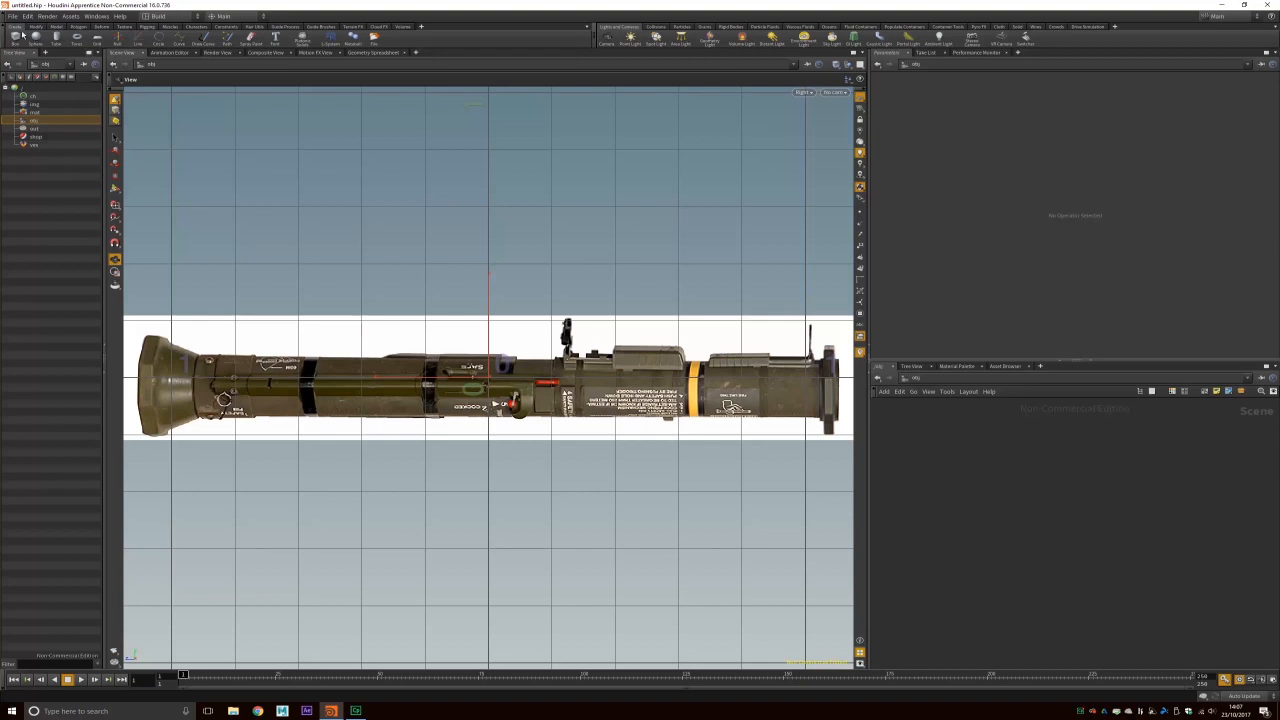
Step: Create a tube at the origin and rotate it 90 degrees on X
left_click(56, 37)
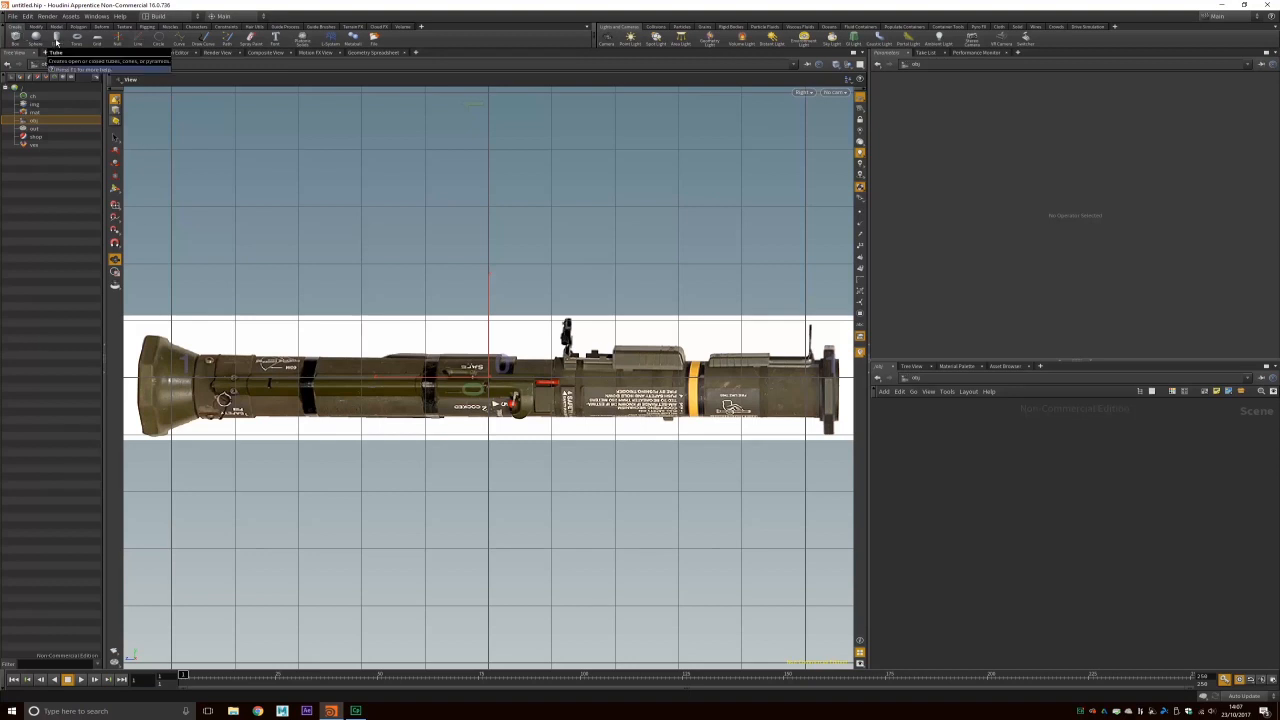
left_click(461, 337)
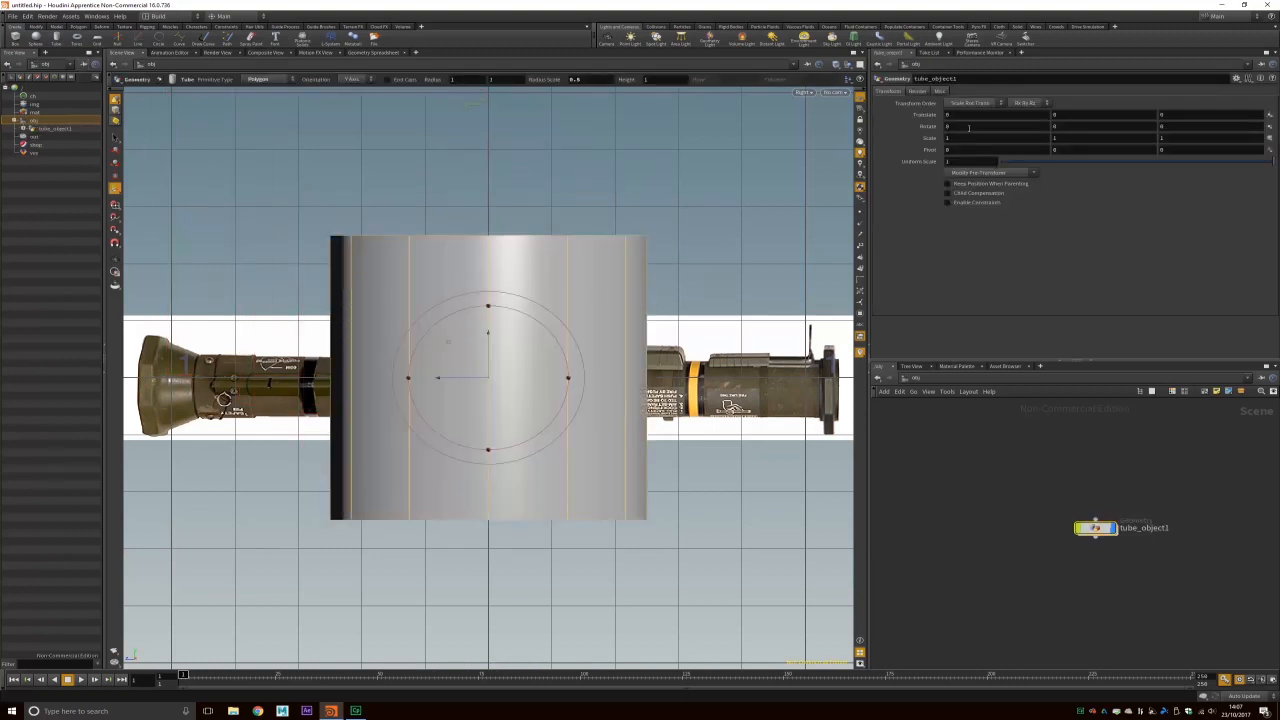
left_click_drag(940, 126, 881, 141)
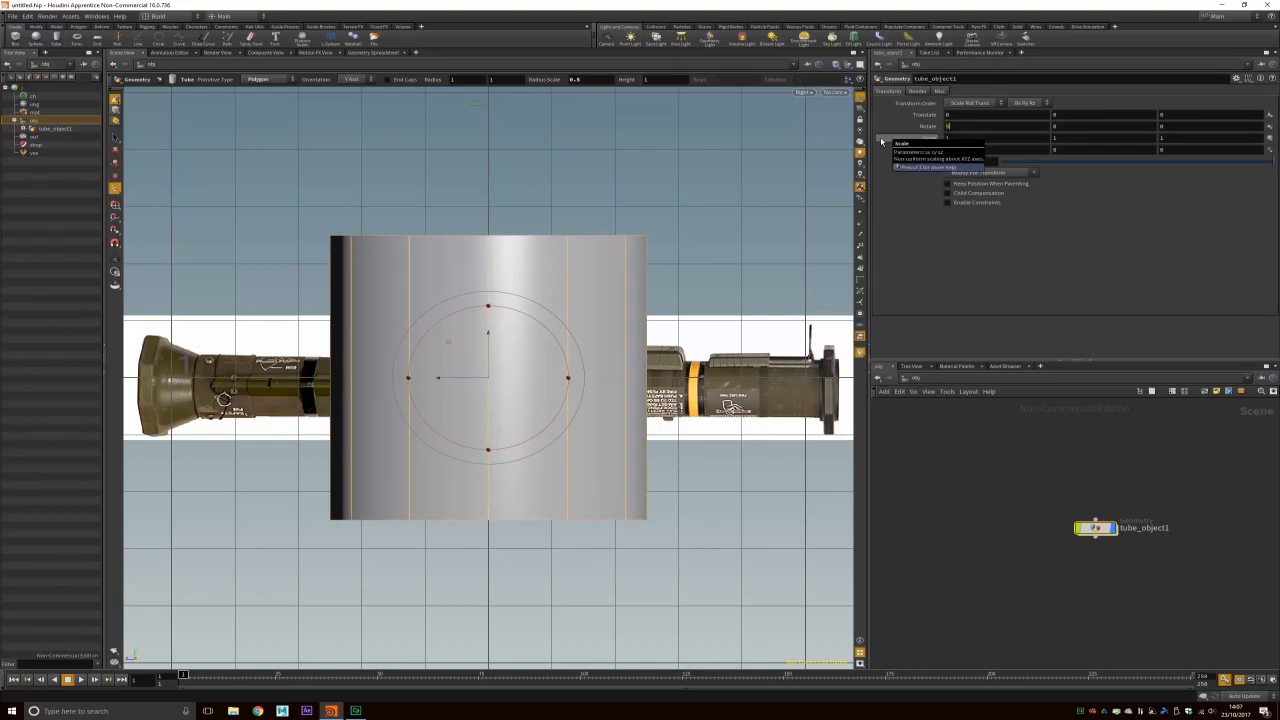
key("Return")
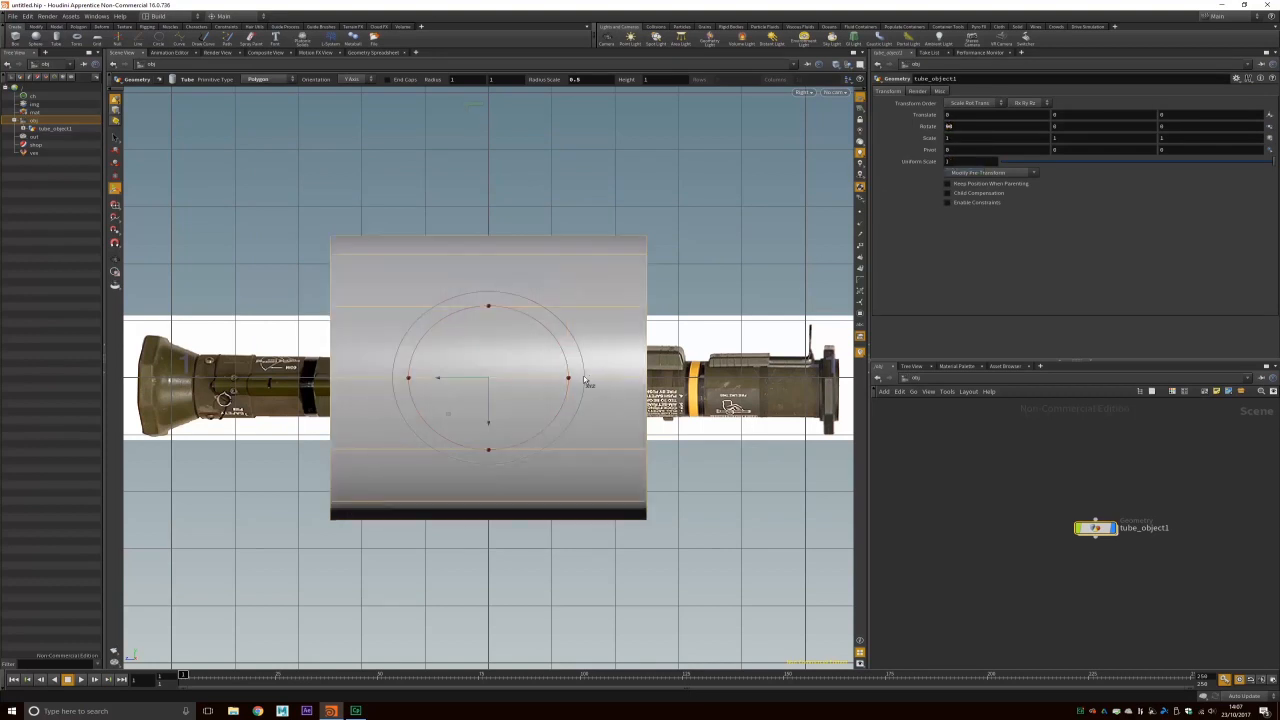
Step: Scale and move the tube to fit the launcher body, reaching scale 0.209, 2.206, 0.209
key("e")
left_click_drag(571, 381, 509, 388)
left_click(113, 146)
left_click(115, 149)
left_click_drag(490, 443, 491, 457)
left_click(115, 176)
left_click_drag(568, 390, 562, 392)
left_click(115, 150)
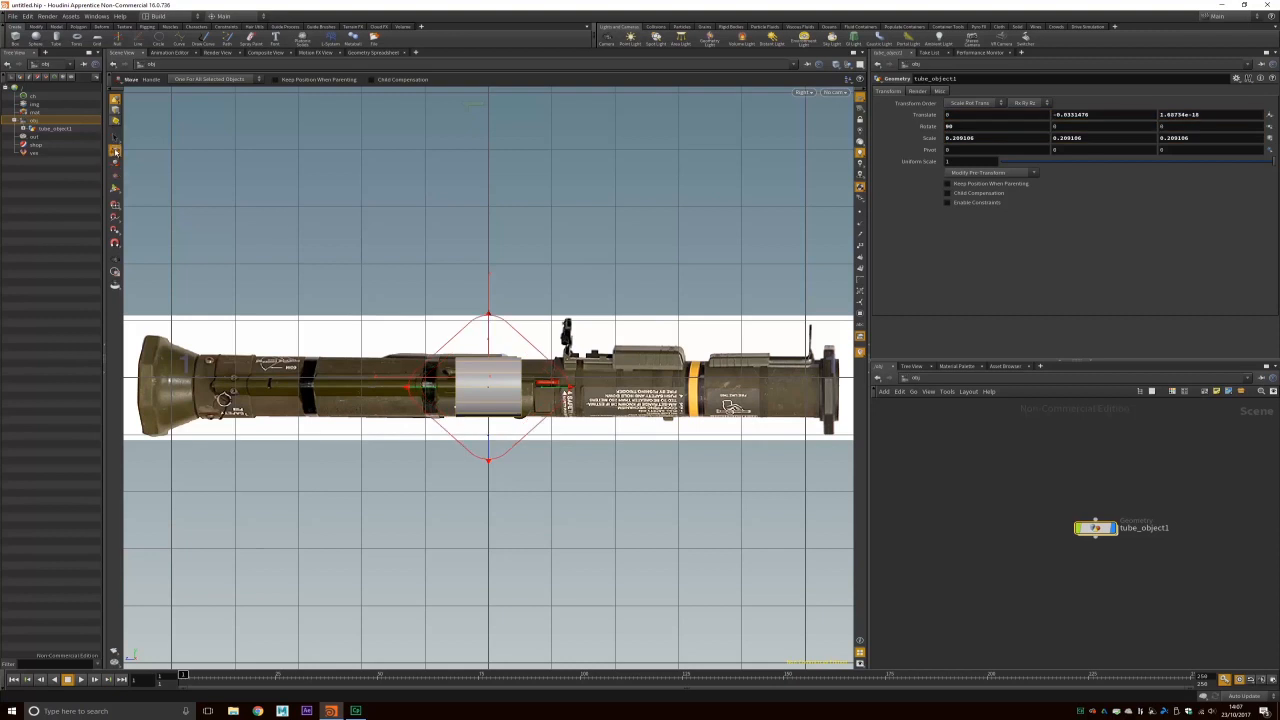
left_click_drag(489, 440, 490, 444)
left_click(115, 175)
left_click_drag(548, 390, 1121, 396)
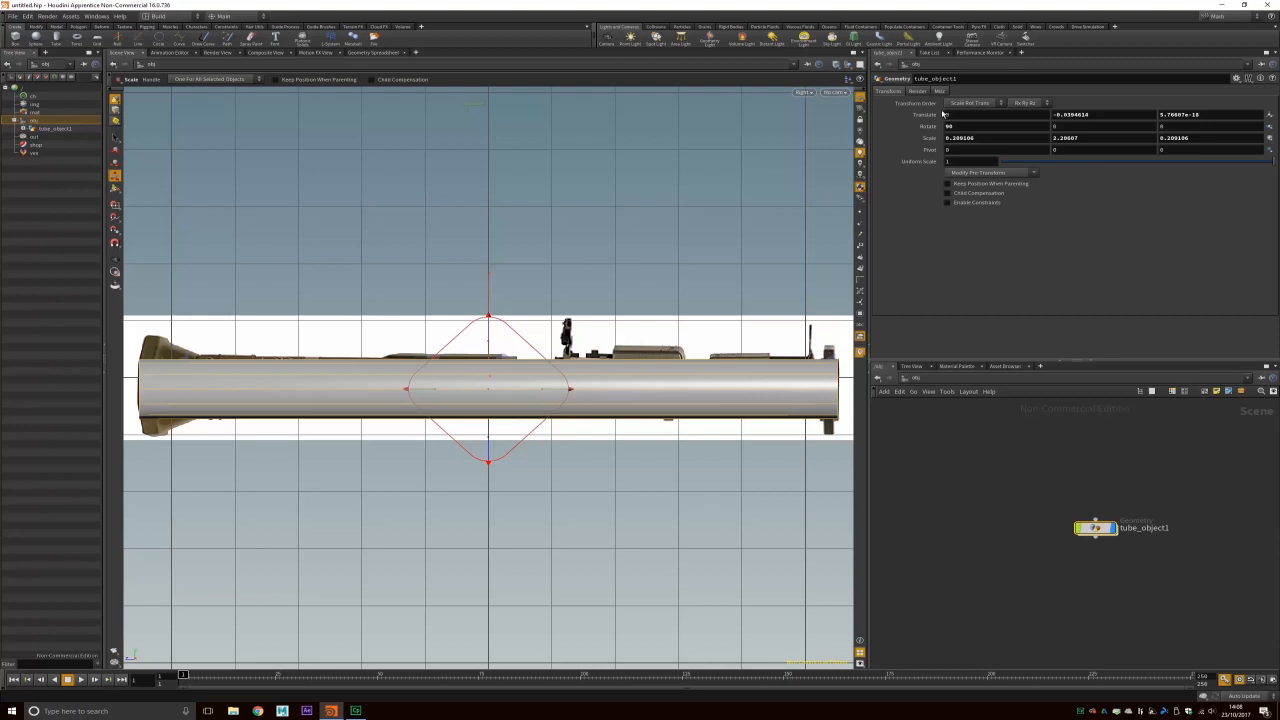
Step: Return the viewport to perspective and orbit to inspect the tube's open end
left_click(803, 93)
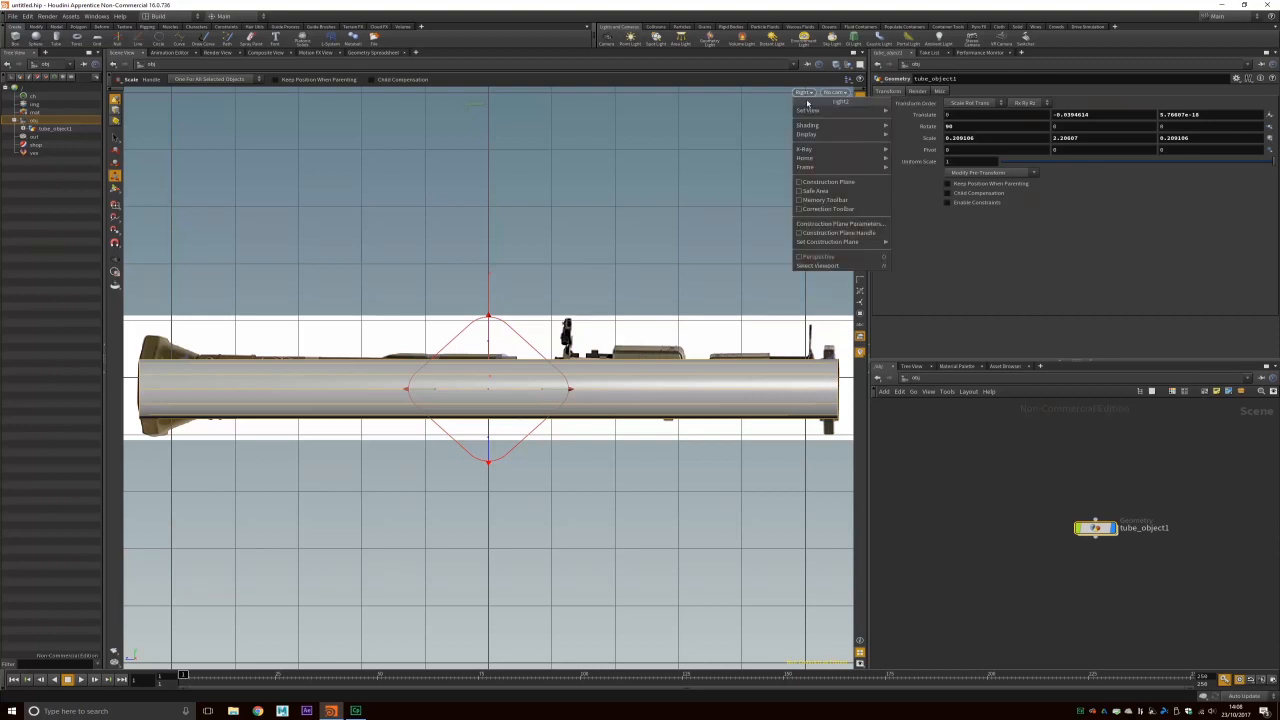
mouse_move(808, 106)
left_click(926, 114)
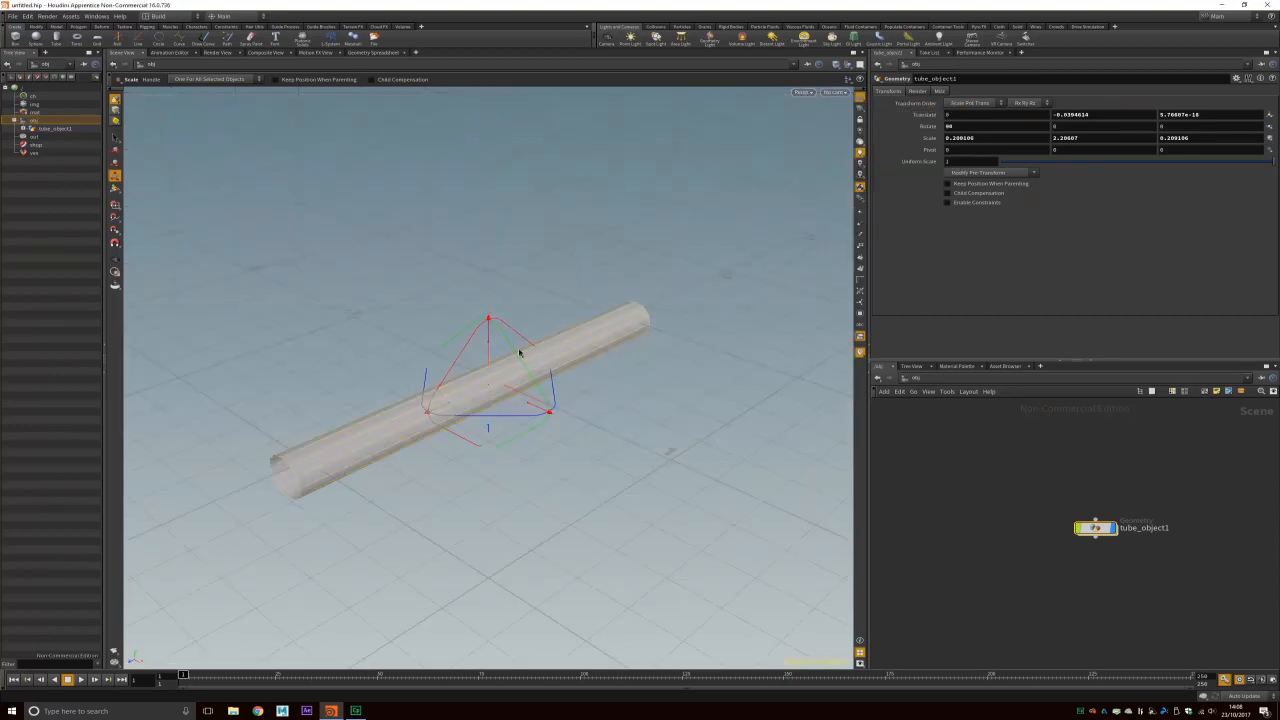
left_click_drag(534, 355, 329, 346, "alt")
right_click_drag(540, 420, 637, 434, "alt")
left_click_drag(637, 434, 611, 430, "alt")
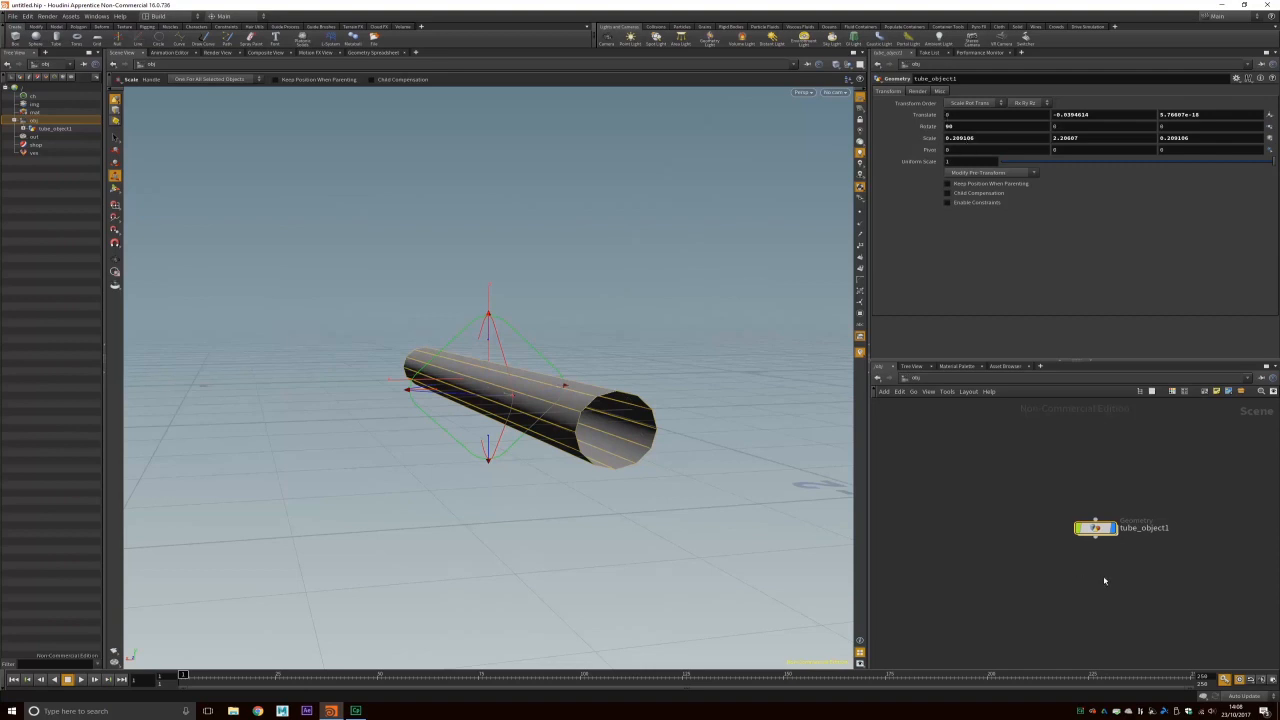
Step: Inside tube_object1, raise the tube1 Columns to 50 for a smooth tube
left_click_drag(1095, 527, 1051, 505)
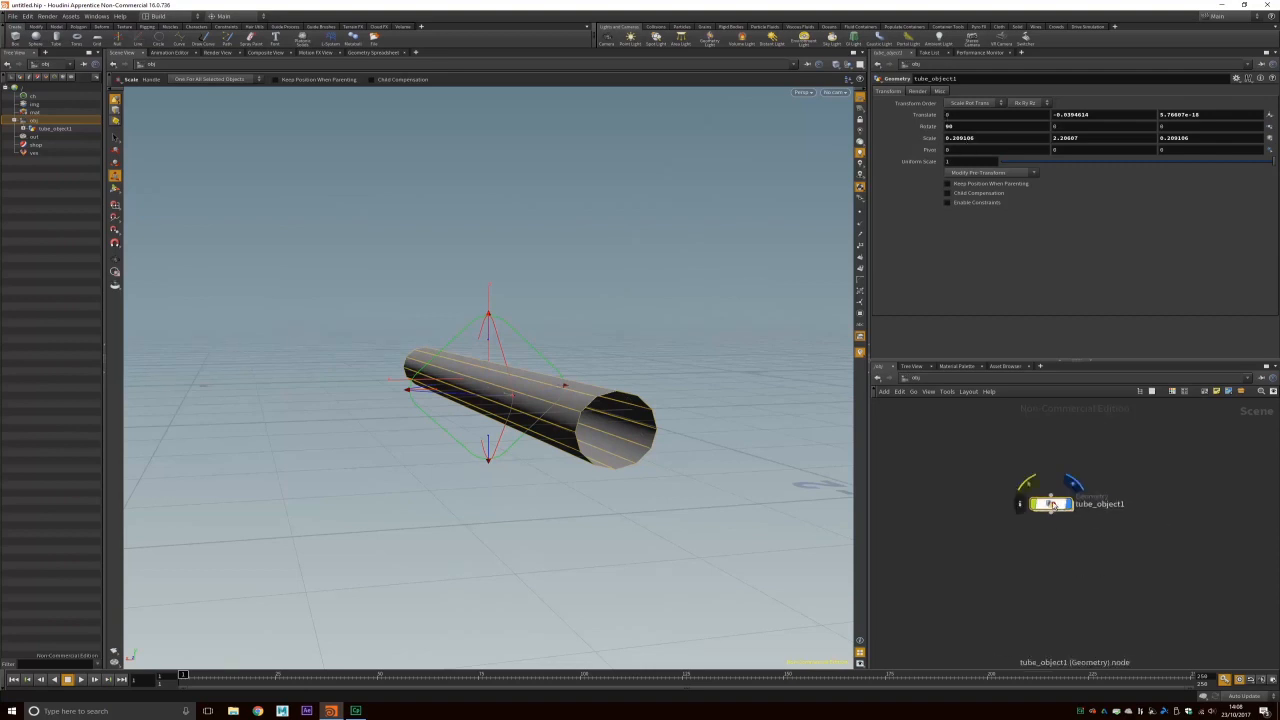
double_click(1051, 504)
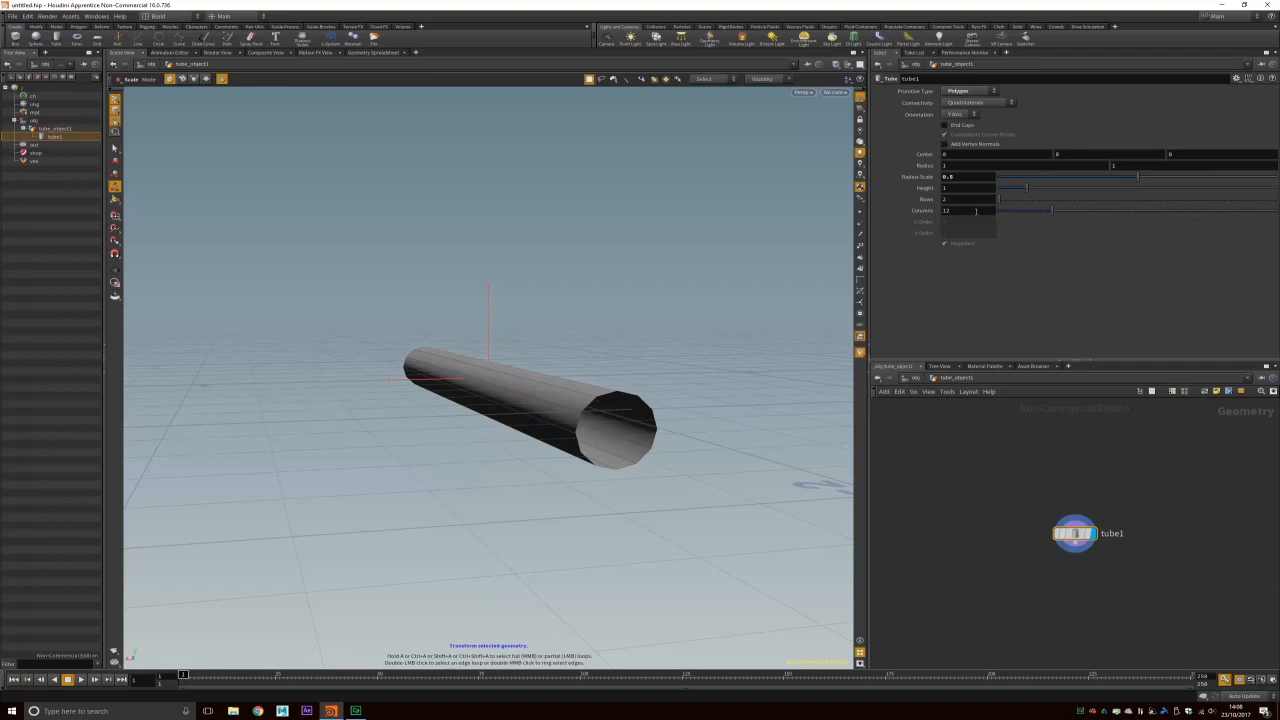
left_click_drag(1052, 210, 1278, 212)
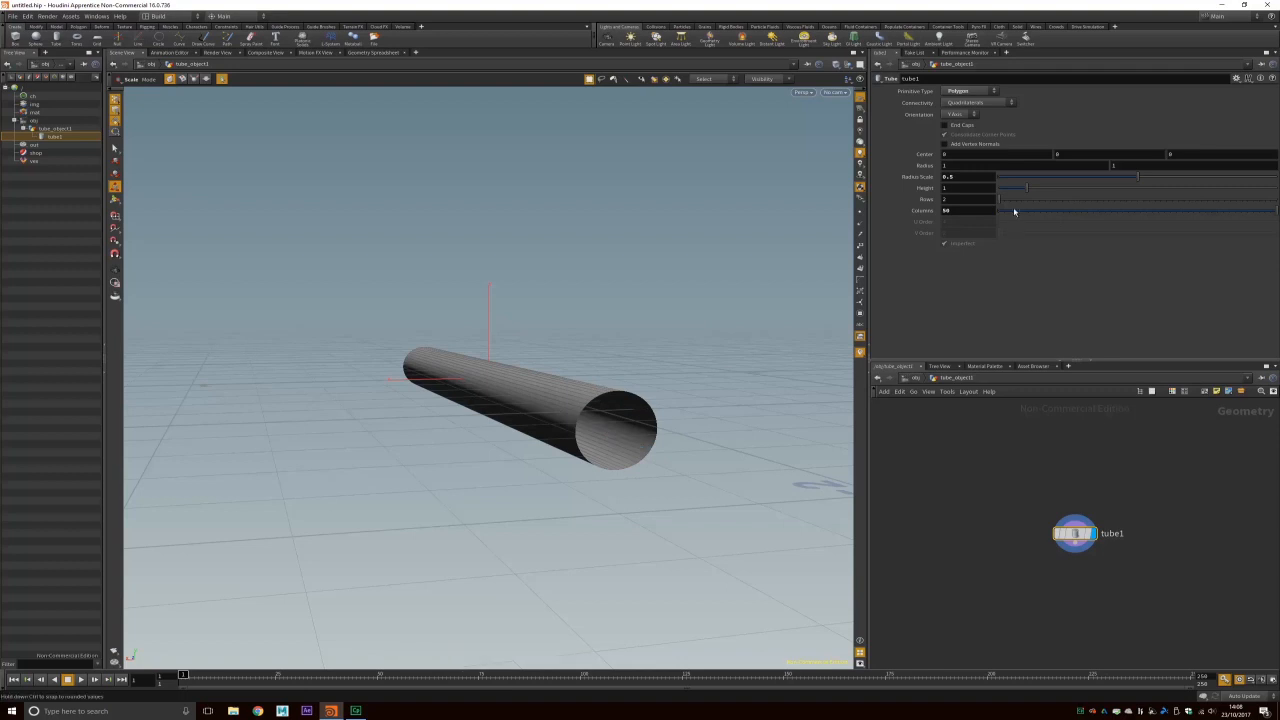
left_click_drag(1005, 215, 1270, 212)
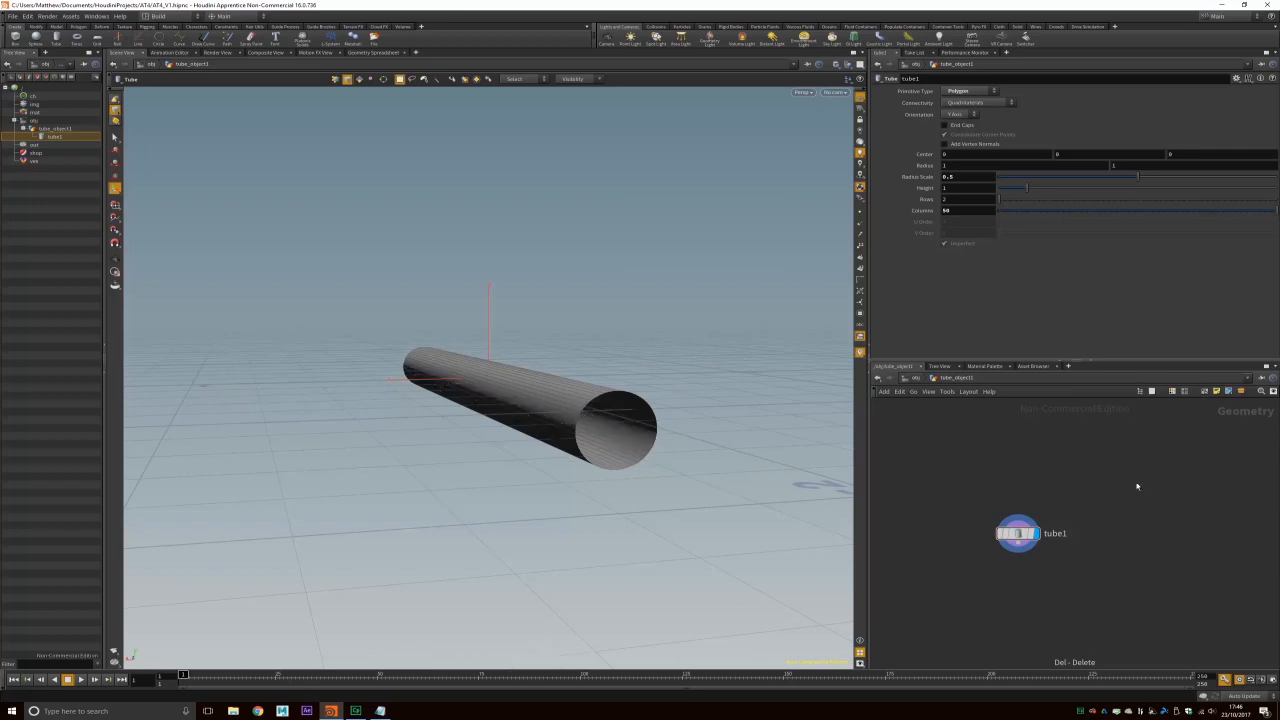
Step: Duplicate tube1 as tube2 and give the copy a 0.4 radius scale
left_click_drag(1018, 533, 1013, 527)
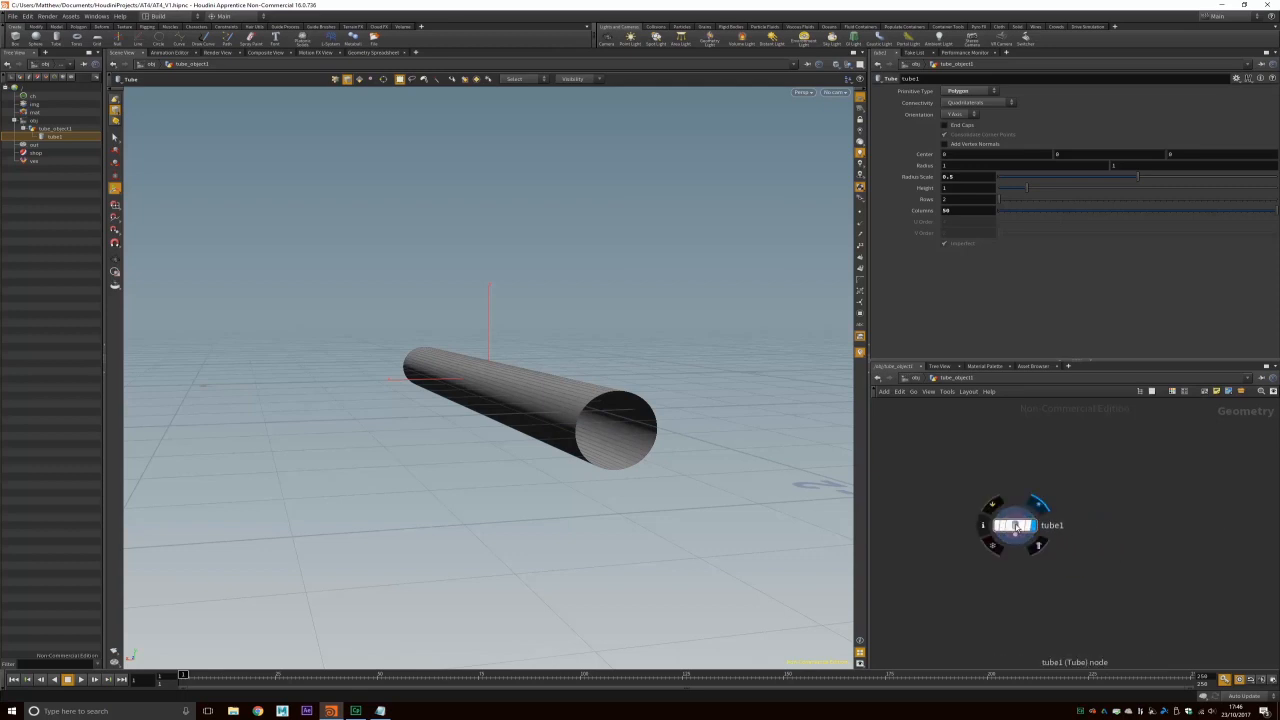
key("ctrl+c")
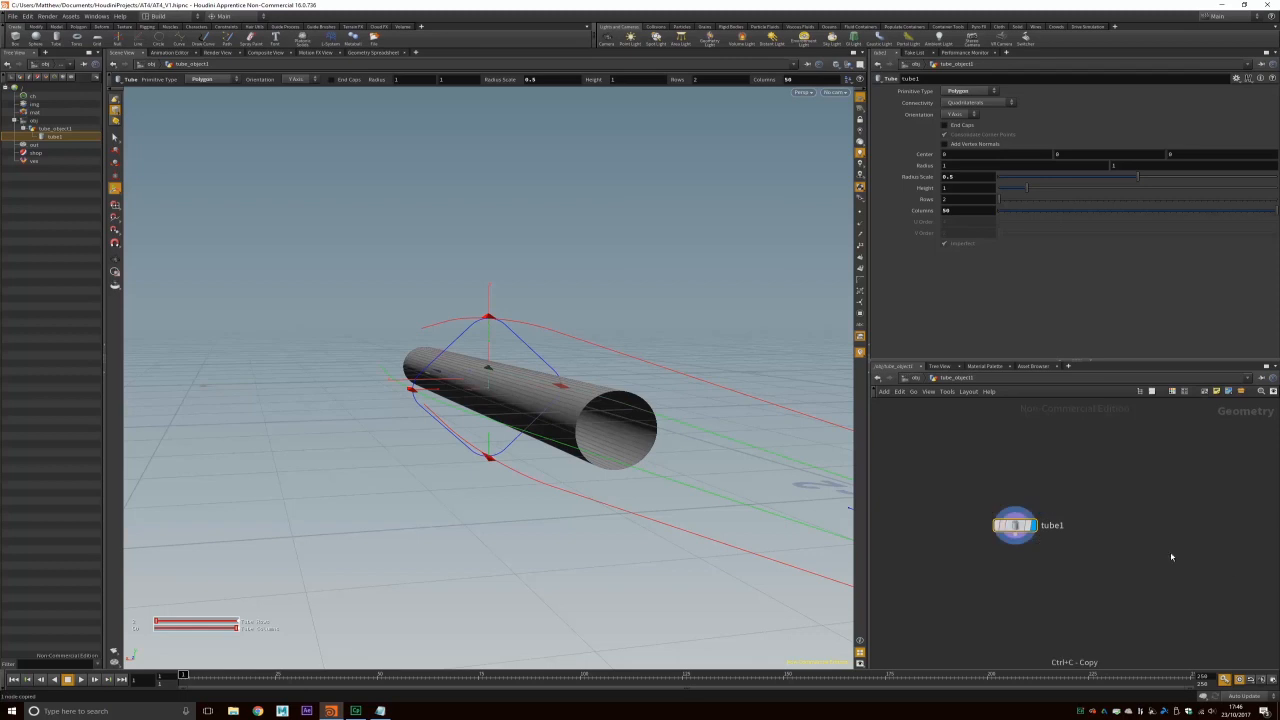
key("ctrl+v")
left_click_drag(1090, 532, 1140, 532)
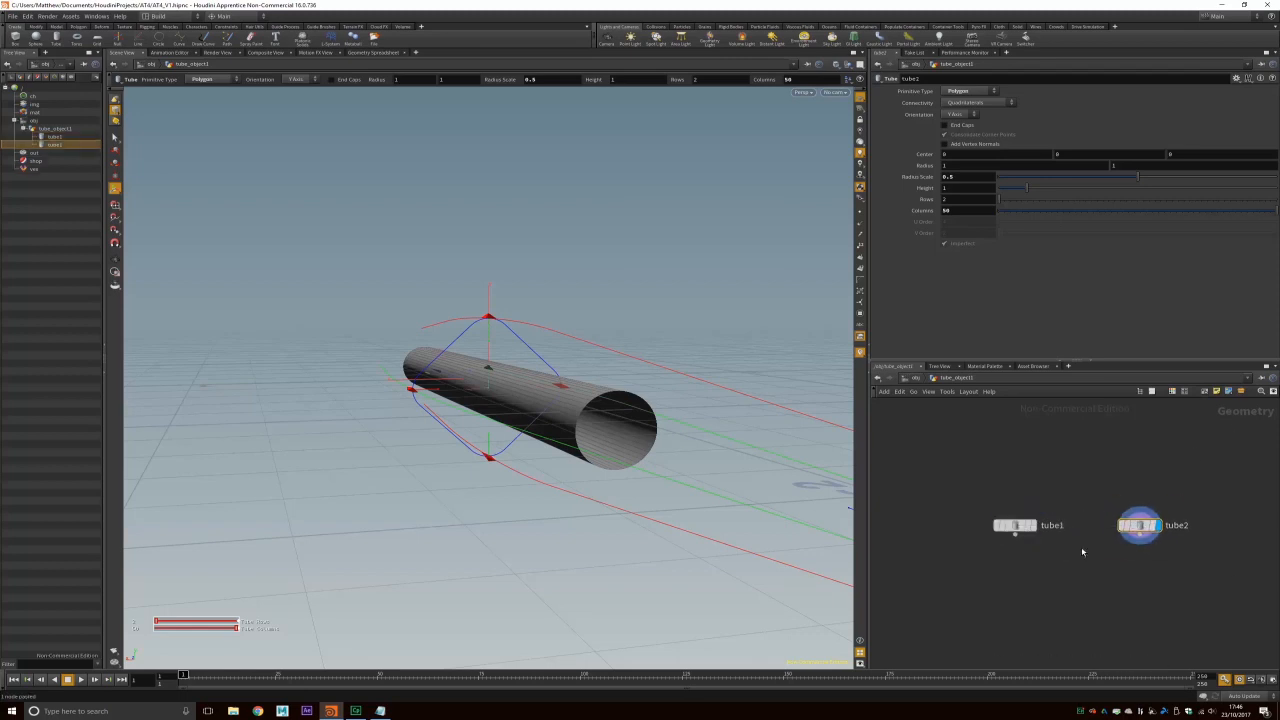
mouse_move(1036, 530)
key("Return")
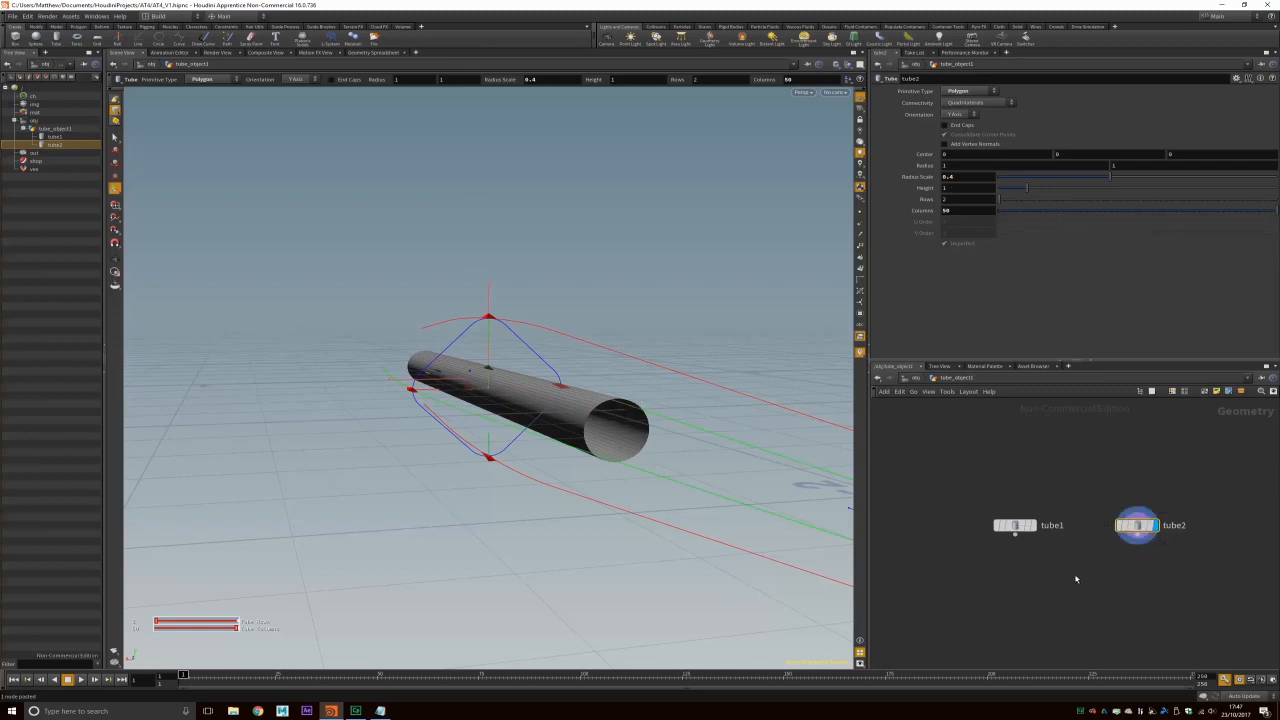
Step: Add a Merge node below the tubes and wire tube1 and tube2 into it
key("Tab")
type("merge")
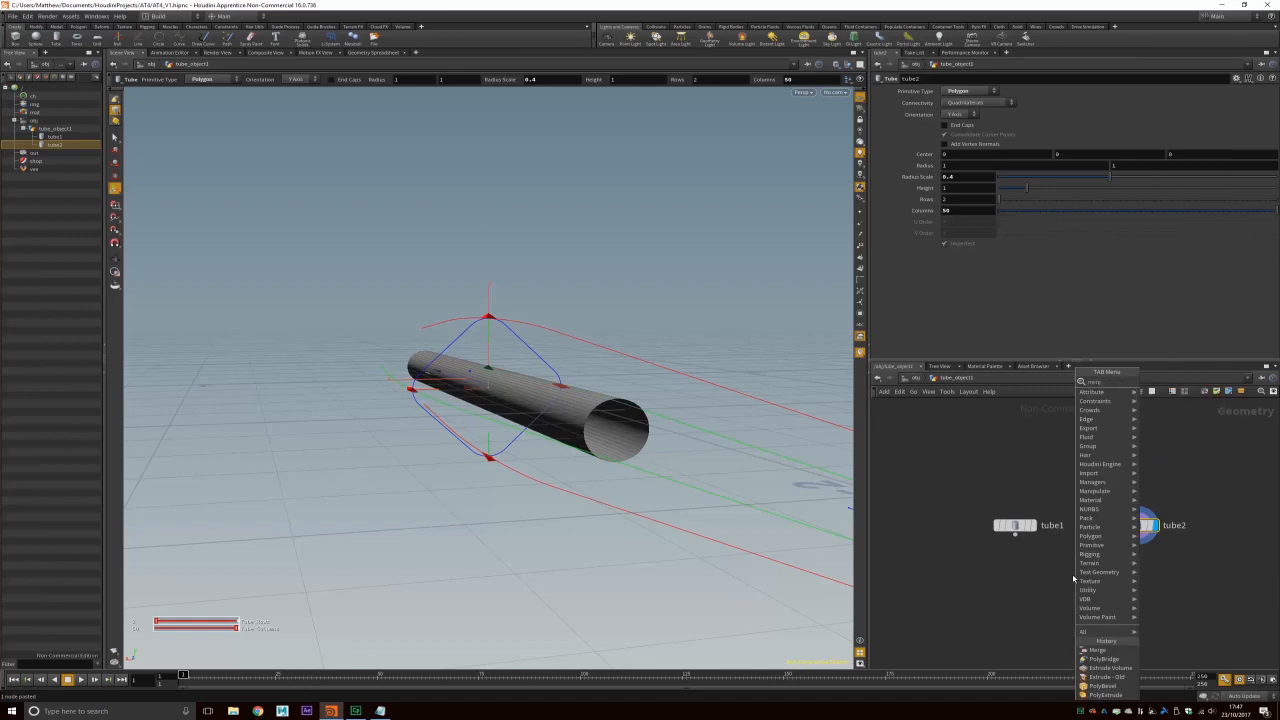
key("Return")
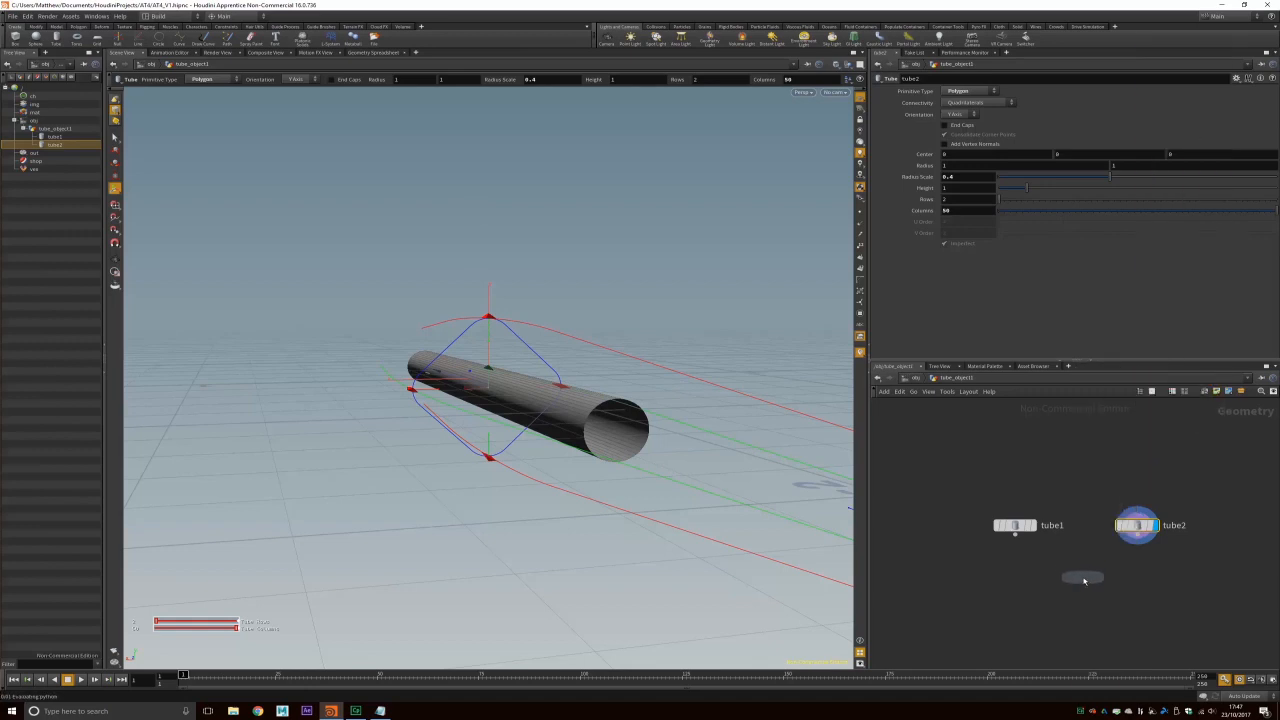
left_click(1080, 577)
left_click_drag(1016, 535, 1080, 569)
left_click_drag(1137, 535, 1090, 569)
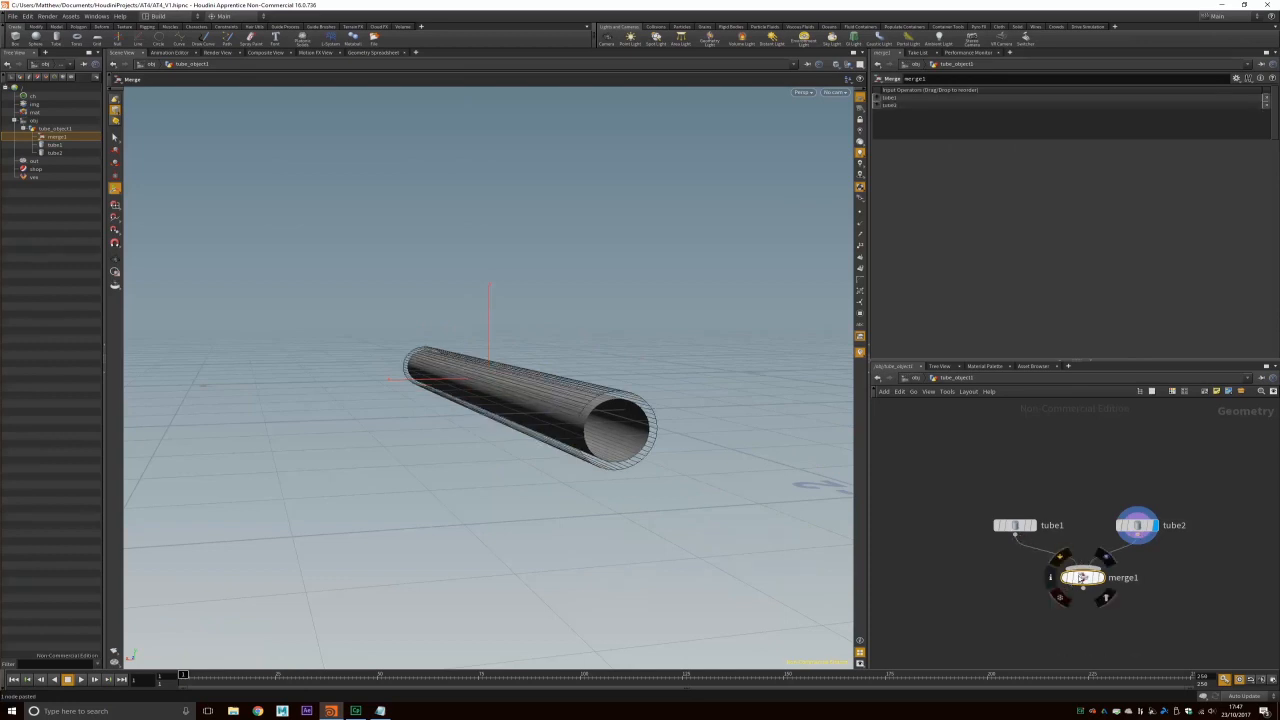
Step: Display merge1 and orbit to inspect the double-walled tube's open ends
left_click(1105, 556)
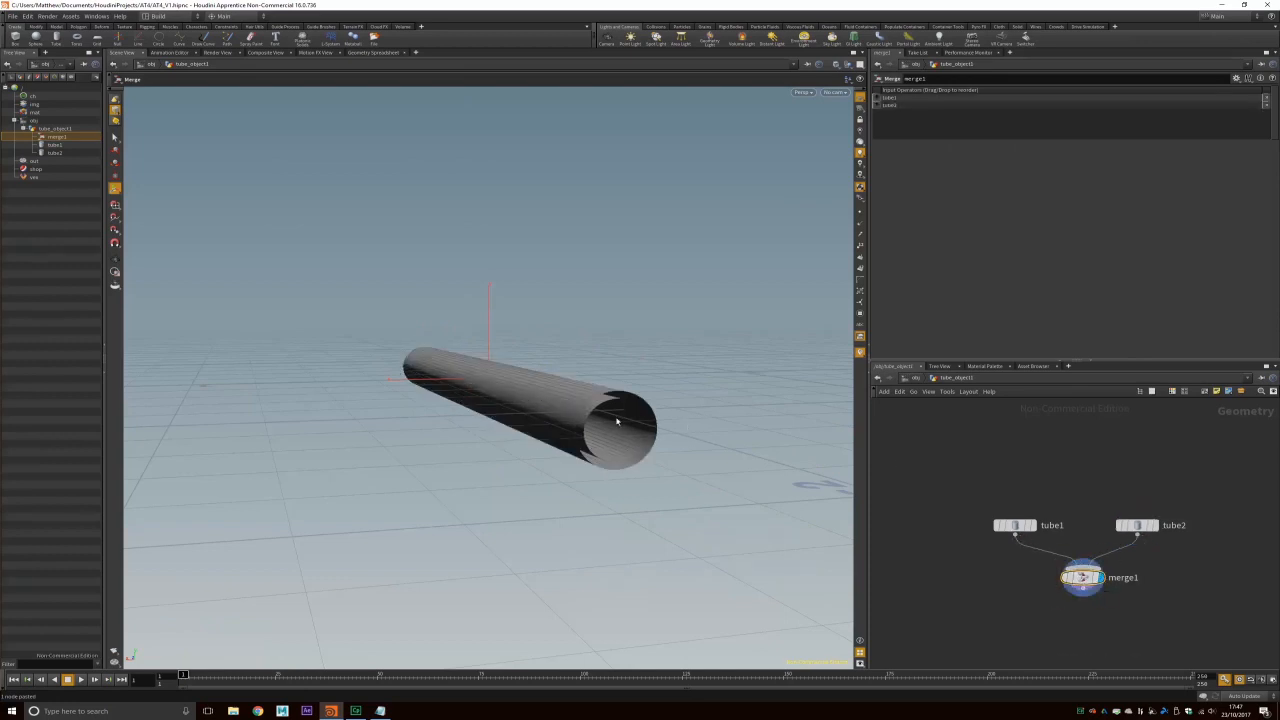
right_click_drag(646, 450, 685, 502, "alt")
left_click_drag(685, 502, 574, 449, "alt")
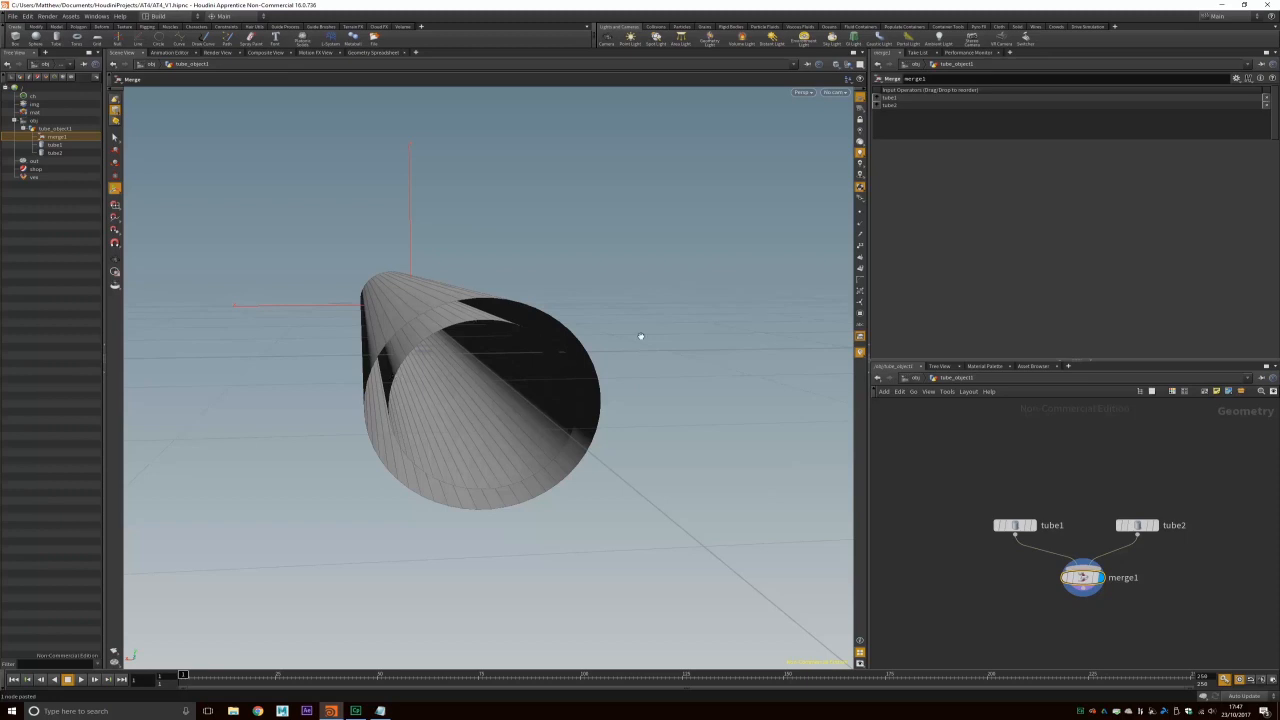
scroll(640, 338, "up", 10)
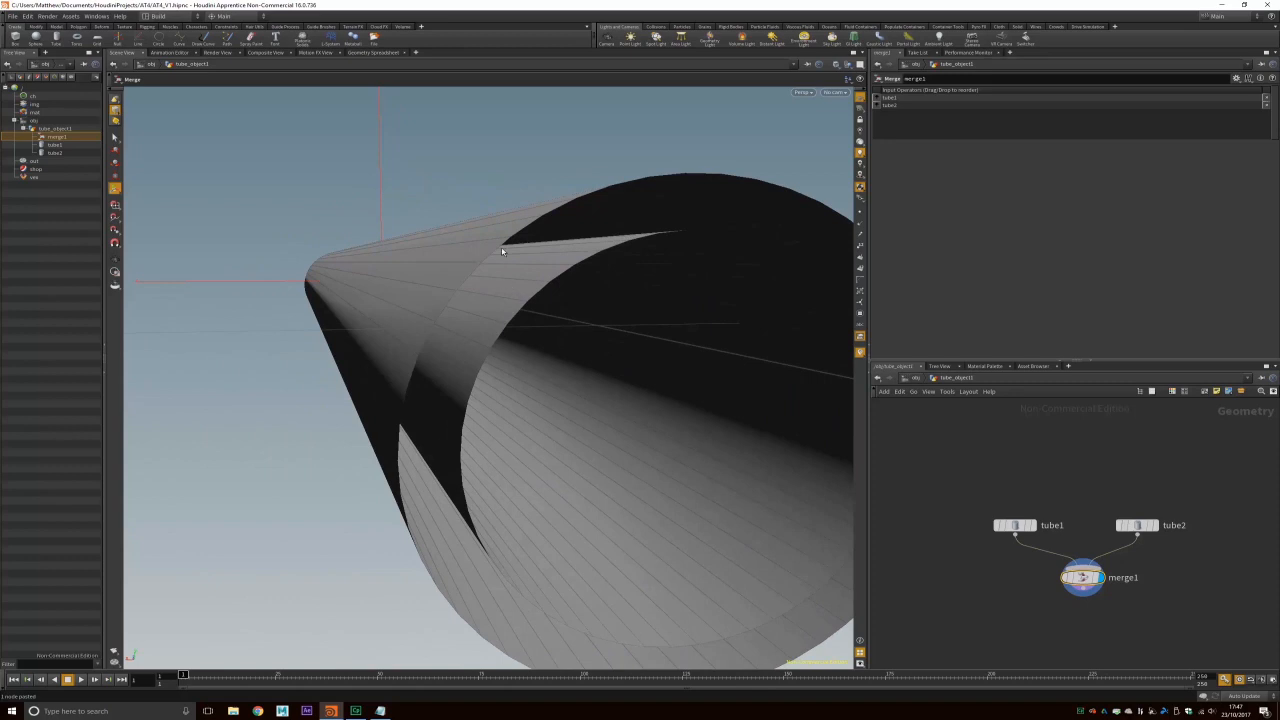
left_click_drag(522, 275, 523, 265)
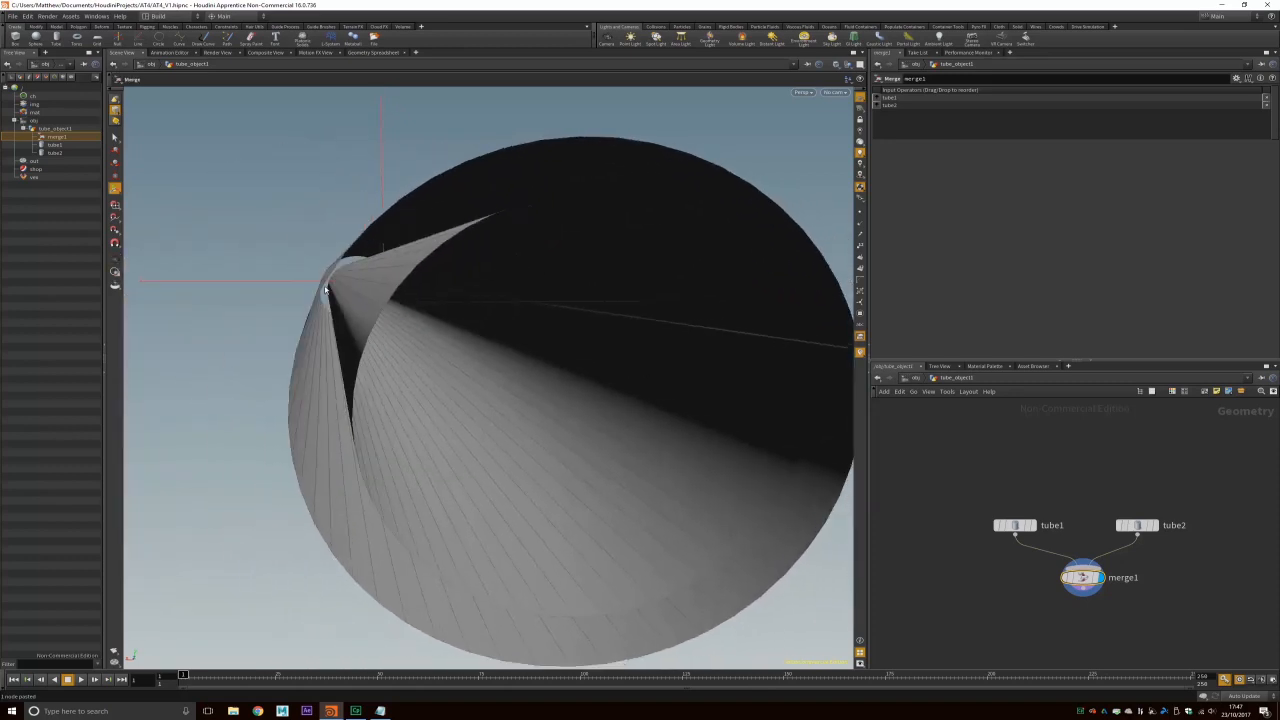
scroll(449, 337, "up", 2)
scroll(449, 337, "down", 4)
left_click_drag(573, 364, 569, 363, "alt")
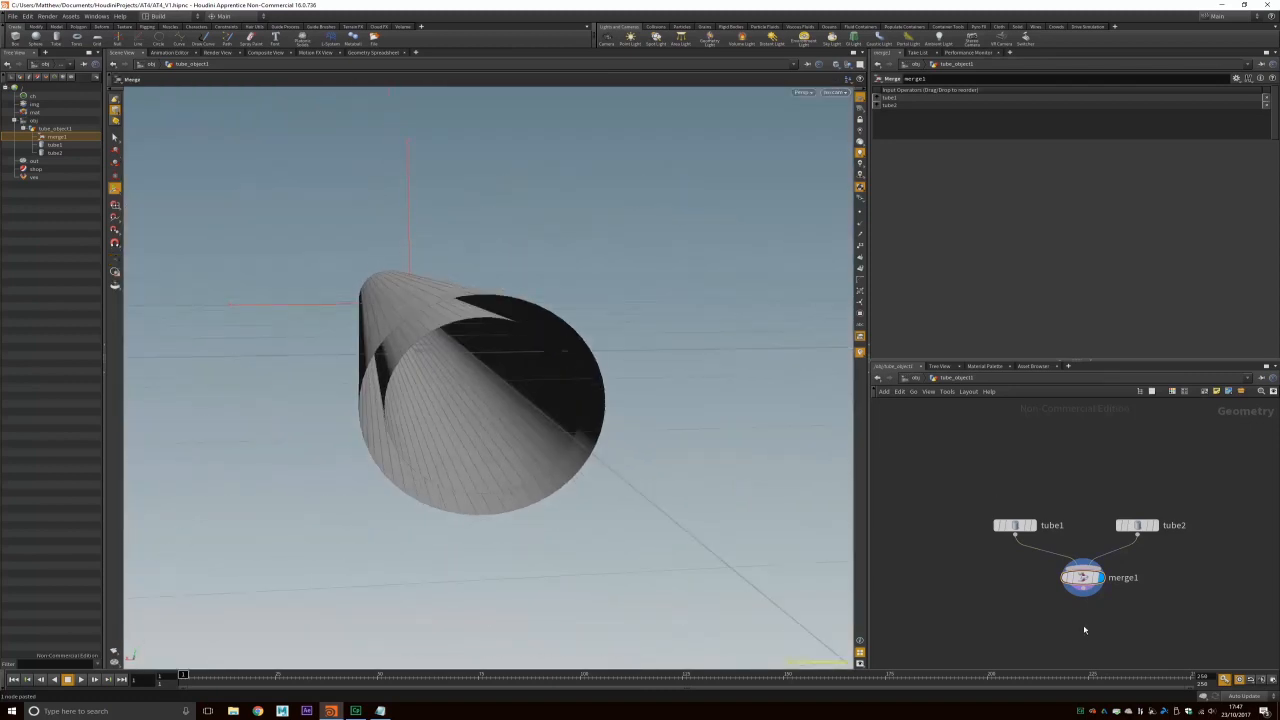
Step: Move tube1, tube2 and merge1 higher in the network and select tube1
left_click_drag(992, 508, 1168, 611)
left_click_drag(1083, 580, 1075, 532)
left_click(1077, 586)
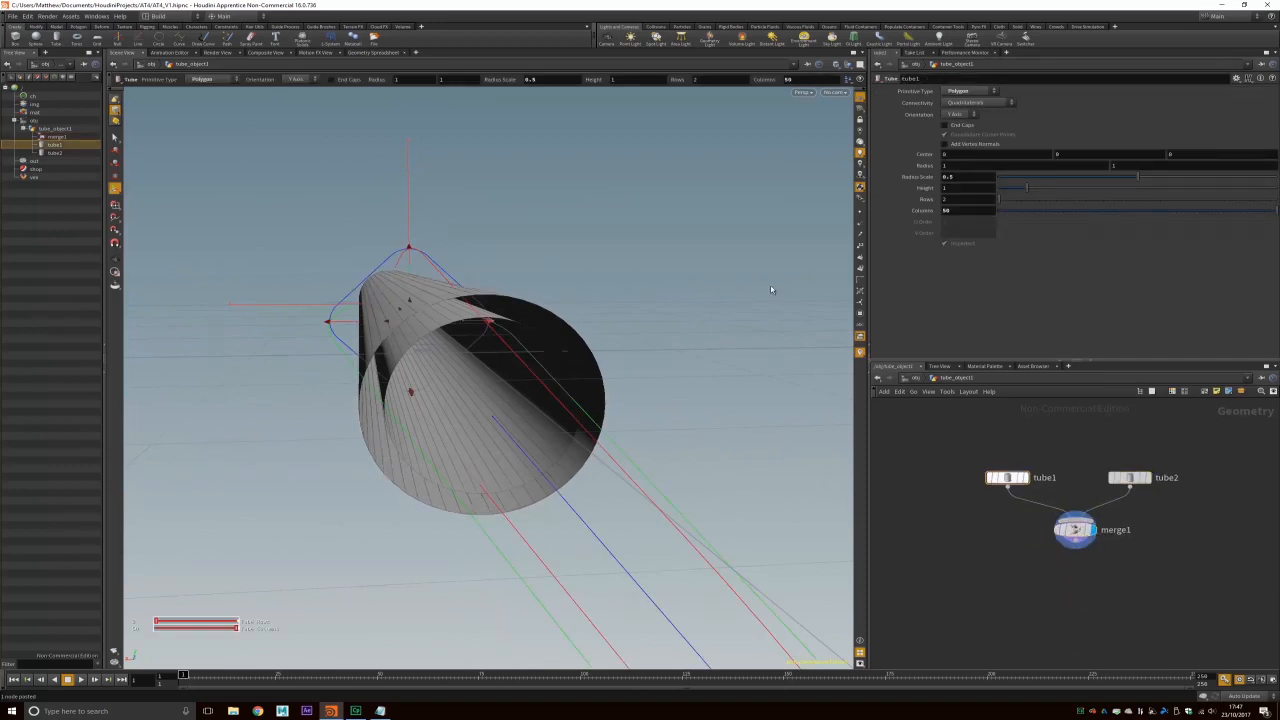
Step: Bridge one end's edge loops with PolyBridge and enable Reverse Winding
left_click(78, 27)
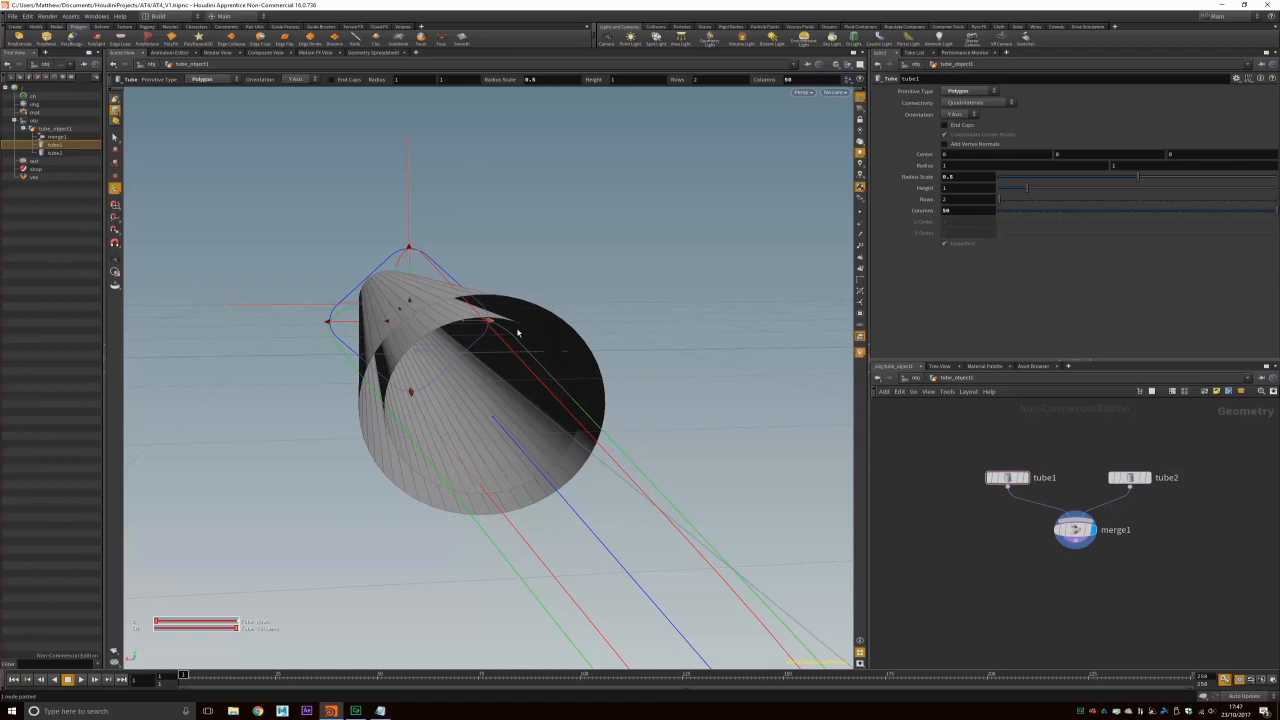
left_click(115, 110)
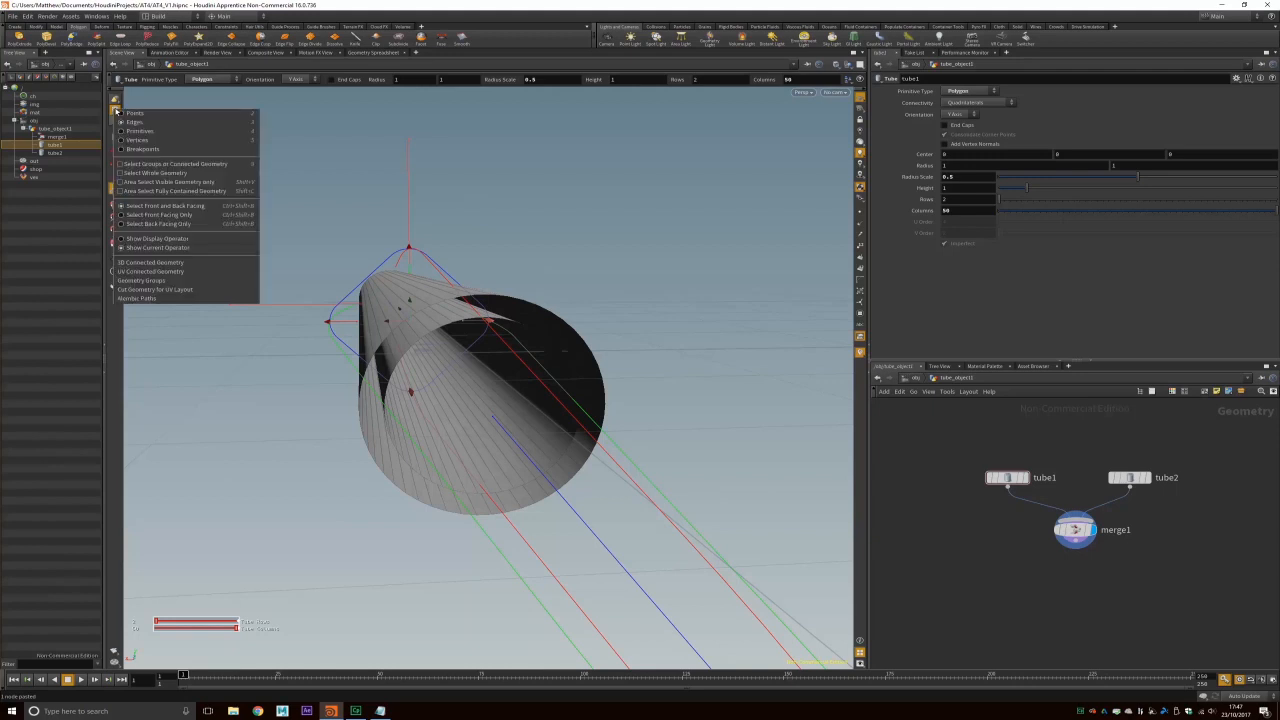
left_click(137, 125)
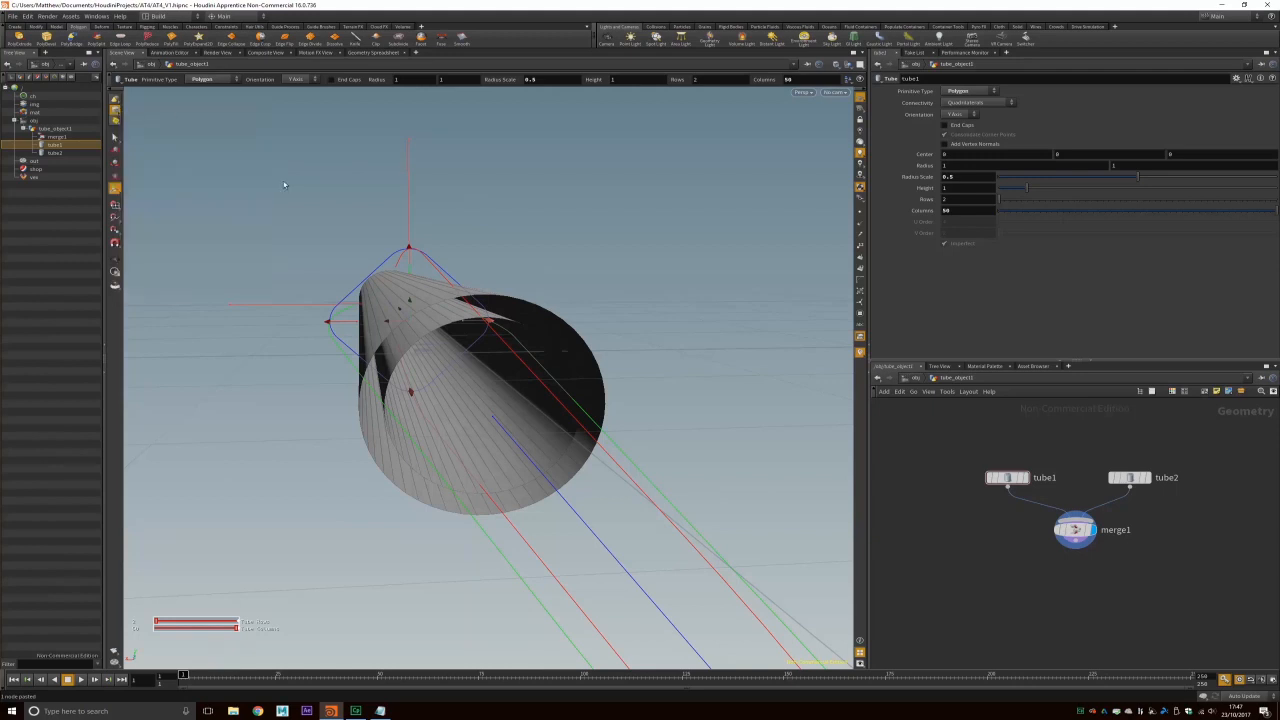
key("s")
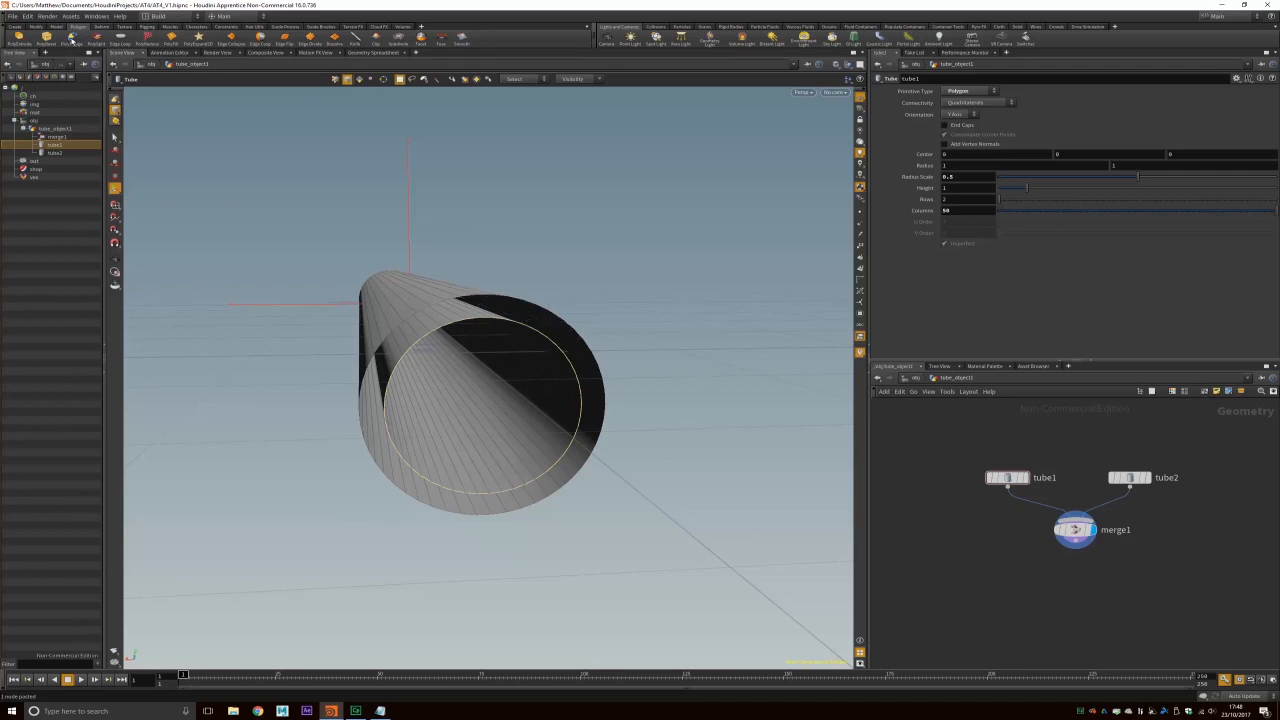
left_click(71, 38)
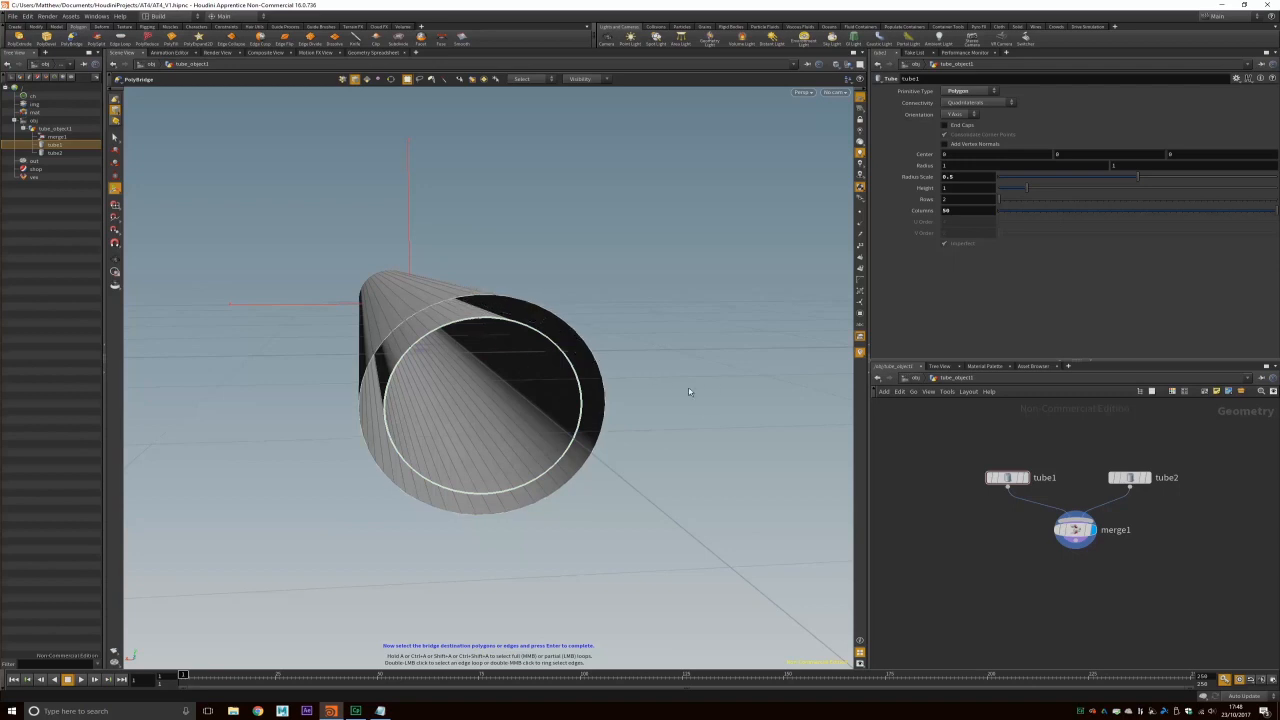
key("Return")
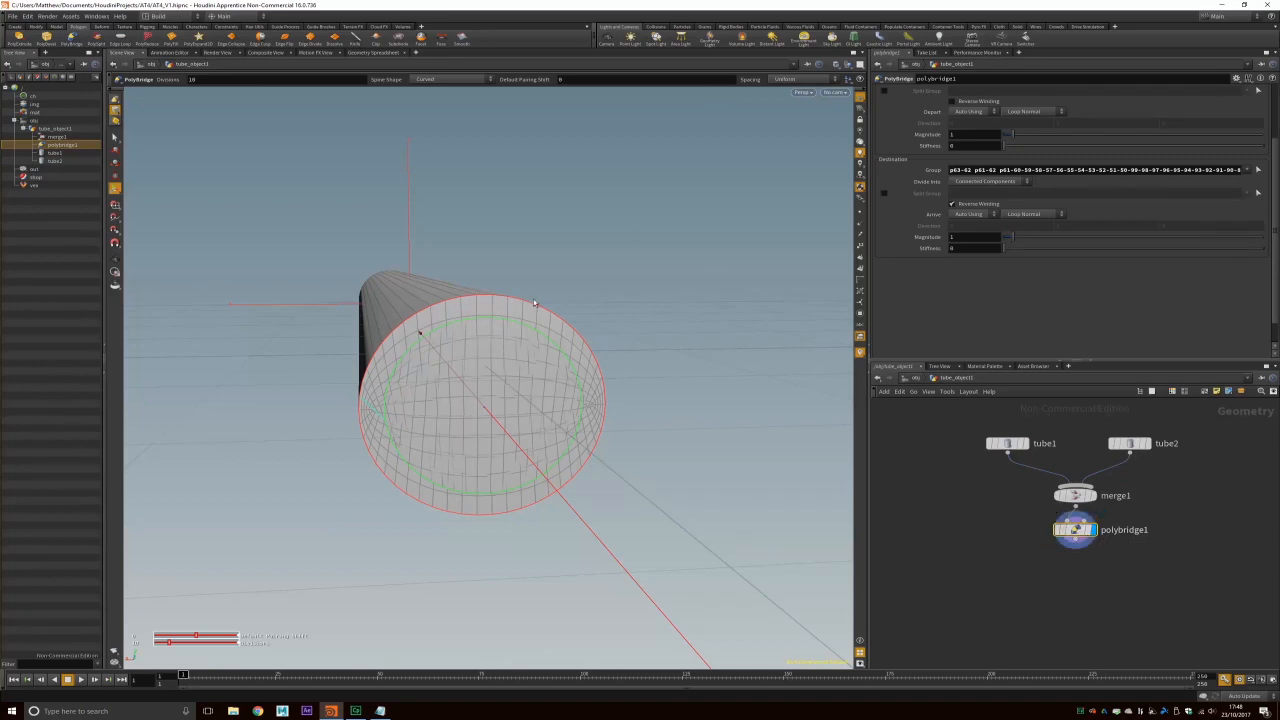
left_click(952, 101)
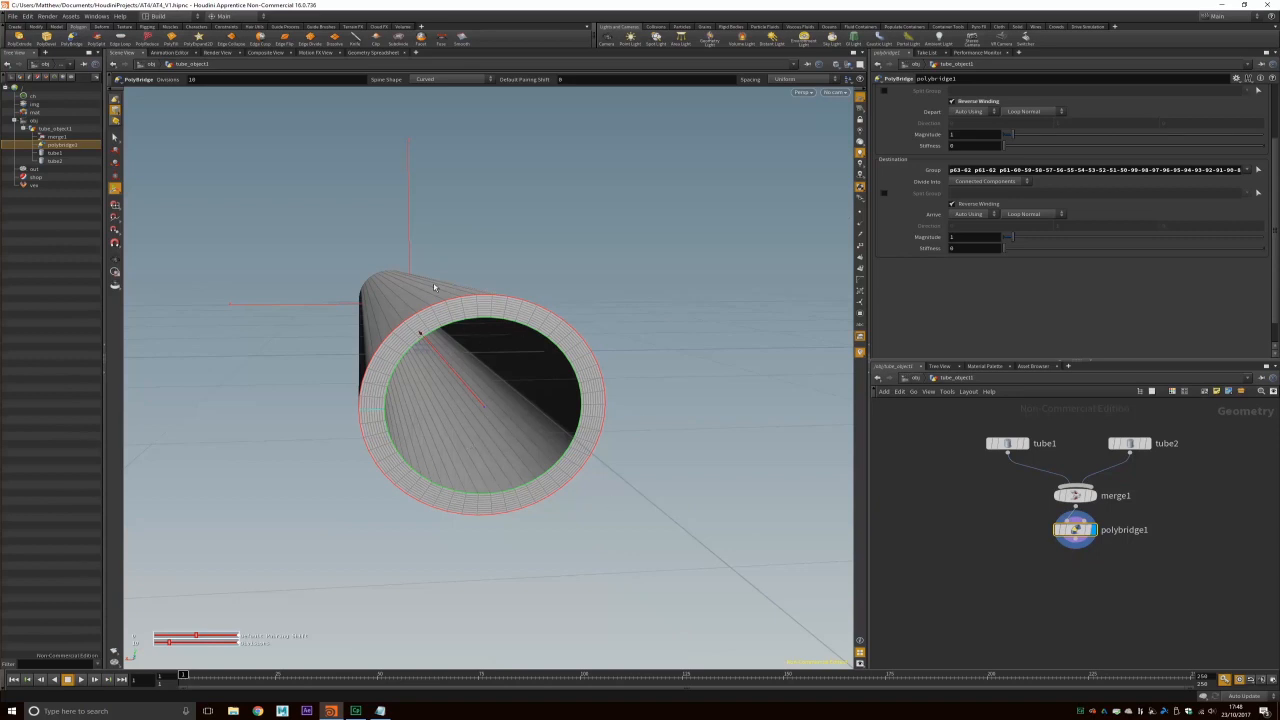
Step: Bridge the other tube end as polybridge2, orbiting to check the sealed wall
key("Escape")
left_click_drag(377, 352, 644, 365)
key("Return")
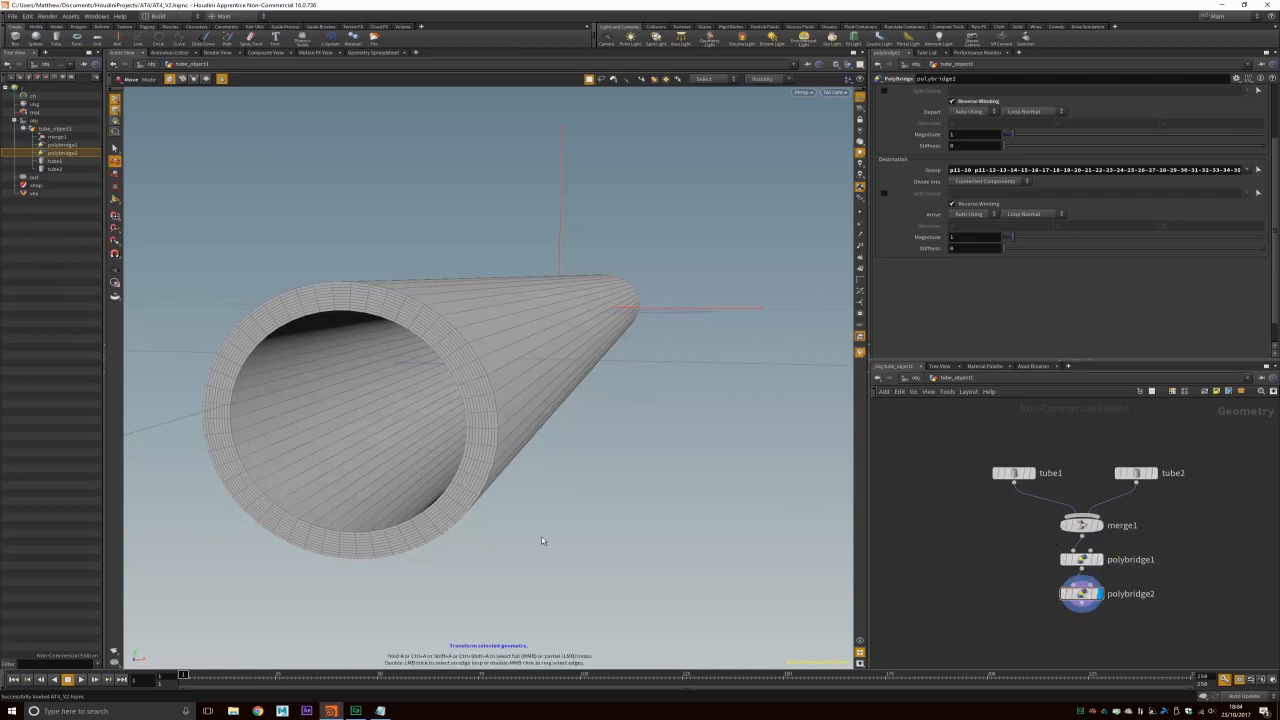
key("space")
left_click_drag(509, 334, 462, 331)
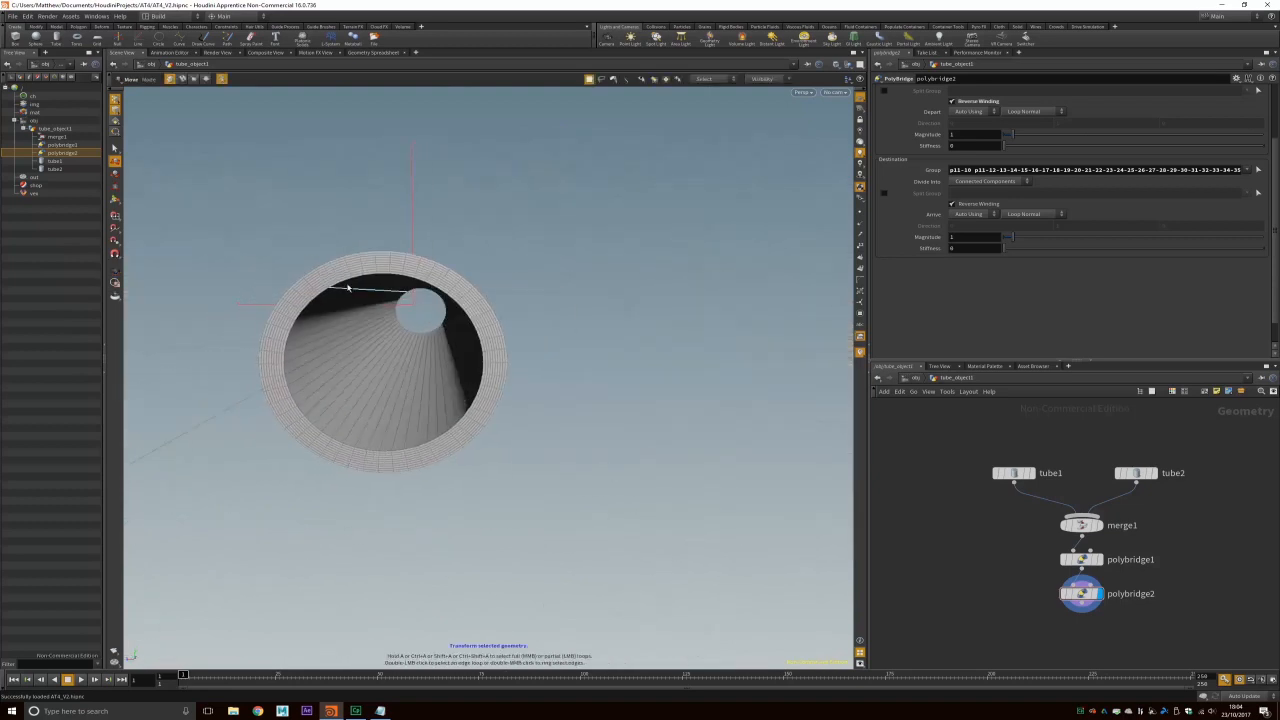
key("space")
left_click_drag(334, 440, 491, 395)
key("space")
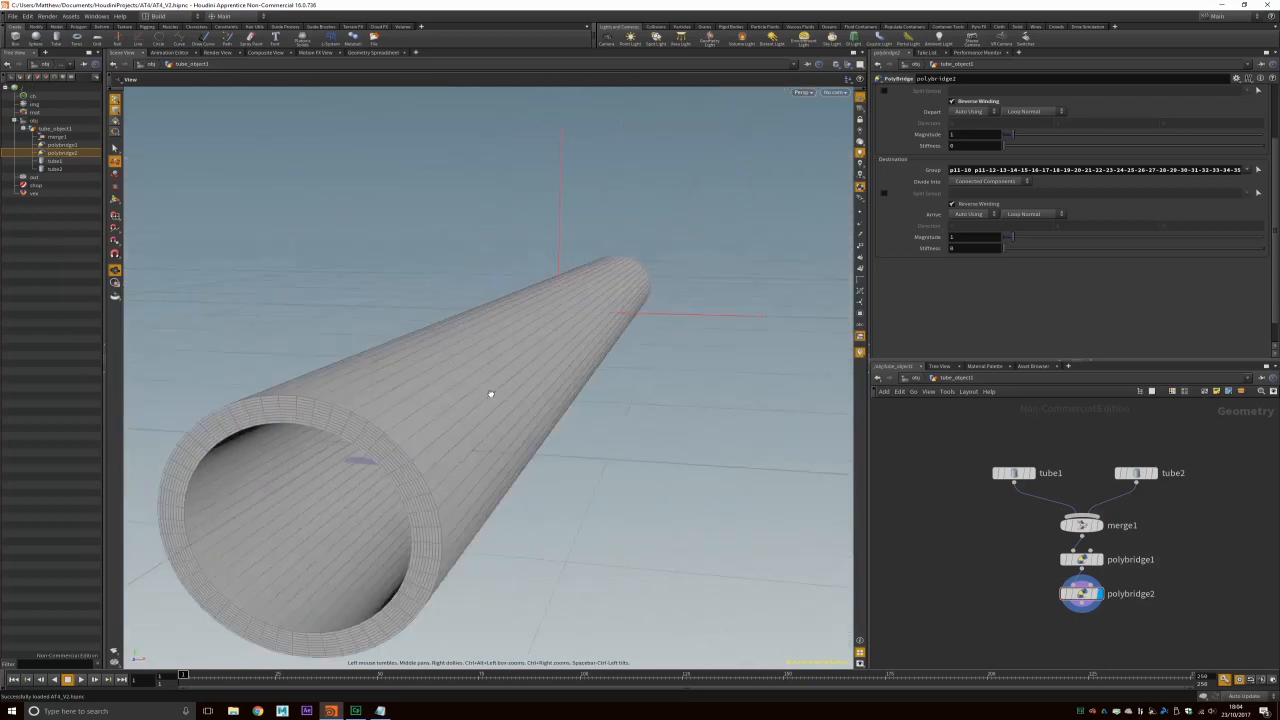
left_click_drag(629, 371, 480, 380)
left_click(812, 93)
Step: Check the tube against the side reference in Right view, then return to Persp and /obj
mouse_move(820, 110)
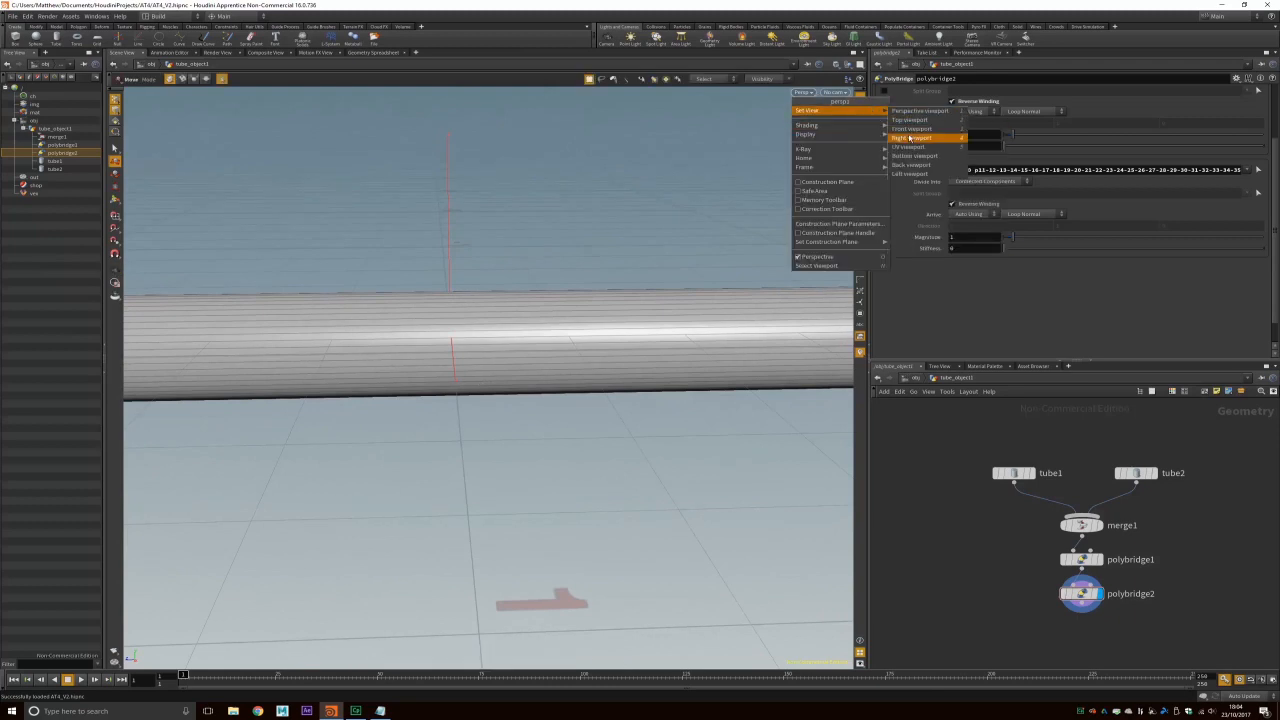
left_click(909, 138)
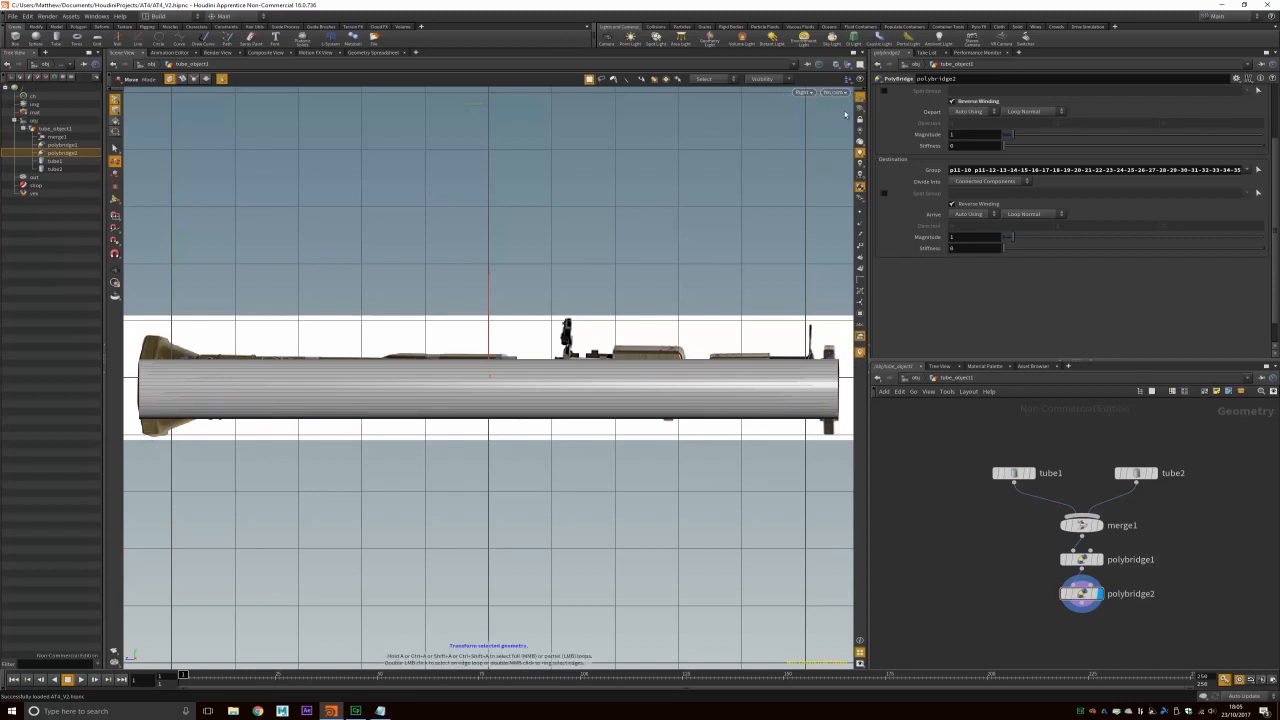
left_click(803, 92)
left_click(908, 127)
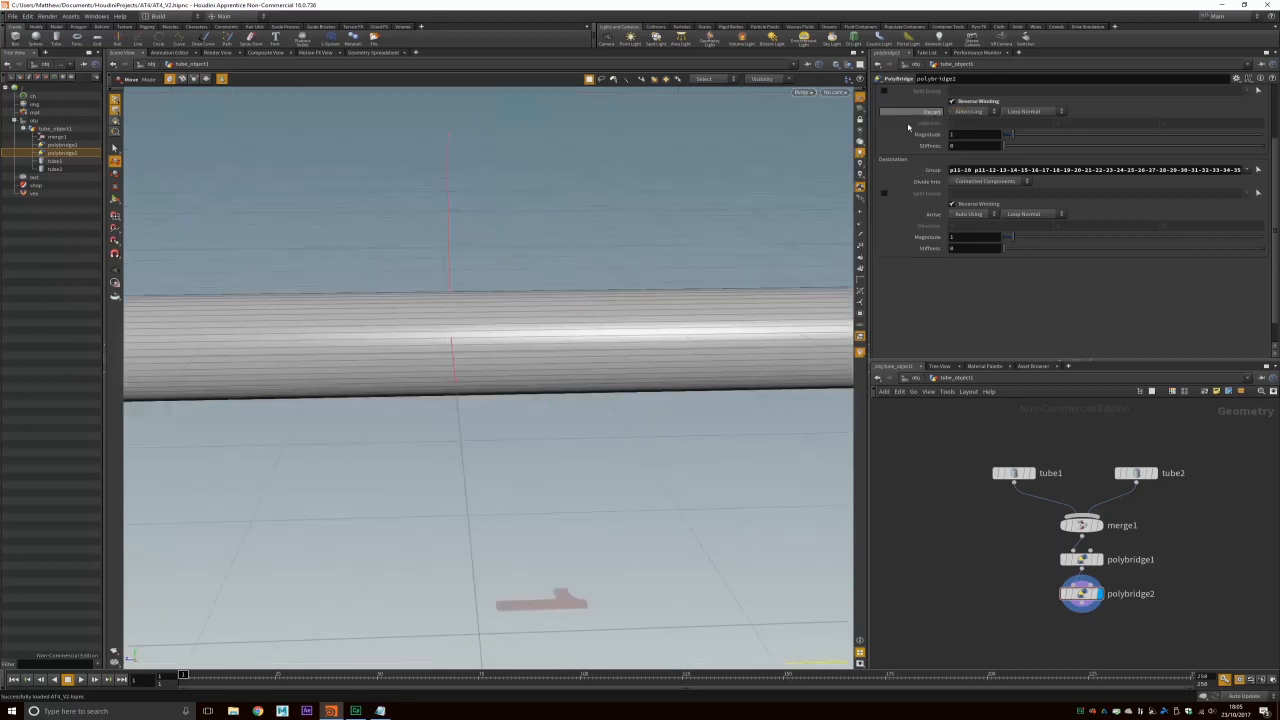
right_click_drag(573, 350, 567, 346, "alt")
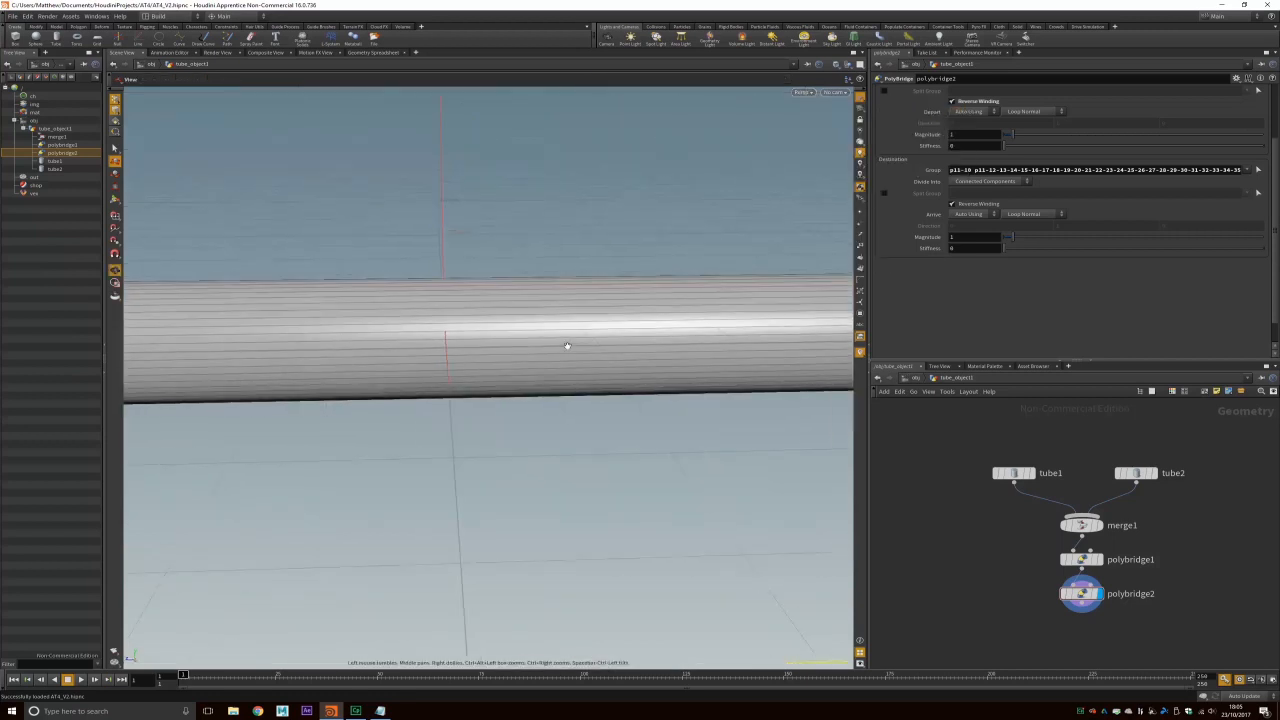
scroll(566, 346, "down", 6)
left_click(915, 378)
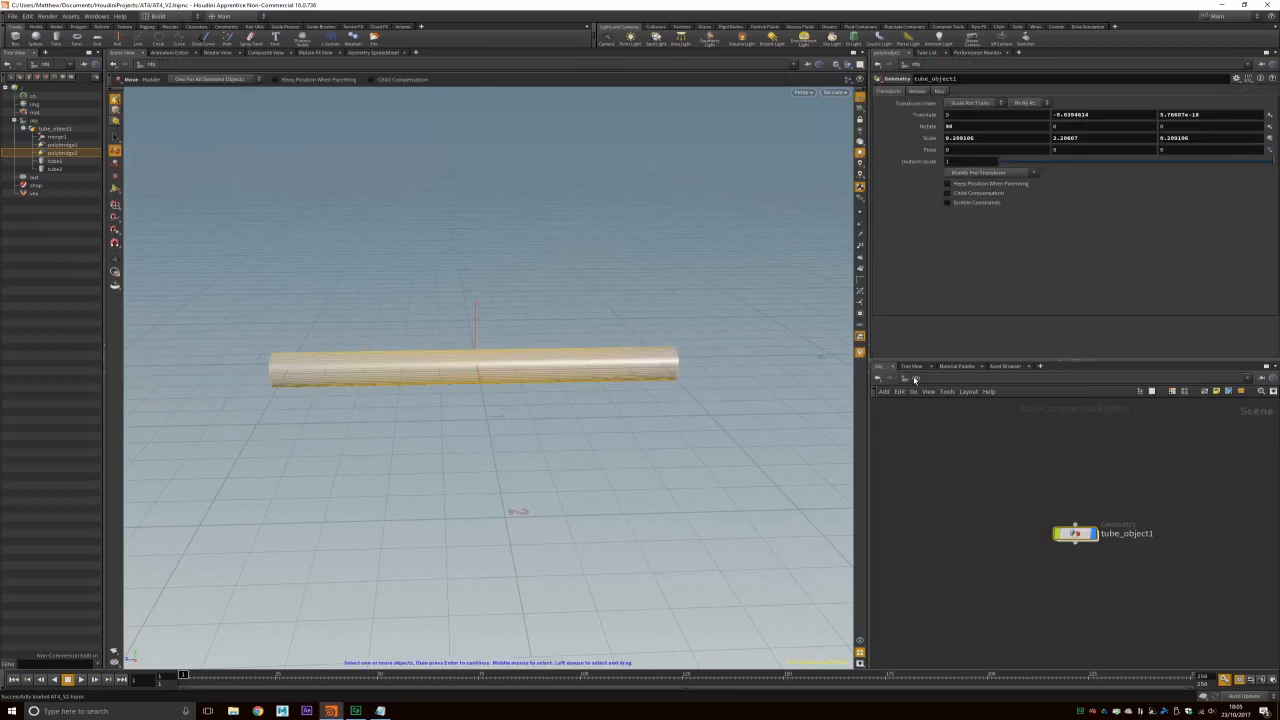
Step: Rename the tube_object1 node to RocketBody
double_click(1140, 535)
left_click_drag(1167, 535, 1026, 536)
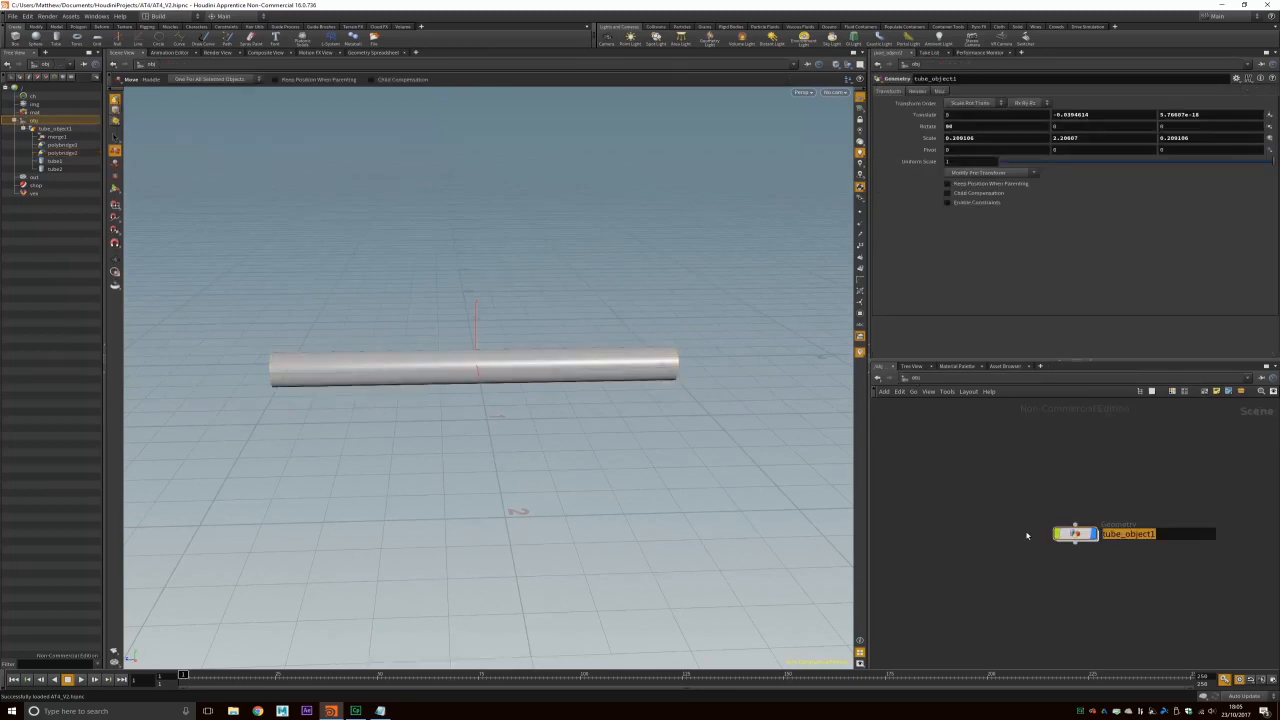
type("RocketBody")
key("Return")
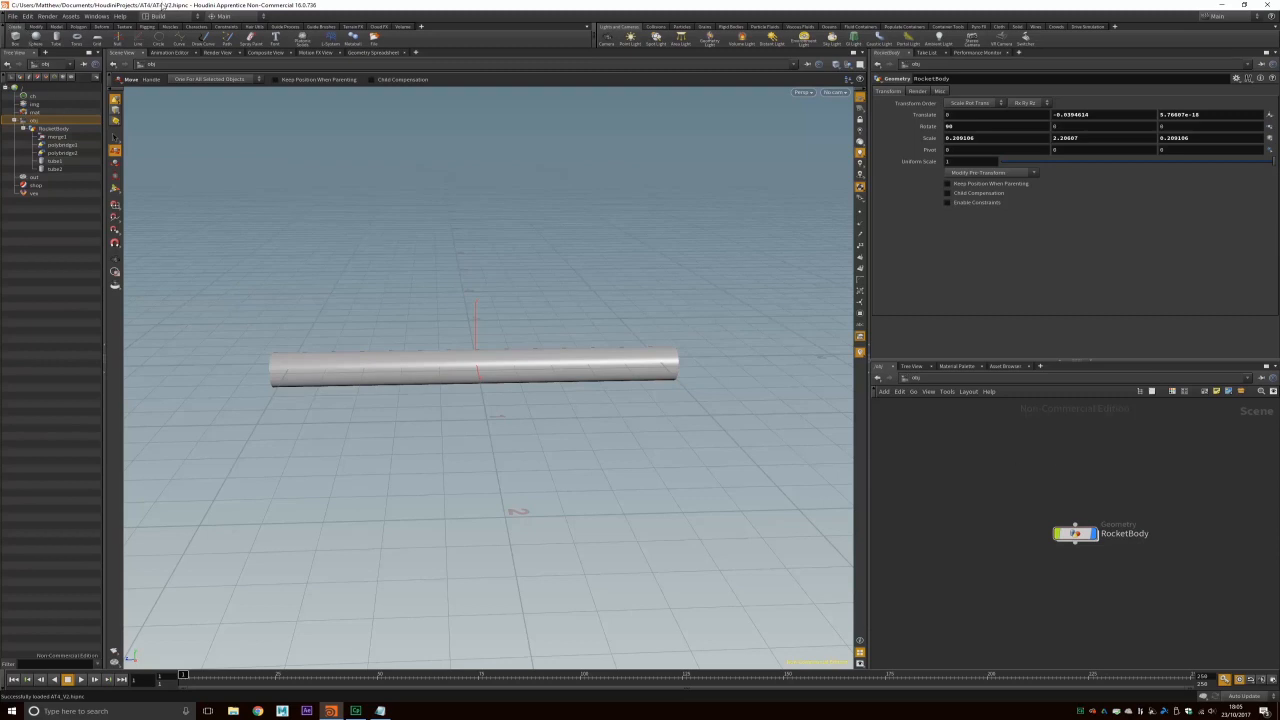
Step: Orbit to view the tube's open end and begin placing a new tube
key("Escape")
left_click_drag(648, 380, 585, 427)
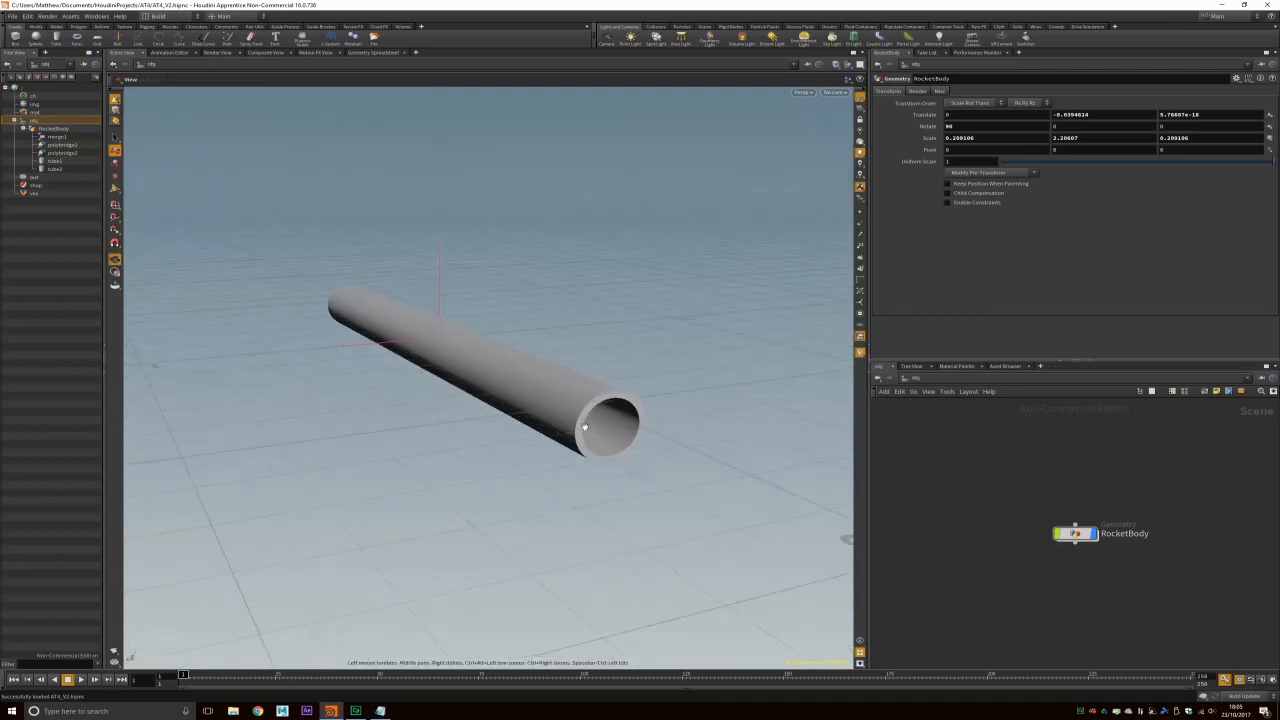
scroll(590, 420, "up", 2)
key("t")
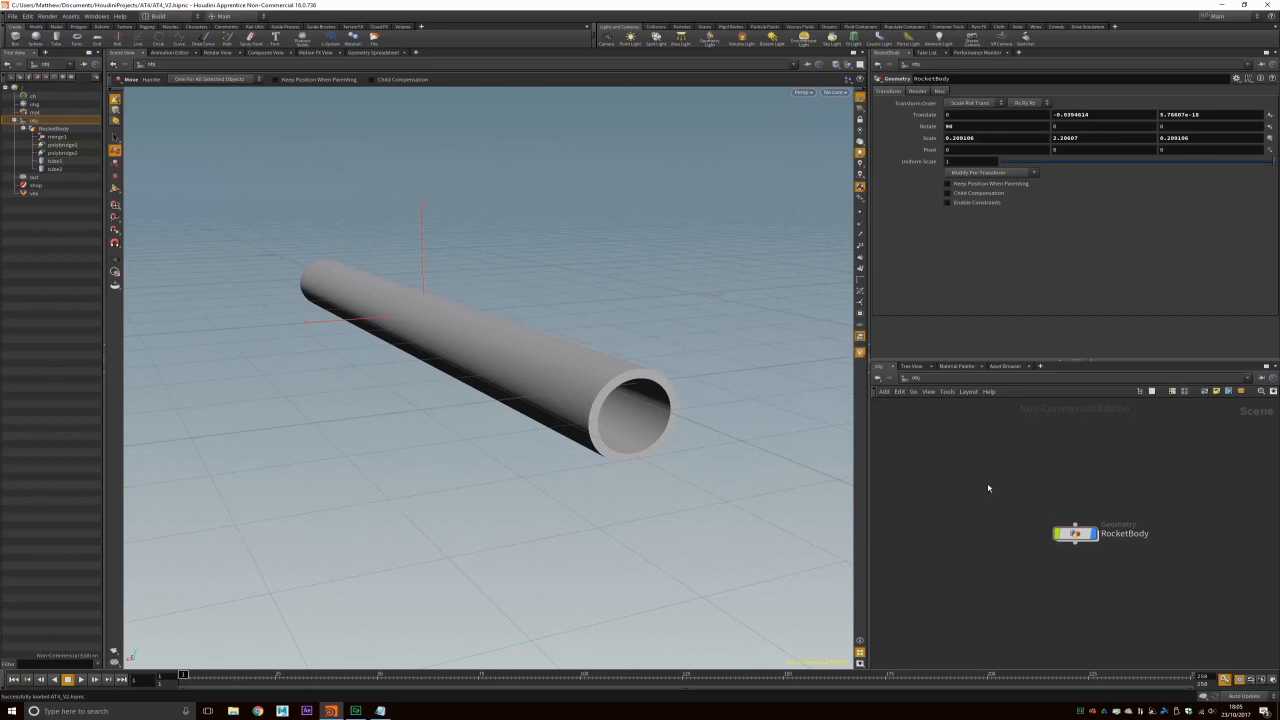
left_click(56, 37)
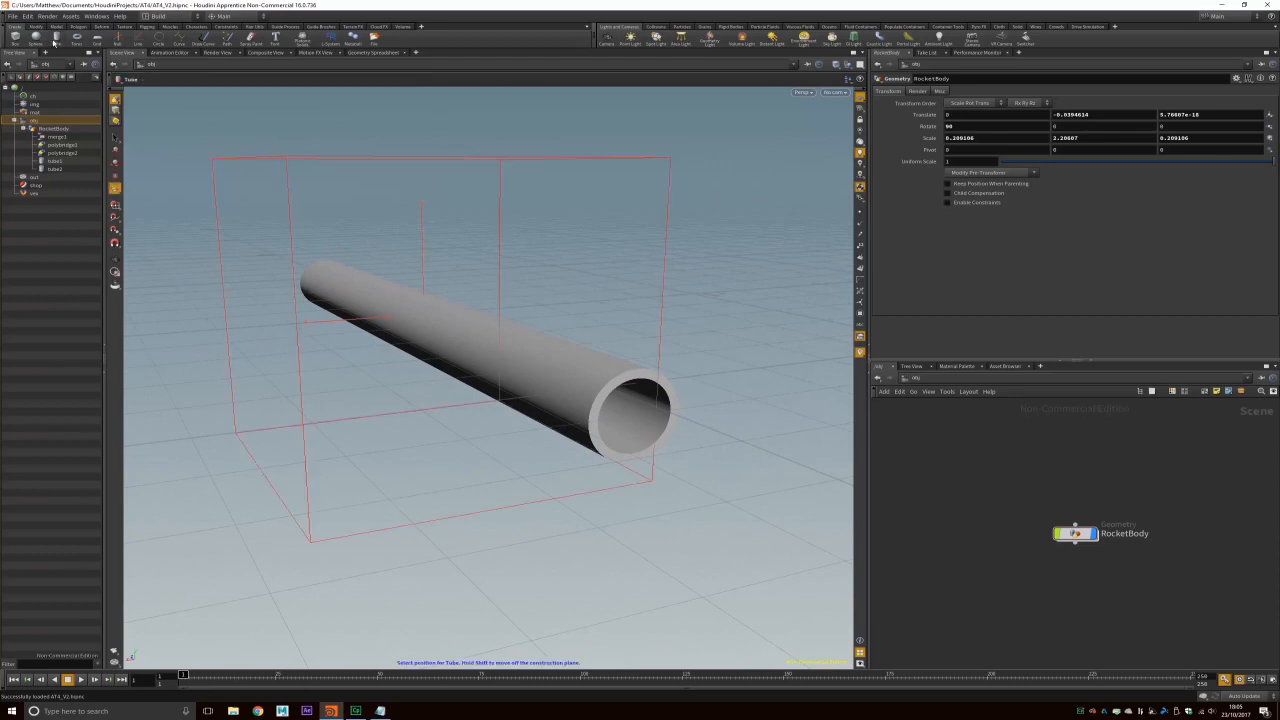
Step: Rotate tube_object1 90° on X and place its node beside RocketBody
left_click(455, 273)
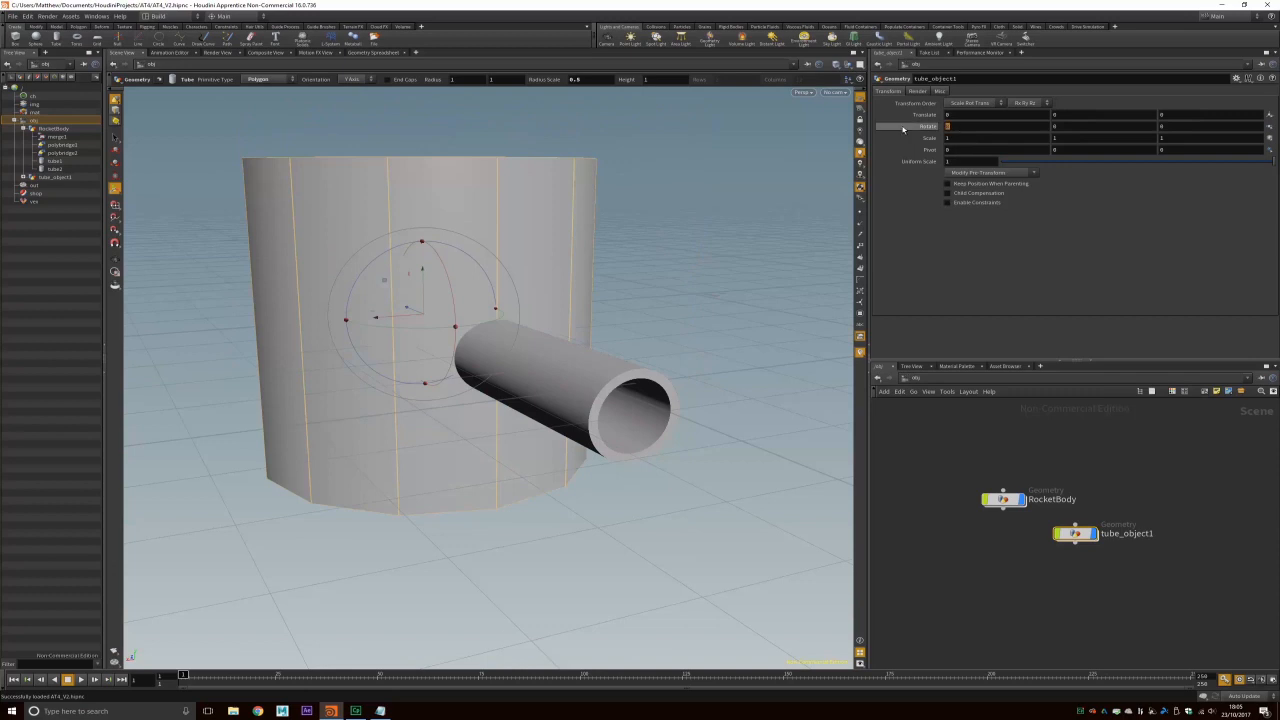
key("Return")
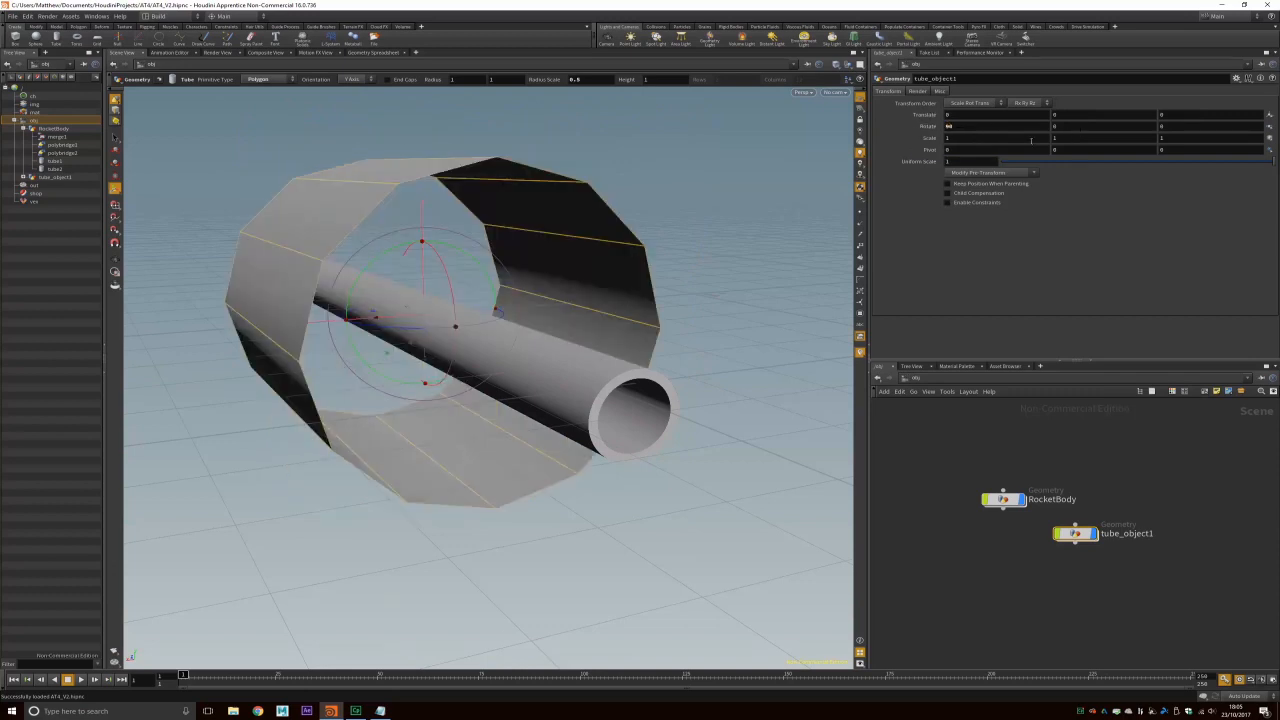
left_click_drag(1074, 535, 1125, 503)
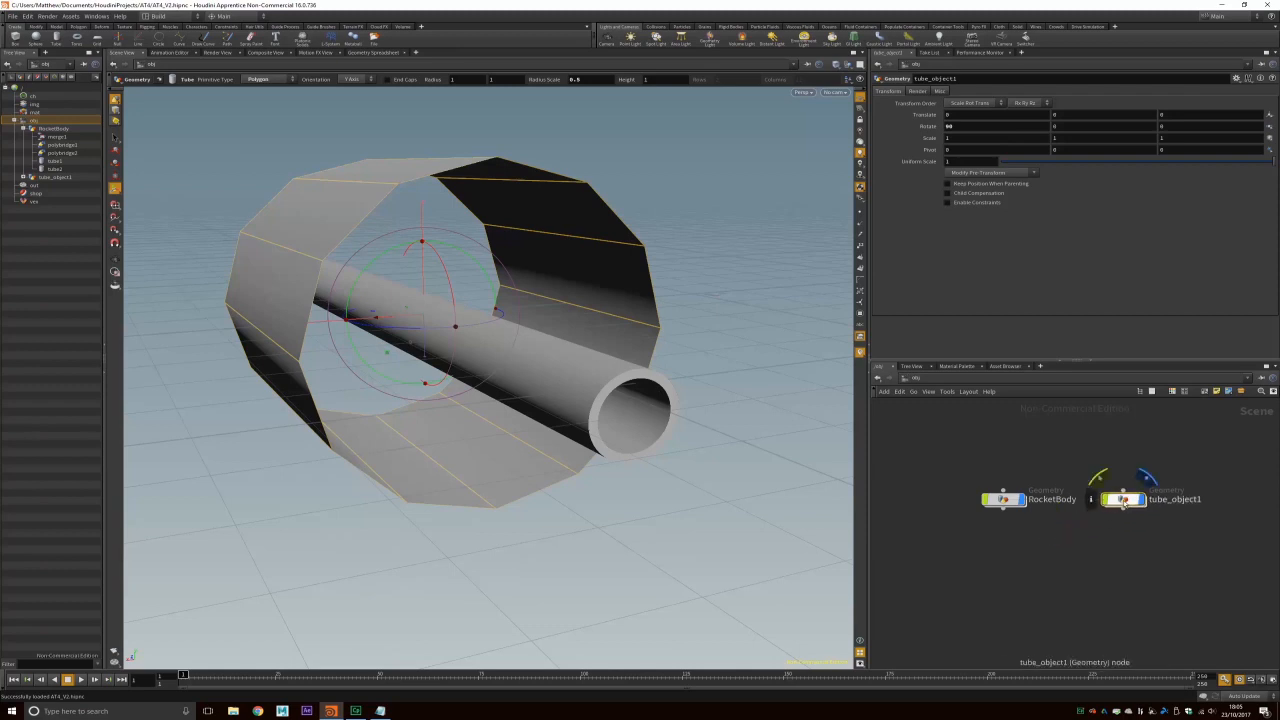
Step: Reduce tube_object1's Tube Columns from 12 to 6 to make a hexagonal tube
double_click(1123, 500)
left_click_drag(998, 212, 1015, 211)
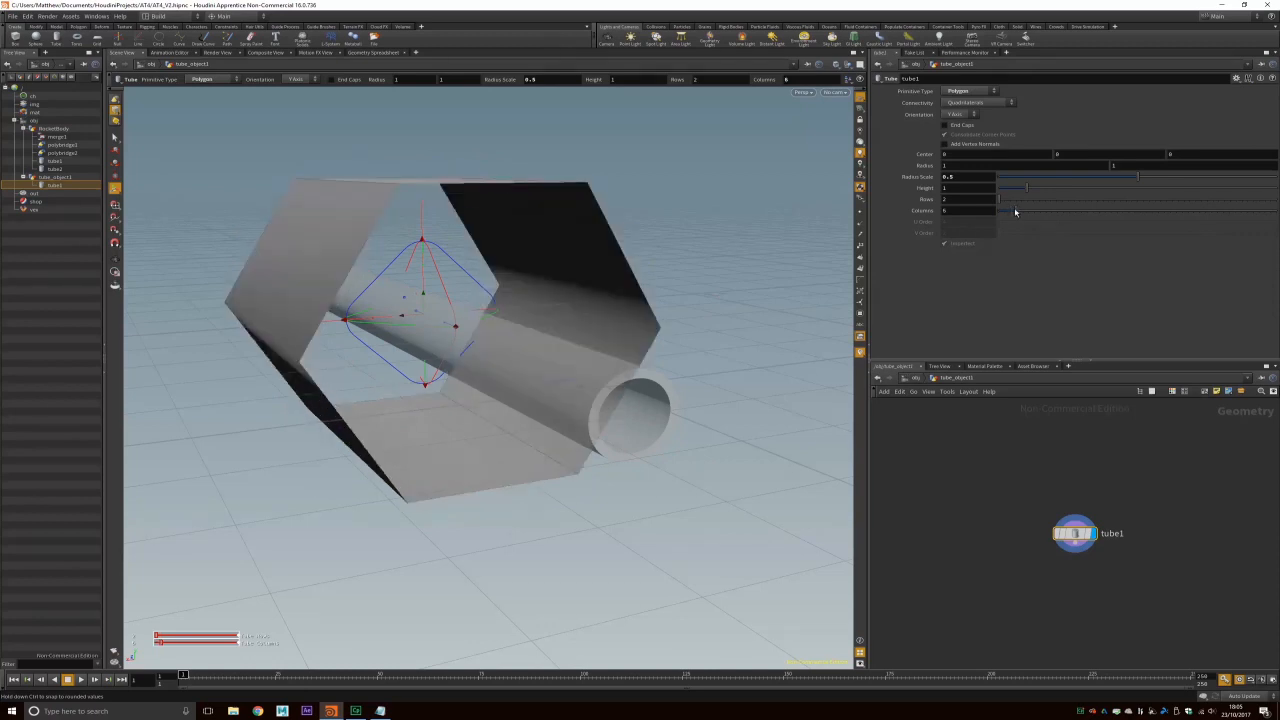
left_click_drag(655, 306, 575, 313, "alt")
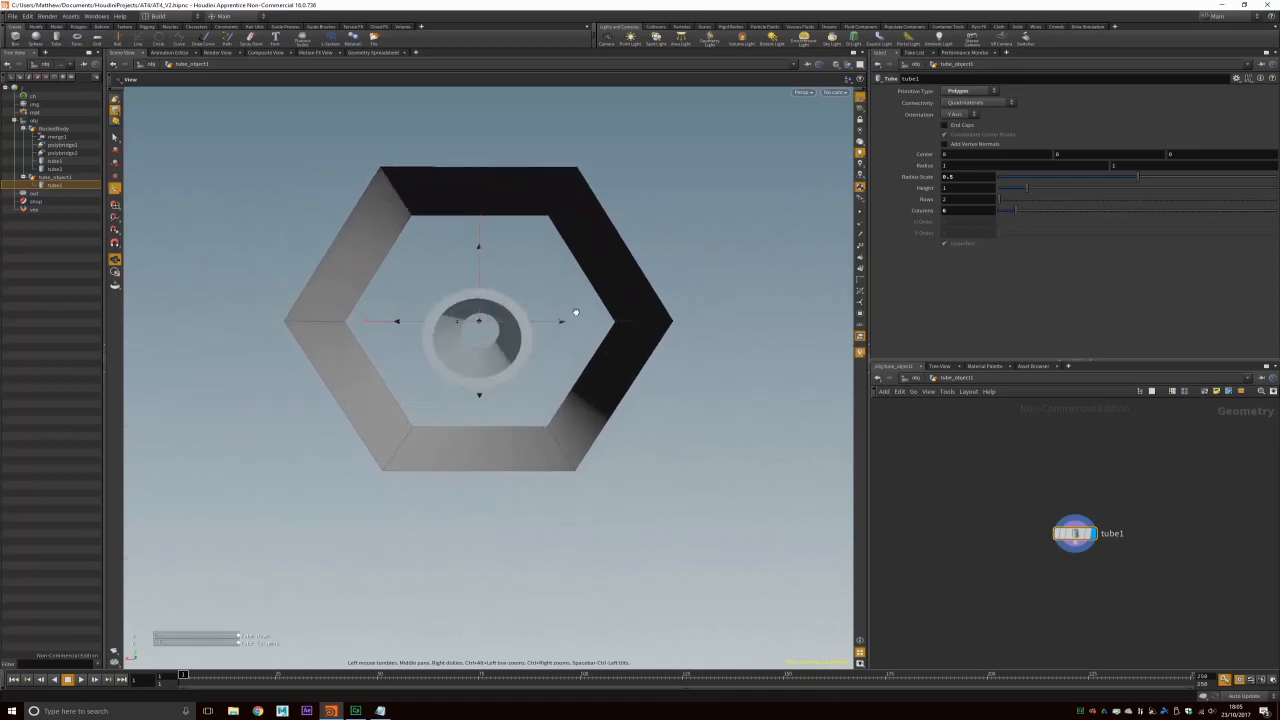
left_click_drag(549, 211, 654, 254, "alt")
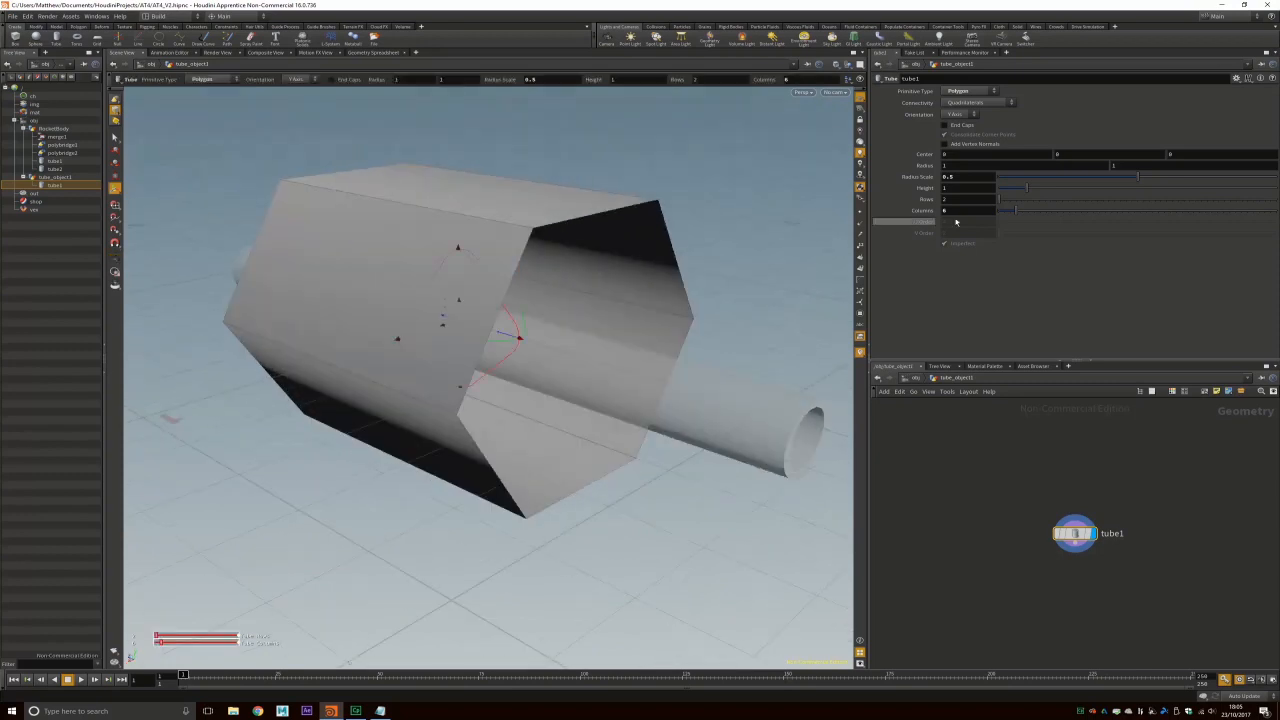
left_click(914, 380)
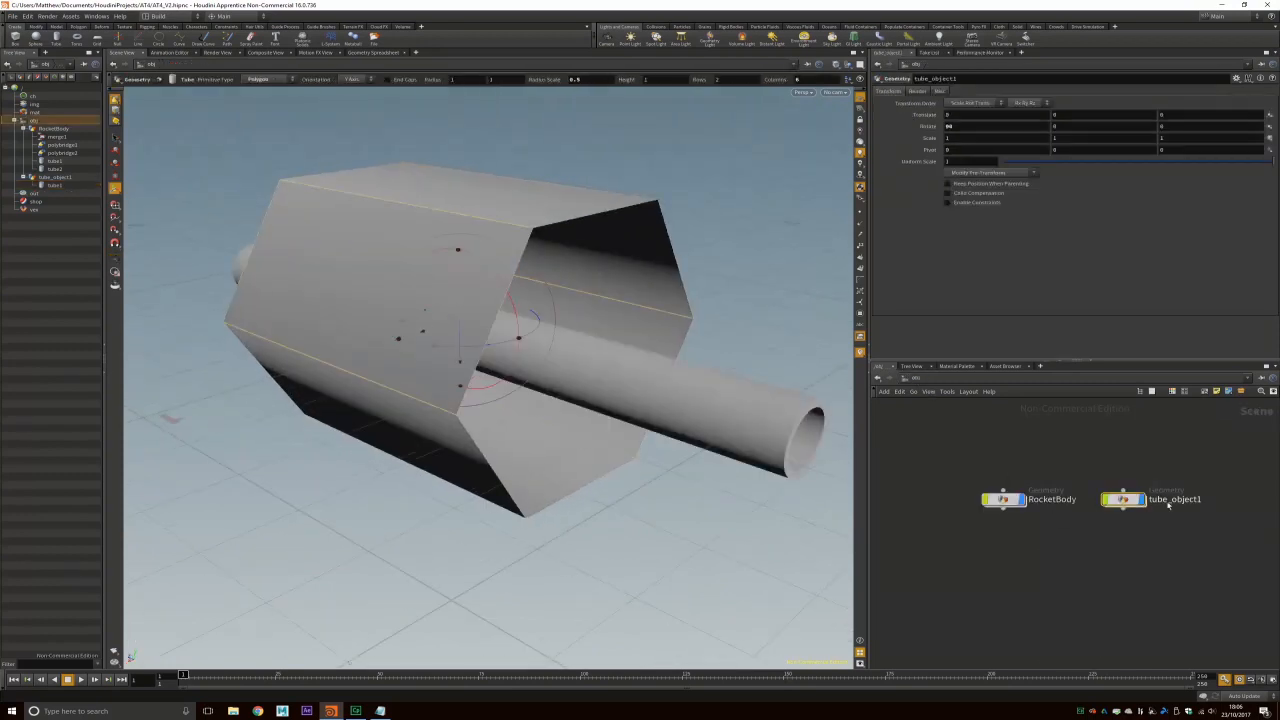
Step: Squash tube_object1 into a thin ring with the Scale tool, then select RocketBody's transform values
left_click(115, 174)
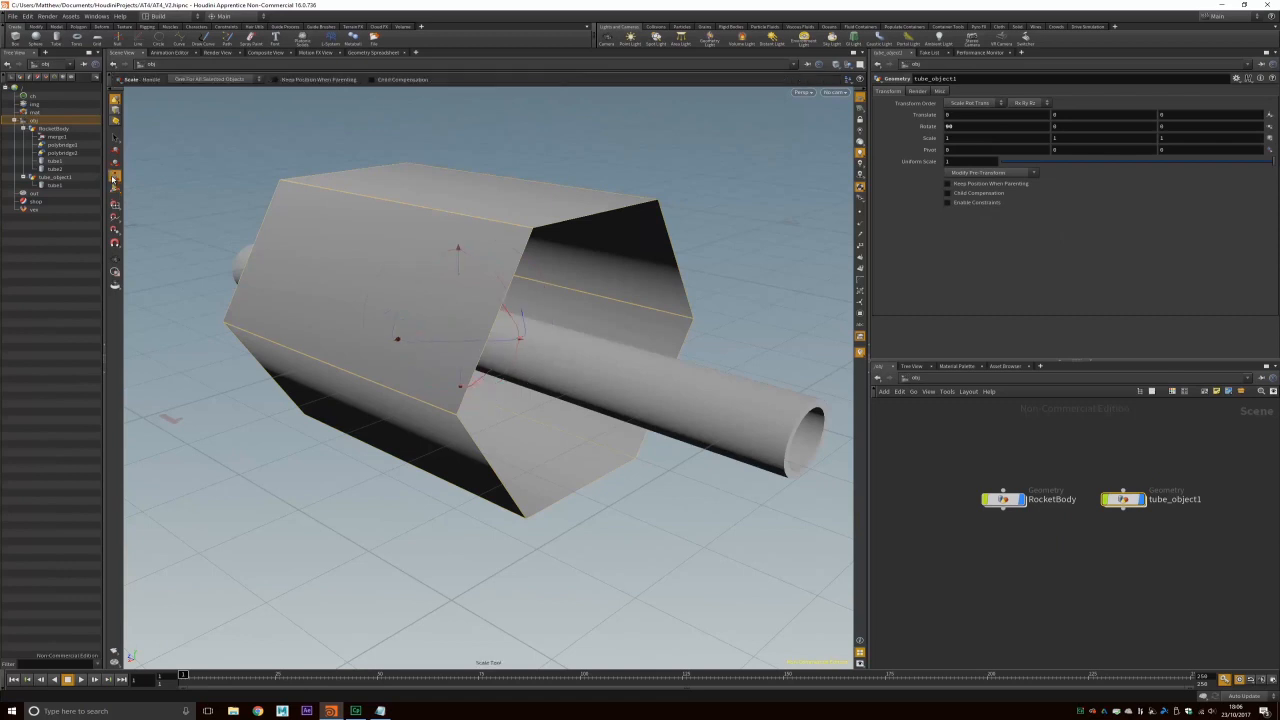
left_click_drag(507, 338, 478, 338)
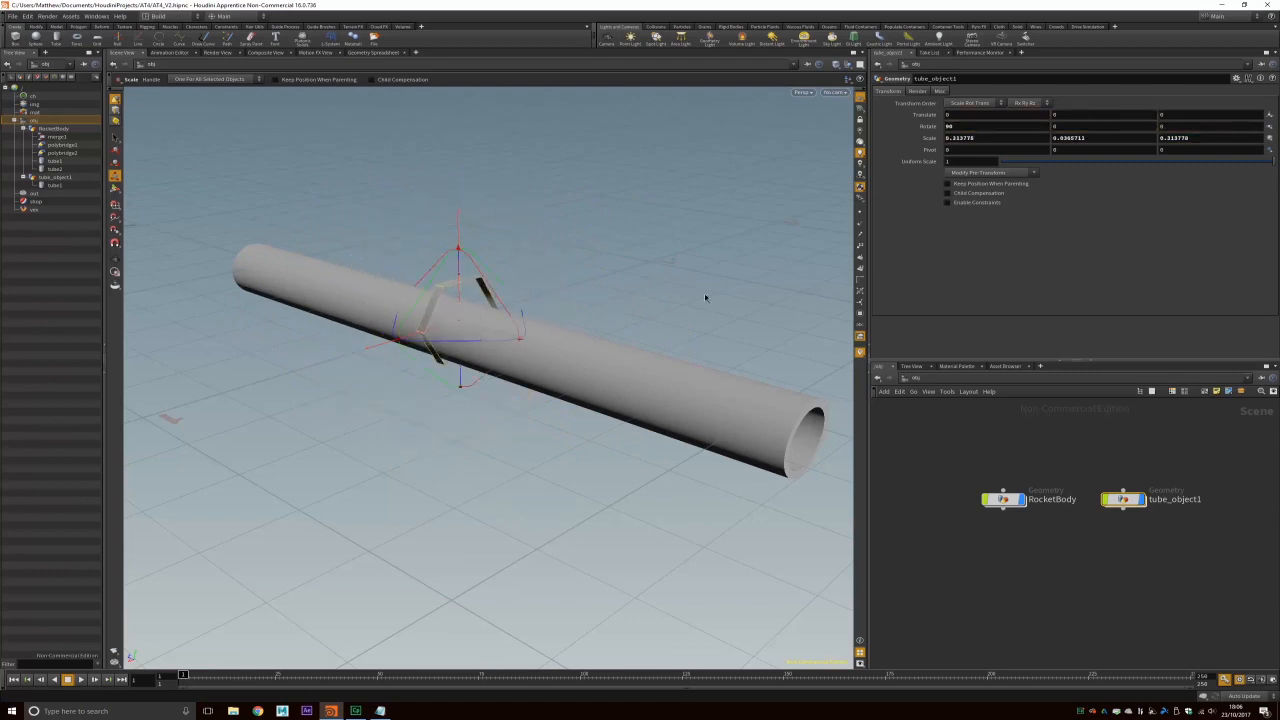
left_click(627, 367)
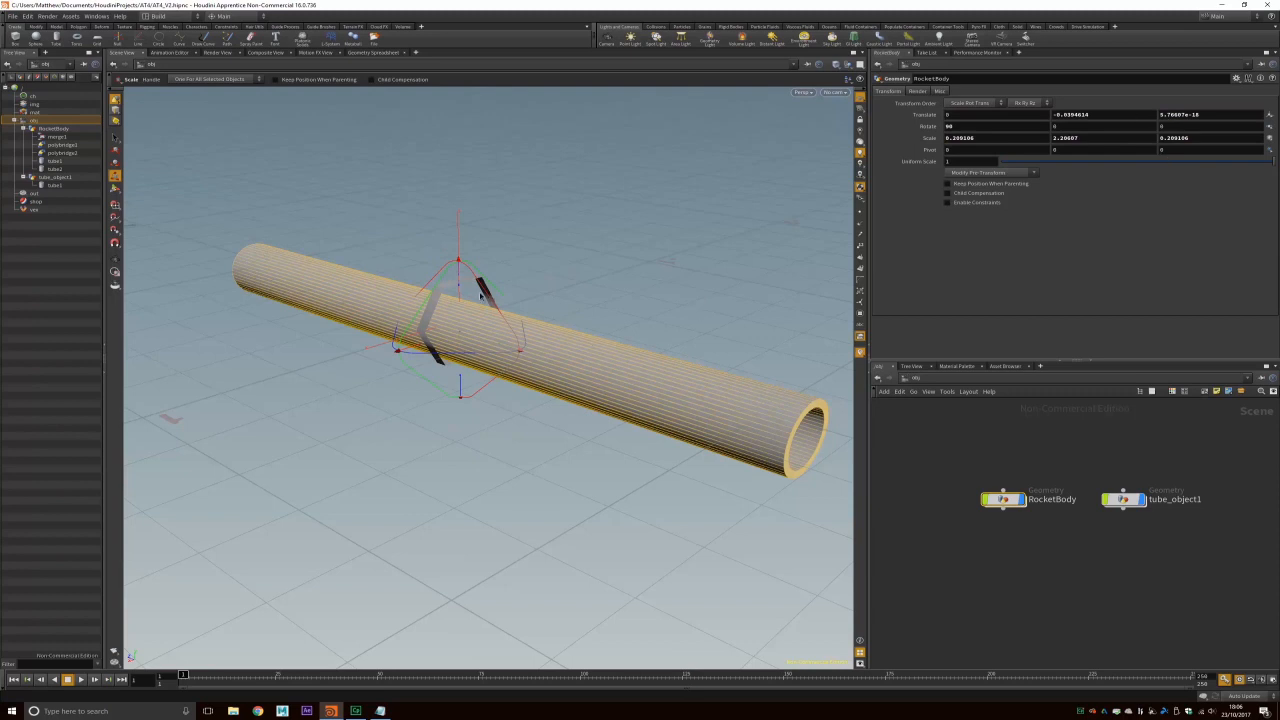
left_click(1102, 116)
Step: Copy RocketBody's Translate Z and paste it into tube_object1's Translate Z
left_click(1120, 499)
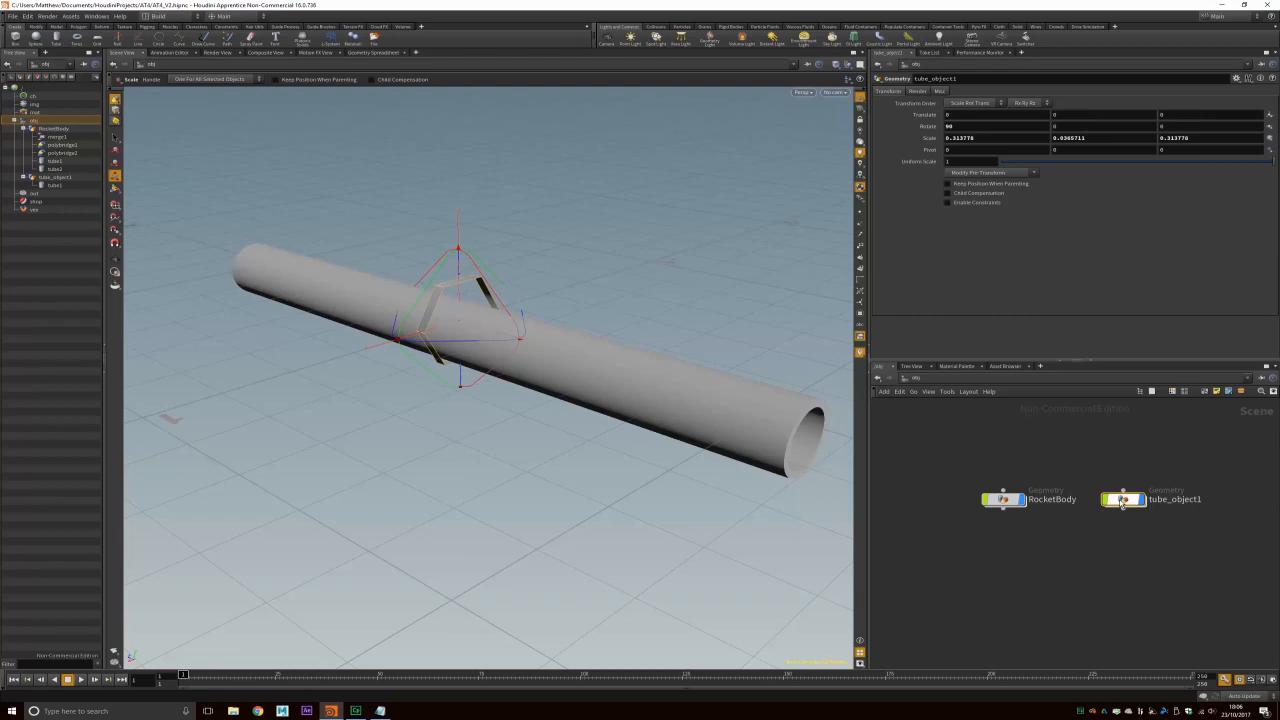
left_click(1003, 499)
left_click(1213, 113)
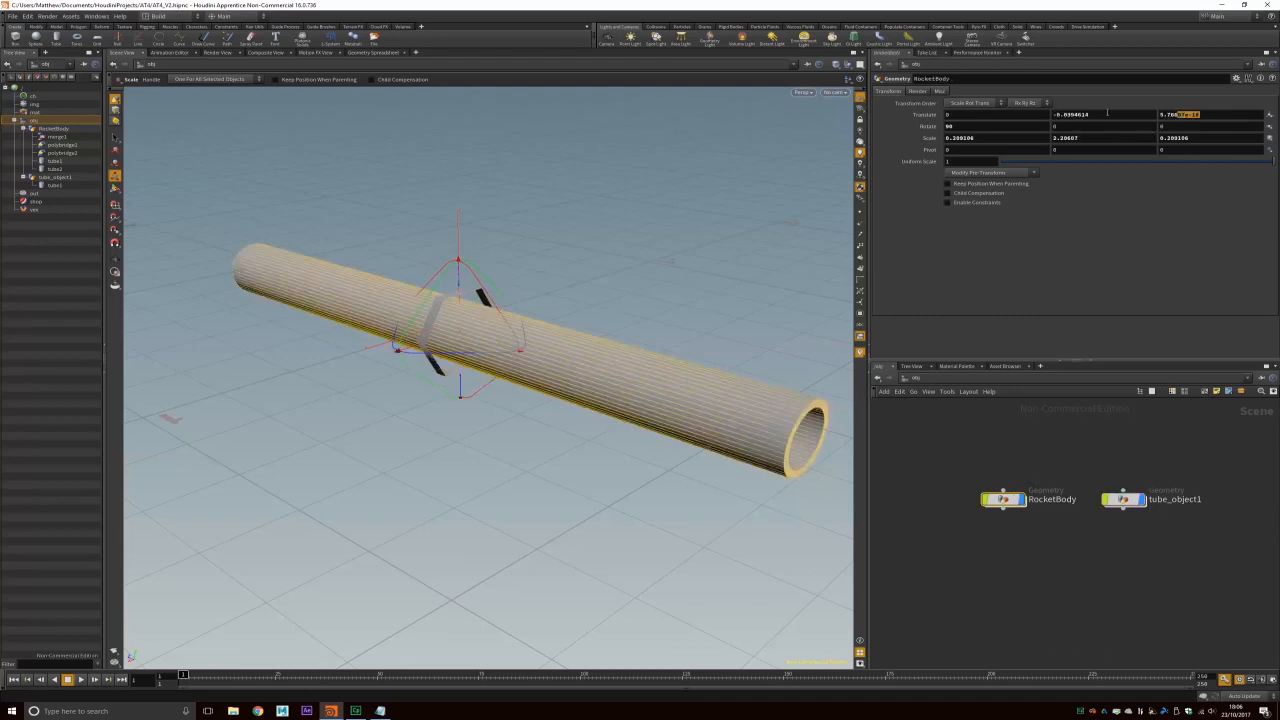
left_click(1124, 501)
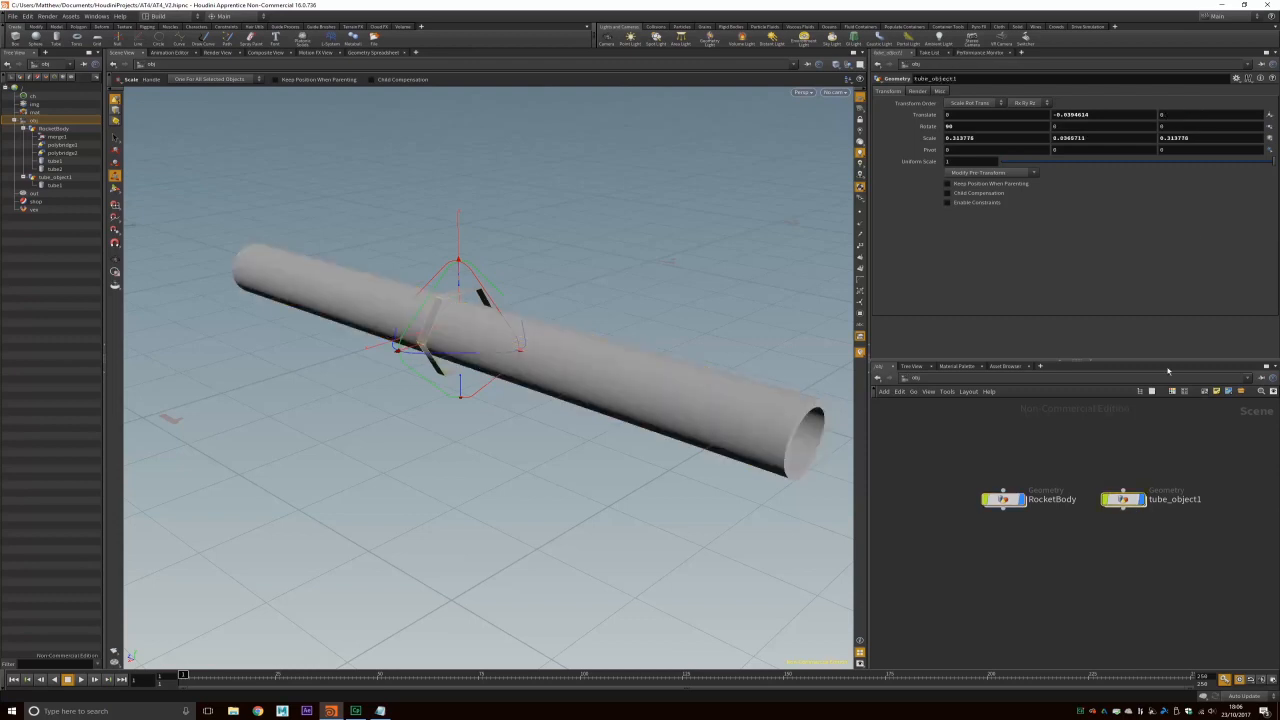
left_click(1172, 114)
type("5.76607e-18")
key("Return")
left_click(803, 92)
Step: In Right view, move the ring to the tube's end (Translate Z -1.07651) and rescale it
mouse_move(814, 111)
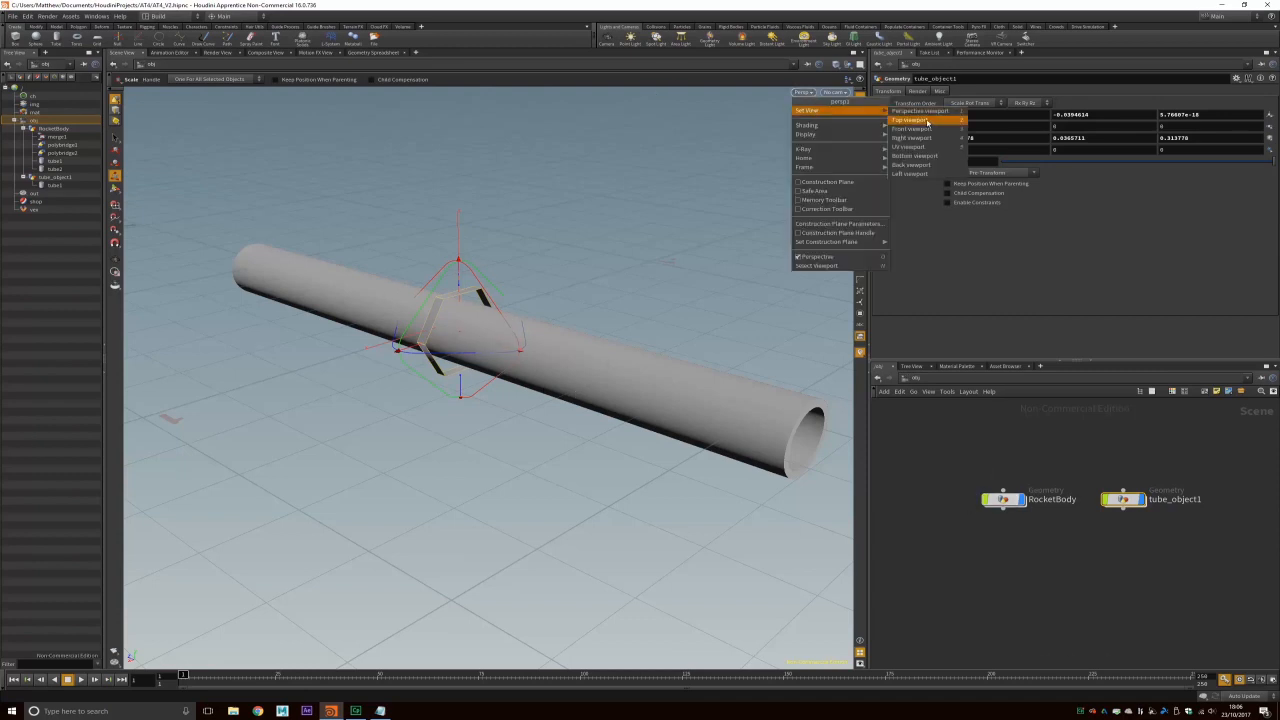
left_click(912, 138)
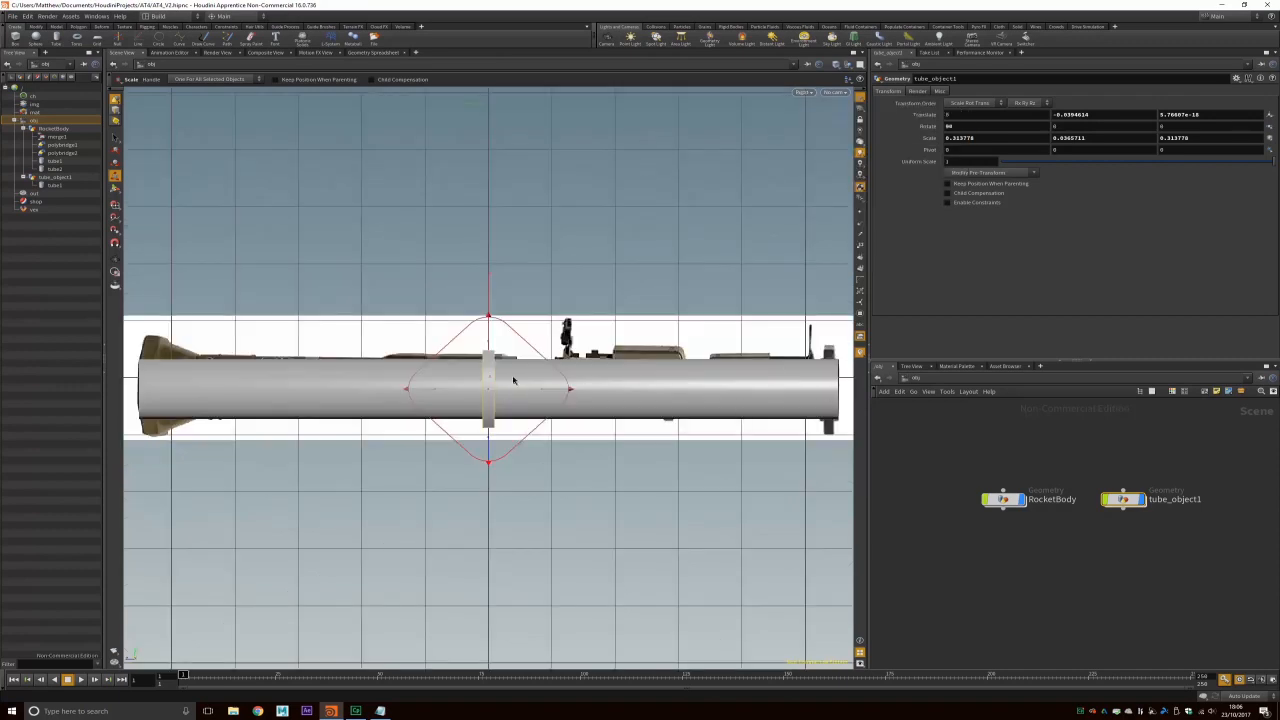
key("t")
middle_click_drag(418, 390, 756, 388)
left_click_drag(756, 387, 756, 387)
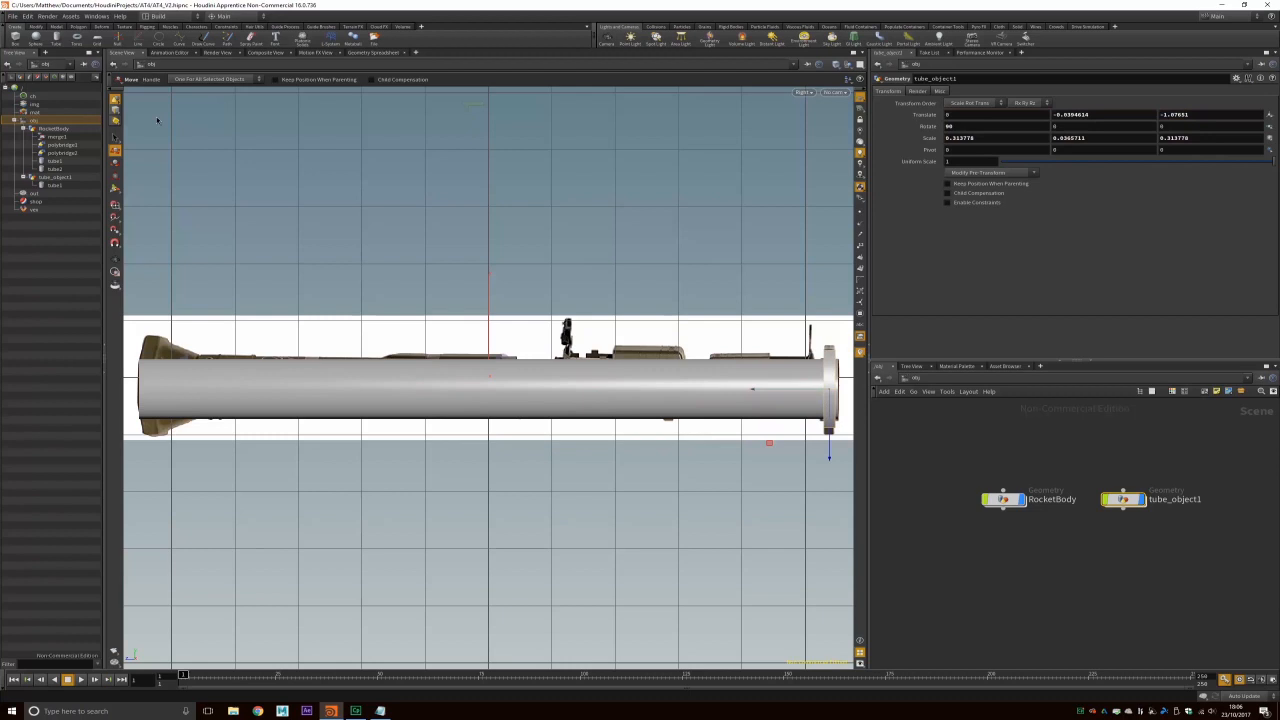
left_click(115, 174)
middle_click_drag(776, 392, 784, 391)
left_click_drag(831, 333, 831, 324)
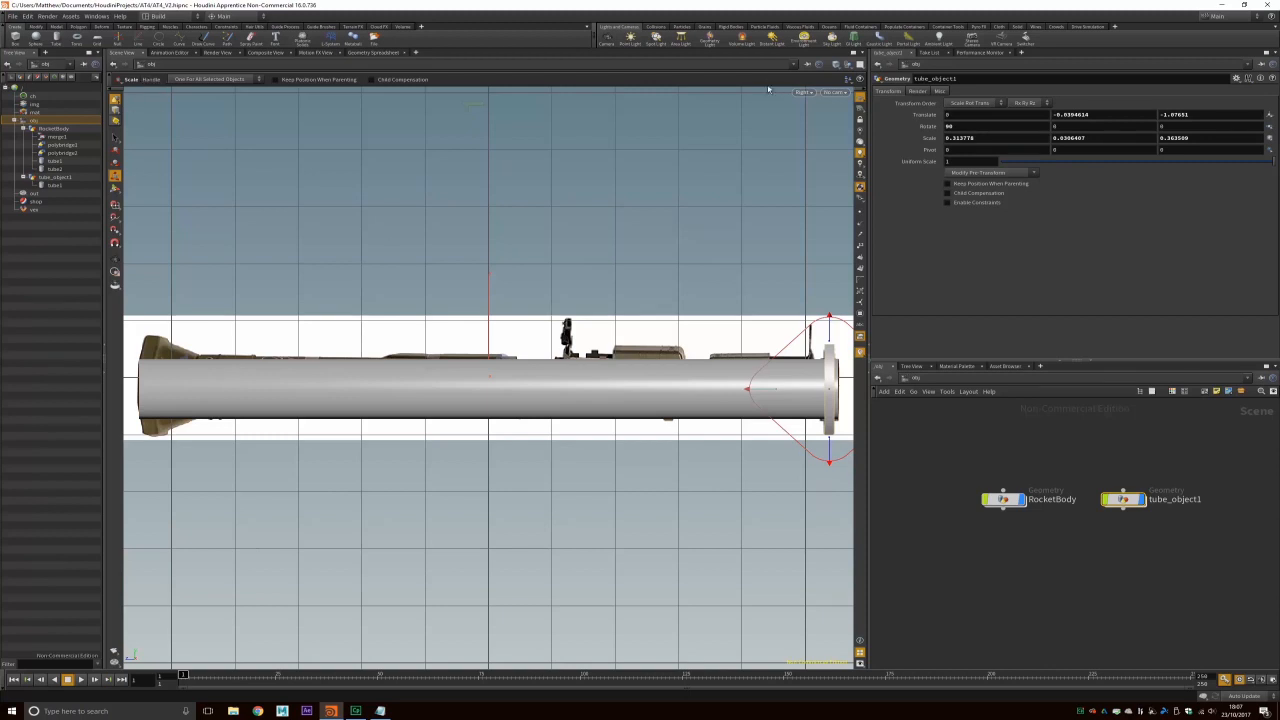
Step: Return the viewport to Perspective and orbit to see the ring end-on
left_click(806, 94)
mouse_move(835, 115)
left_click(912, 116)
key("Escape")
left_click_drag(692, 348, 499, 320)
key("e")
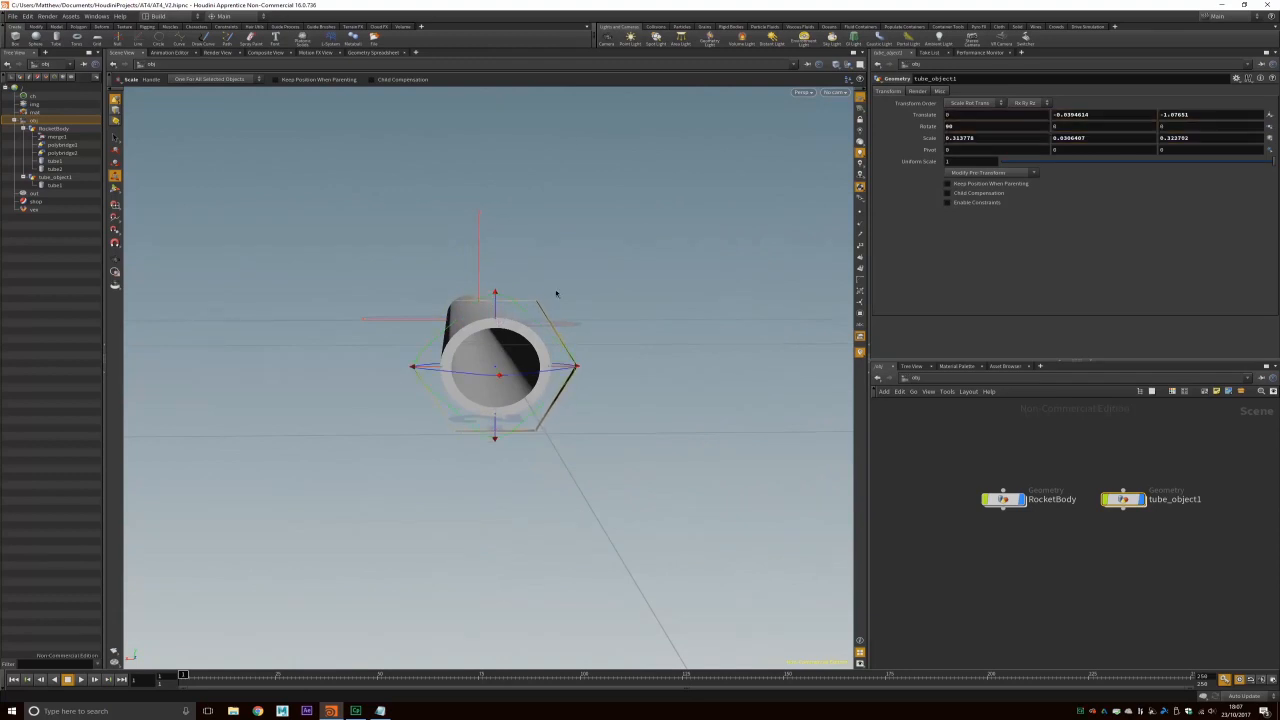
left_click_drag(1084, 138, 875, 131)
left_click(1218, 138)
type("0.0306407")
type("0.0306407")
key("Return")
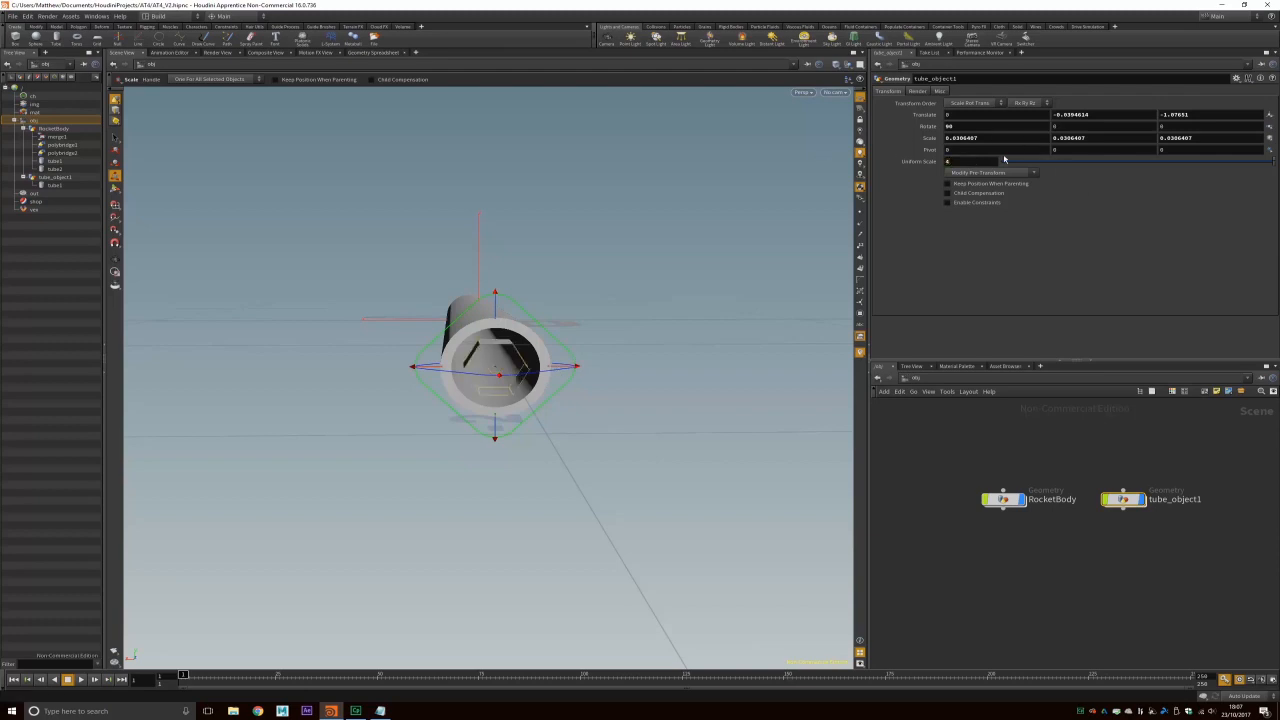
key("ctrl+z")
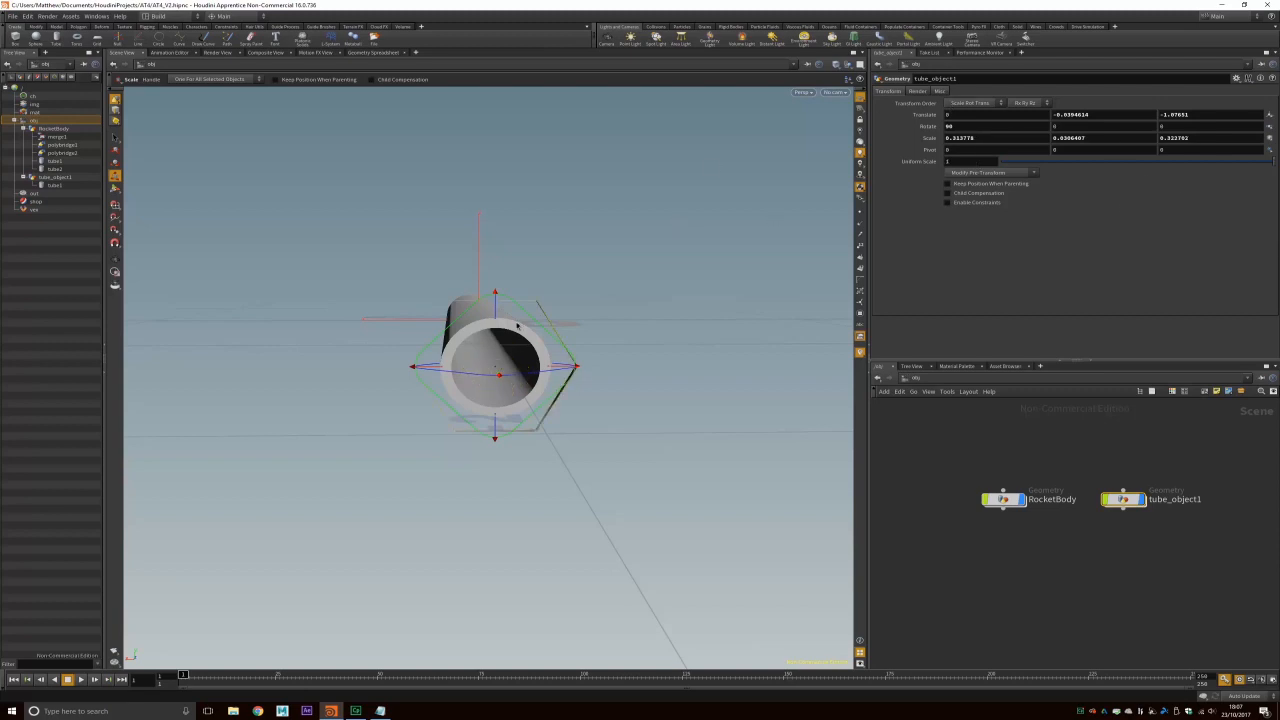
mouse_move(487, 304)
left_mouse_down("alt")
mouse_move(581, 317)
mouse_move(463, 314)
mouse_move(498, 307)
left_mouse_up("alt")
scroll(535, 362, "up", 3)
scroll(541, 360, "up", 1)
mouse_move(606, 322)
left_mouse_down("alt")
mouse_move(629, 334)
mouse_move(608, 324)
left_mouse_up("alt")
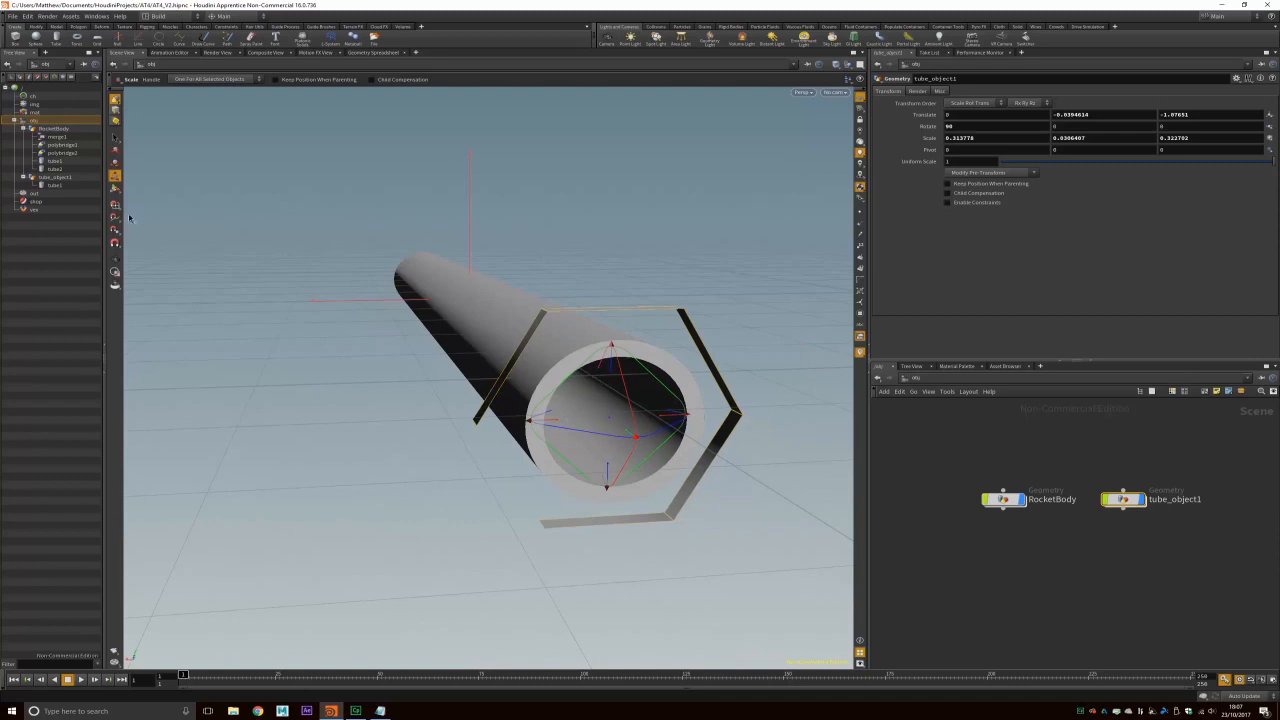
Step: Inside tube_object1, add a PolyExtrude node fed by tube1
double_click(1130, 500)
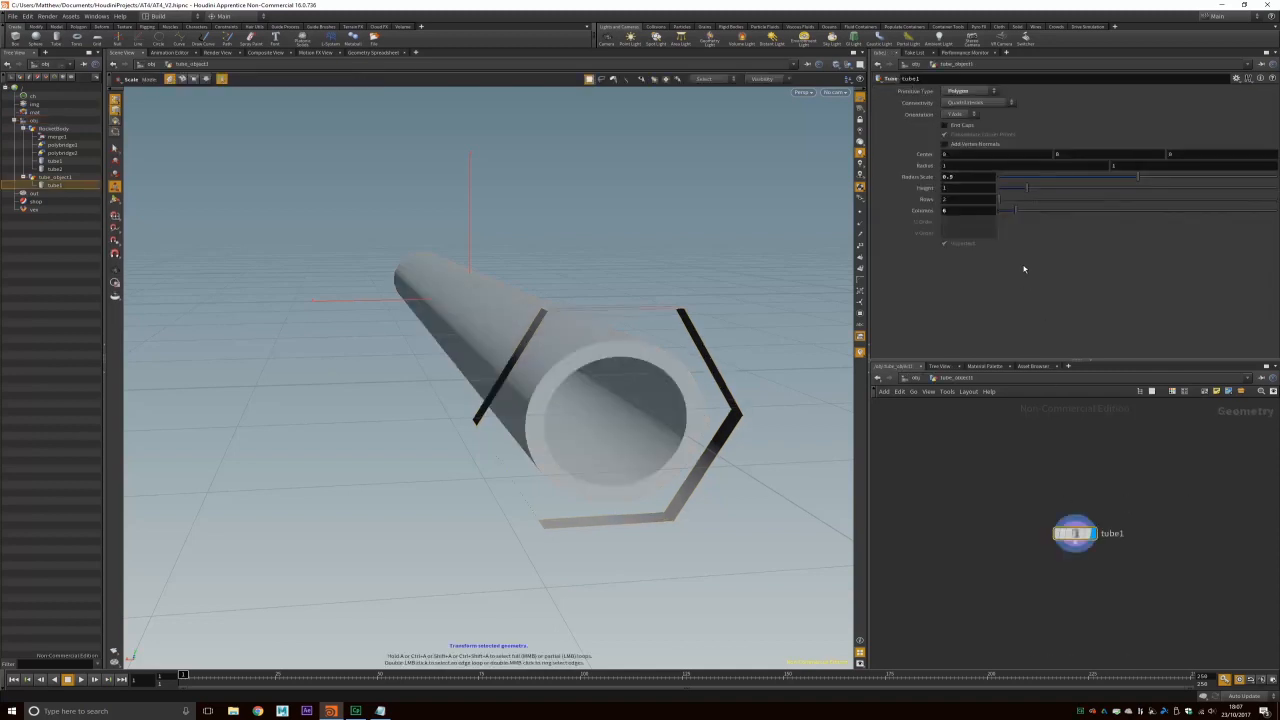
key("Tab")
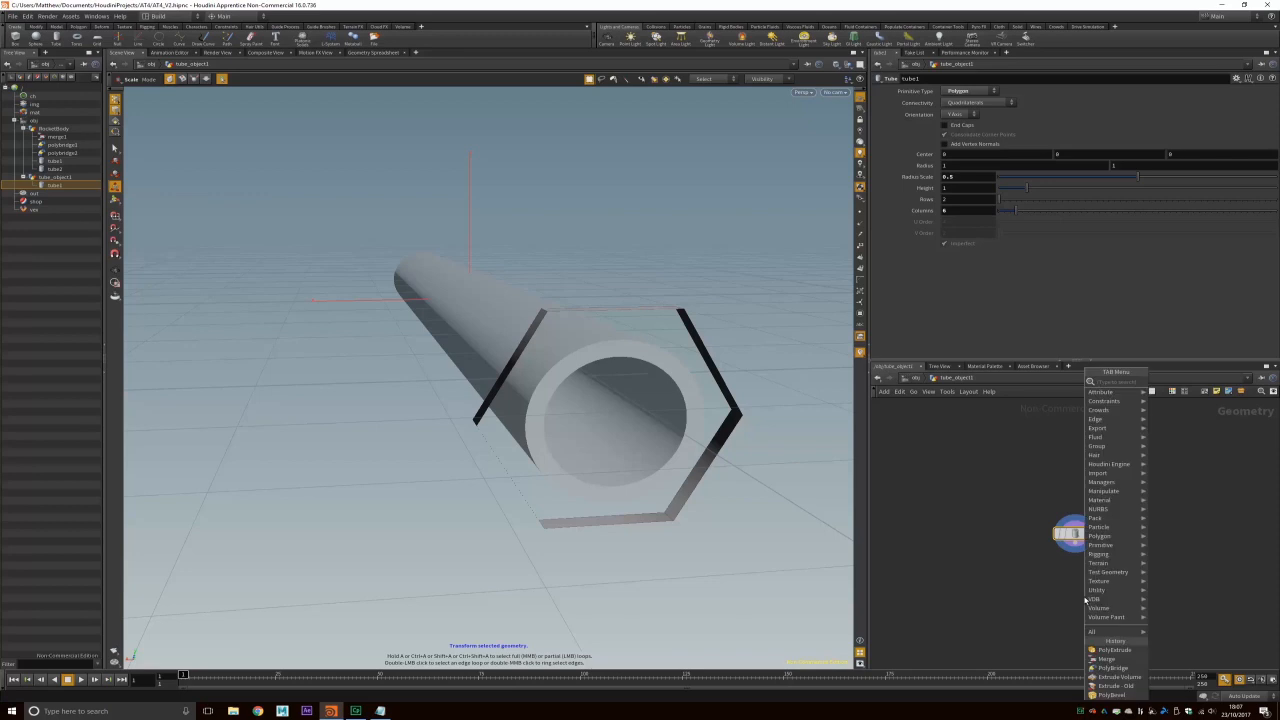
type("polyextrude")
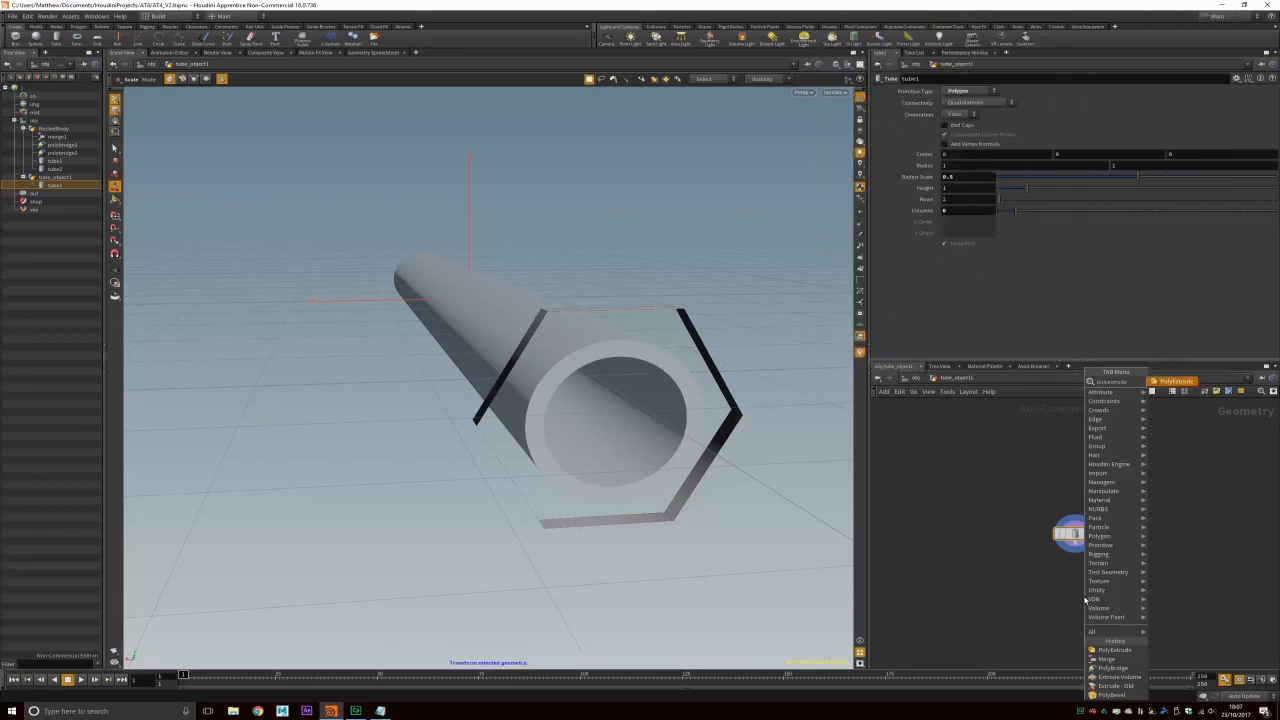
key("Return")
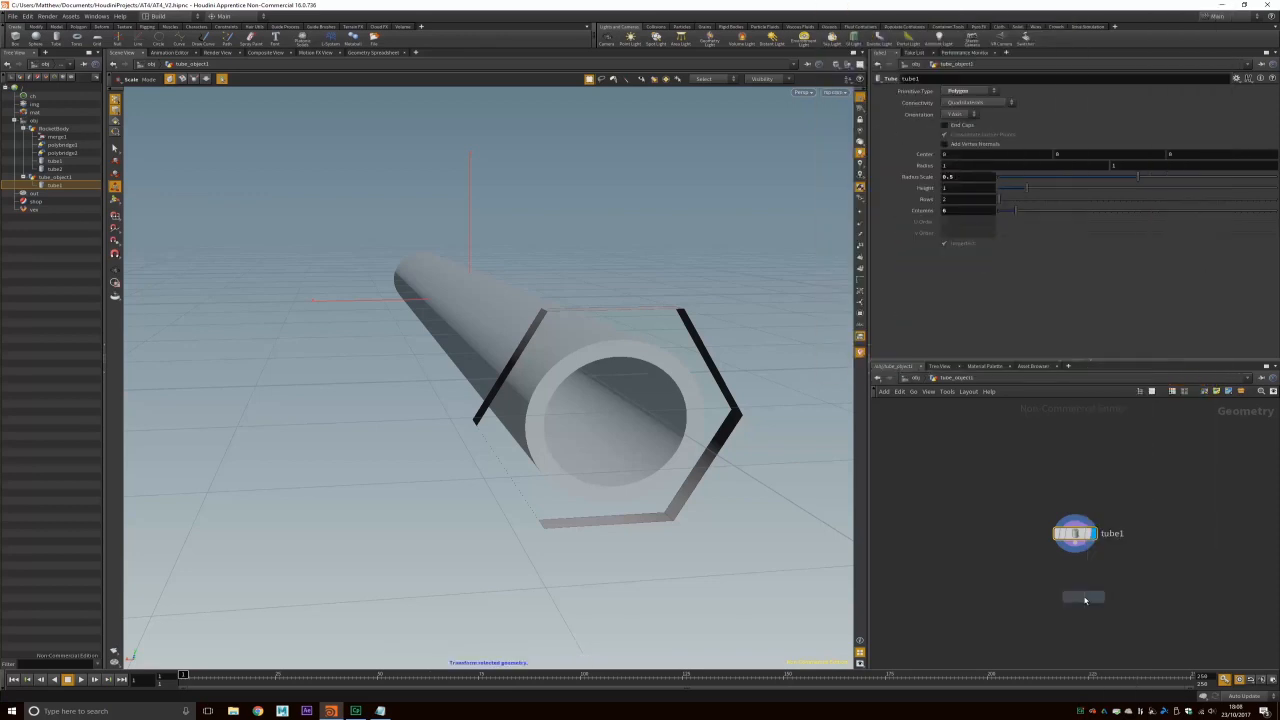
left_click(1075, 578)
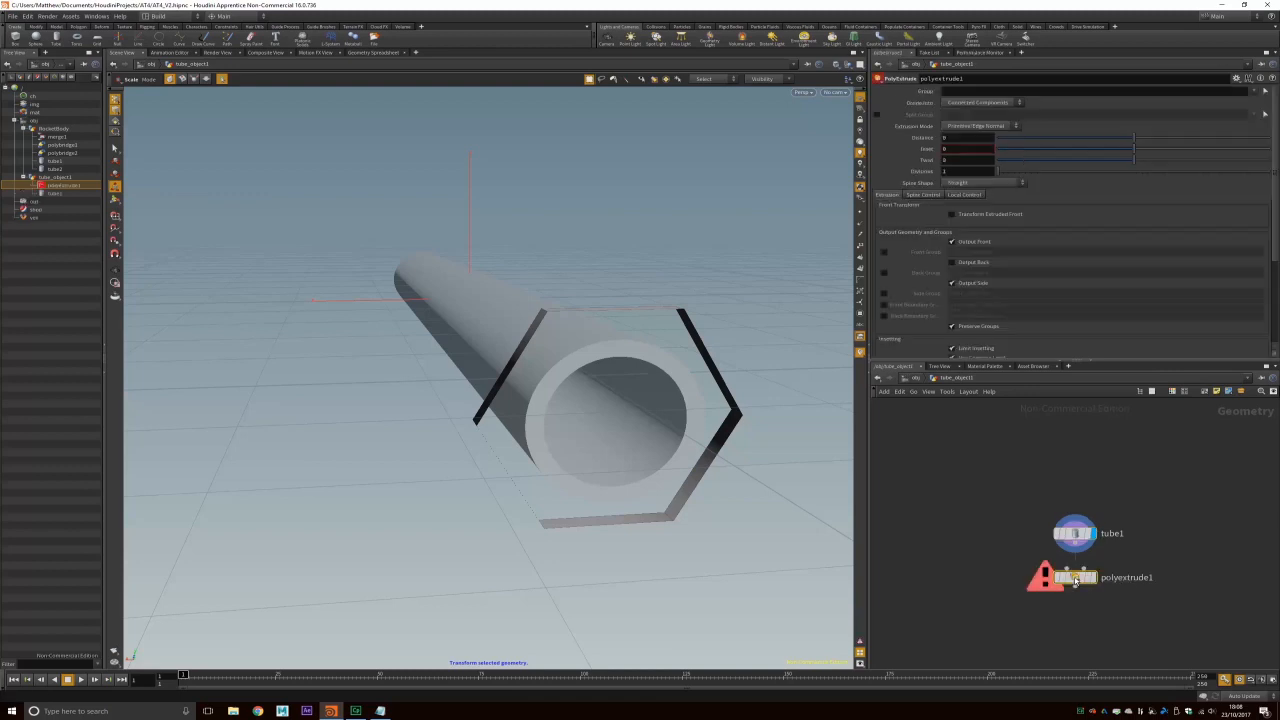
left_click_drag(1075, 544, 1067, 568)
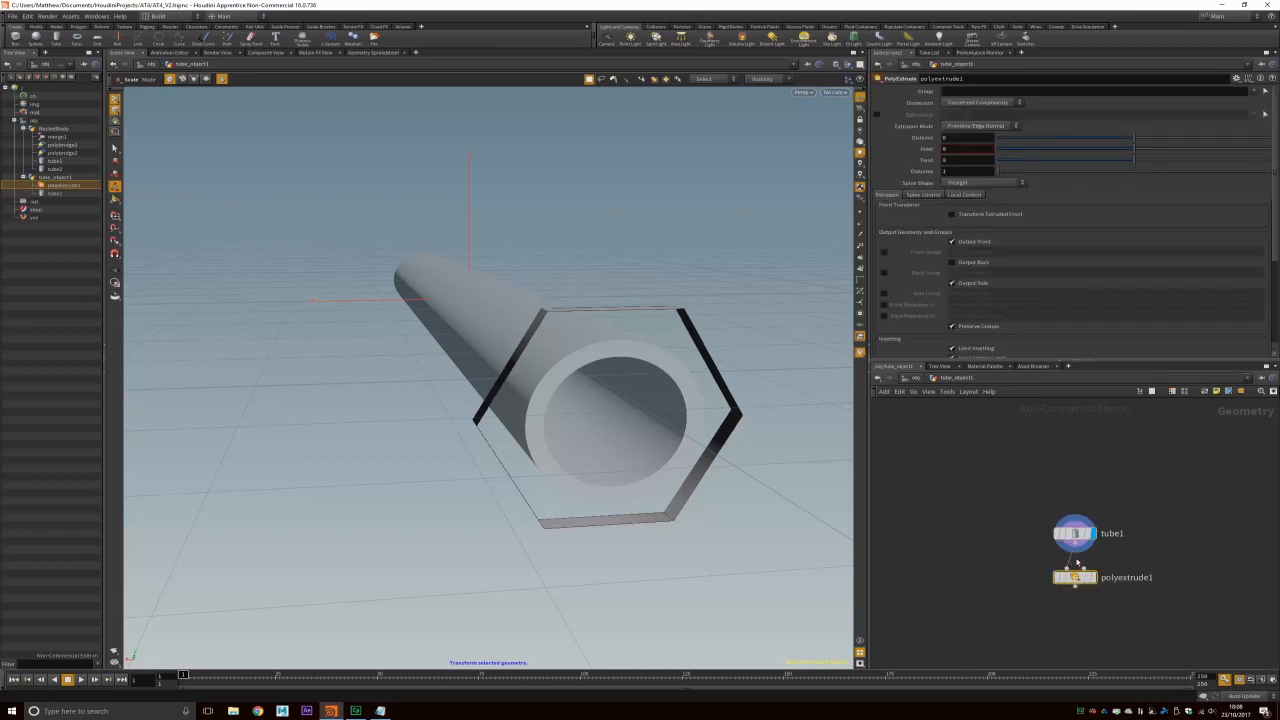
mouse_move(1076, 577)
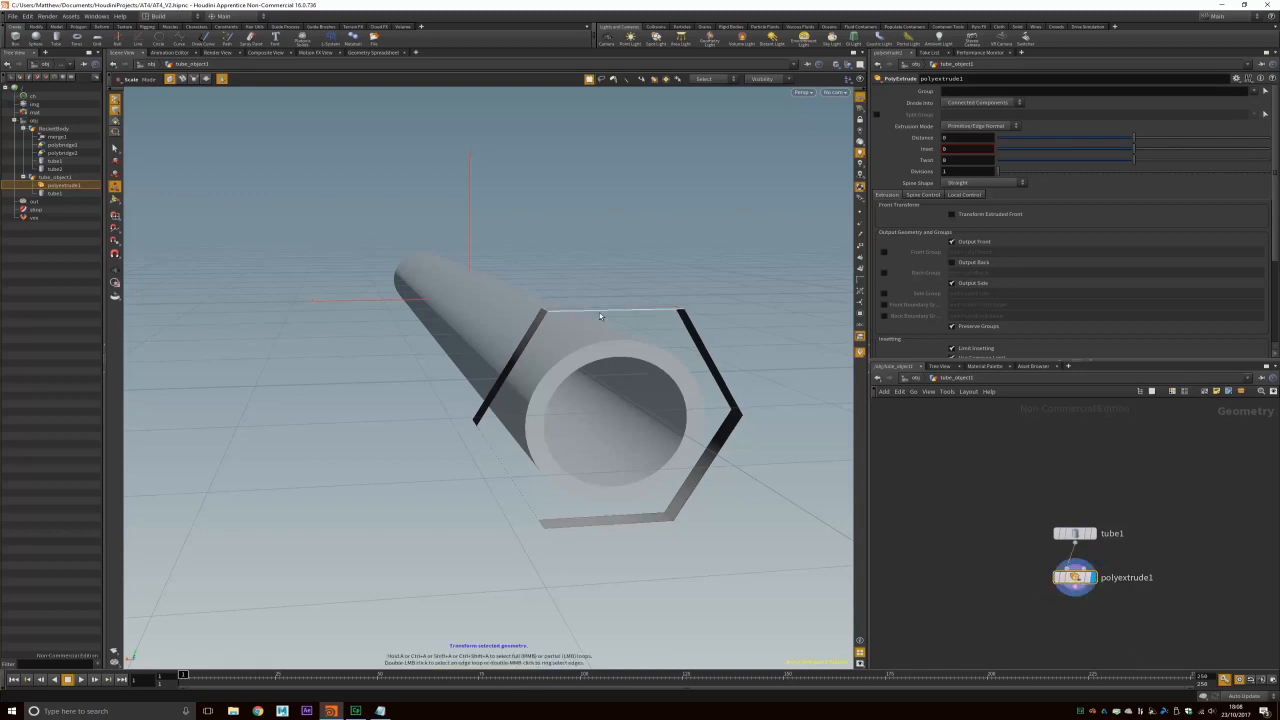
Step: Extrude the hexagonal ring with Distance -0.1 for solid walls, then return to object level
left_click(117, 104)
left_click(114, 113)
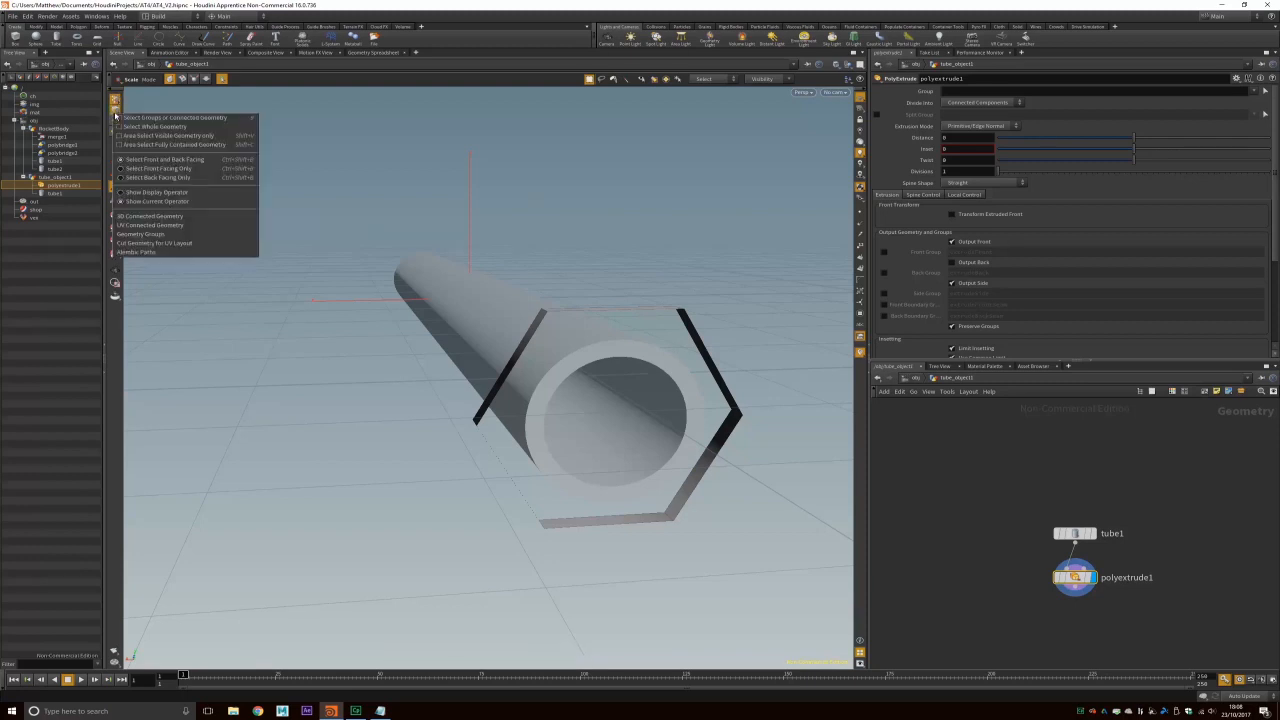
left_click(540, 272)
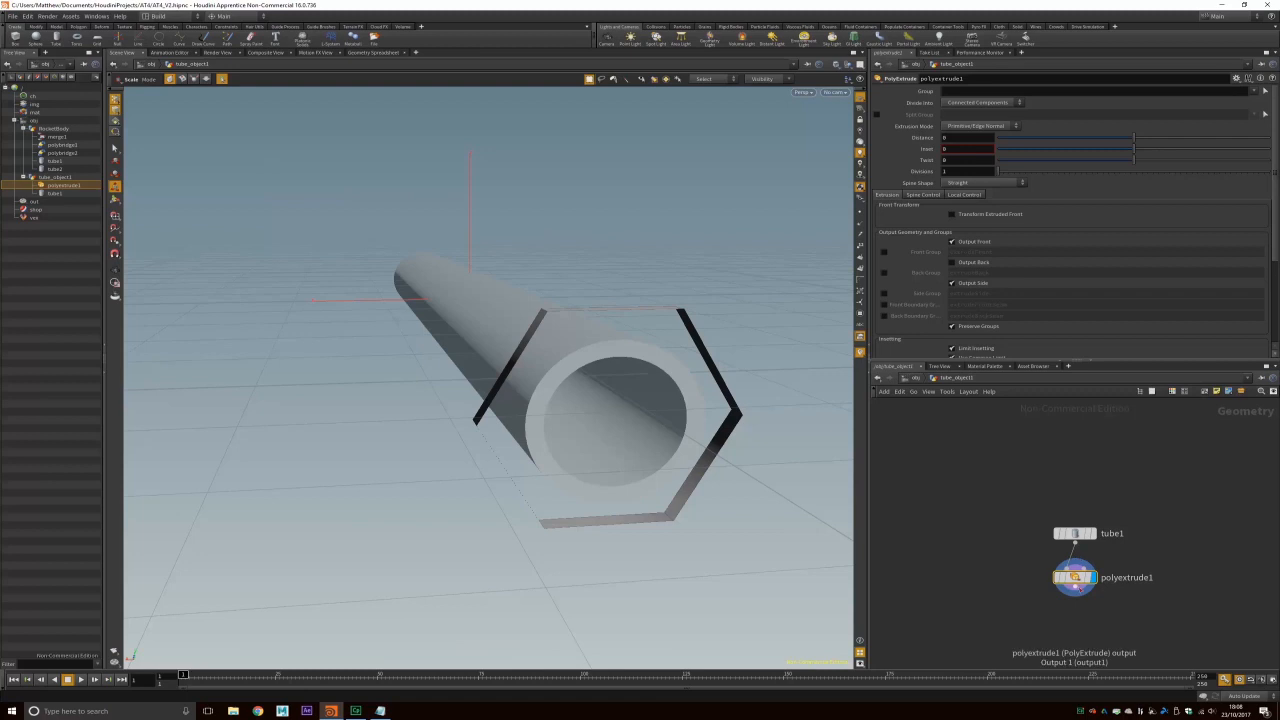
mouse_move(1118, 139)
left_mouse_down()
mouse_move(1105, 141)
mouse_move(1120, 141)
left_mouse_up()
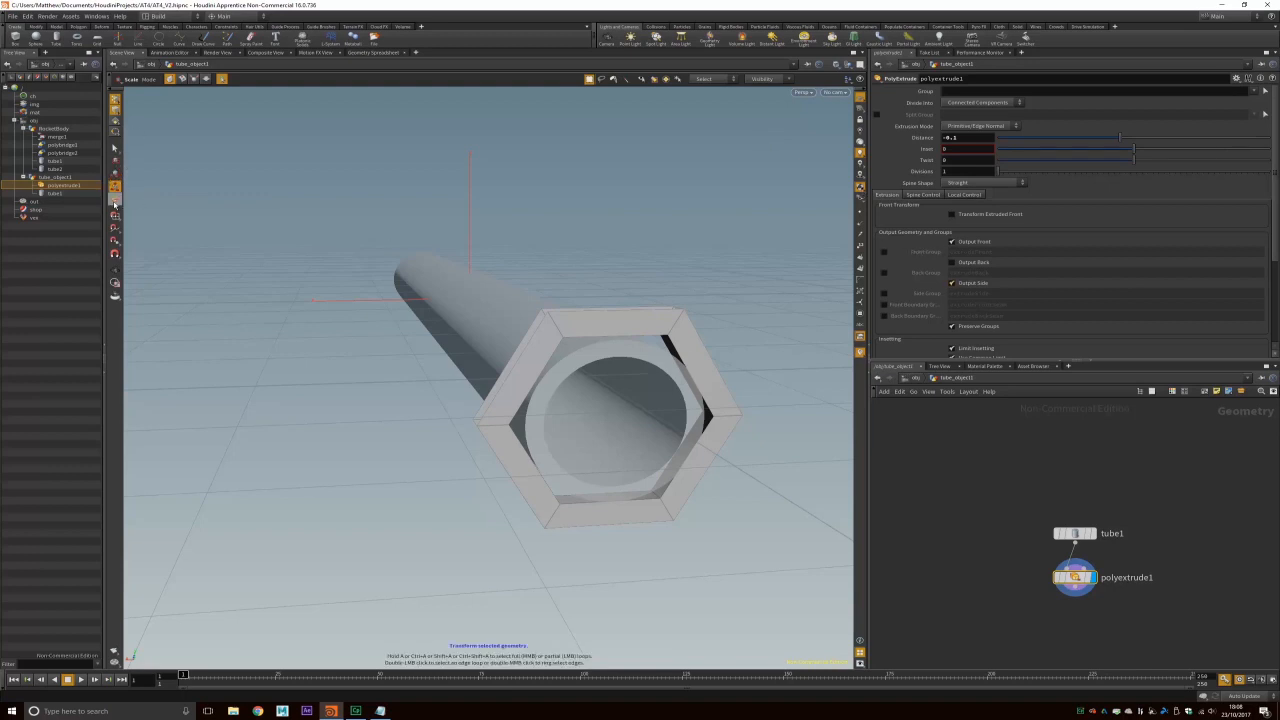
left_click(1075, 533)
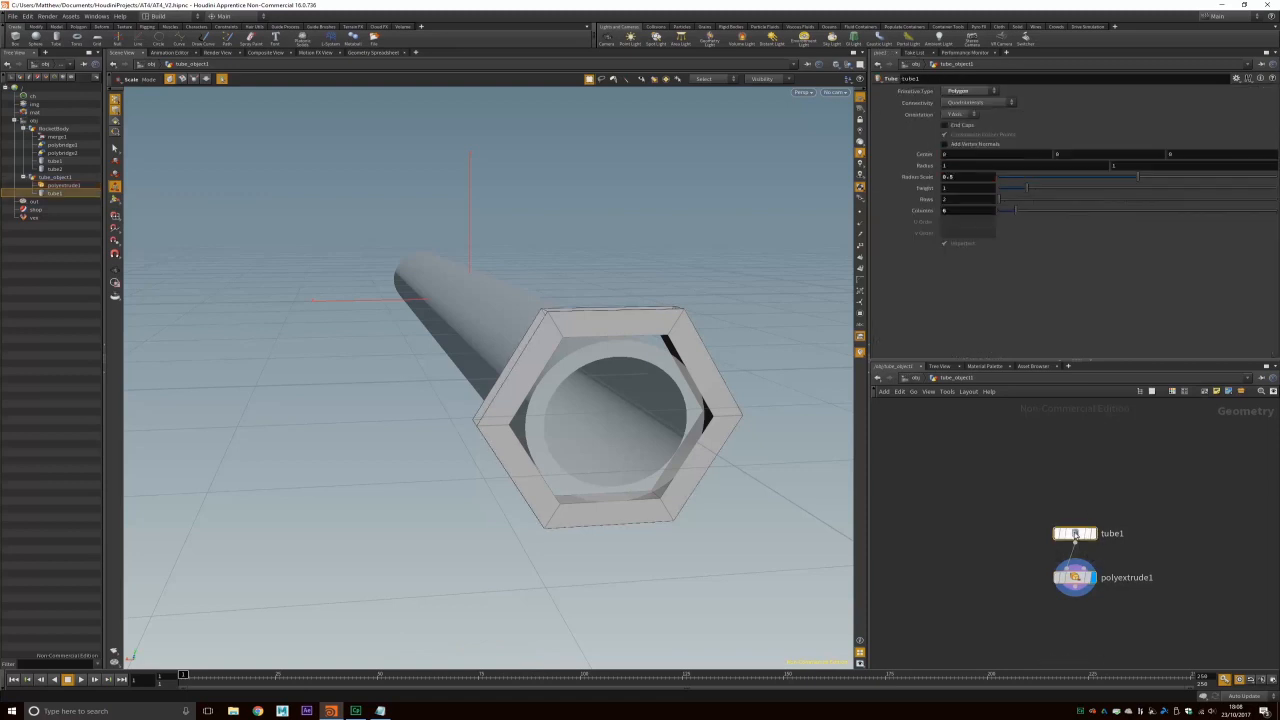
left_click(917, 379)
left_click(1123, 499)
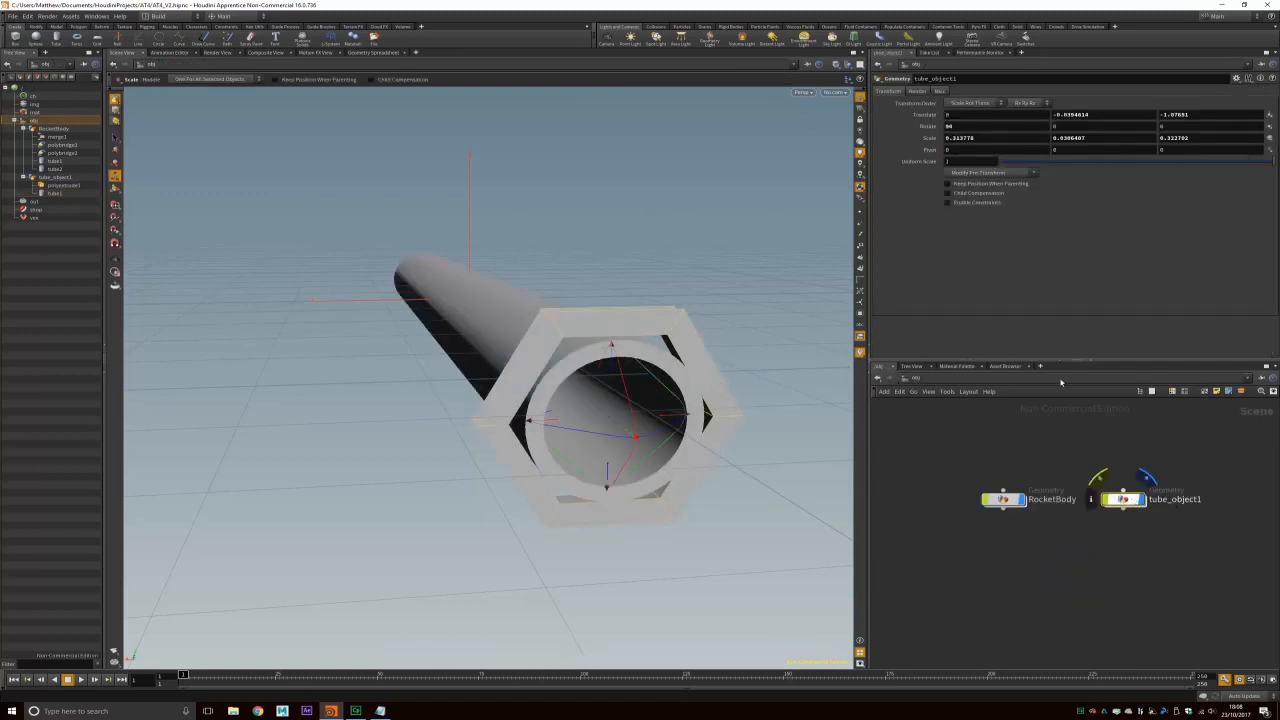
Step: Set the hex ring's Uniform Scale to 0.842, inspect it, and re-enter tube_object1
left_click_drag(1270, 161, 1231, 166)
key("Escape")
left_click_drag(676, 410, 566, 383)
left_click_drag(542, 271, 583, 337)
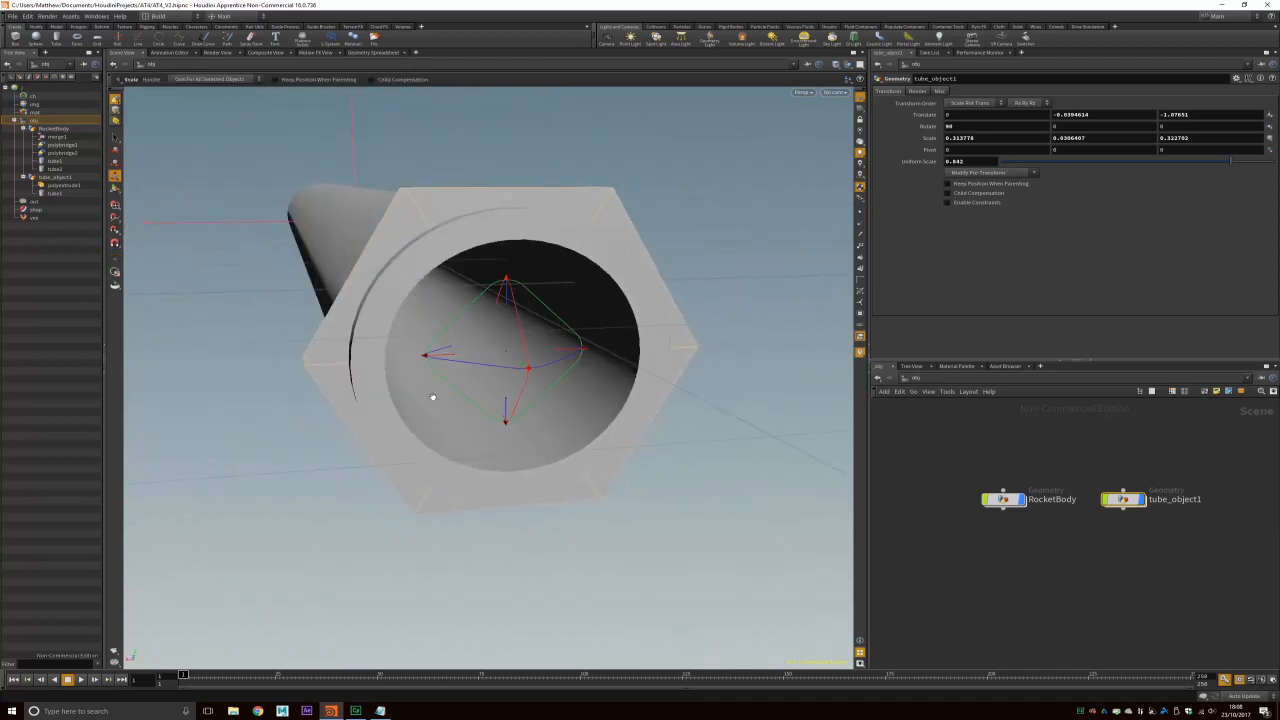
left_click_drag(432, 397, 460, 383, "alt")
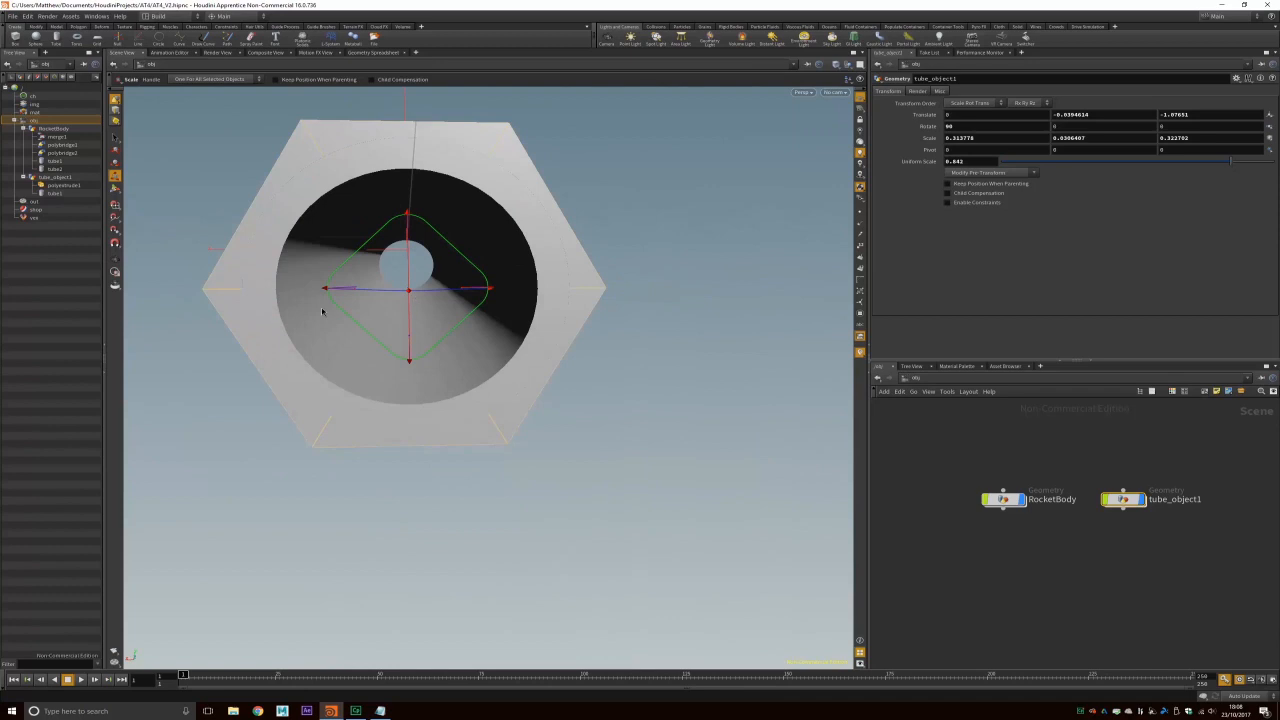
key("Escape")
left_click_drag(412, 262, 486, 371)
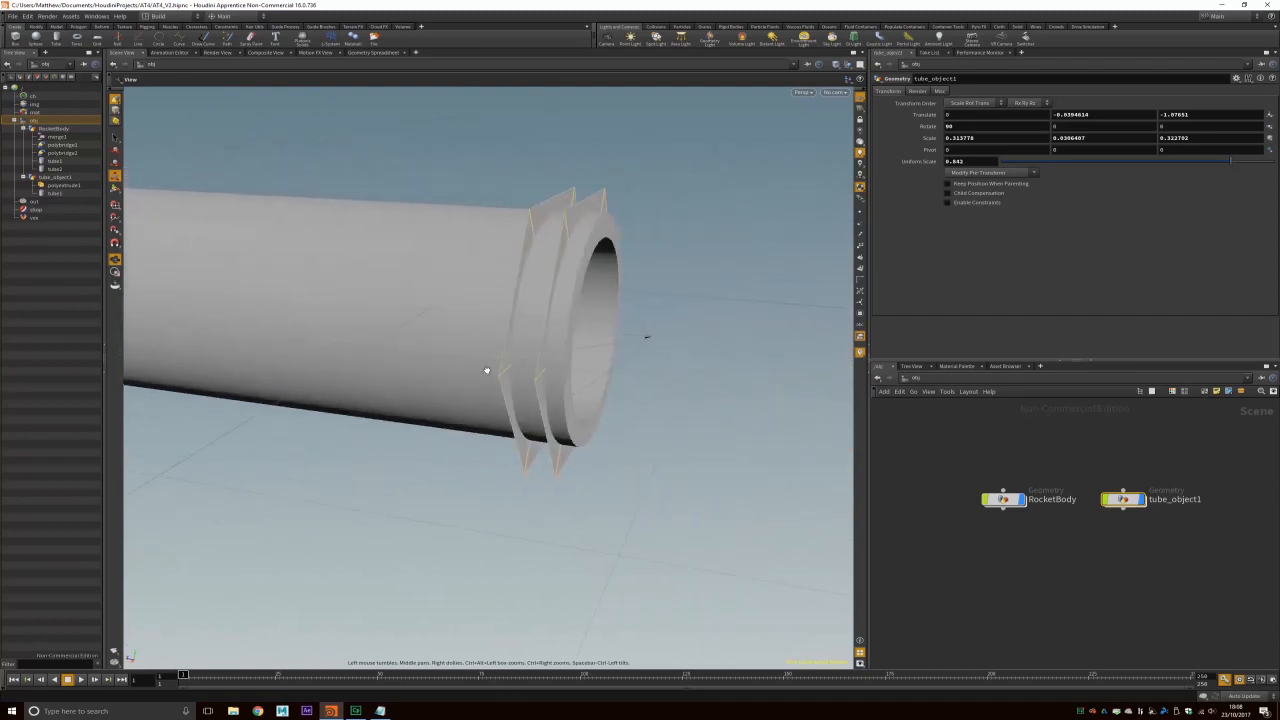
key("e")
left_click(615, 178)
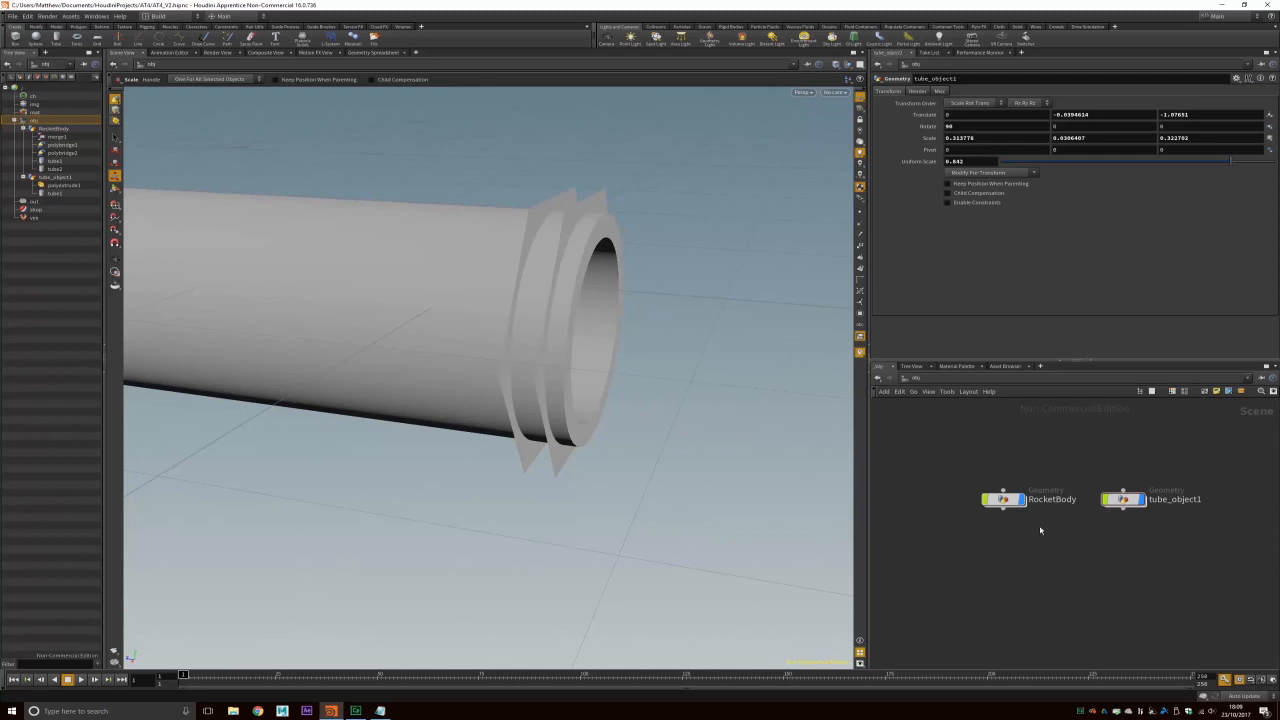
double_click(1123, 499)
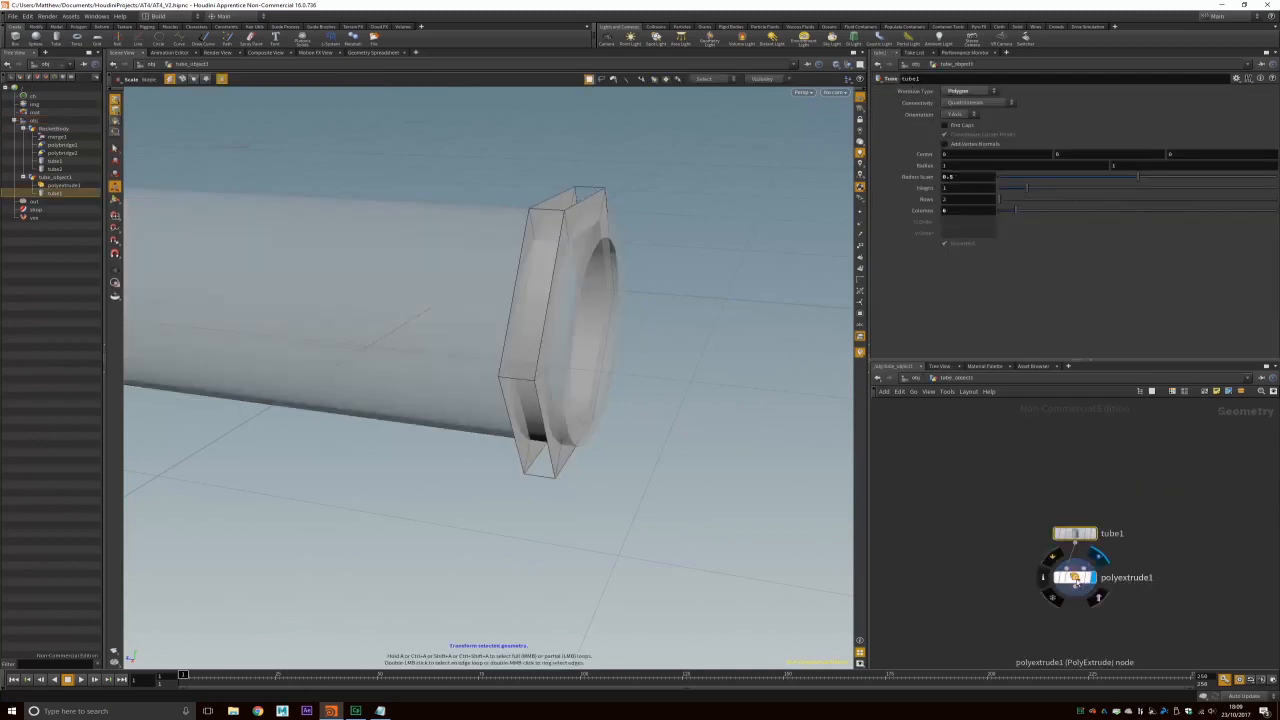
Step: Select polyextrude1 and an edge loop on the flange, bringing up the Polygon shelf tools
left_click(1077, 579)
key("Tab")
type("polyb")
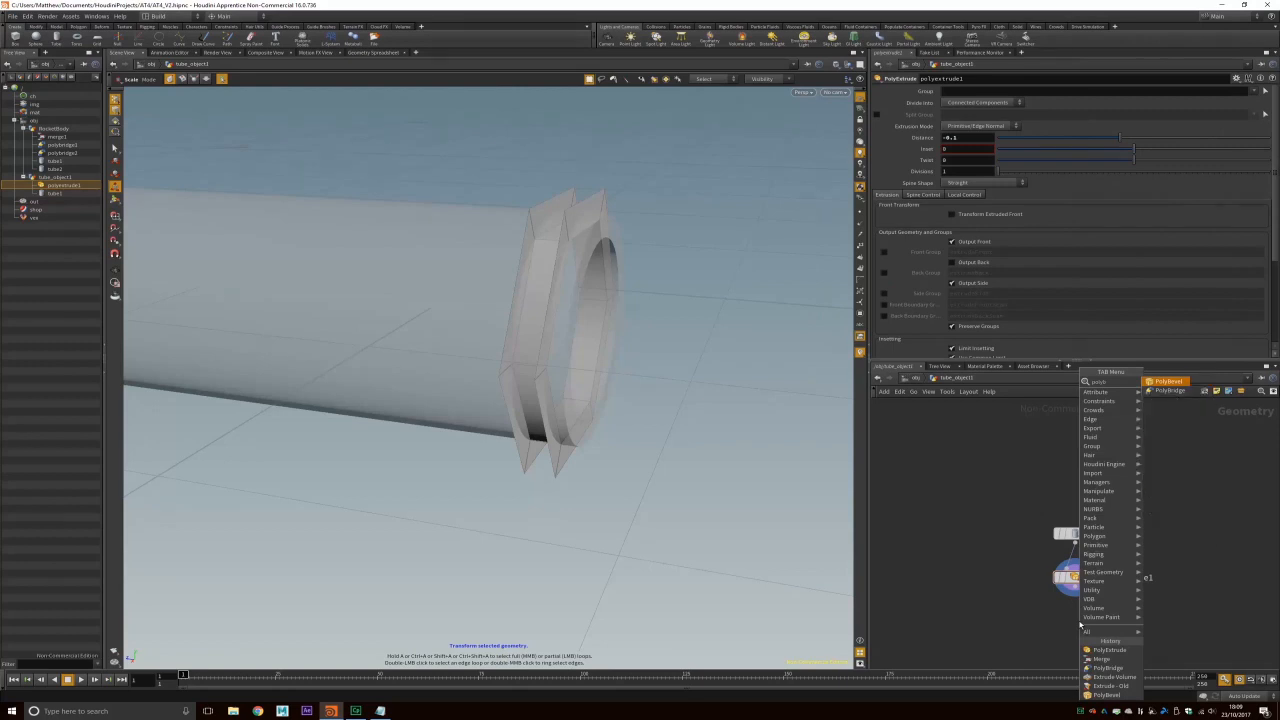
key("Escape")
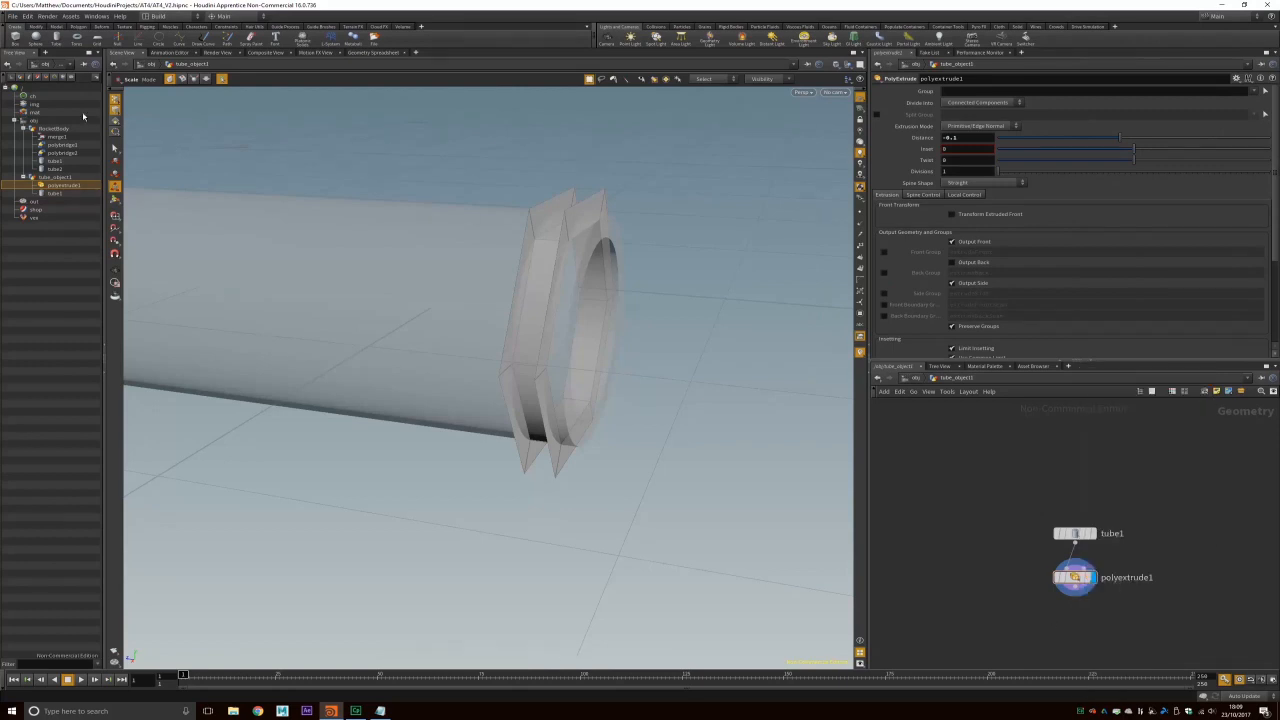
left_click(116, 101)
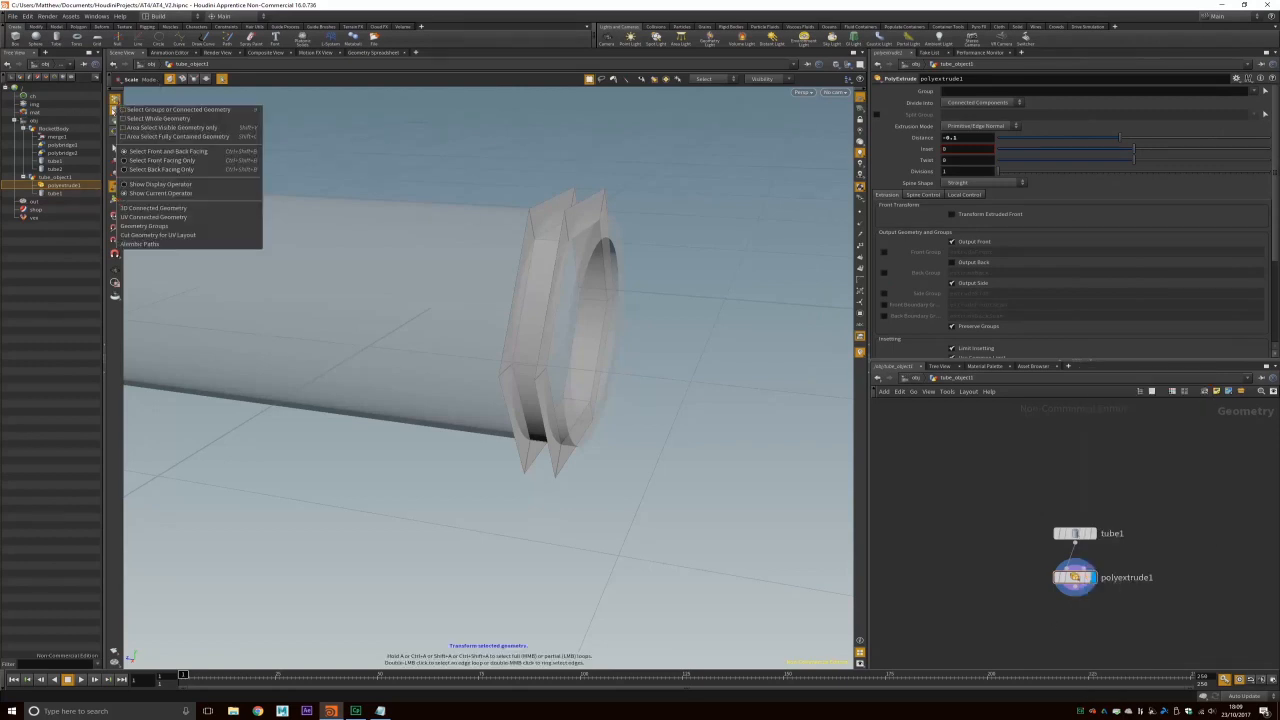
double_click(538, 211)
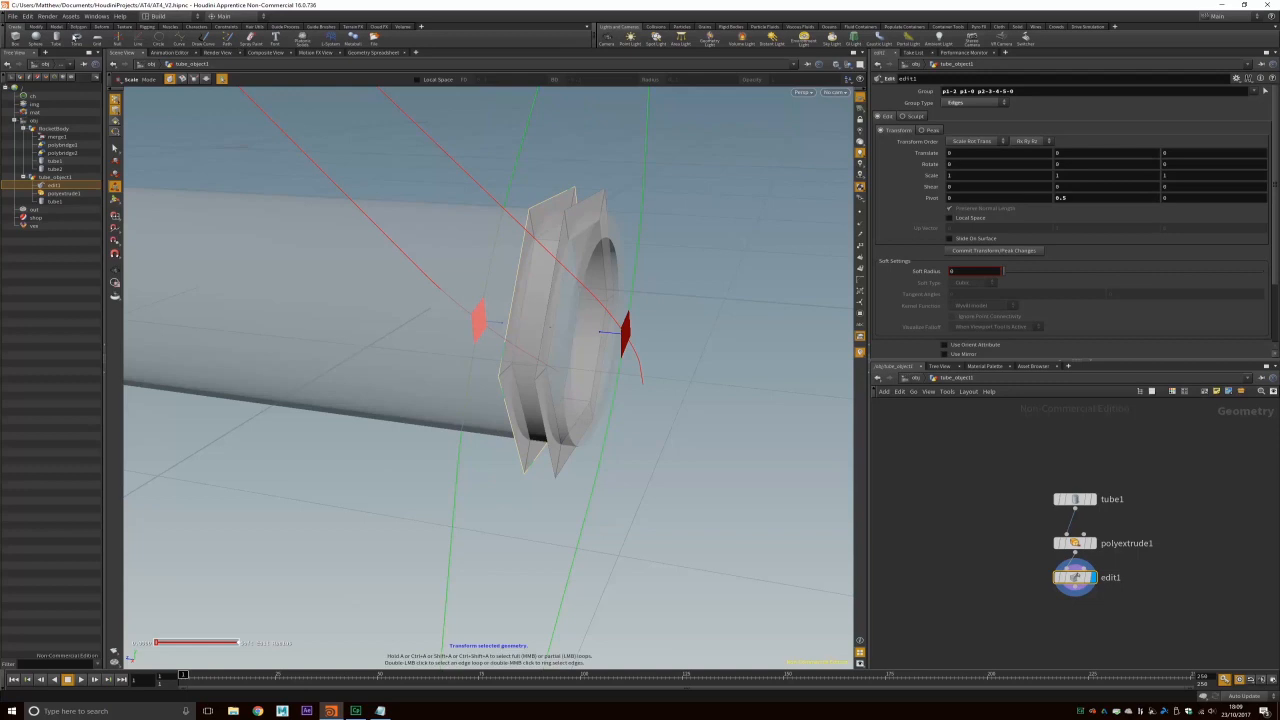
left_click(79, 27)
left_click(60, 36)
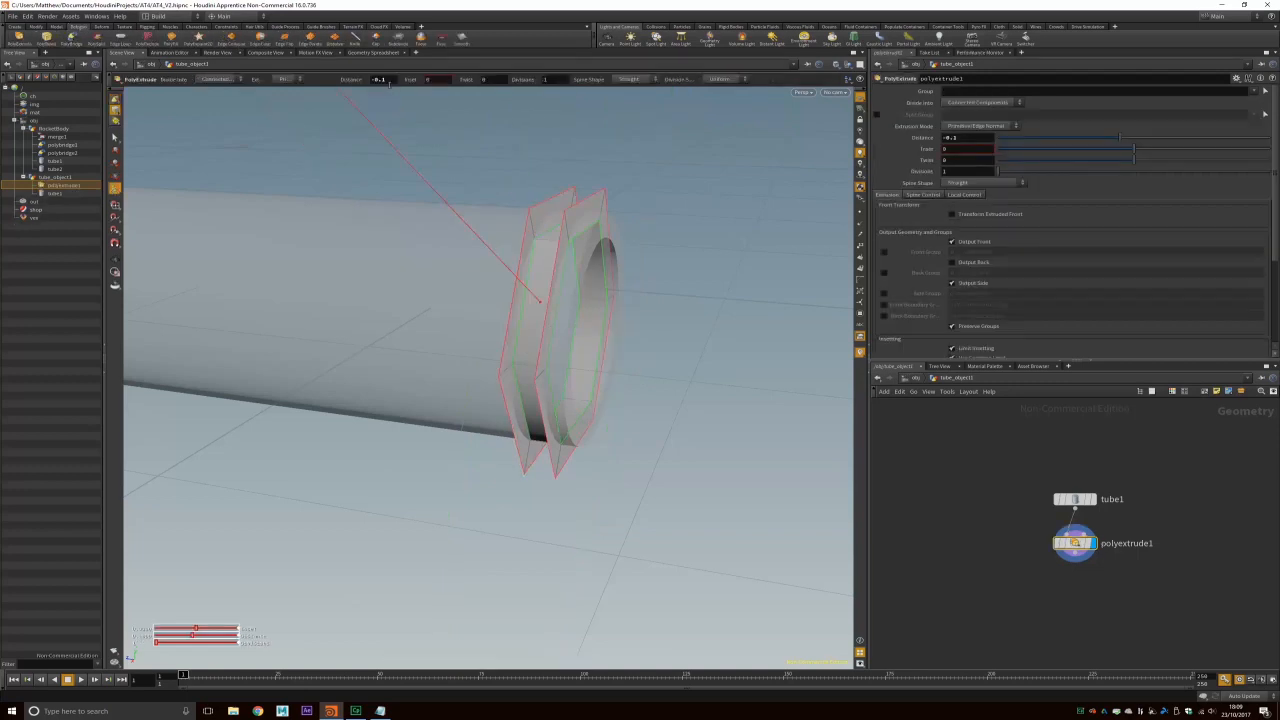
key("s")
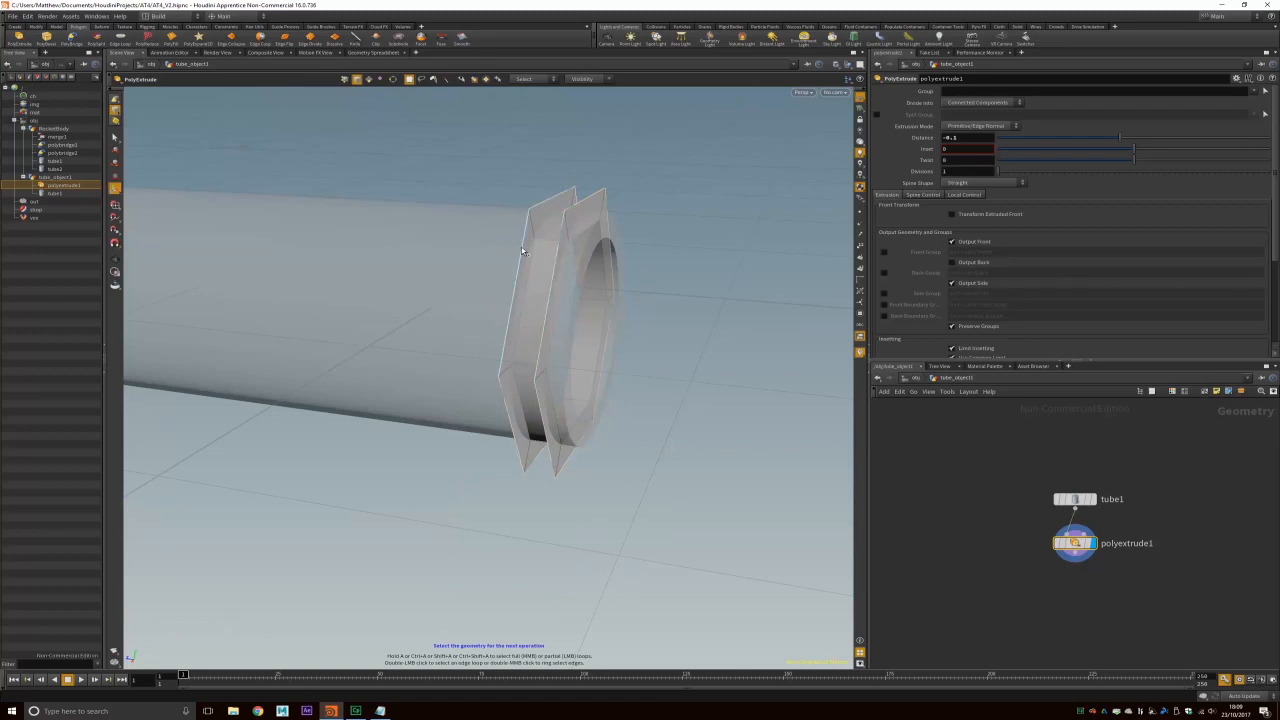
Step: Bridge the flange's outer edge loop to the destination loop with PolyBridge
left_click(72, 40)
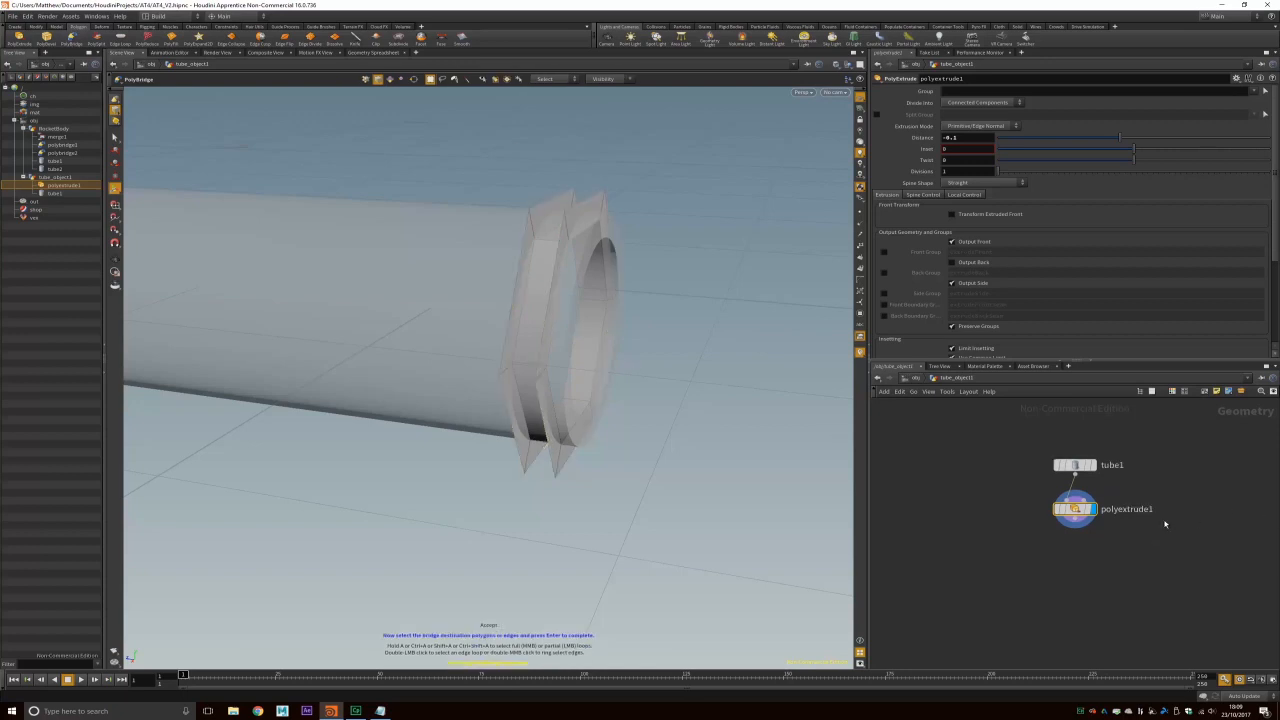
key("s")
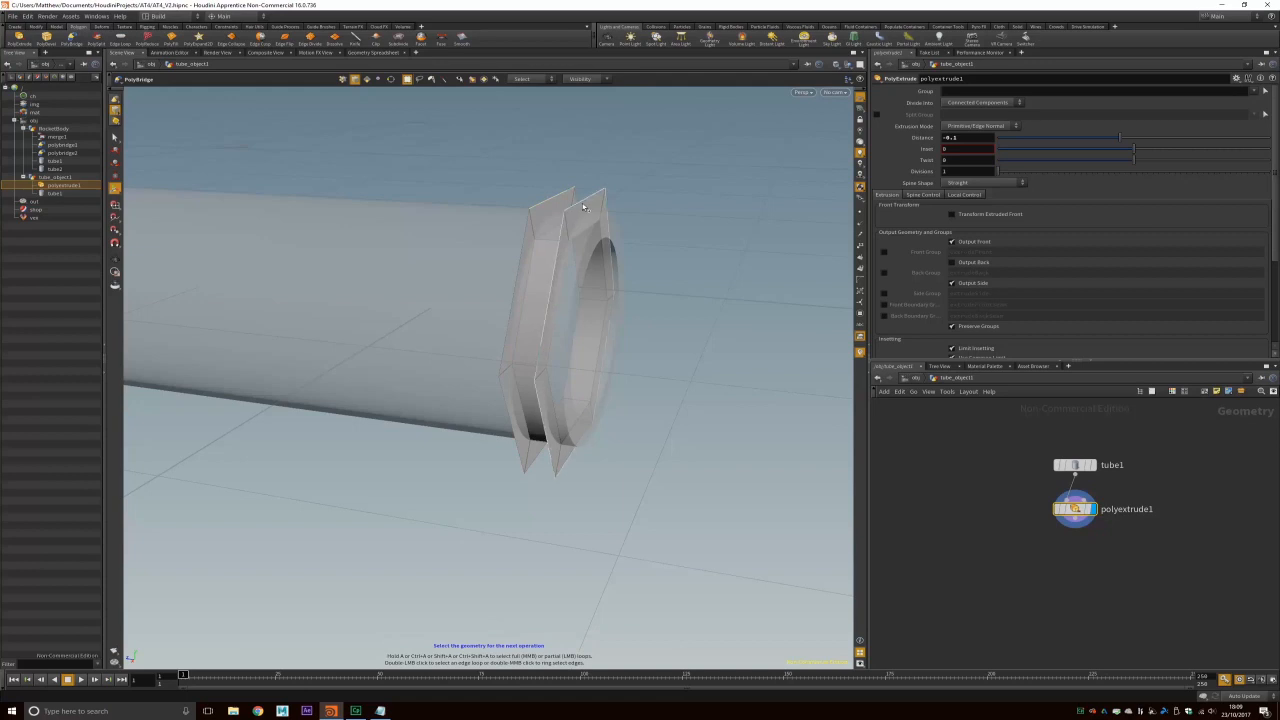
left_click(551, 198)
double_click(527, 233)
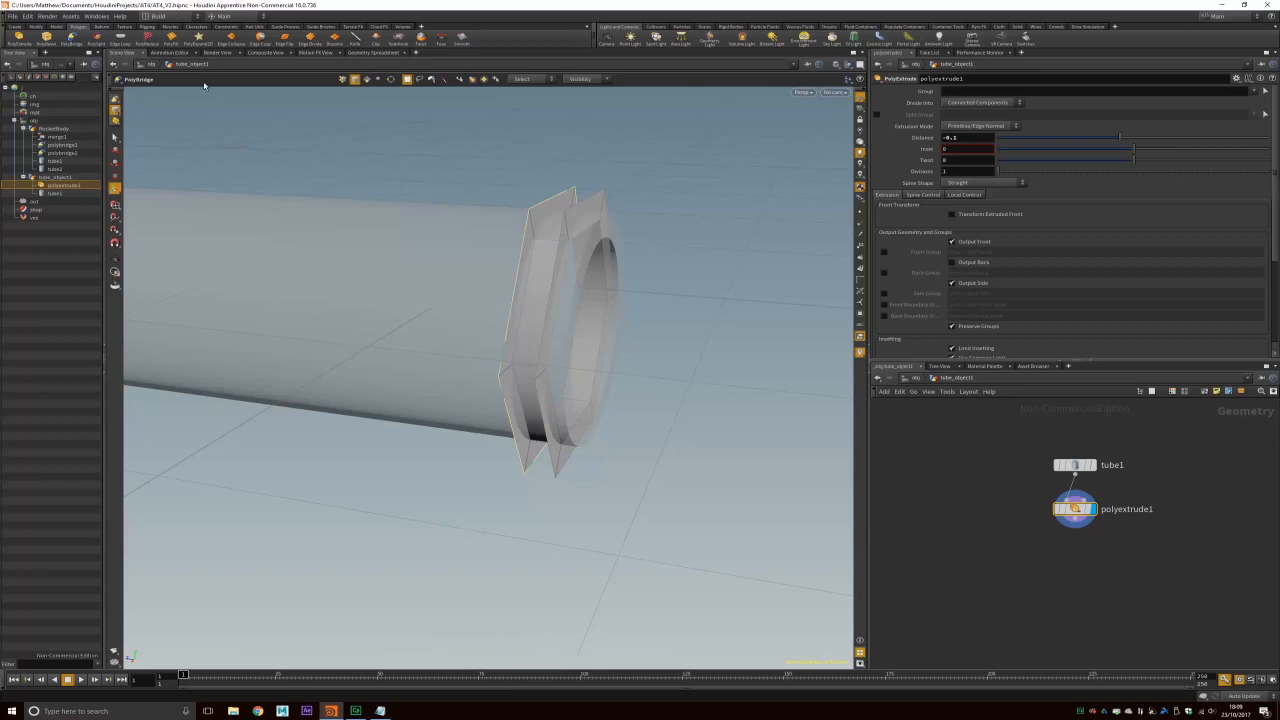
left_click(67, 43)
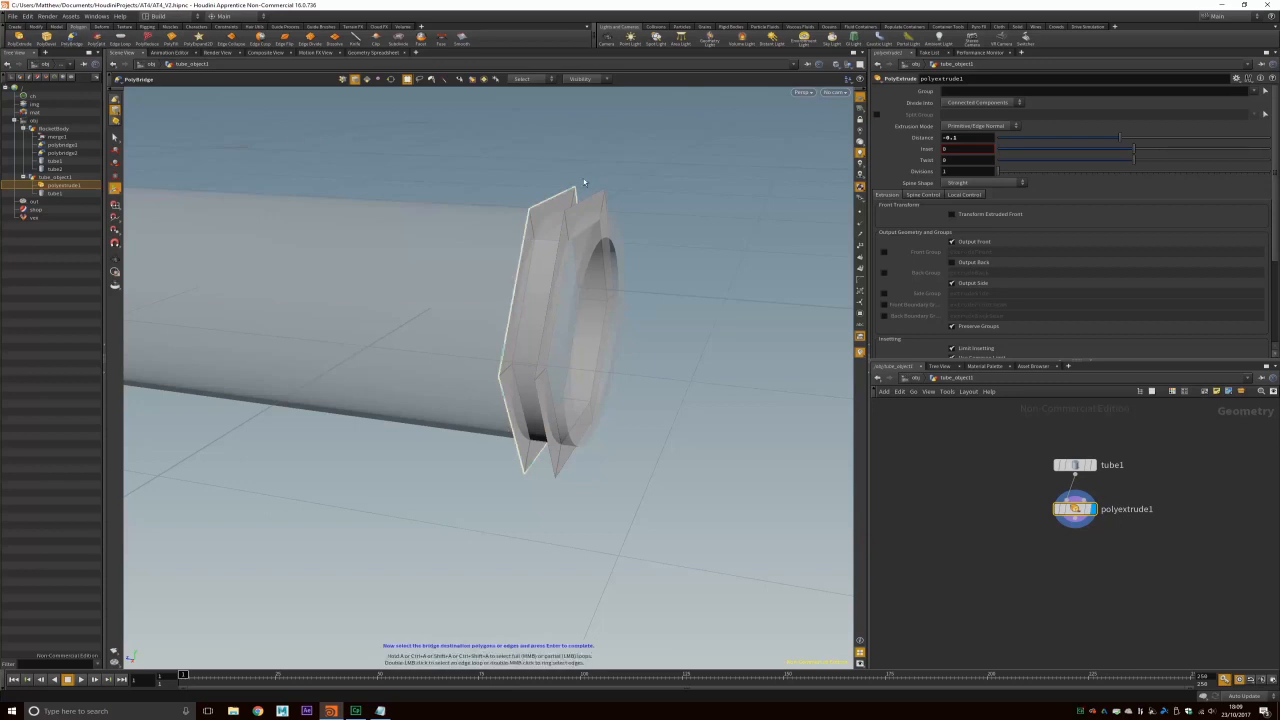
double_click(573, 228)
key("Return")
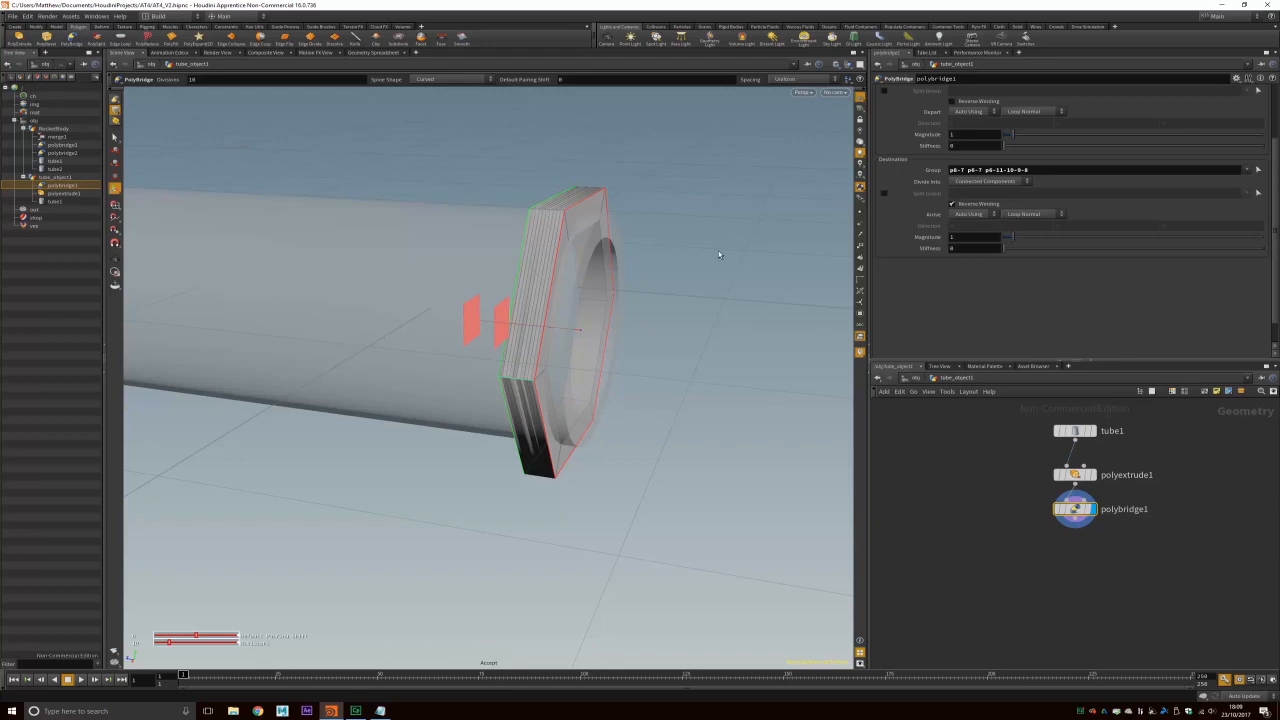
Step: Return from tube_object1 to object level and orbit around the hex flange
left_click_drag(694, 271, 528, 283, "alt")
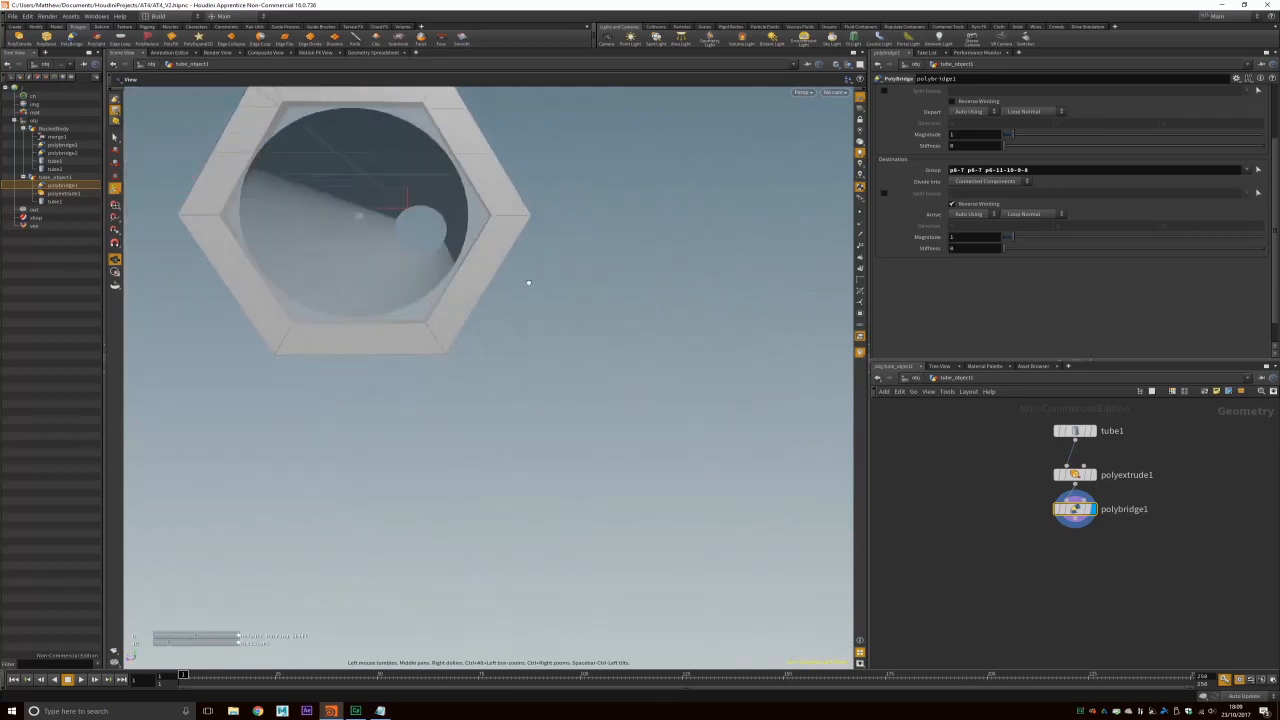
key("s")
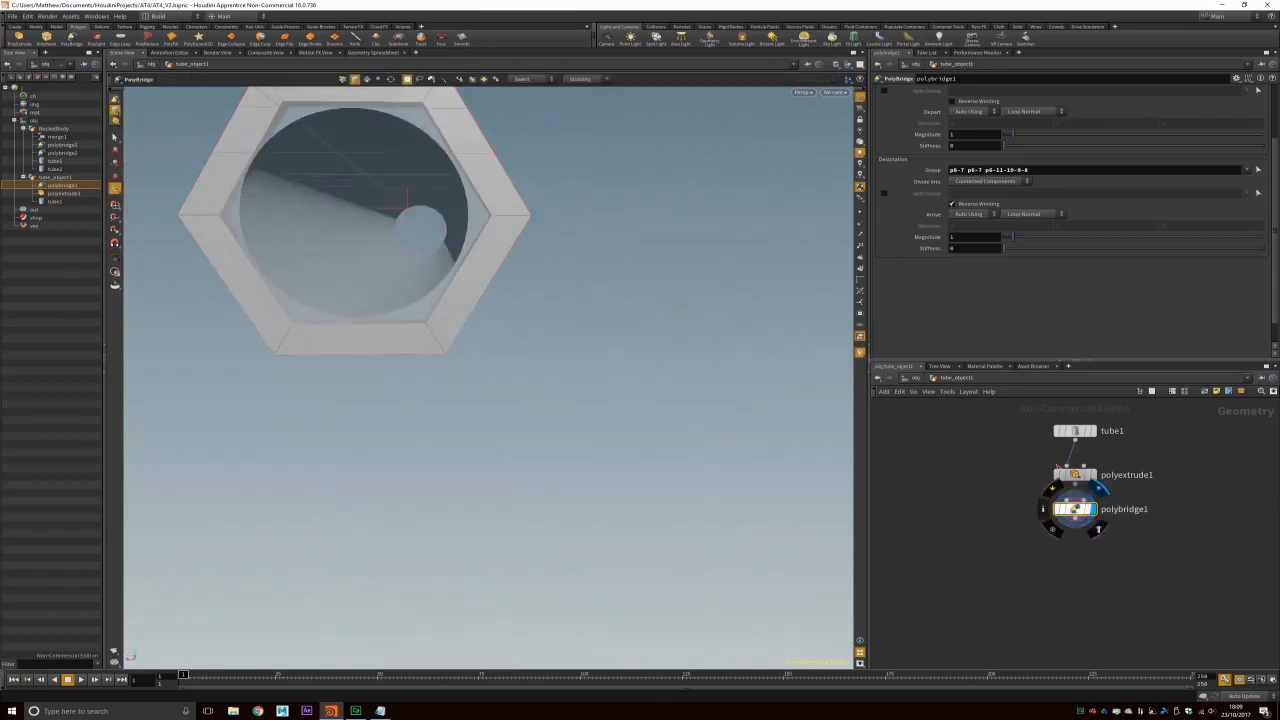
left_click(917, 377)
left_click_drag(440, 306, 557, 332, "alt")
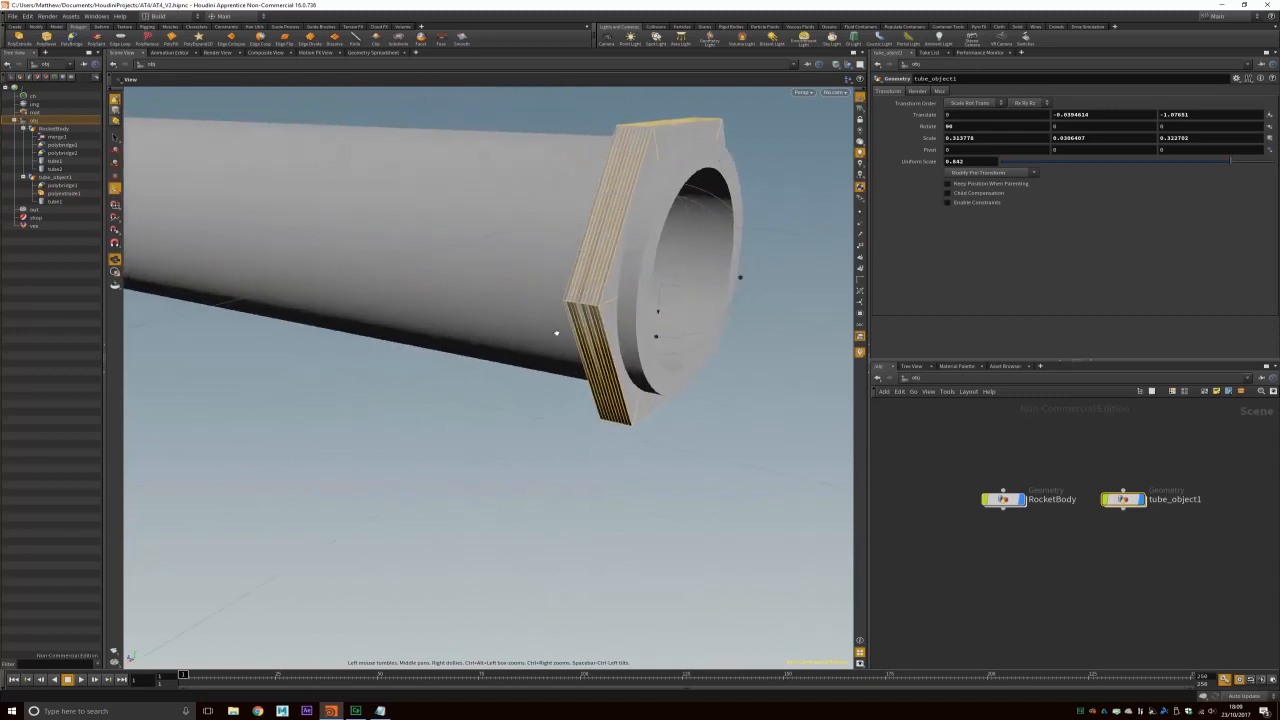
mouse_move(706, 152)
left_mouse_down("alt")
mouse_move(629, 135)
mouse_move(703, 163)
left_mouse_up("alt")
right_click_drag(703, 163, 626, 228, "alt")
left_click(637, 303)
Step: Zoom out to frame the whole rocket tube and switch to a side orthographic view
left_click_drag(508, 470, 579, 470, "alt")
right_click_drag(567, 472, 450, 428, "alt")
middle_click_drag(500, 400, 806, 355, "alt")
middle_click_drag(498, 386, 406, 416, "alt")
left_click(804, 92)
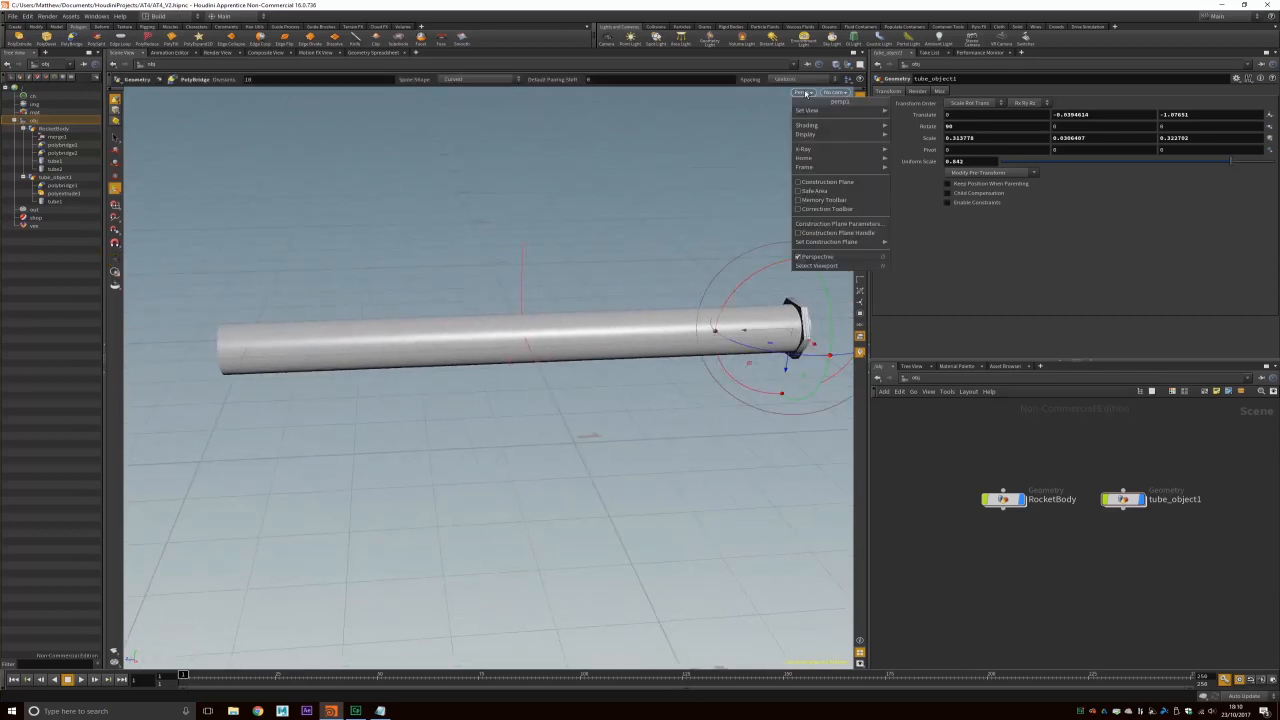
mouse_move(850, 110)
left_click(910, 138)
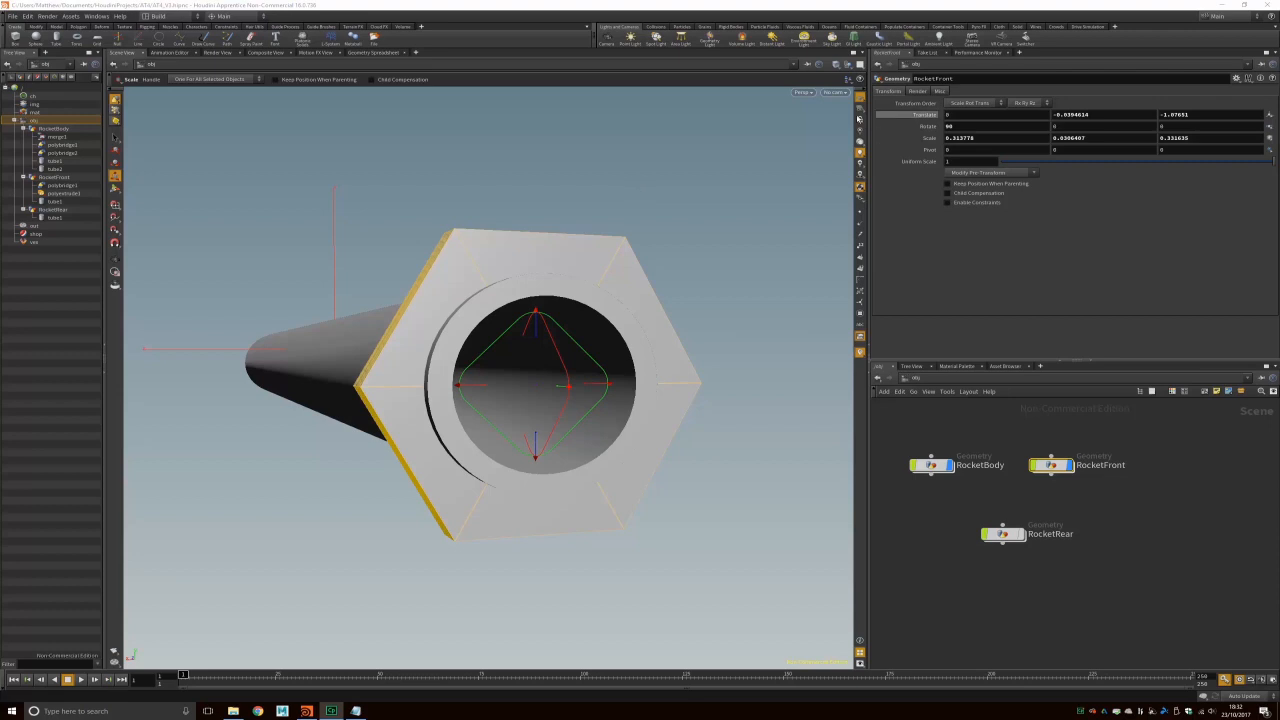
Step: In Right view, make the RocketRear tube visible and select it at the launcher's rear
left_click(803, 92)
mouse_move(830, 110)
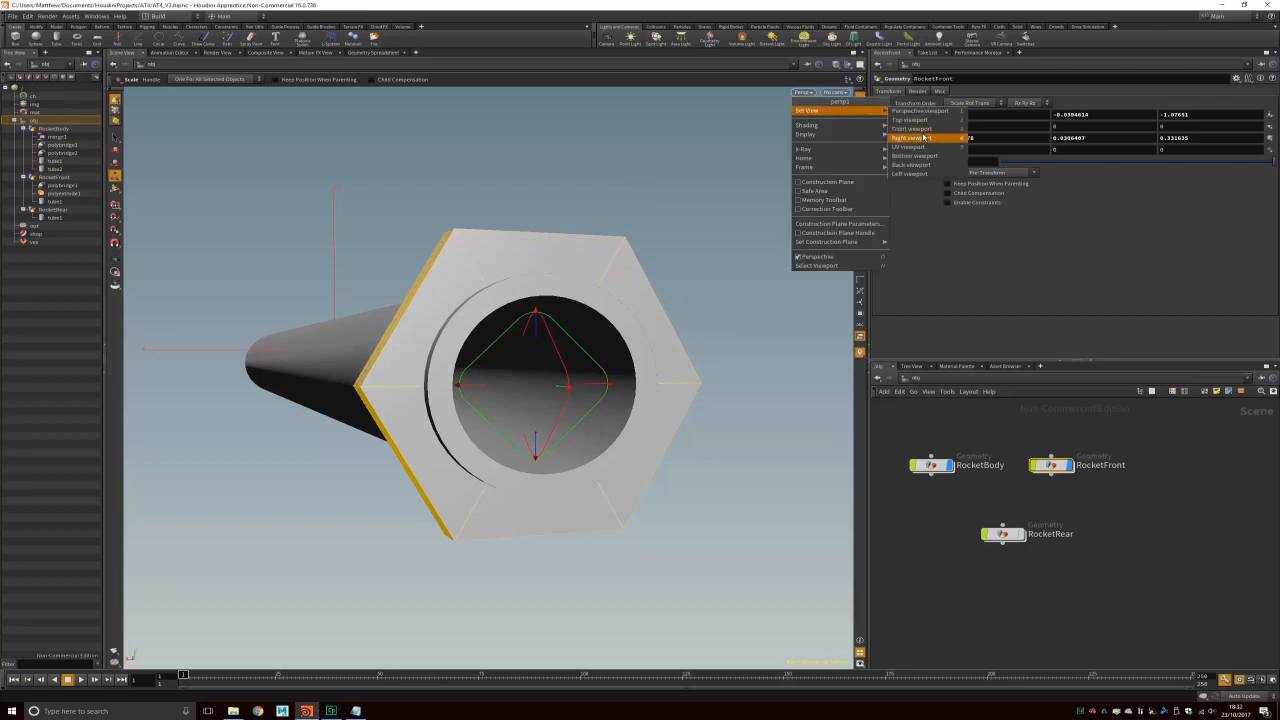
left_click(922, 137)
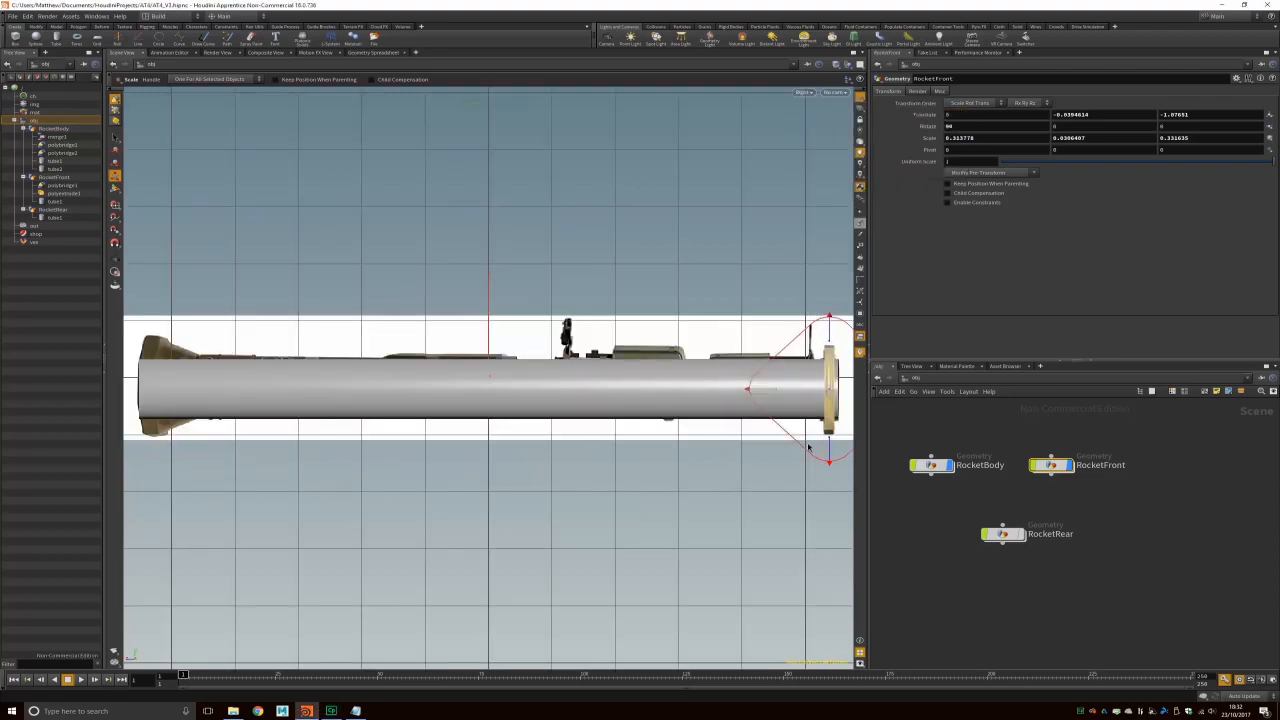
left_click(797, 294)
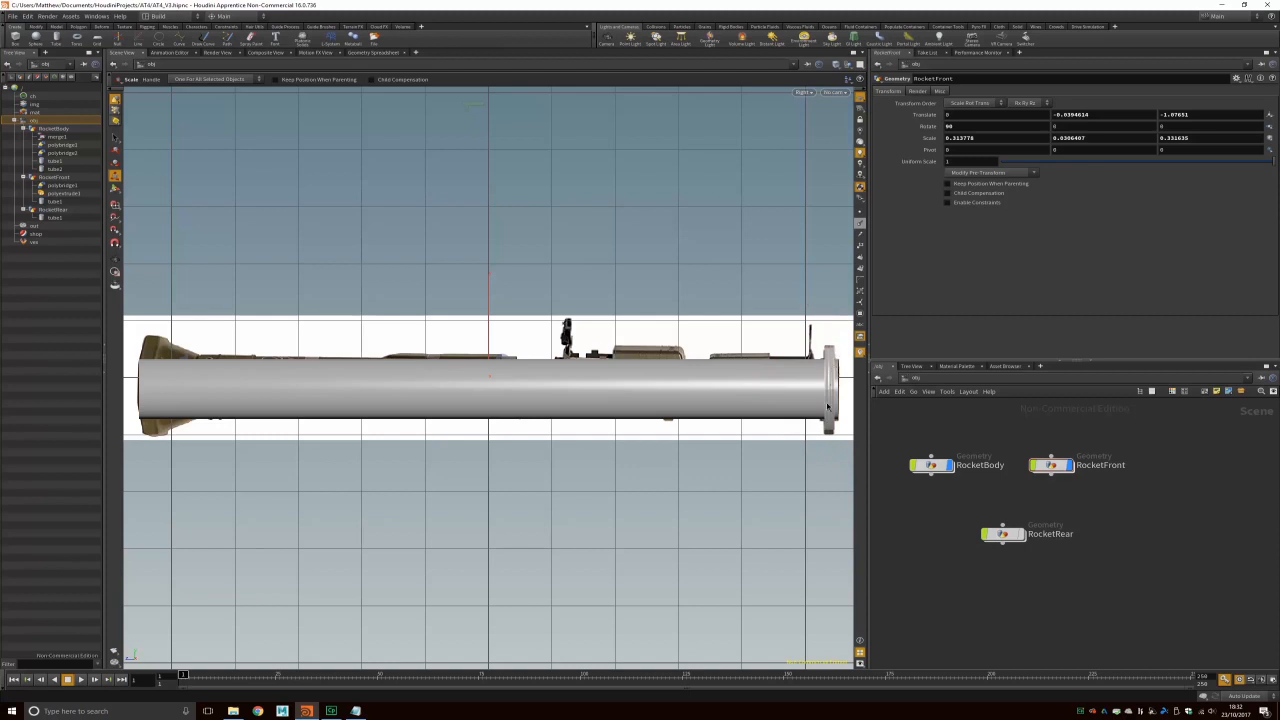
left_click(829, 366)
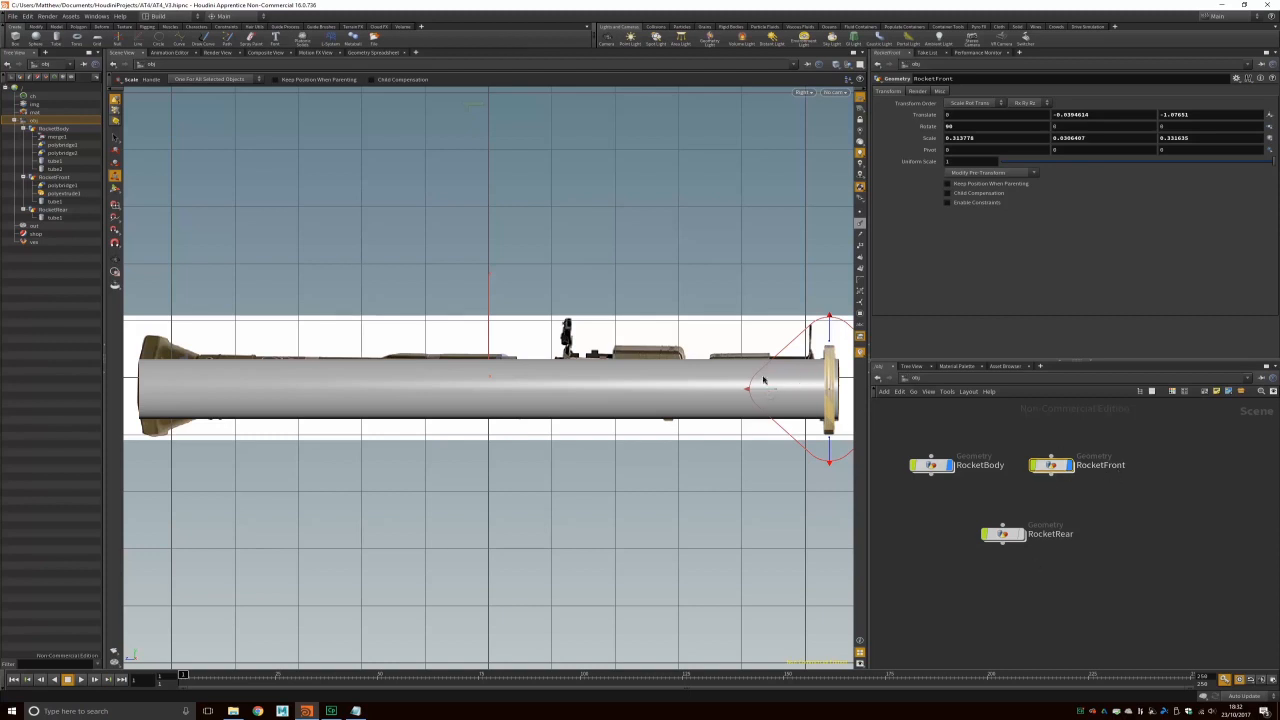
left_click(693, 307)
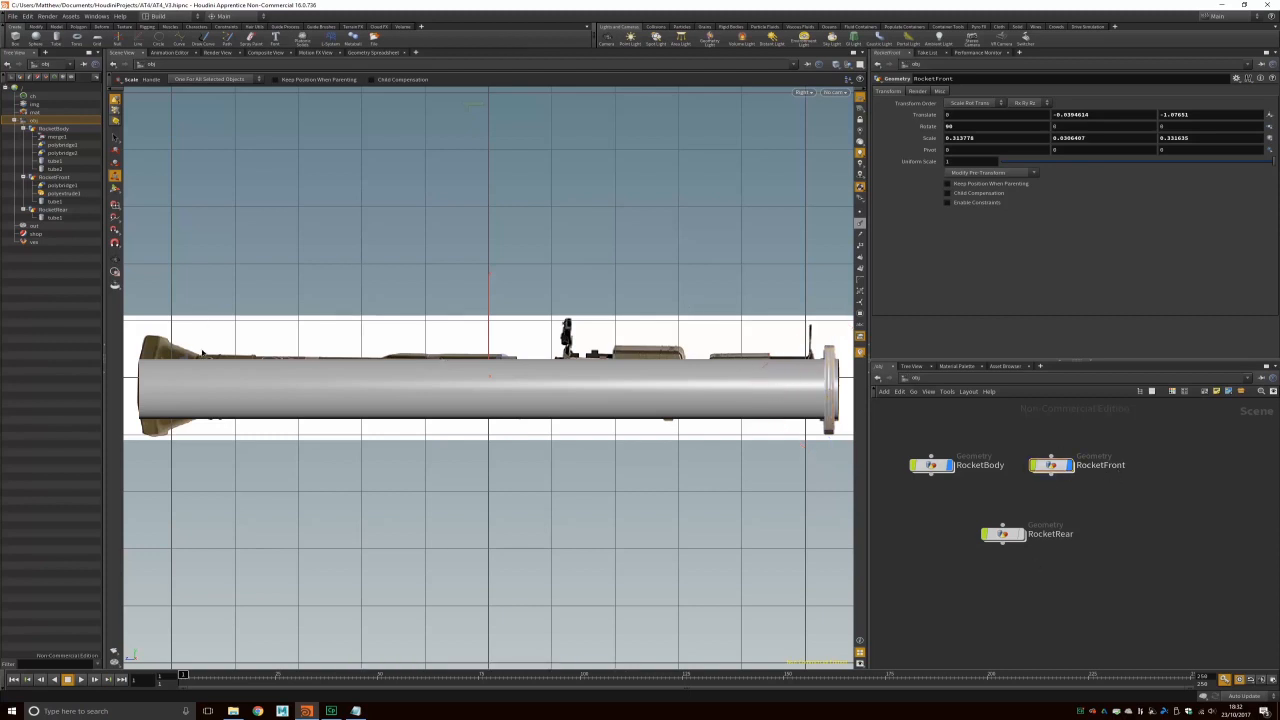
left_click(1026, 539)
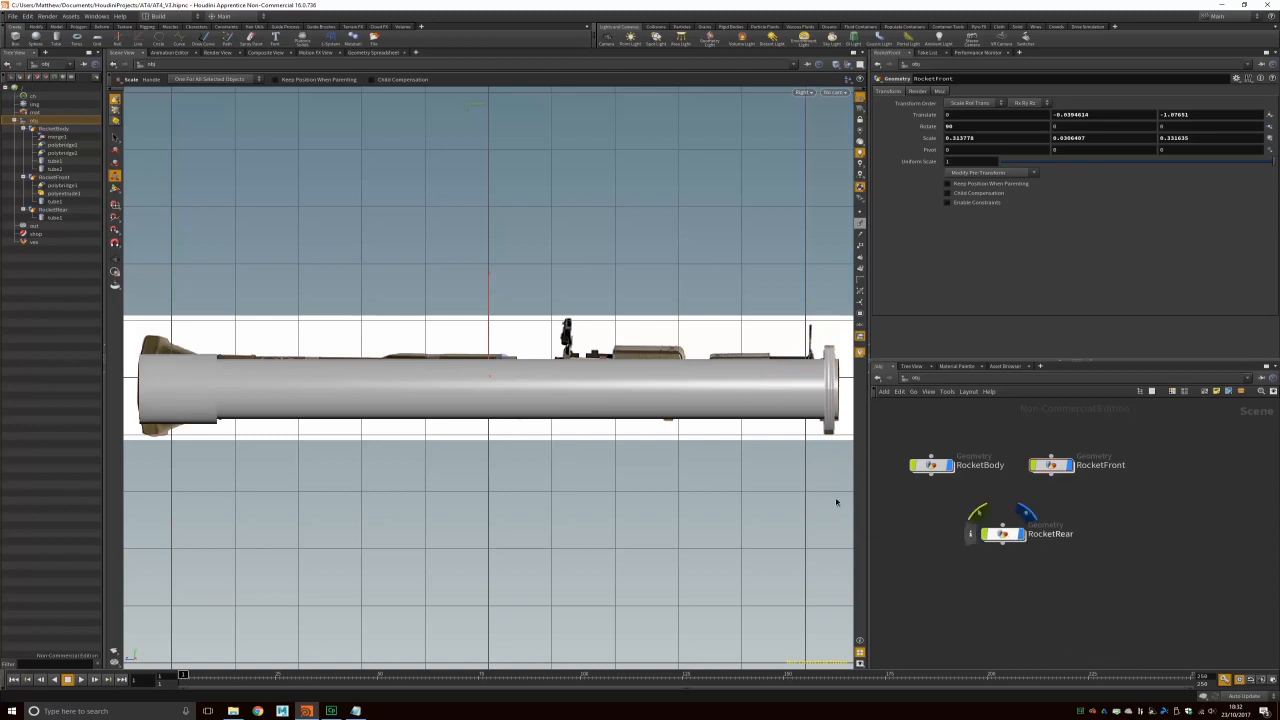
left_click(191, 384)
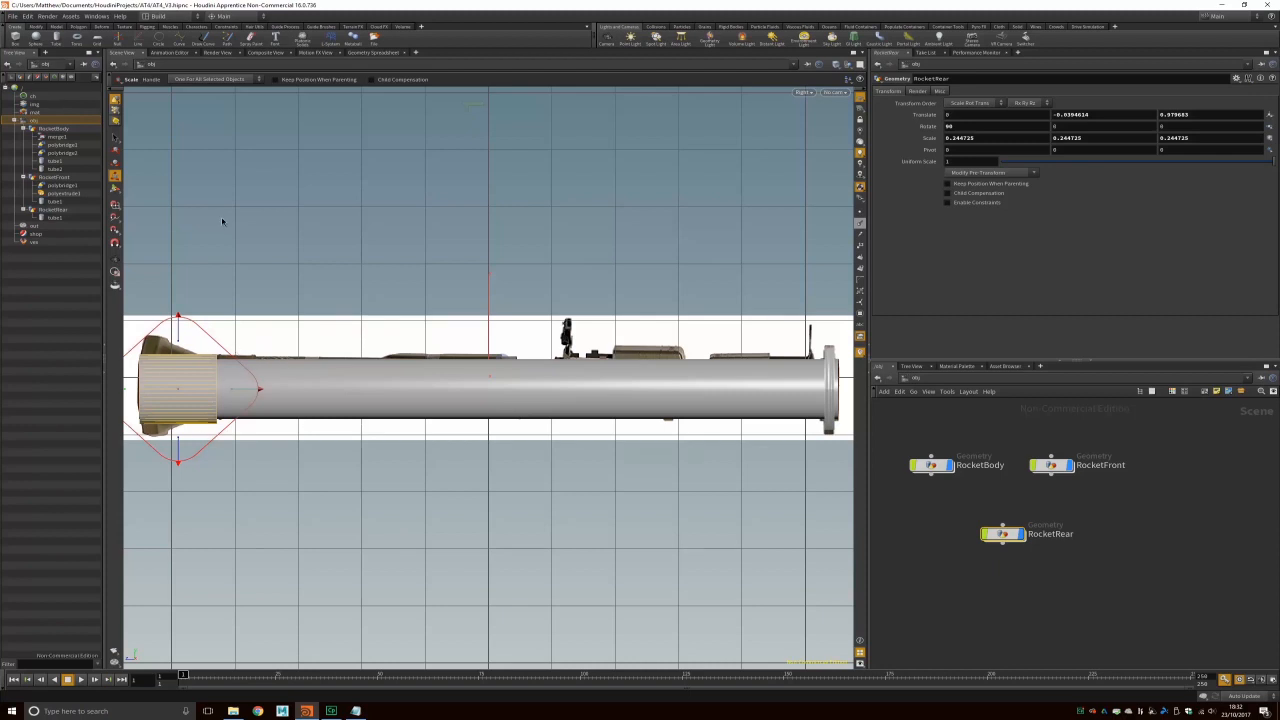
Step: Inside RocketRear, marquee-select the ring of points at the tube's end and switch to Perspective
left_click(117, 111)
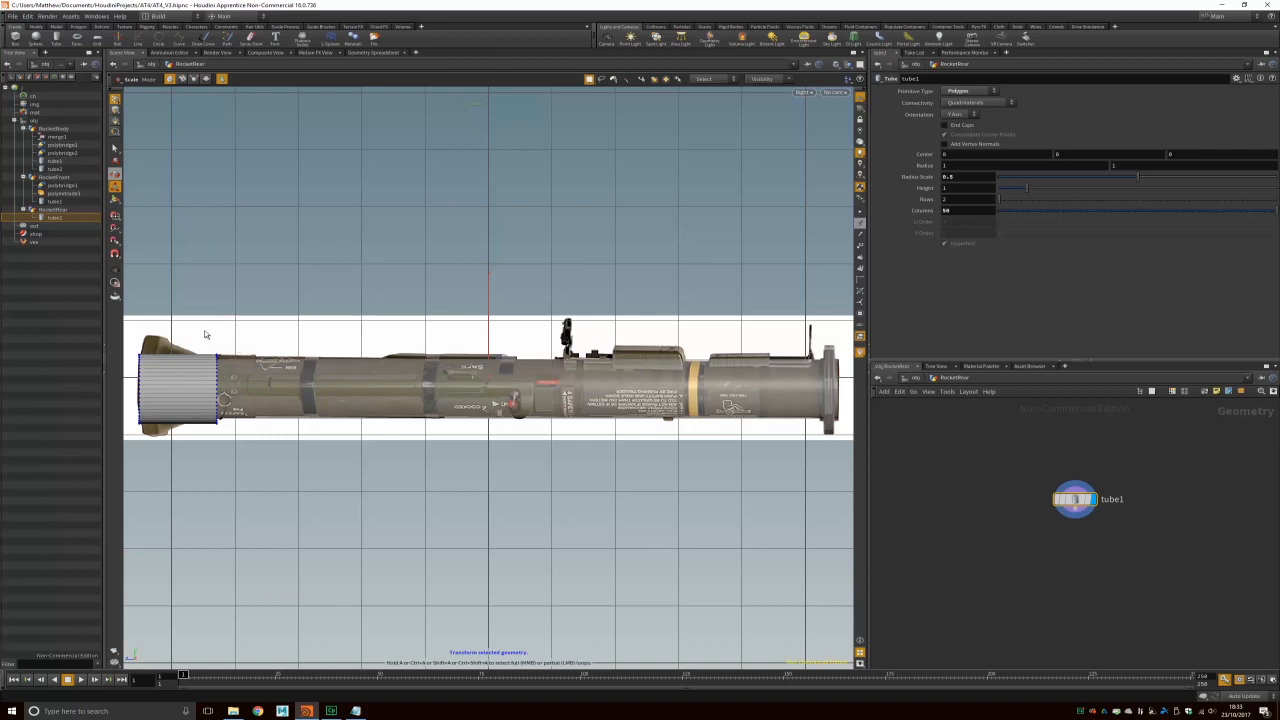
left_click_drag(203, 329, 222, 440)
left_click_drag(137, 337, 156, 460)
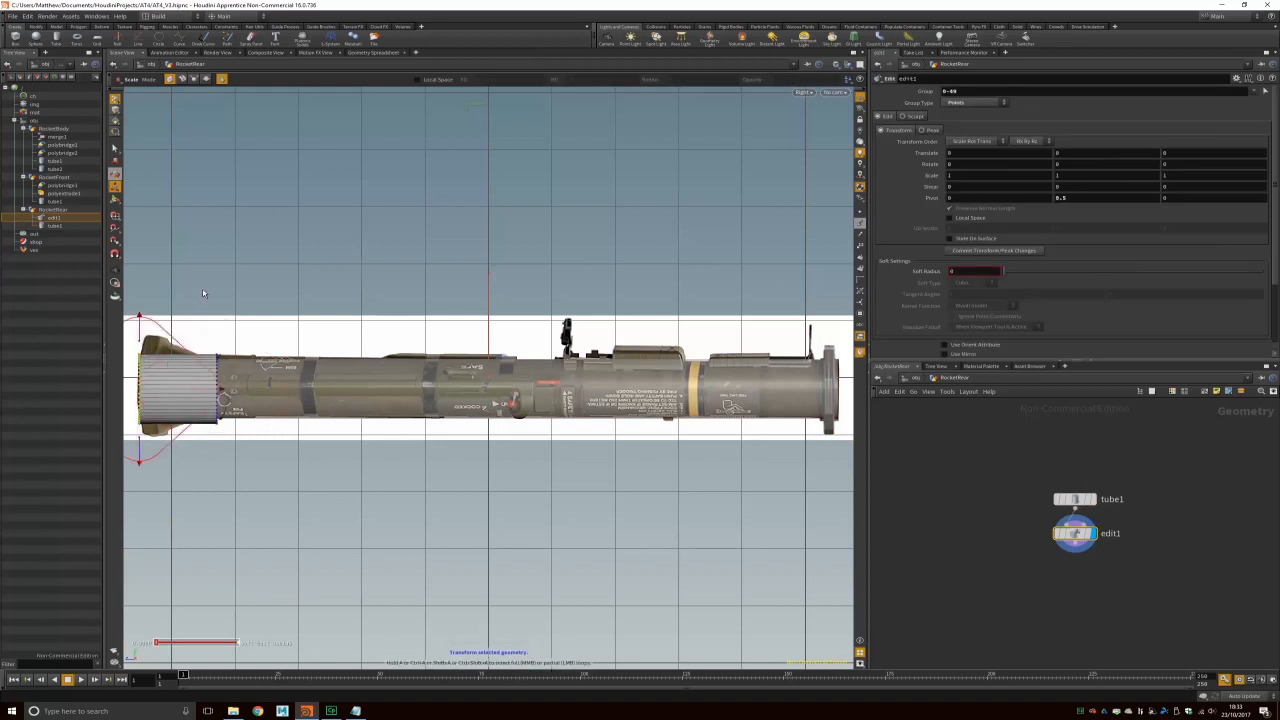
left_click(804, 92)
mouse_move(825, 110)
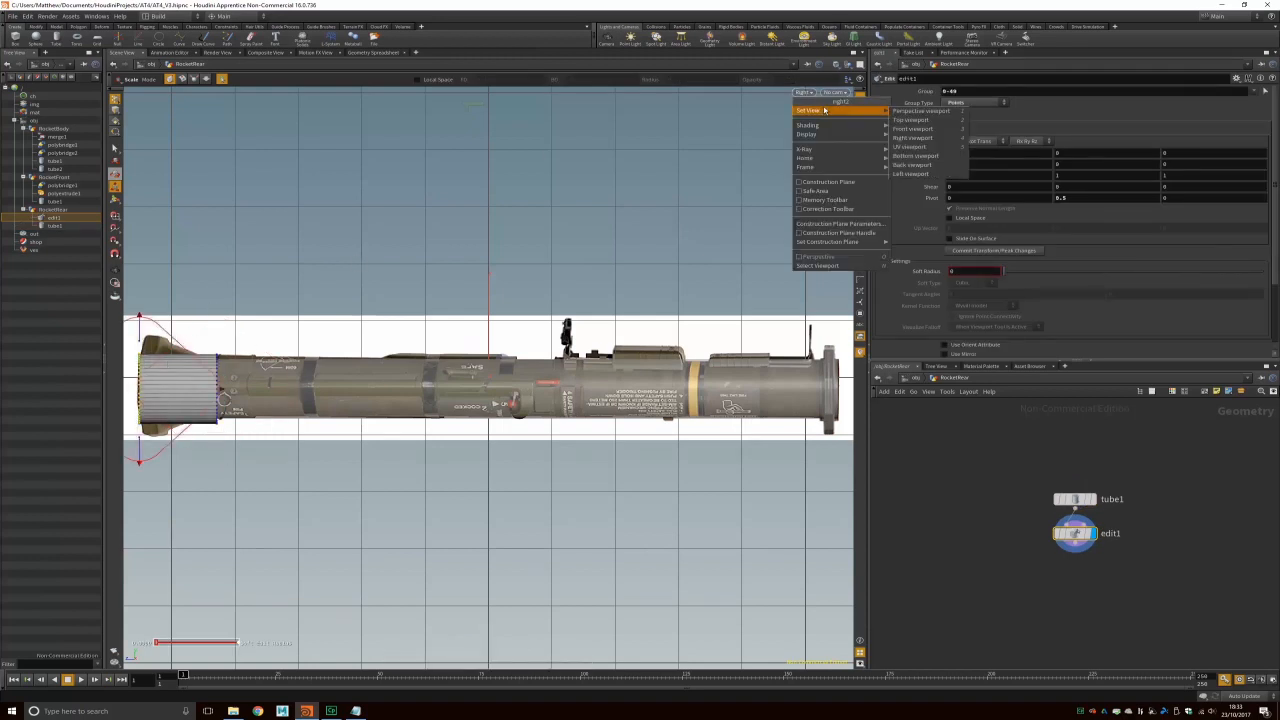
left_click(918, 111)
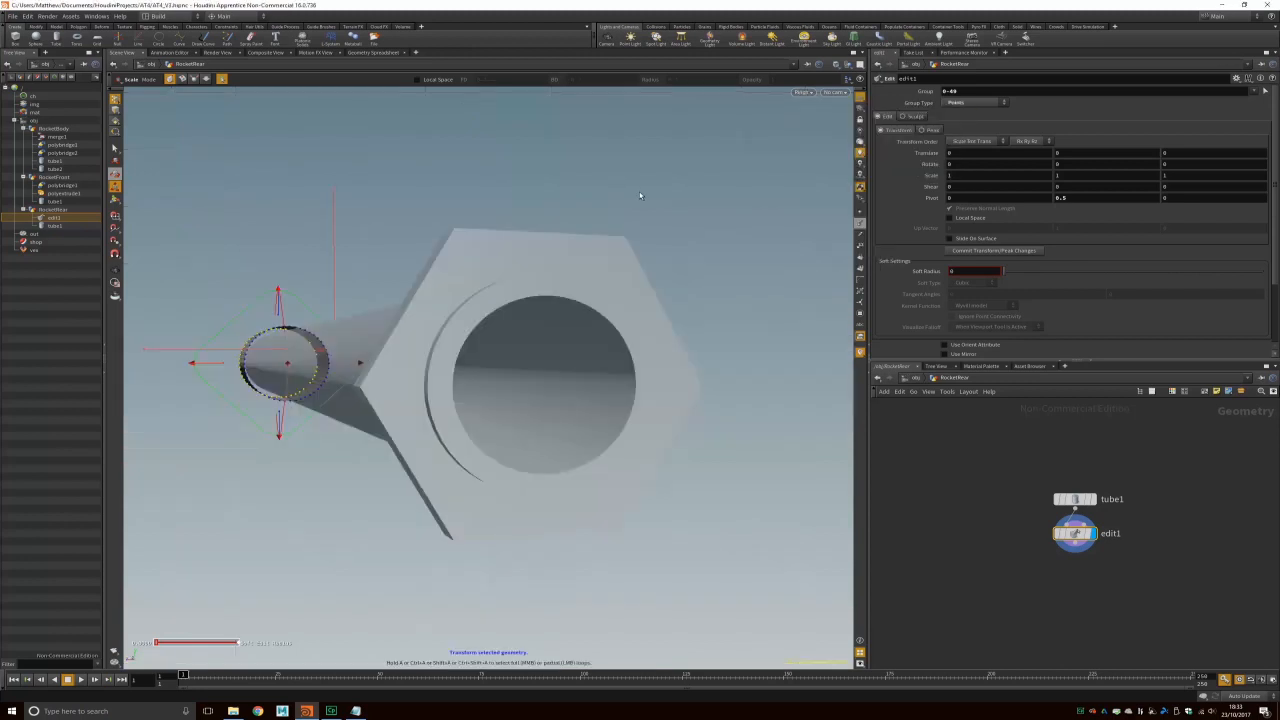
Step: Frame the selected end points, show their transform handle, and split into four views
left_click_drag(370, 382, 394, 384, "alt")
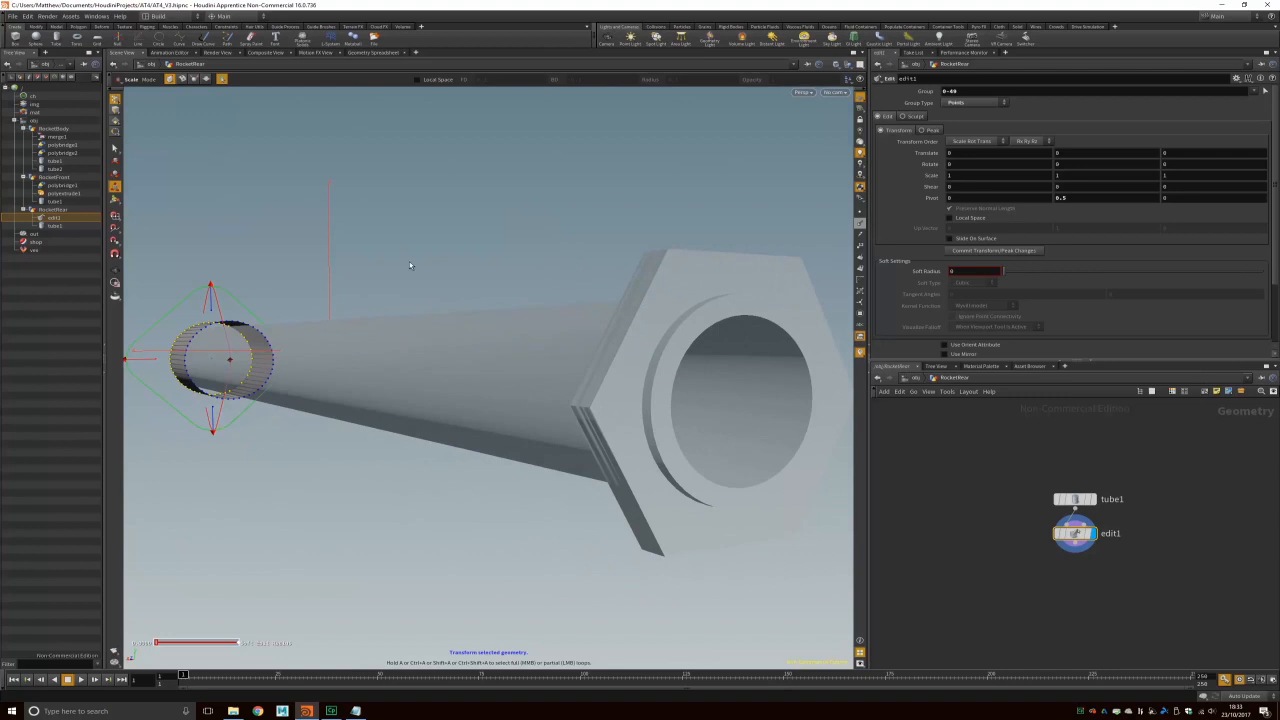
key("f")
left_click_drag(403, 356, 497, 392, "alt")
middle_click_drag(600, 409, 403, 334, "alt")
scroll(403, 334, "up", 2, "alt")
scroll(415, 333, "down", 5, "alt")
left_click_drag(423, 333, 558, 276, "alt")
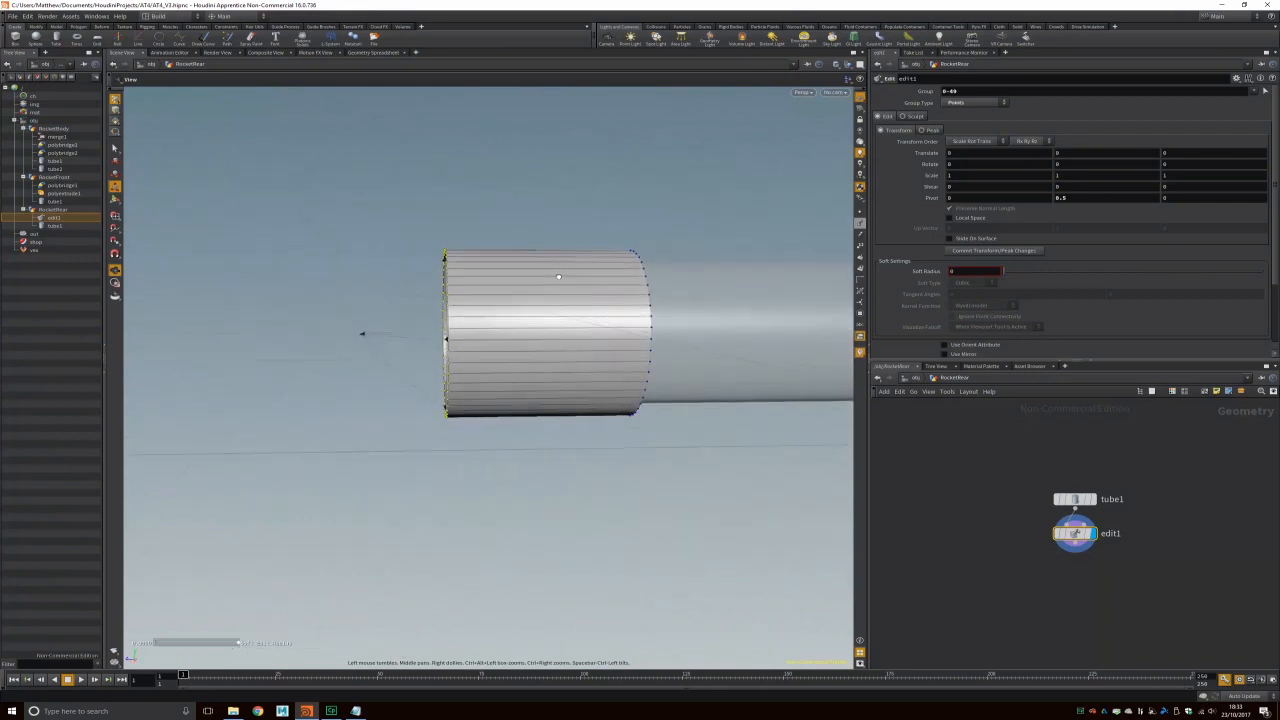
key("Return")
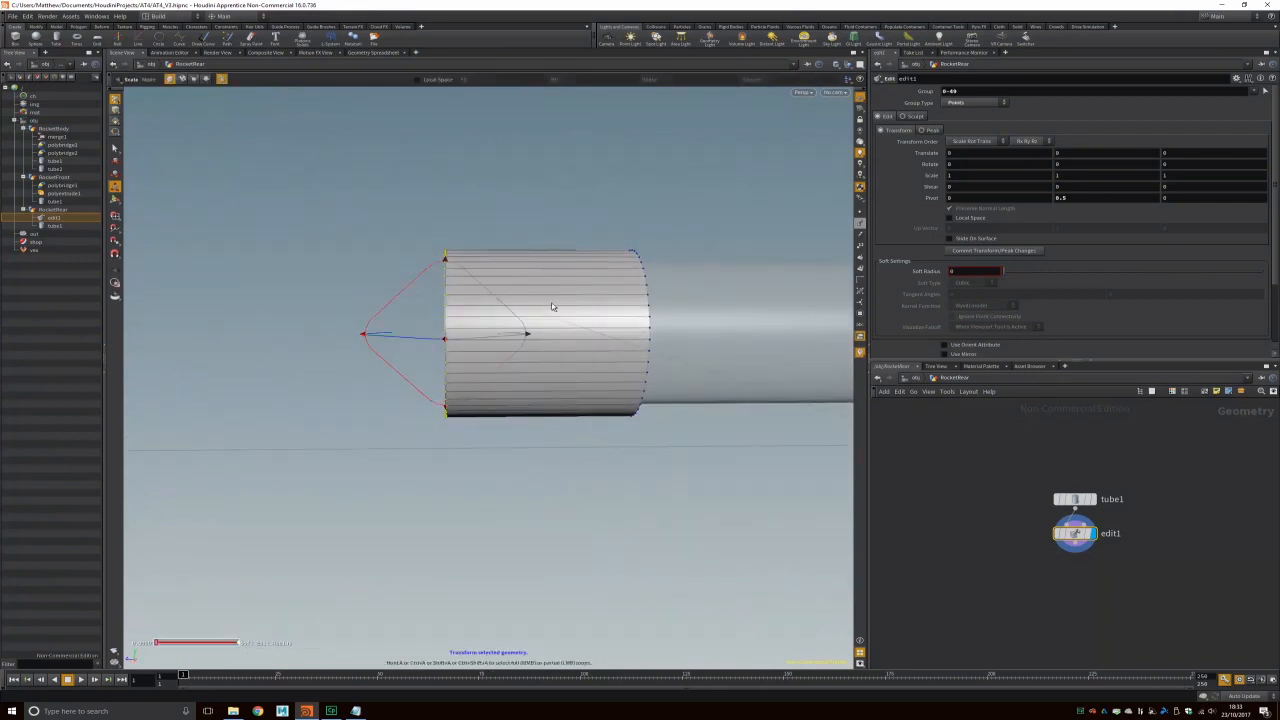
key("space+b")
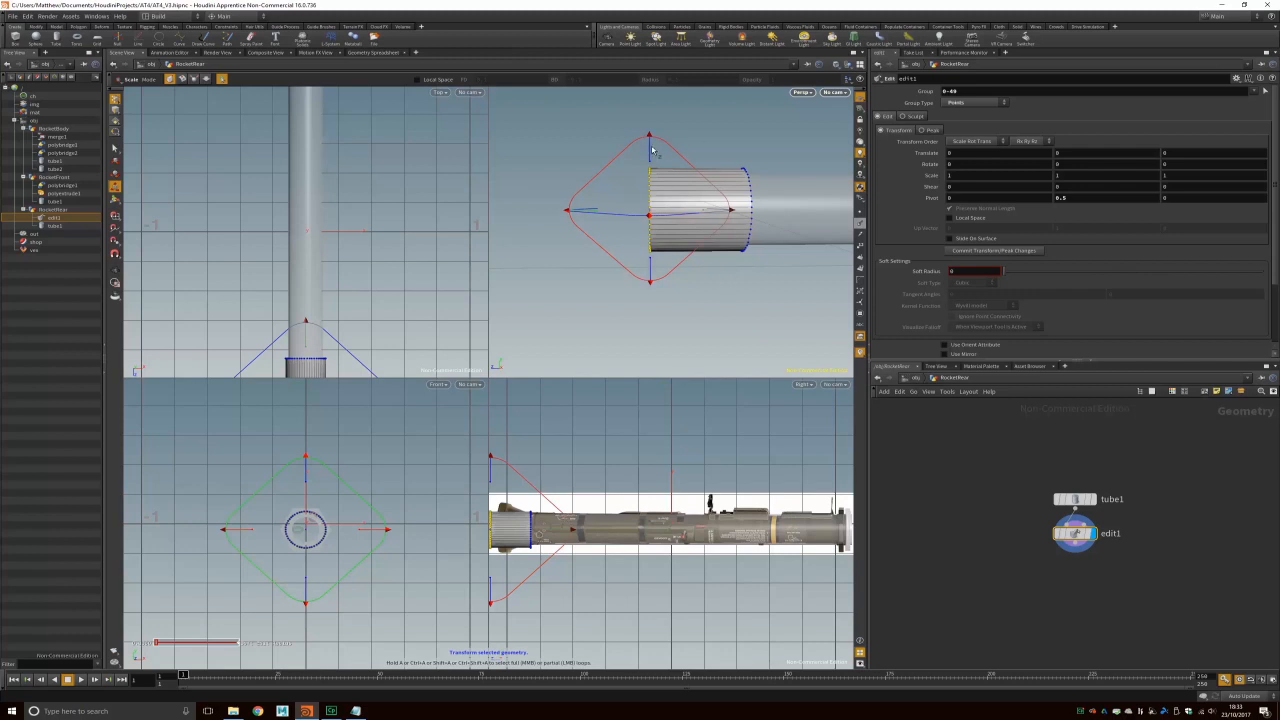
Step: Enlarge the rear ring of points and push it back along the tube to flare it
left_click_drag(731, 209, 763, 205)
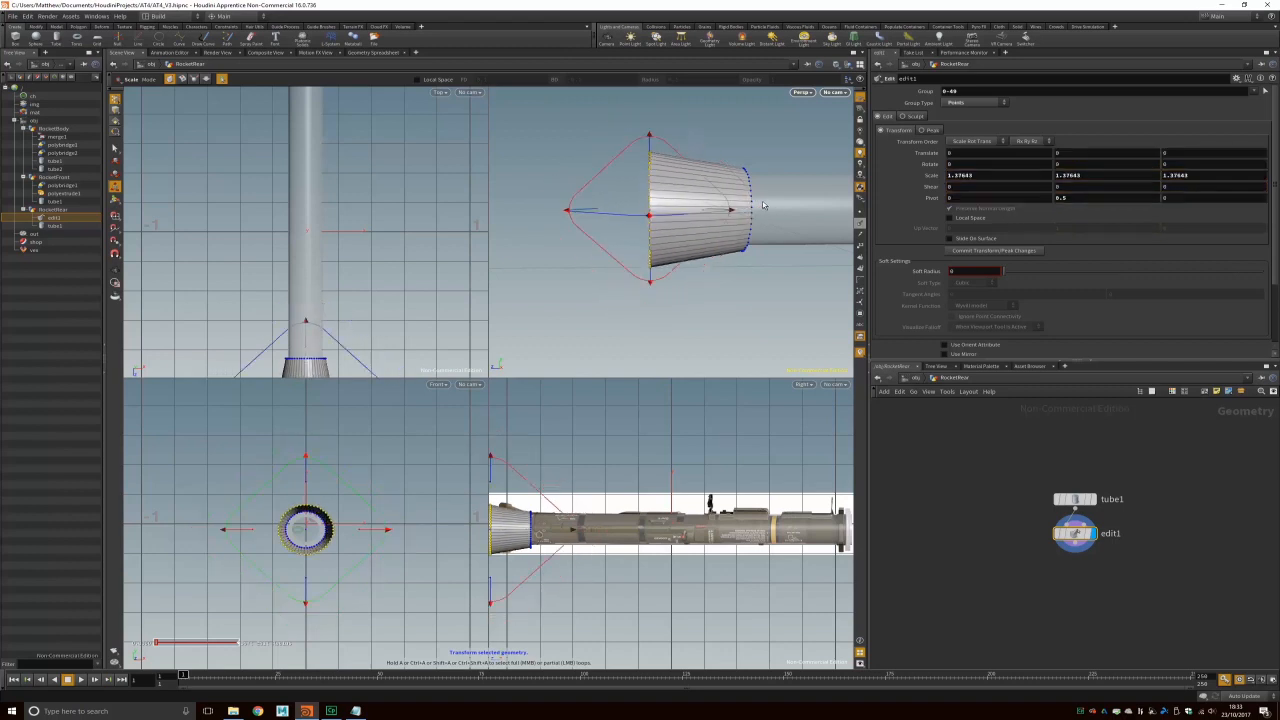
left_click(114, 160)
left_click_drag(576, 211, 609, 200)
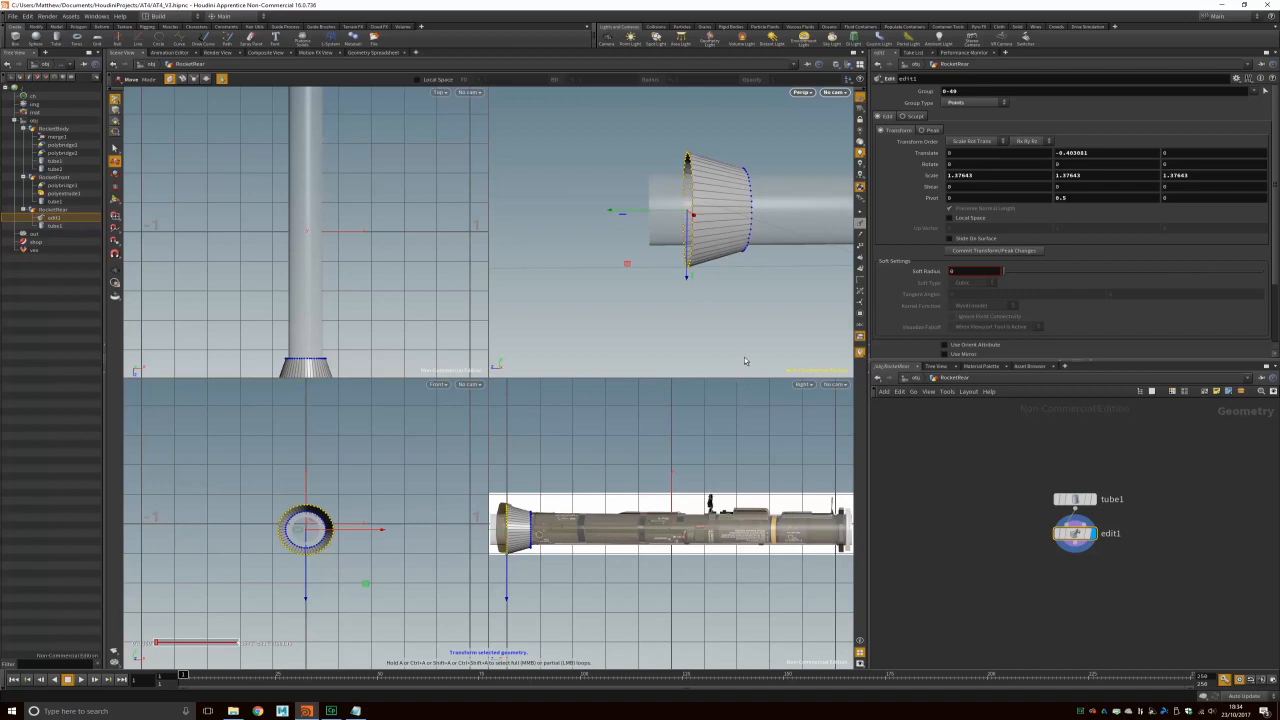
left_click_drag(752, 318, 708, 304, "alt")
Step: Select the cone's front ring of points and scale it down to 0.799692
left_click_drag(706, 262, 655, 205, "alt")
key("t")
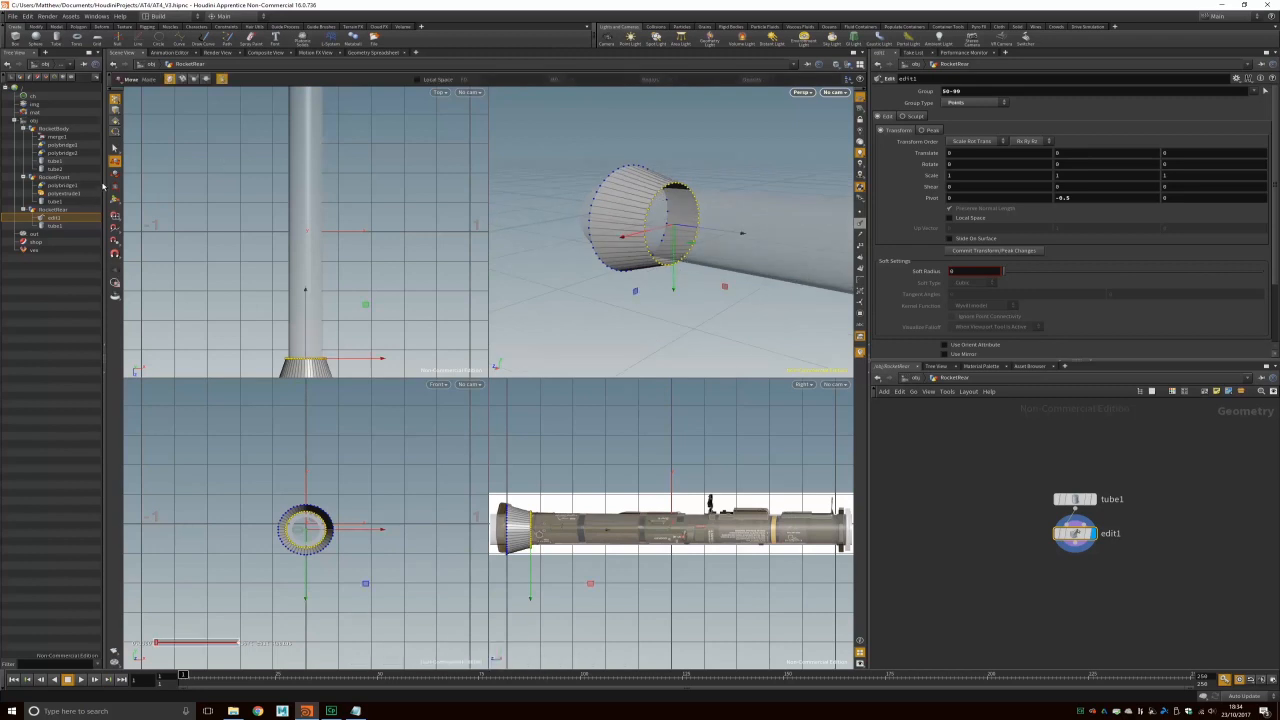
key("r")
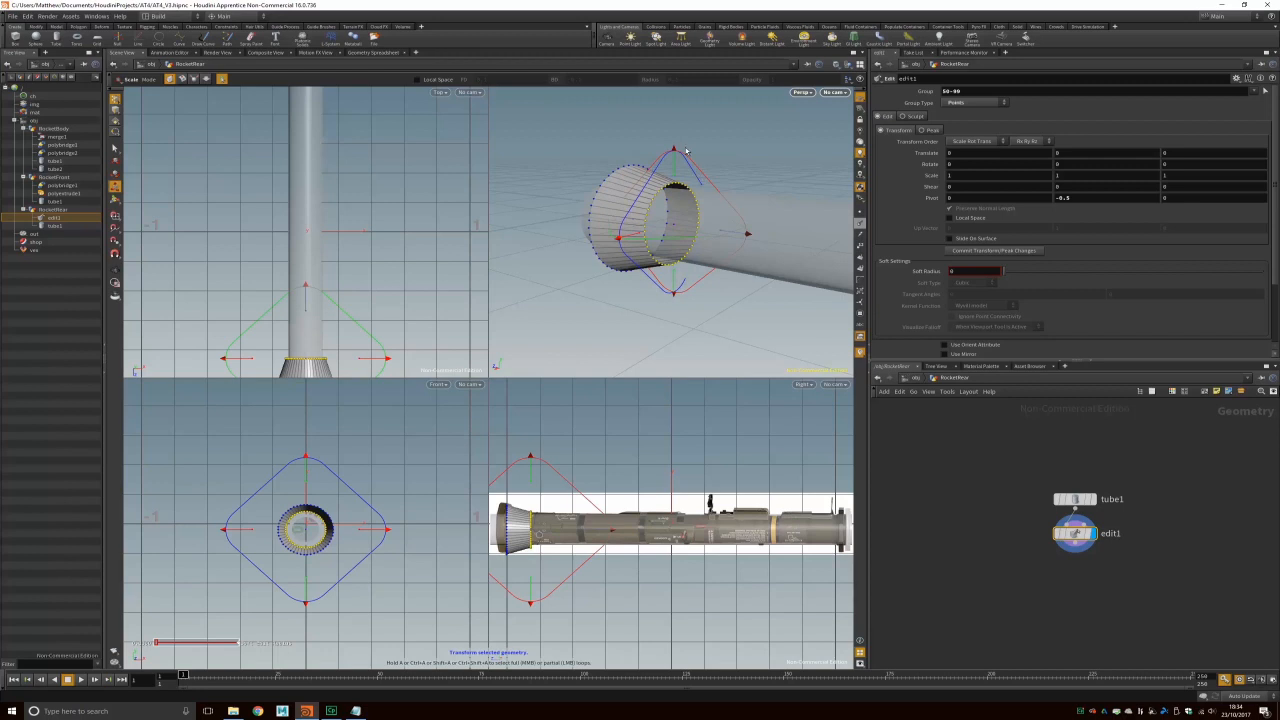
left_click_drag(677, 150, 675, 162)
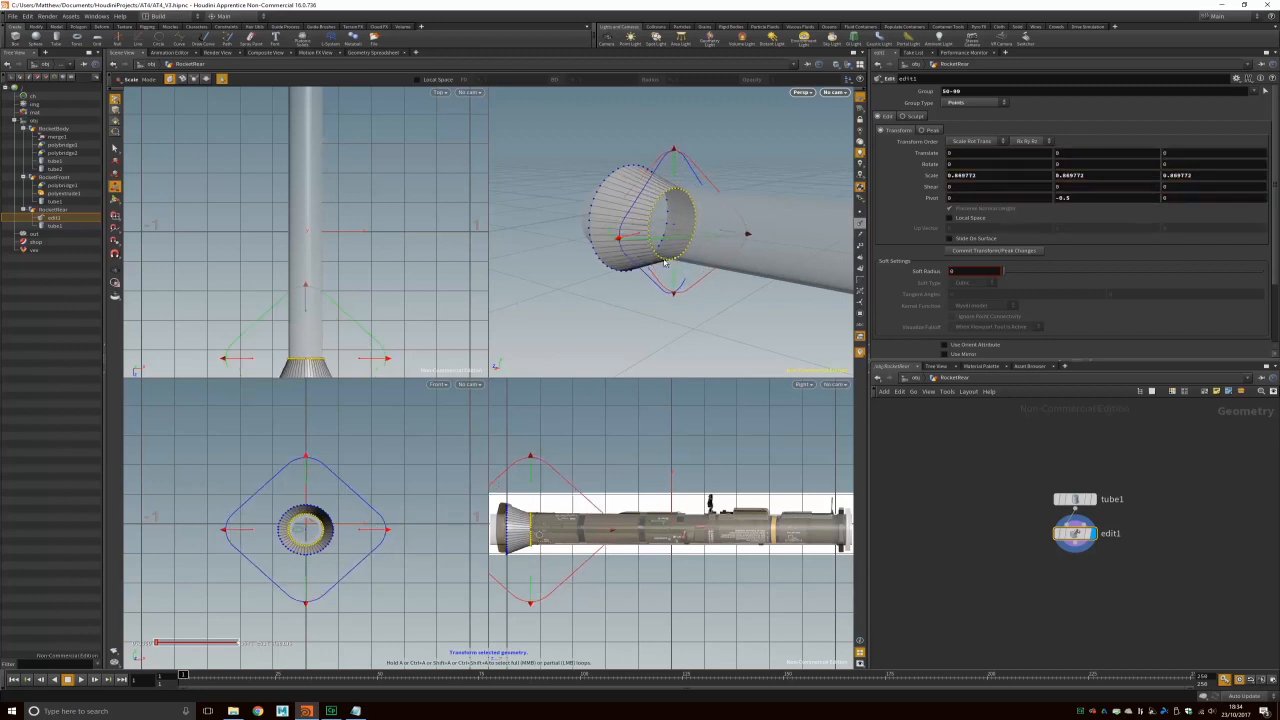
left_click_drag(675, 152, 675, 162)
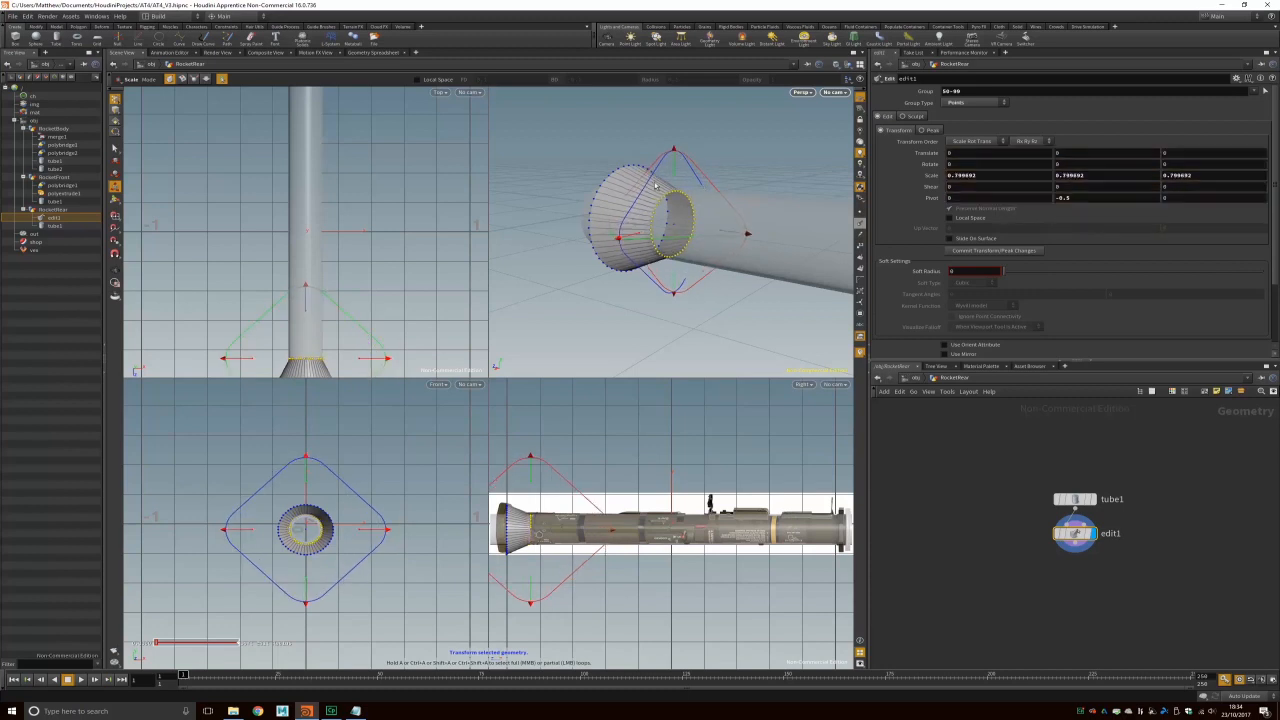
scroll(668, 211, "up", 2)
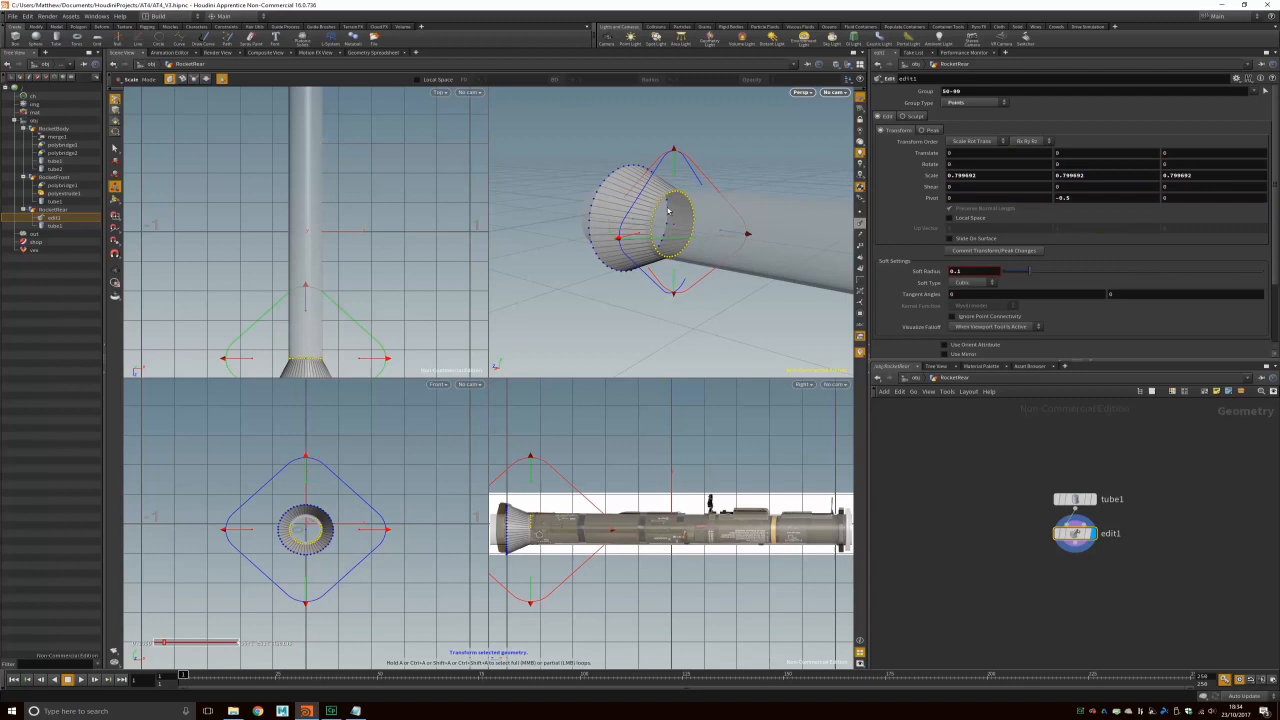
scroll(660, 208, "up", 2)
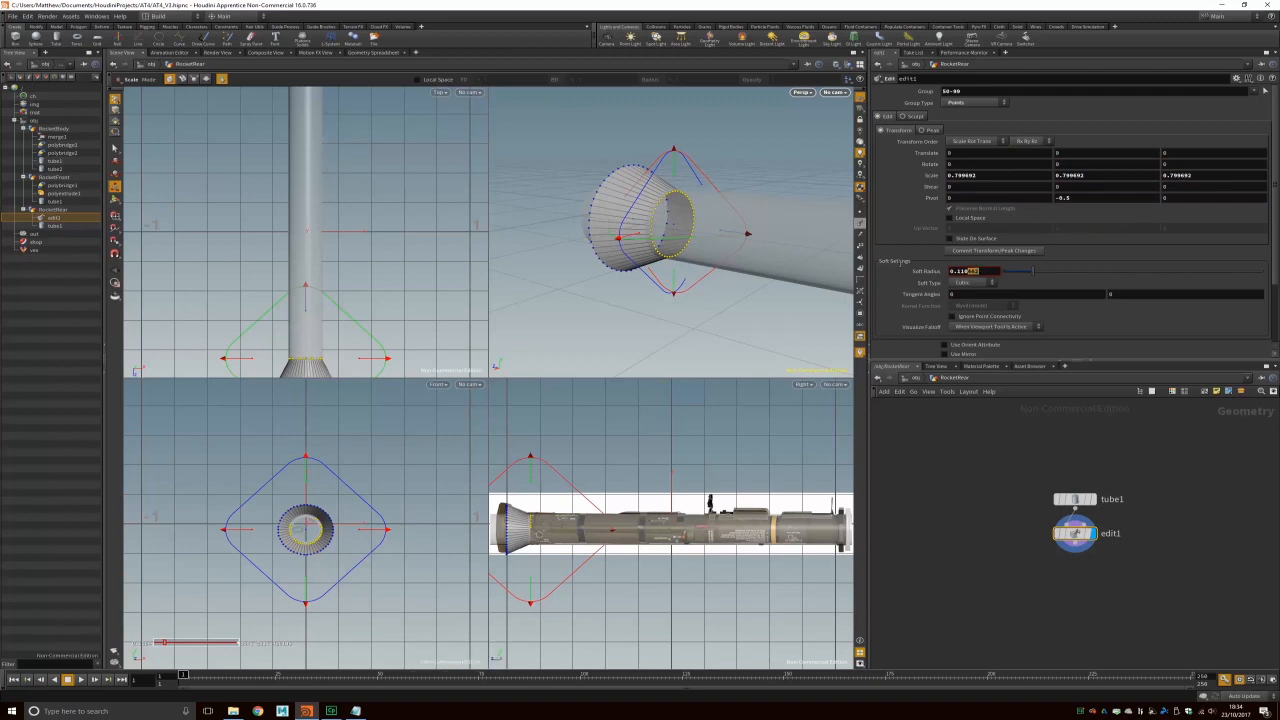
type("0")
key("Return")
Step: Orbit to check the flared nozzle and maximize the perspective viewport
scroll(707, 146, "down", 1, "alt")
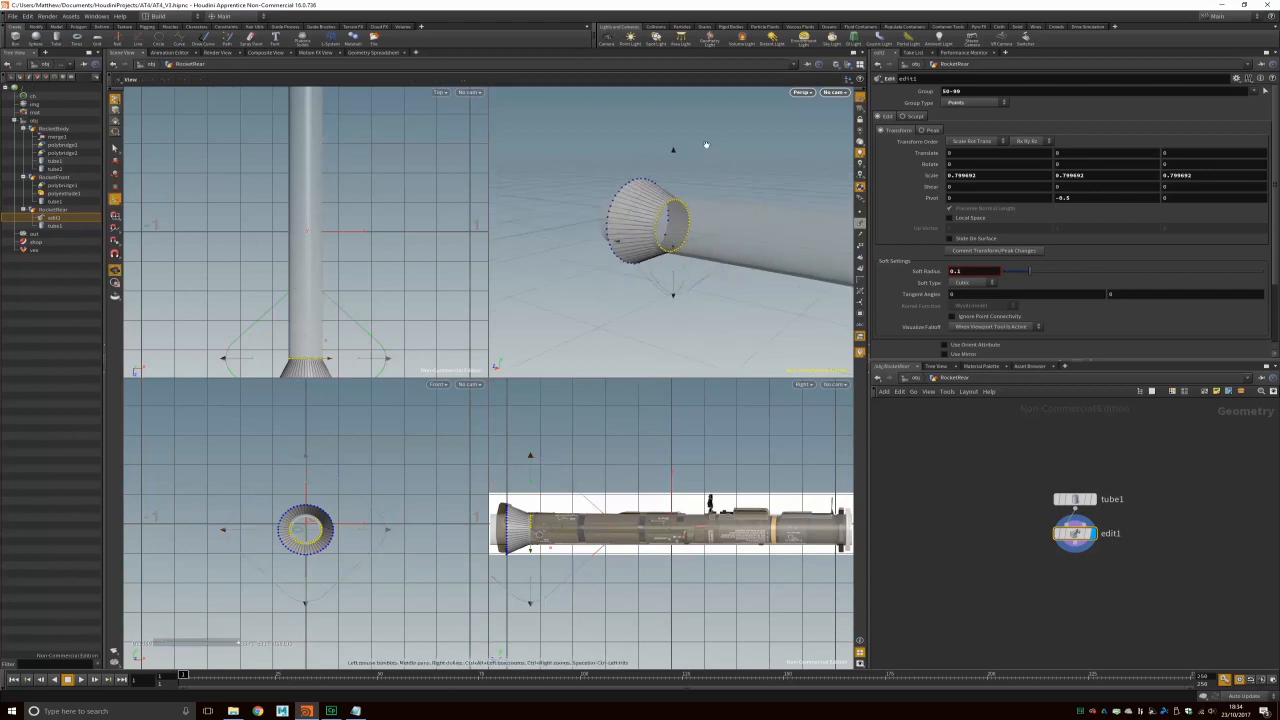
scroll(695, 214, "up", 6, "alt")
middle_click_drag(710, 190, 727, 304, "alt")
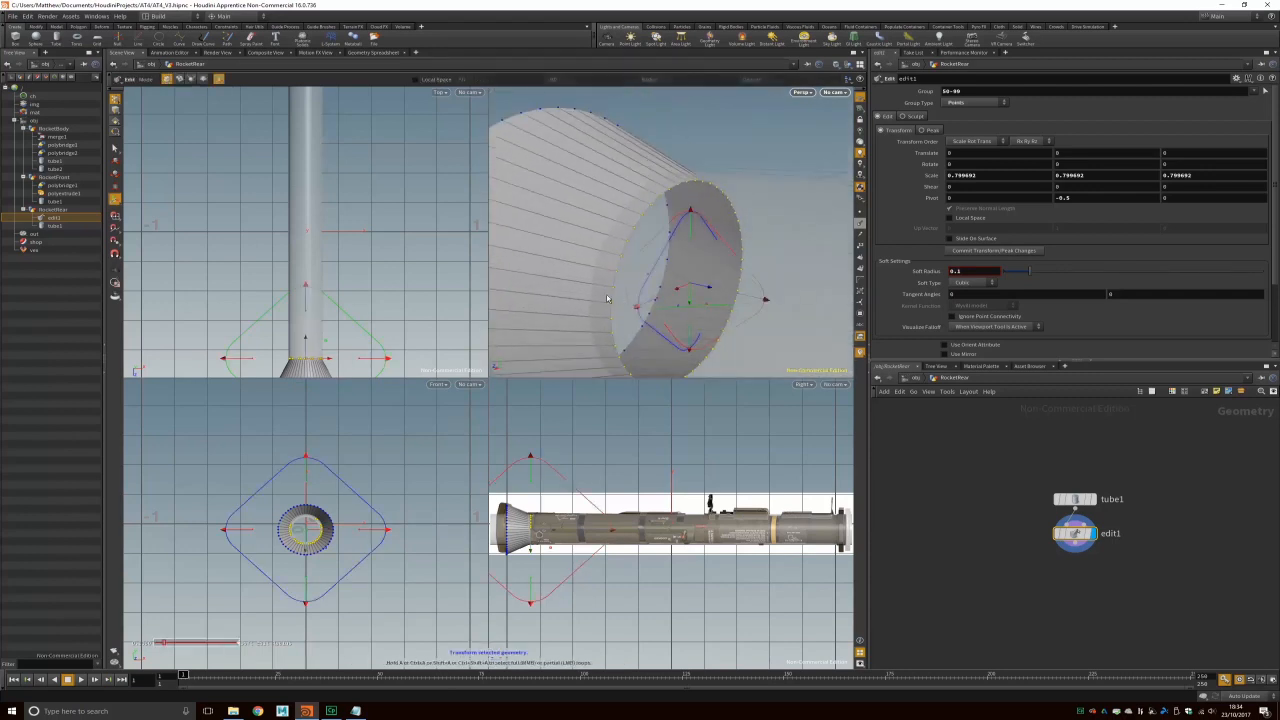
left_click_drag(712, 152, 688, 286, "alt")
scroll(684, 292, "down", 6)
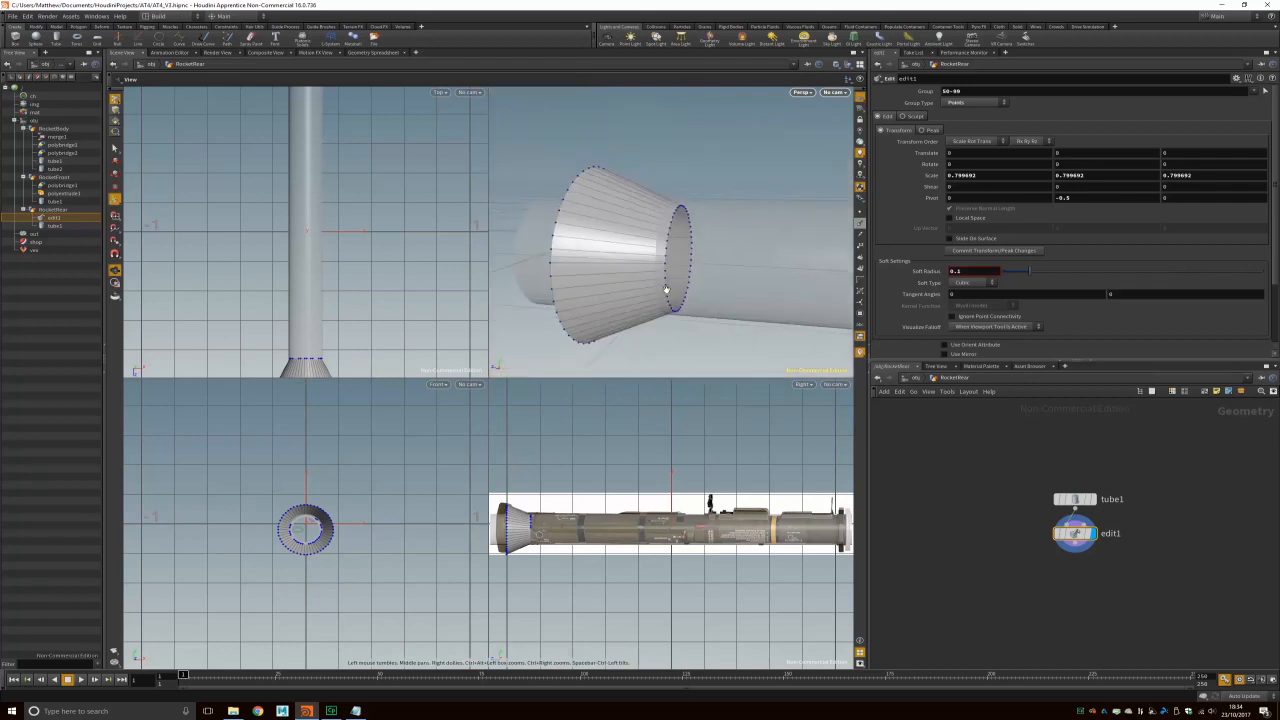
key("t")
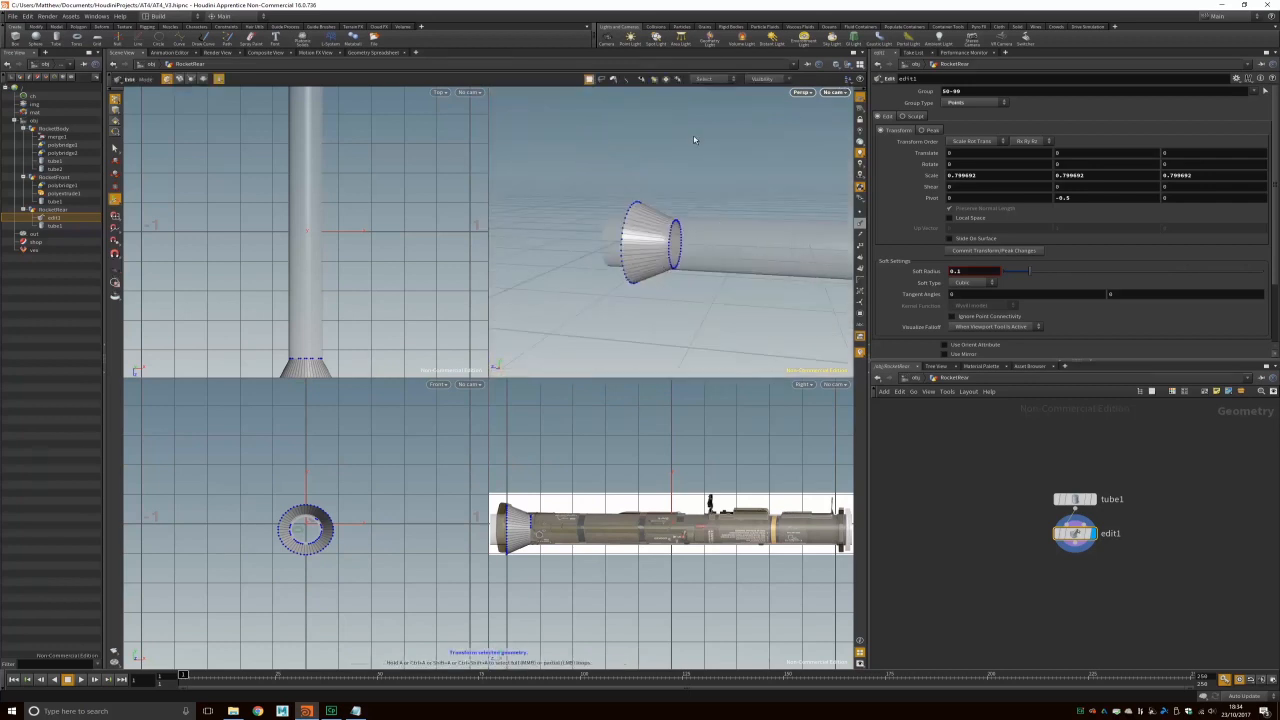
key("space+b")
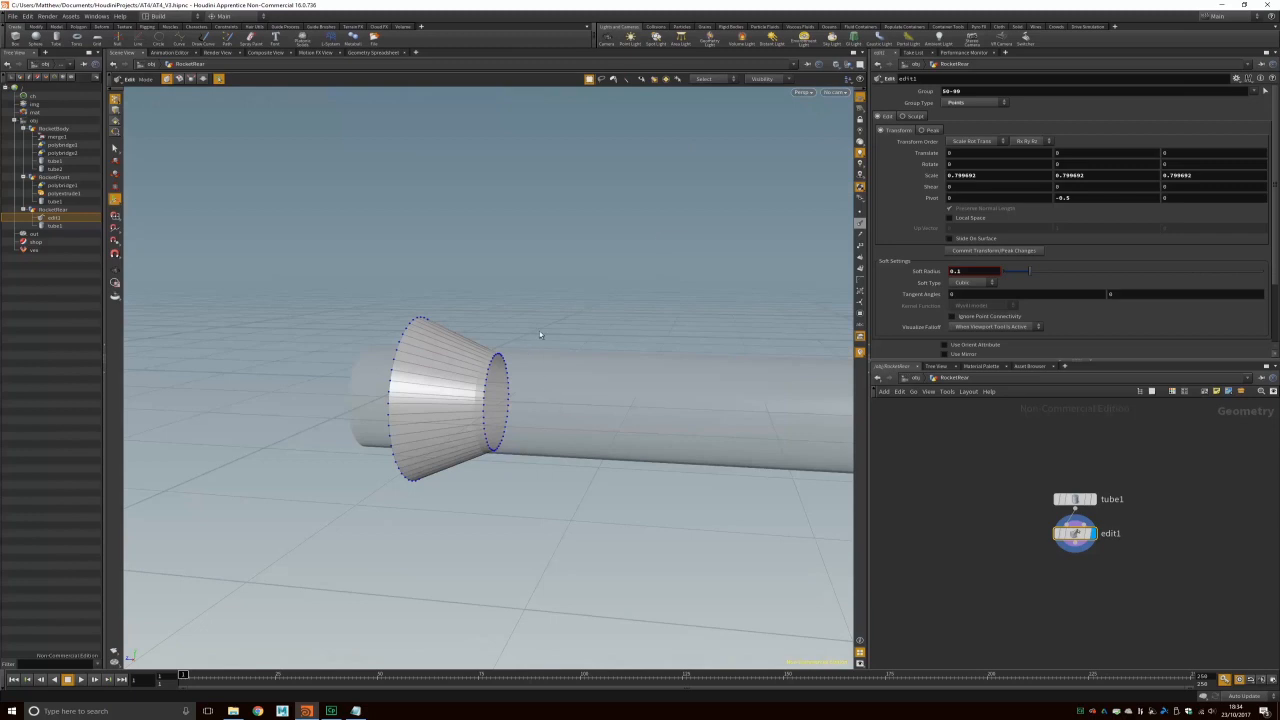
left_click_drag(588, 341, 408, 459, "alt")
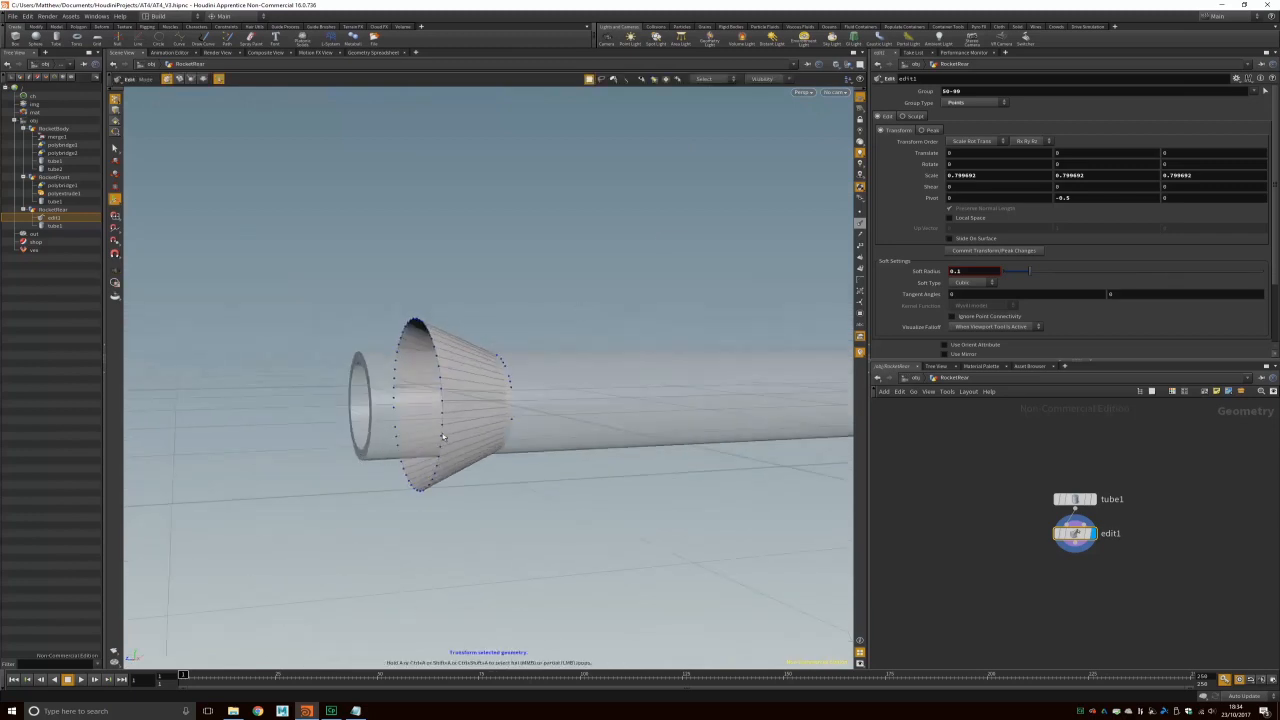
mouse_move(490, 319)
left_mouse_down("alt")
mouse_move(346, 334)
mouse_move(484, 326)
left_mouse_up("alt")
middle_click_drag(484, 326, 548, 320, "alt")
right_click_drag(548, 320, 515, 327, "alt")
left_click_drag(515, 327, 537, 349, "alt")
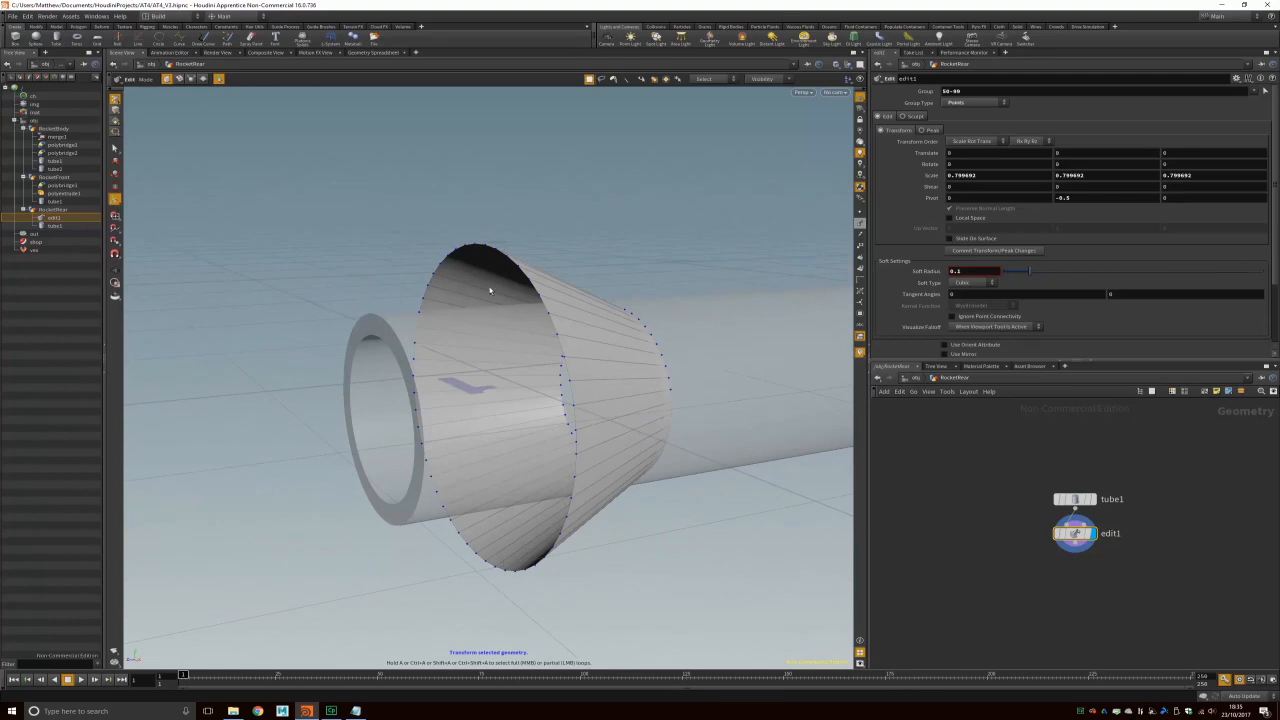
left_click_drag(532, 357, 616, 345, "alt")
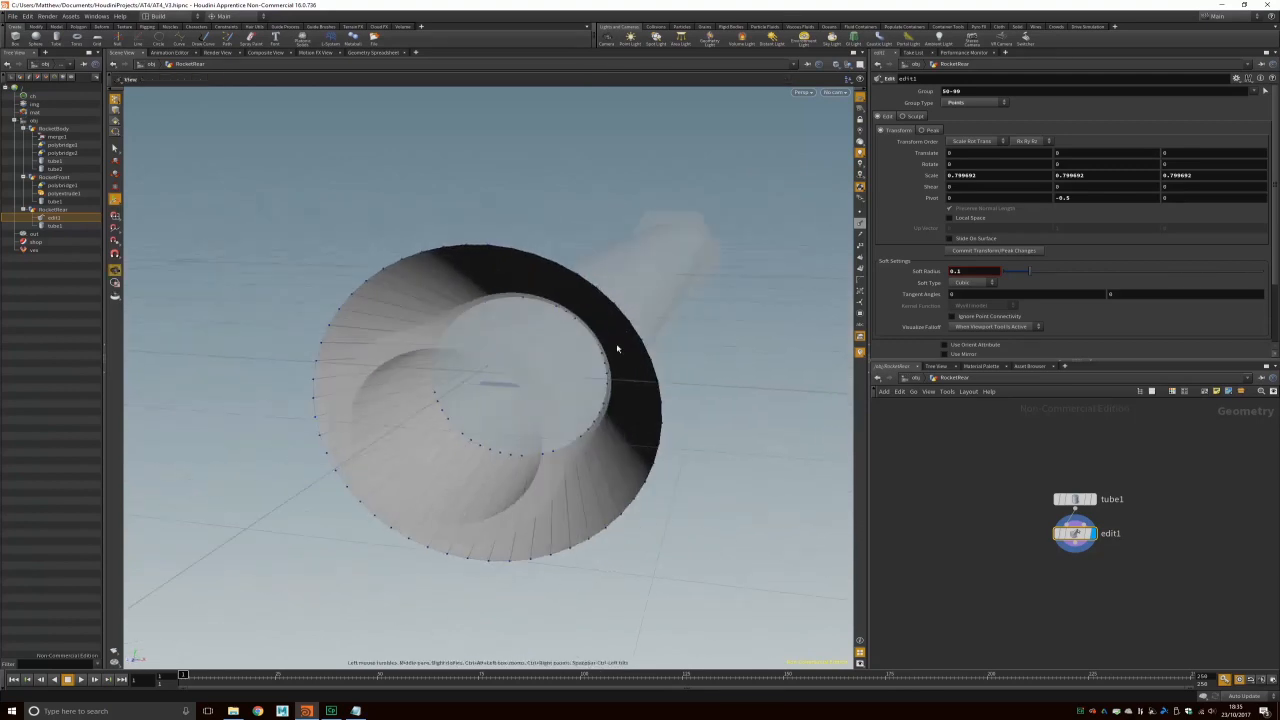
left_click_drag(500, 380, 445, 335, "alt")
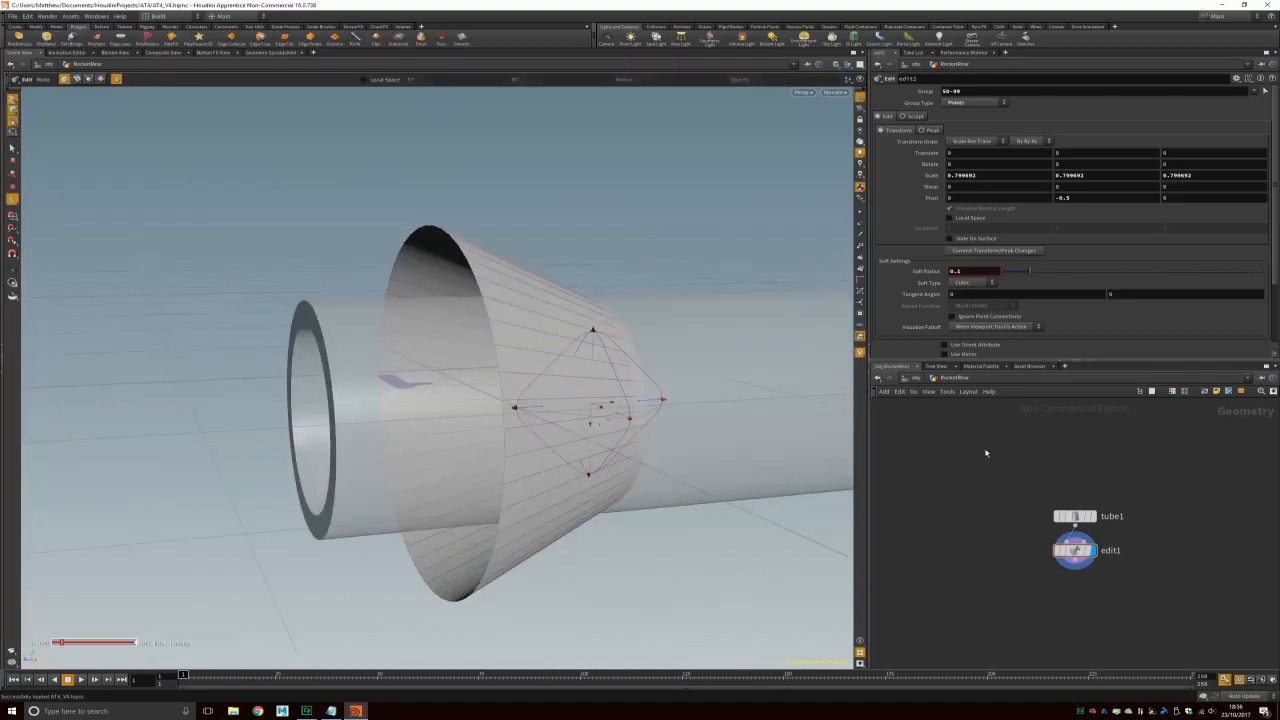
Step: Return to object level and hide RocketRear to expose the body tube
left_click(914, 379)
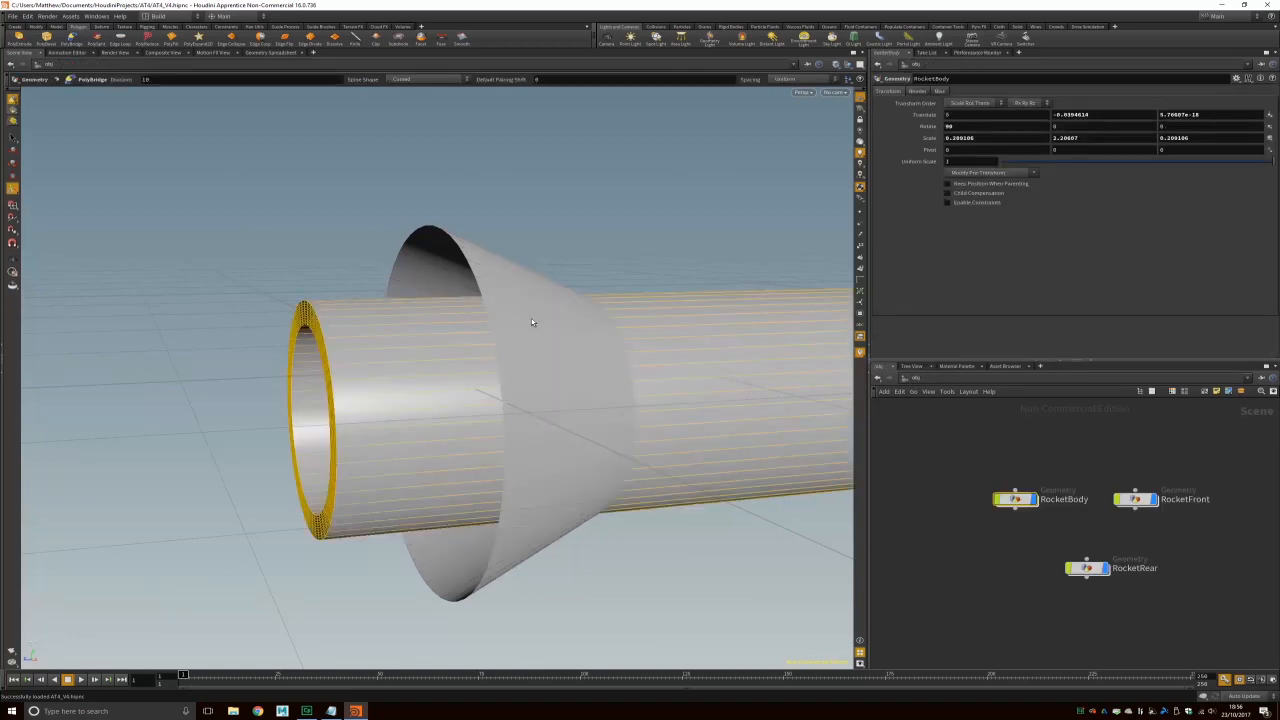
left_click(1104, 568)
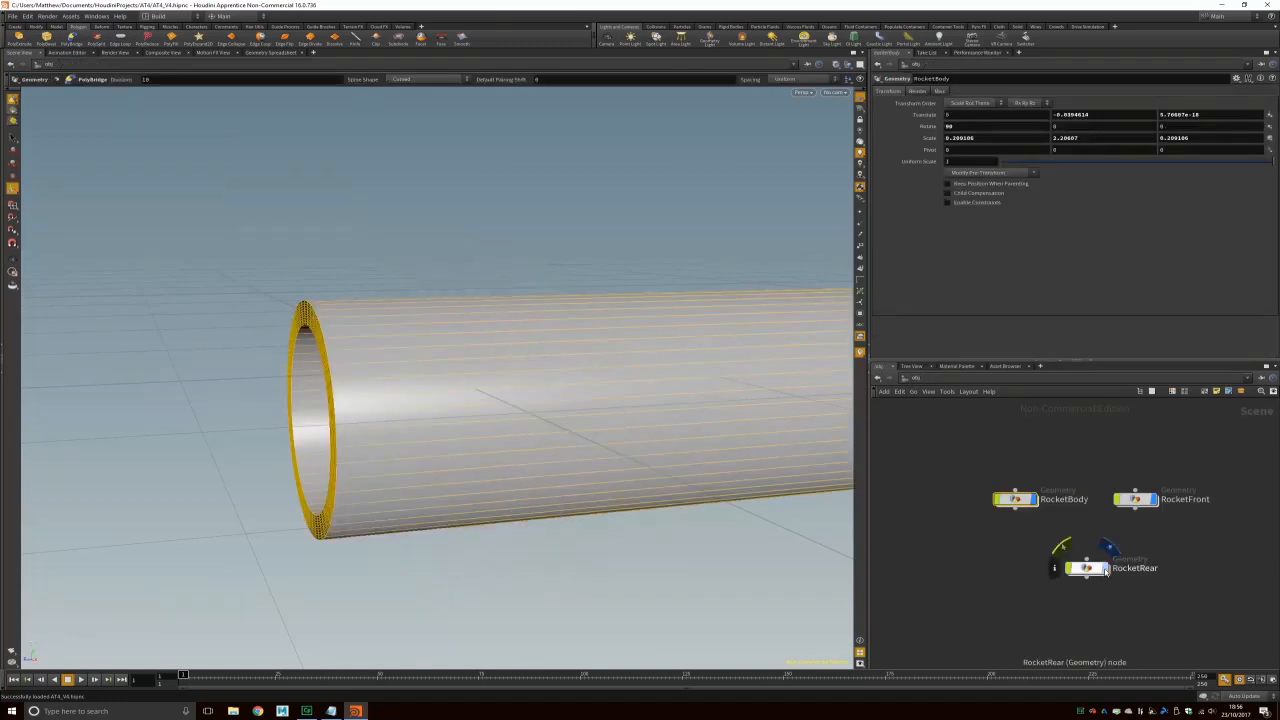
left_click_drag(370, 407, 414, 515)
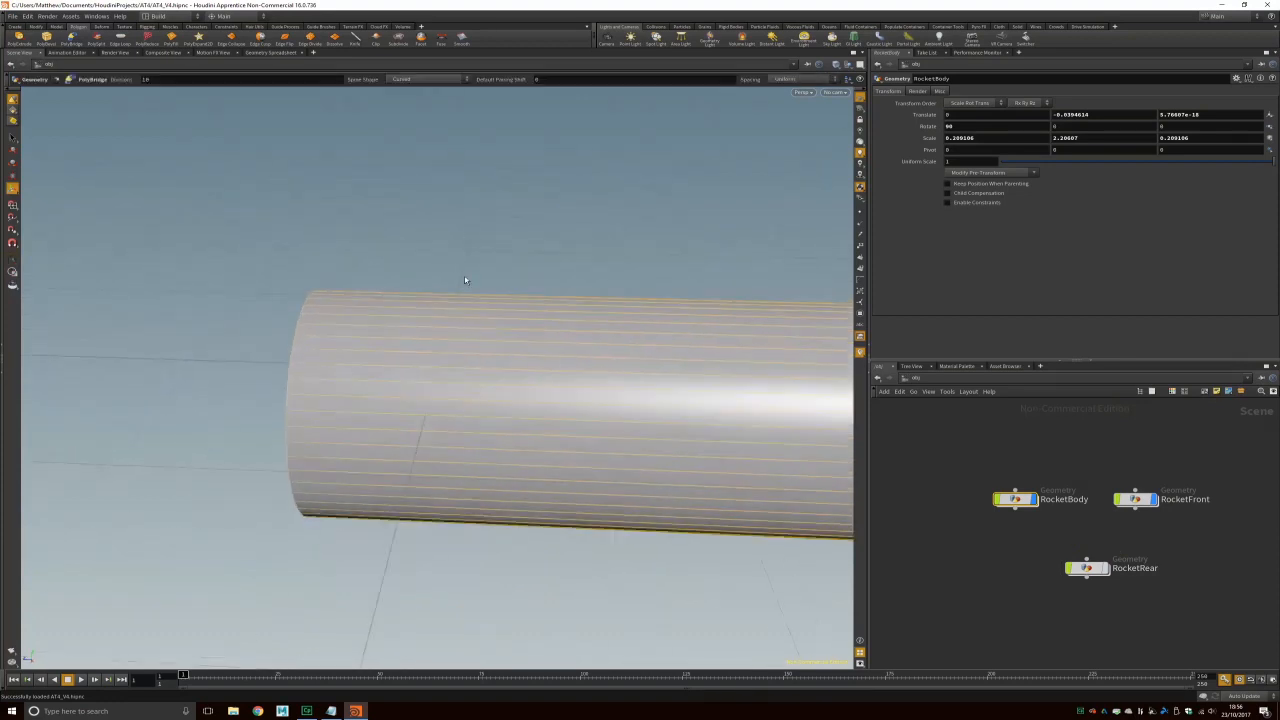
left_click_drag(423, 466, 443, 486)
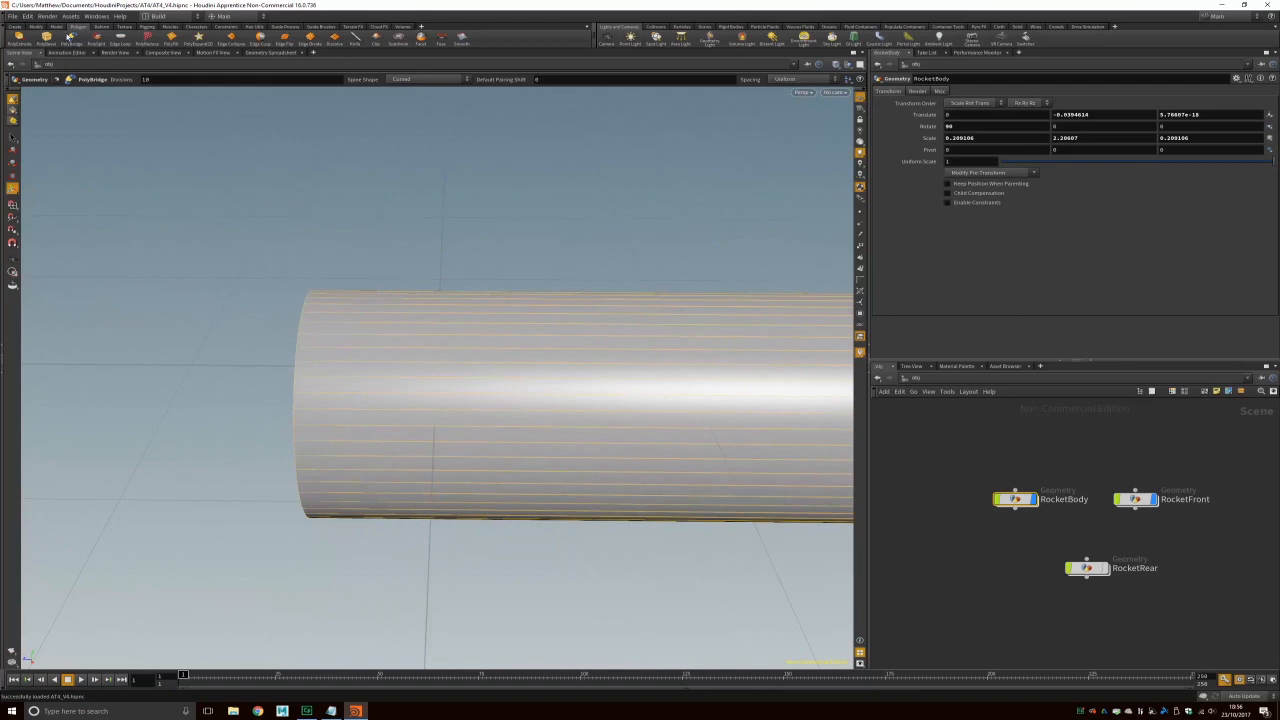
Step: Add an edge loop (polysplit1) across the RocketBody tube near its end
left_click(118, 44)
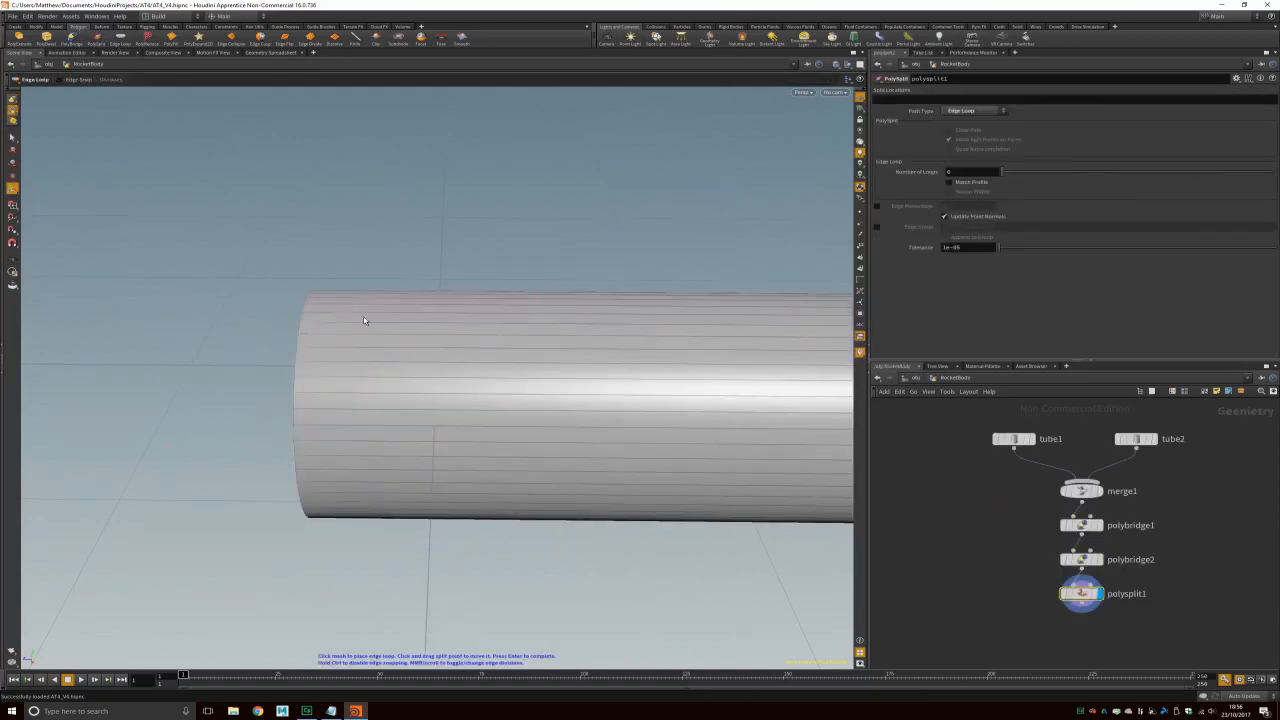
left_click(435, 428)
left_click_drag(551, 272, 517, 449, "alt")
scroll(517, 449, "up", 5)
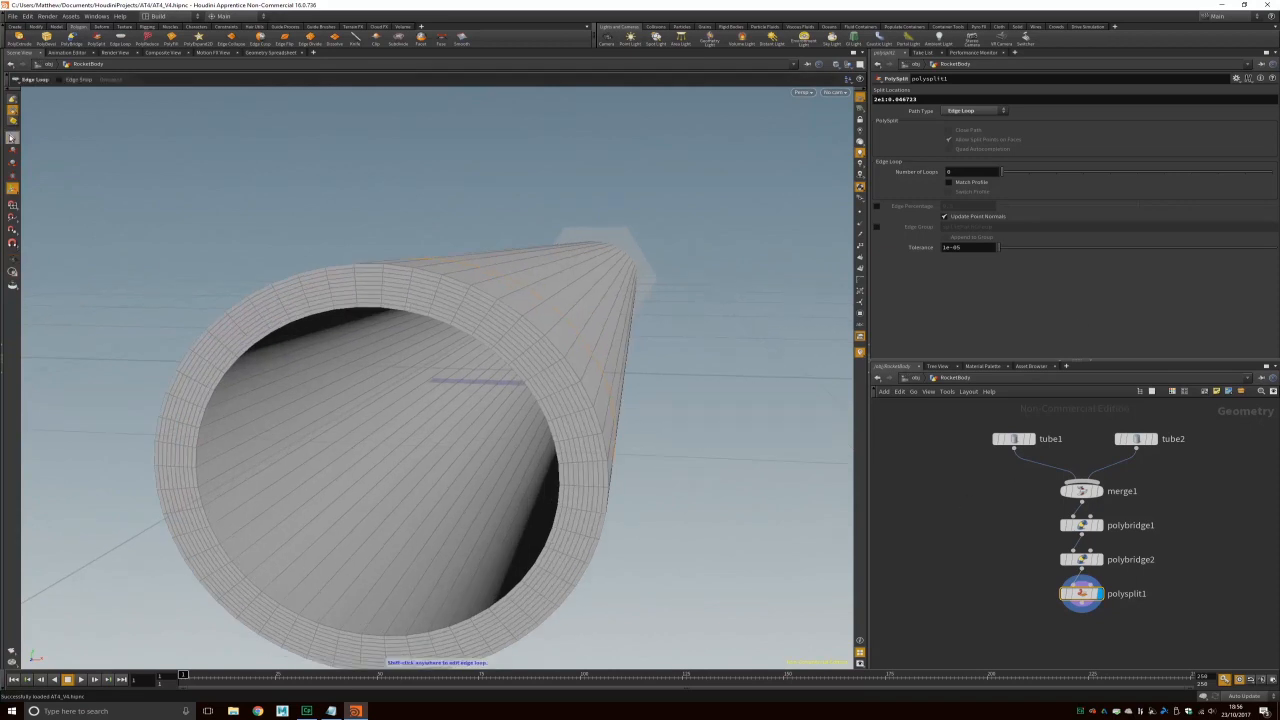
Step: From object level, start a second Edge Loop (polysplit2) on the RocketBody tube
left_click(12, 137)
key("u")
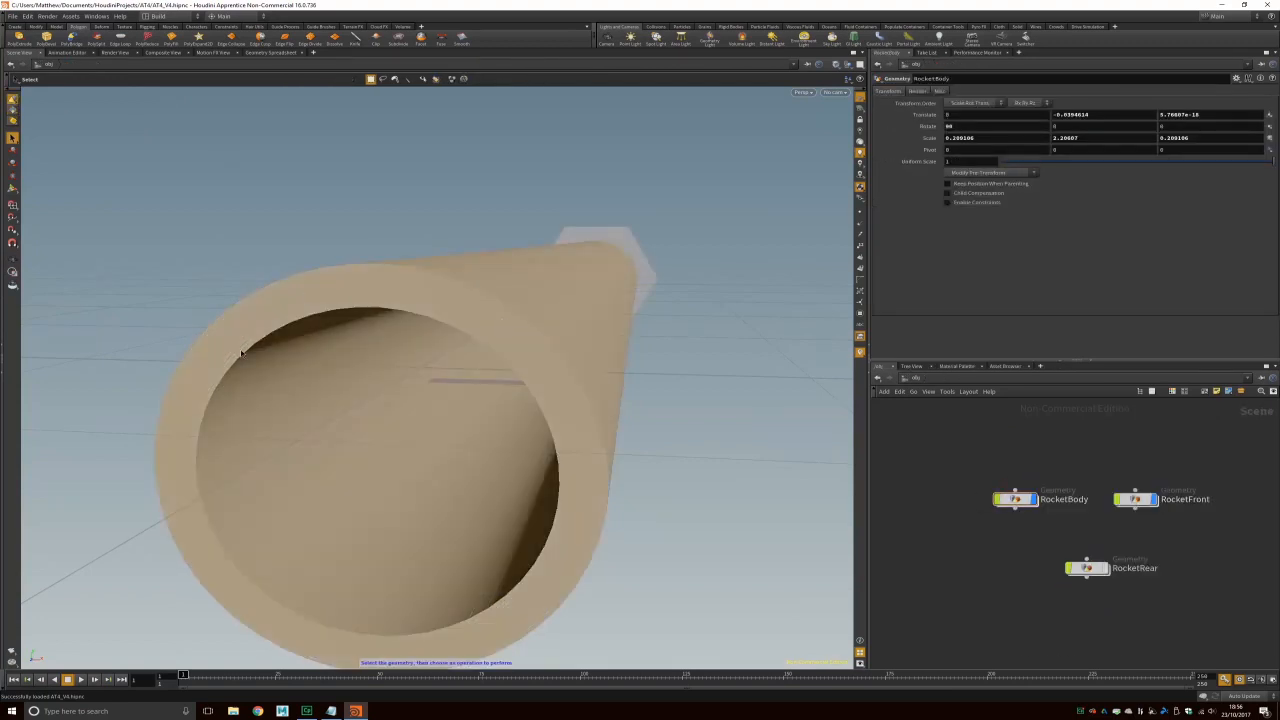
left_click(123, 41)
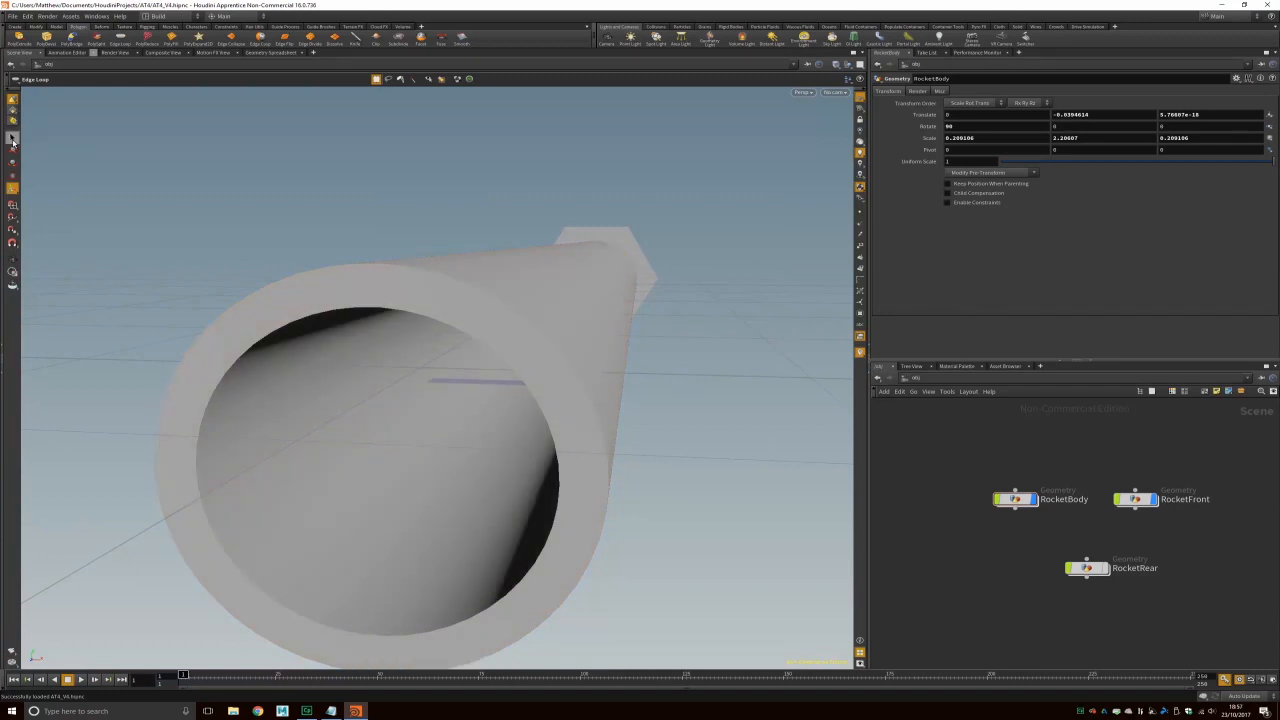
left_click(1010, 499)
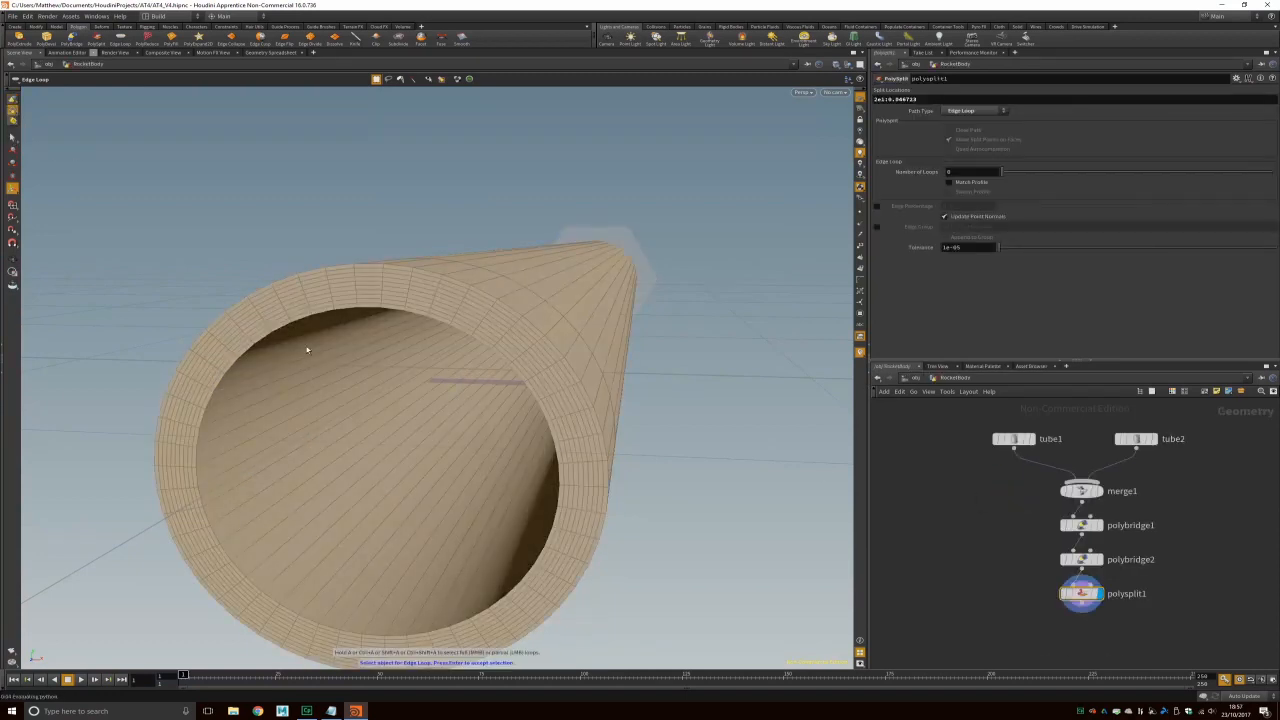
left_click(359, 422)
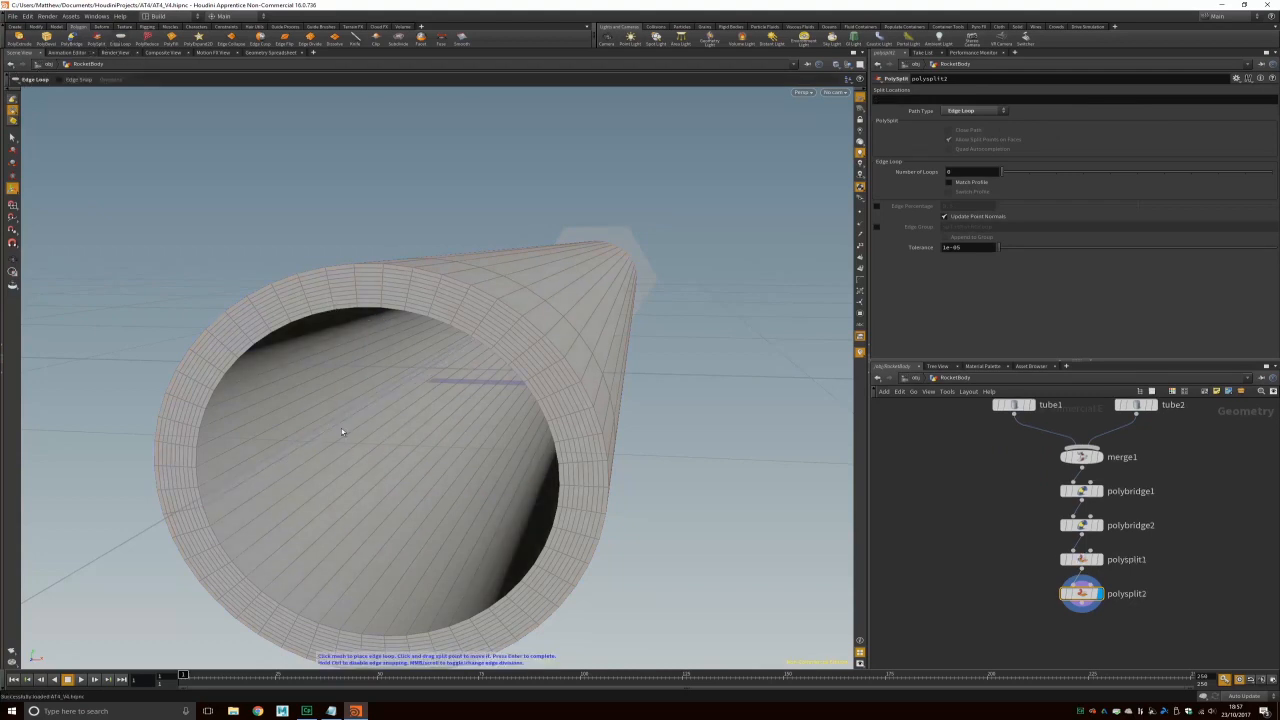
Step: Place the second edge loop near the tube's open end and inspect it
right_click_drag(414, 417, 423, 423, "alt")
left_click_drag(423, 423, 234, 449, "alt")
scroll(414, 451, "up", 8, "alt")
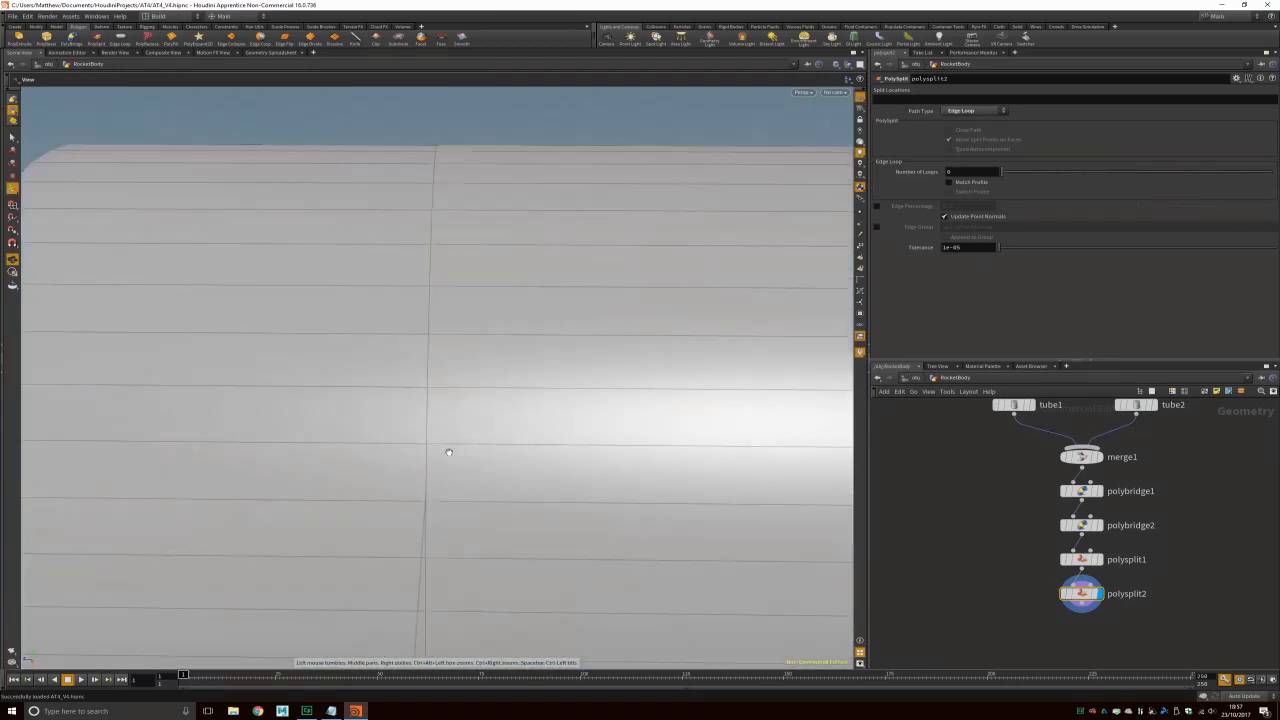
scroll(437, 440, "up", 5, "alt")
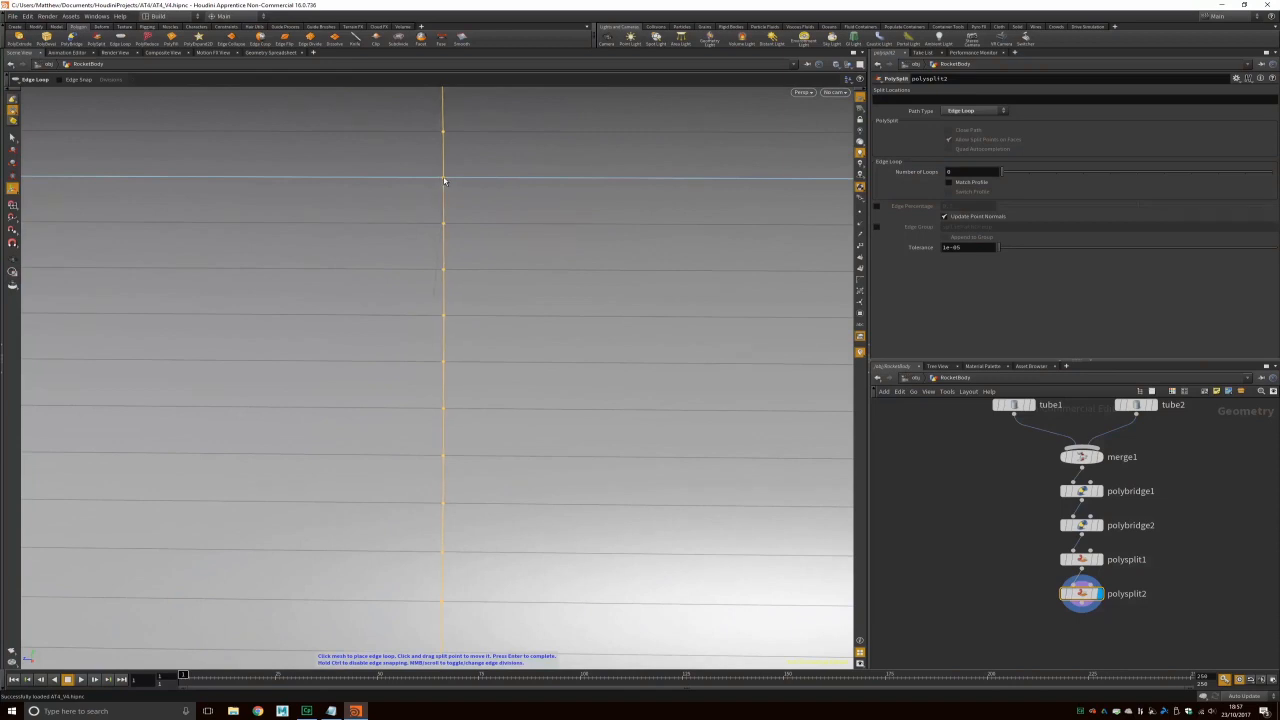
left_click(444, 181)
left_click_drag(480, 362, 423, 383, "alt")
right_click_drag(423, 383, 417, 398, "alt")
left_click_drag(417, 398, 569, 374, "alt")
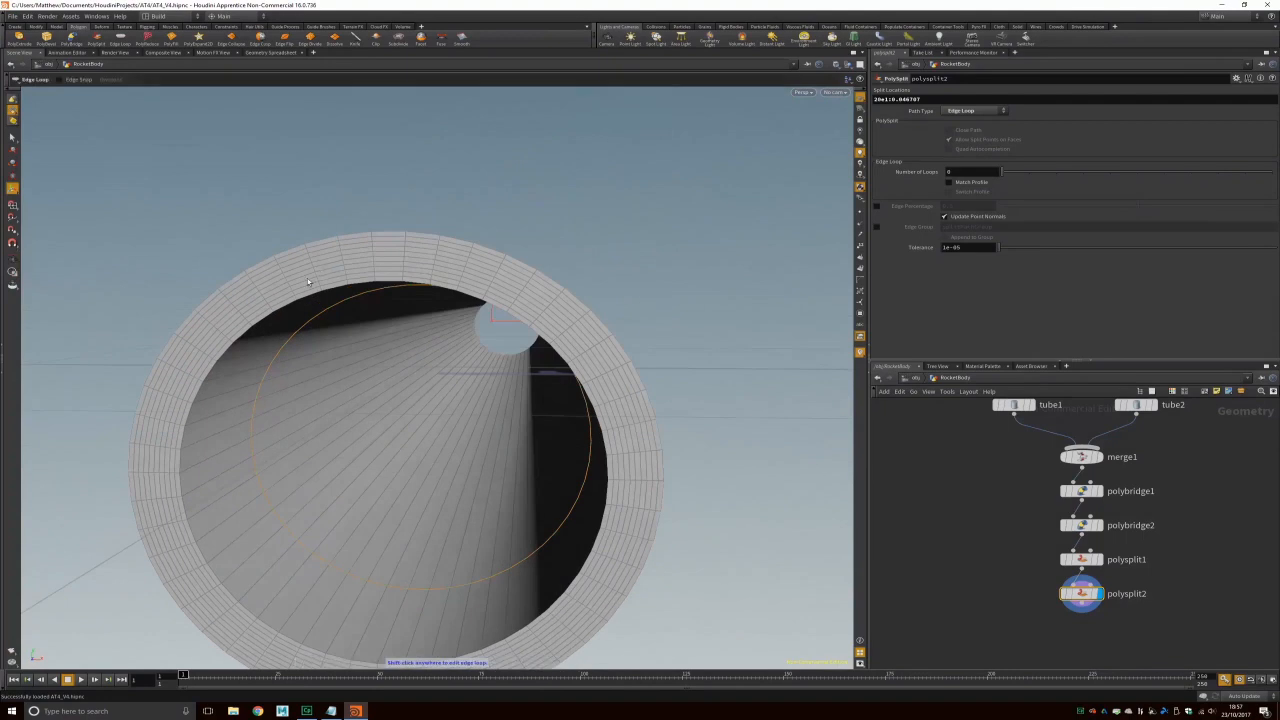
left_click_drag(397, 391, 259, 378, "alt")
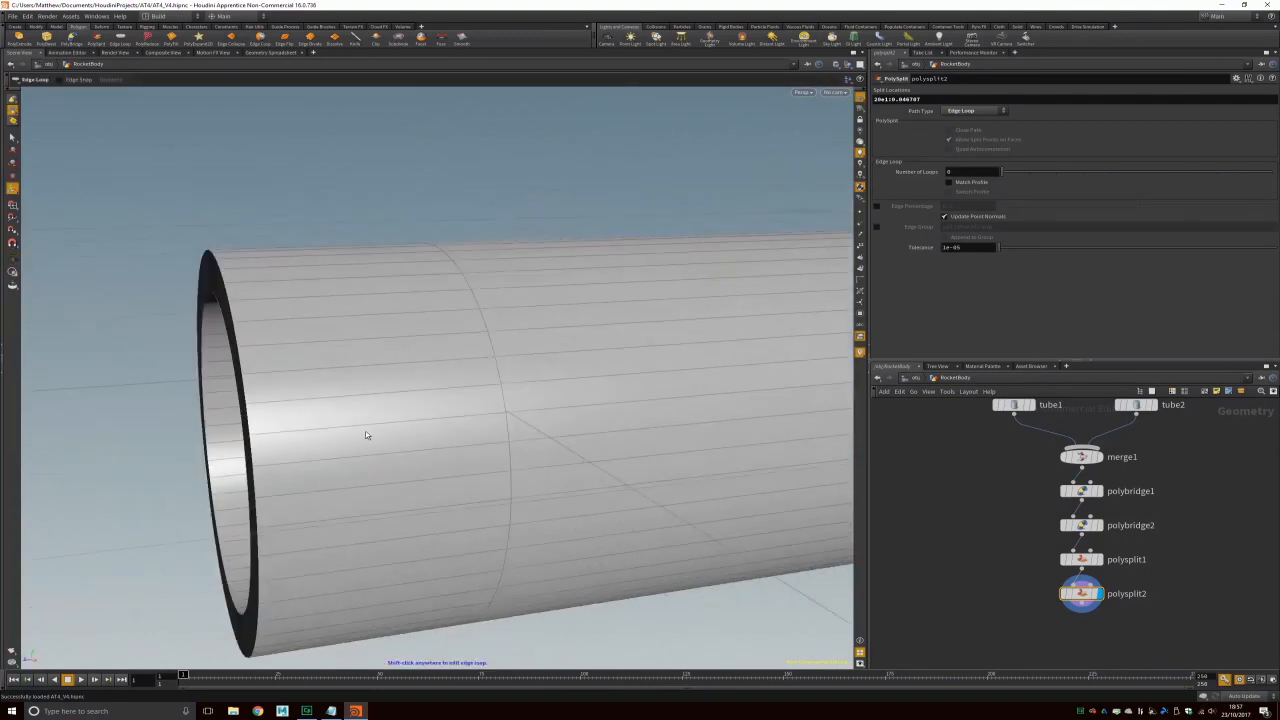
left_click_drag(477, 486, 511, 521, "alt")
left_click_drag(322, 459, 345, 400, "alt")
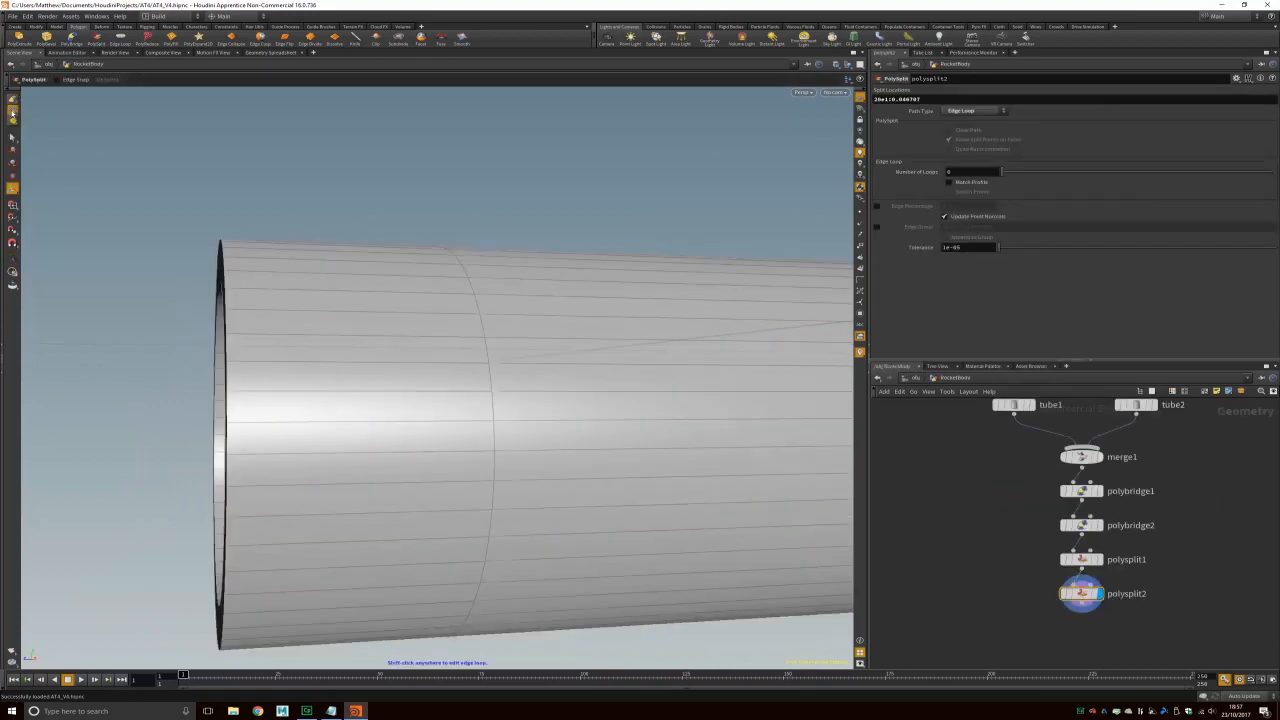
Step: Switch to point selection and box-select all points of the tube's end cap
right_click(13, 101)
left_click(30, 124)
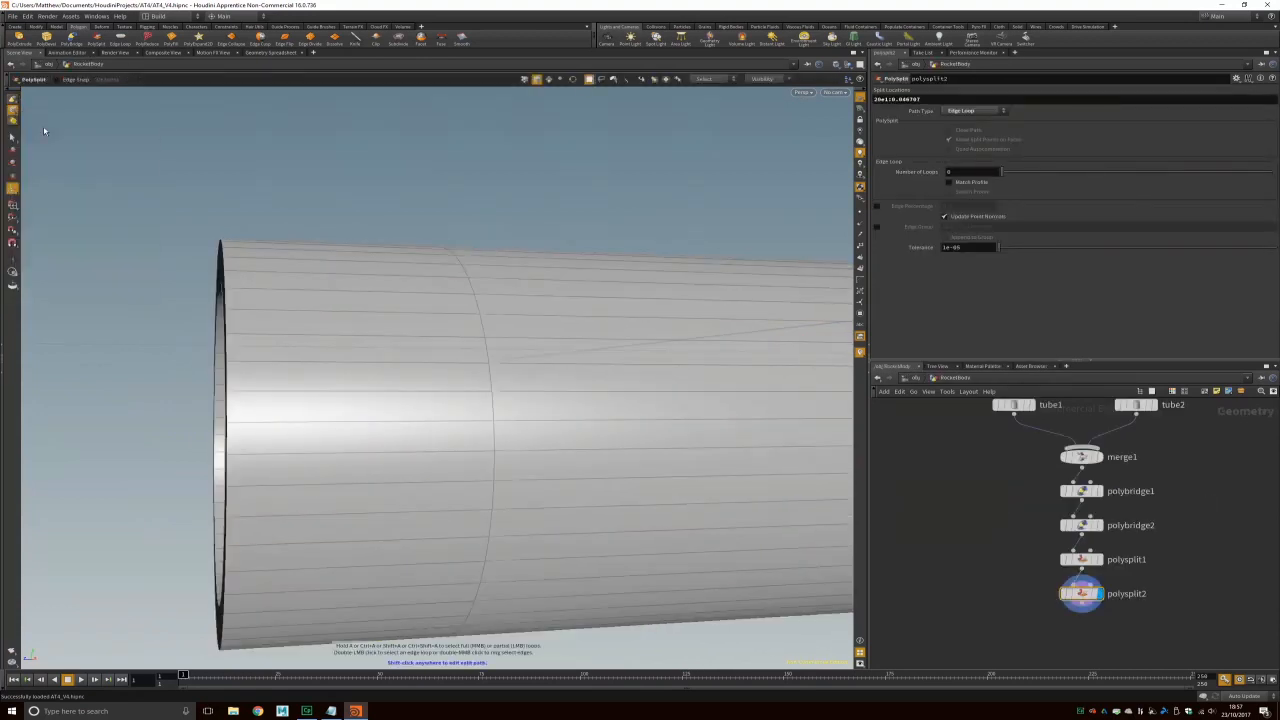
right_click(13, 113)
left_click(45, 118)
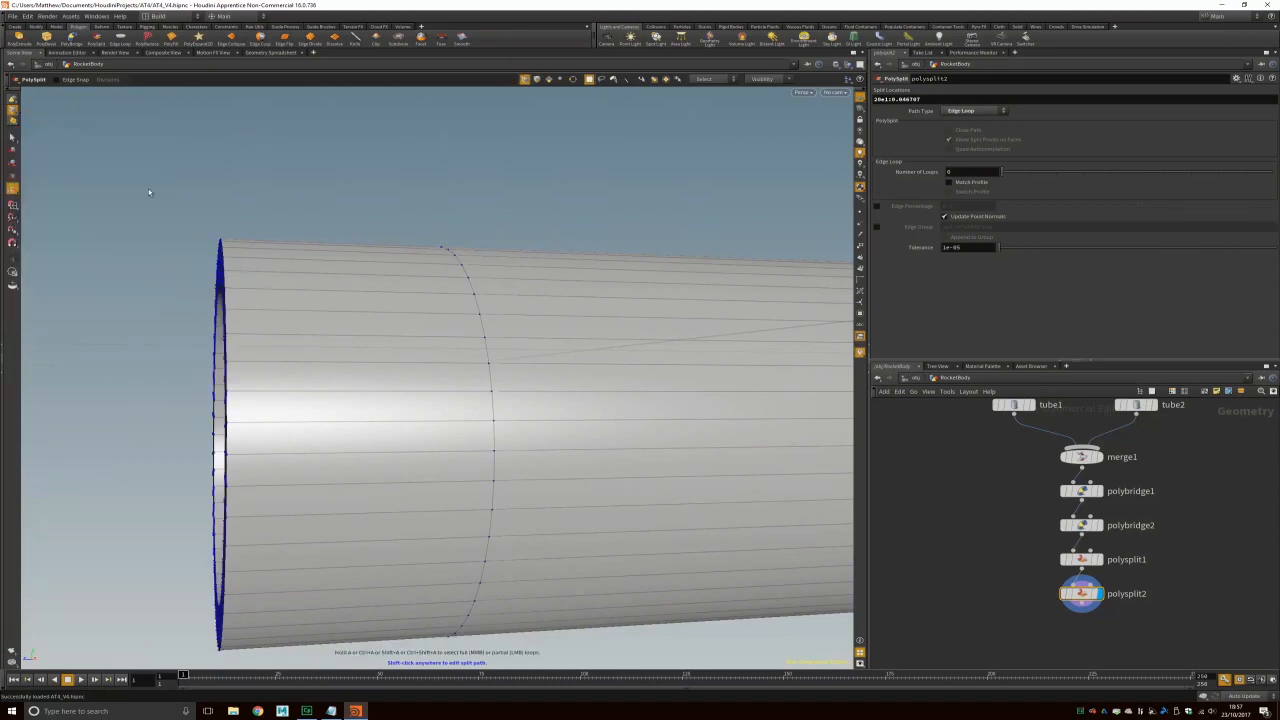
key("s")
left_click_drag(156, 146, 290, 670)
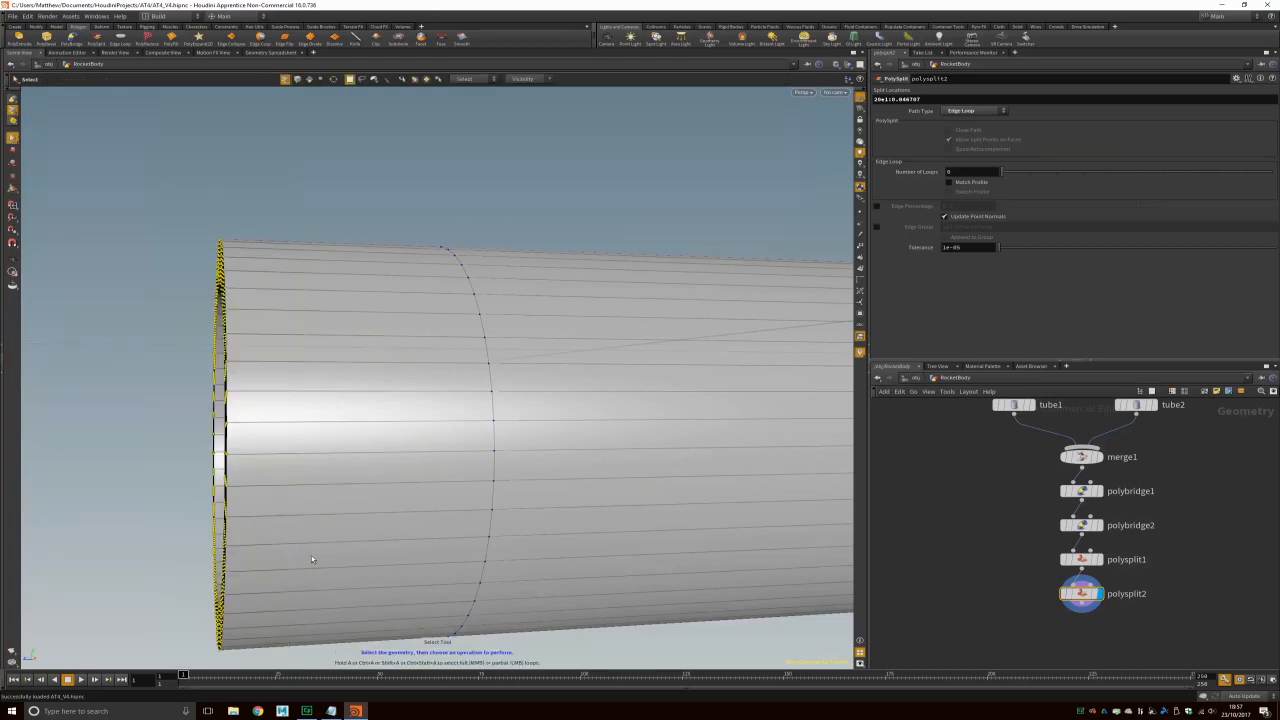
left_click_drag(294, 249, 342, 281, "alt")
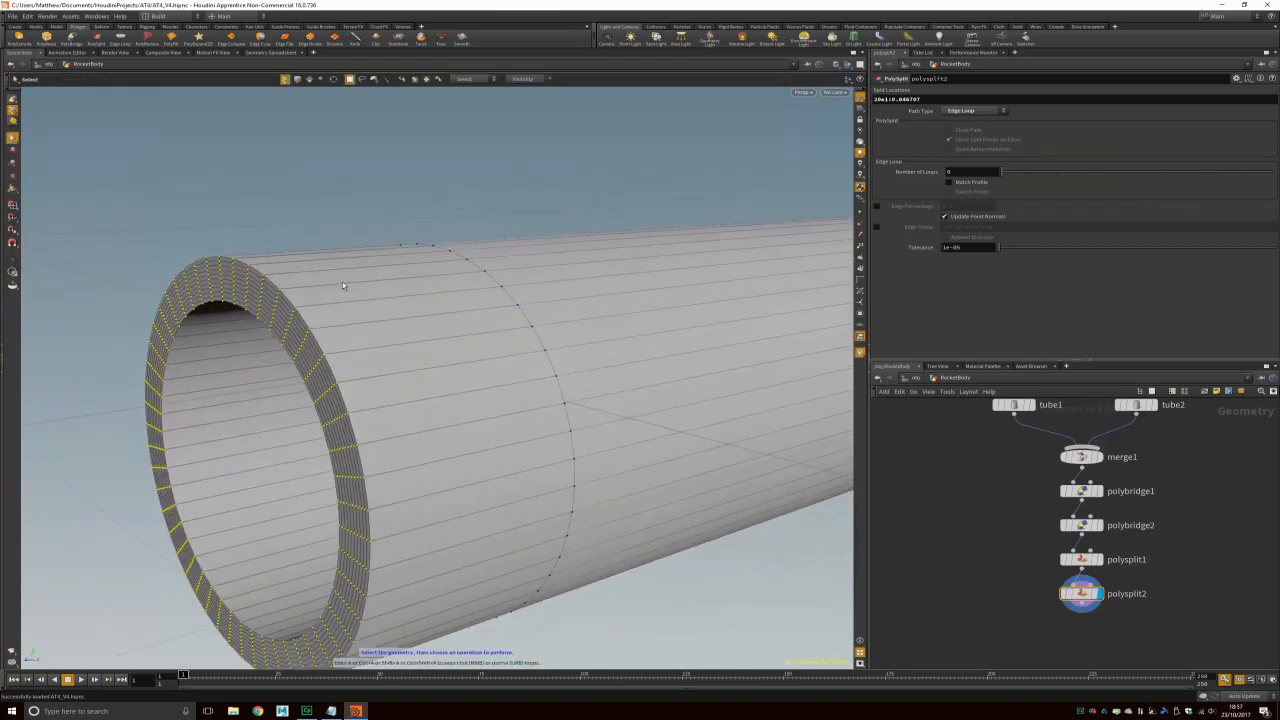
Step: Switch to the Two Views Stacked layout with perspective above the Right view
key("ctrl+2")
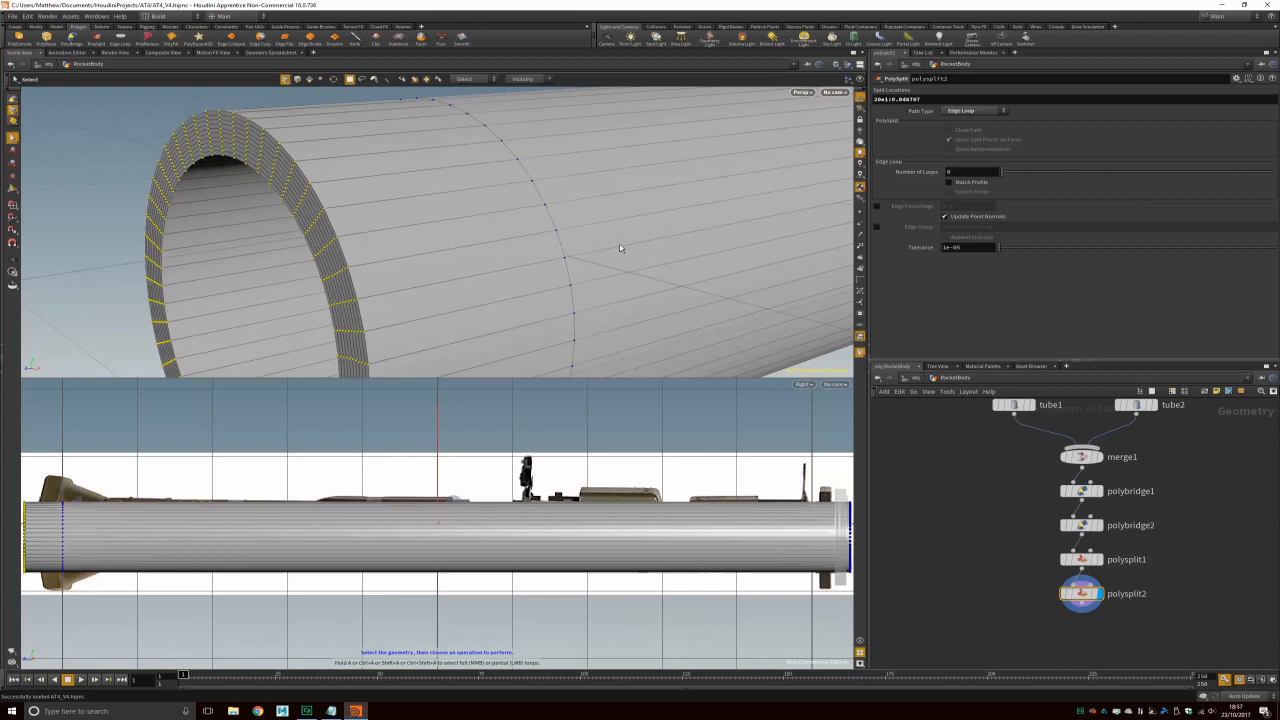
left_click_drag(387, 235, 467, 233)
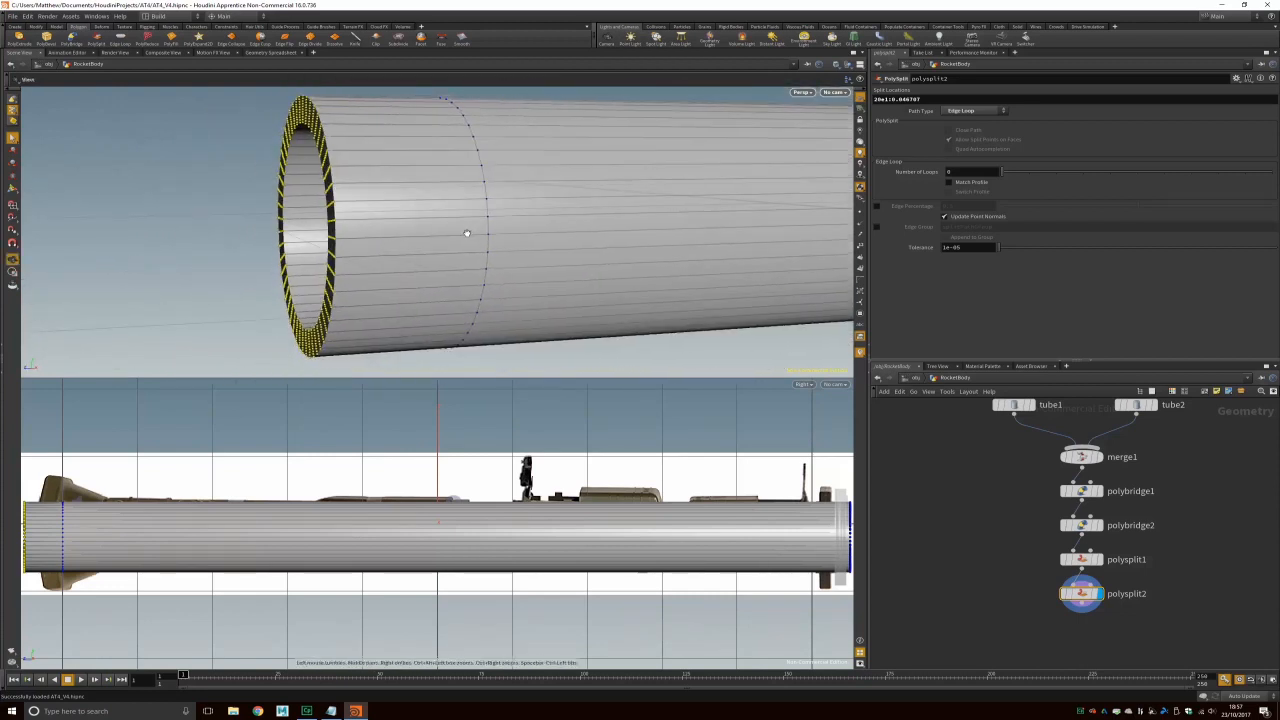
middle_click_drag(467, 233, 465, 255, "alt")
left_click(13, 16)
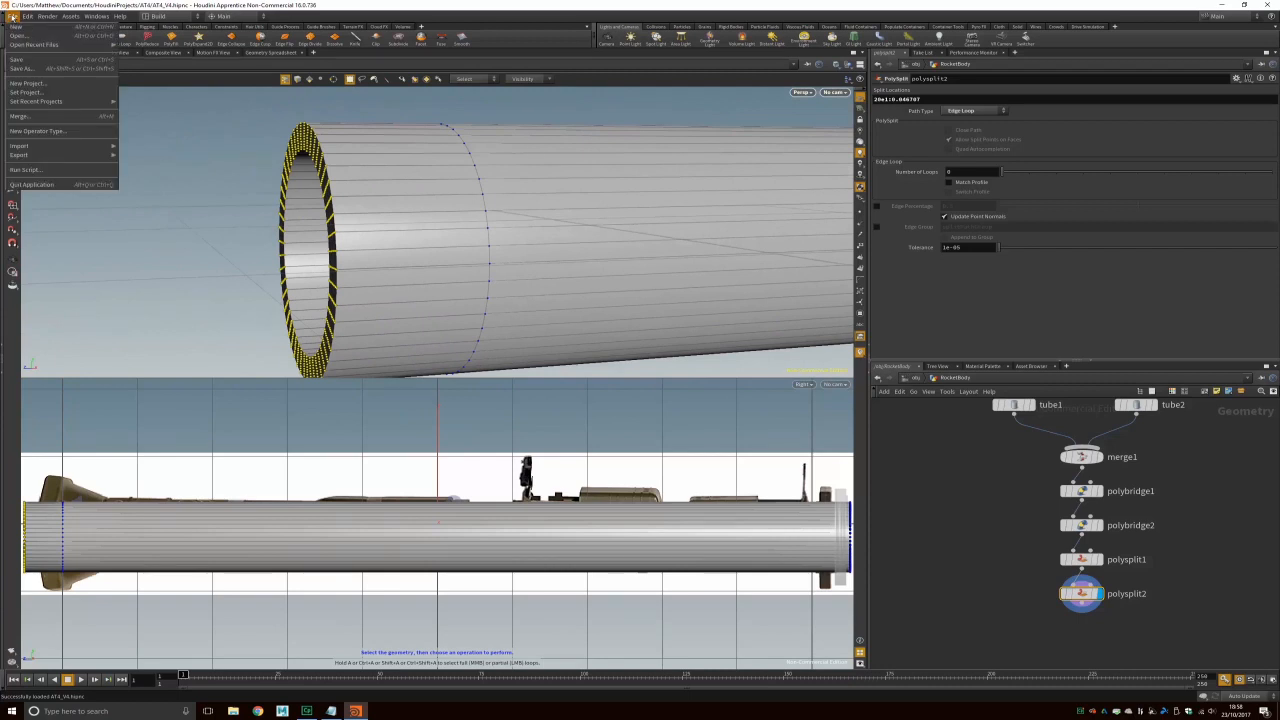
Step: Save the scene as AT4_V5.hipnc and select the points around the flare's rim
left_click(20, 68)
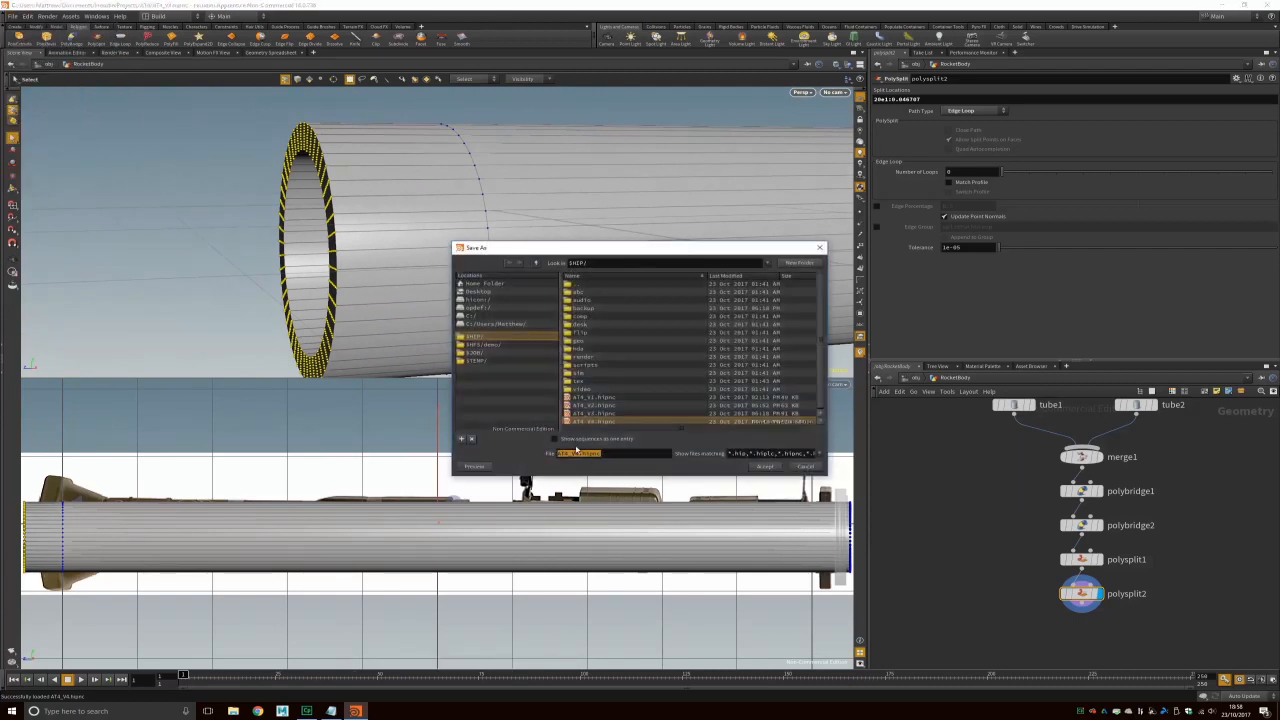
left_click(580, 453)
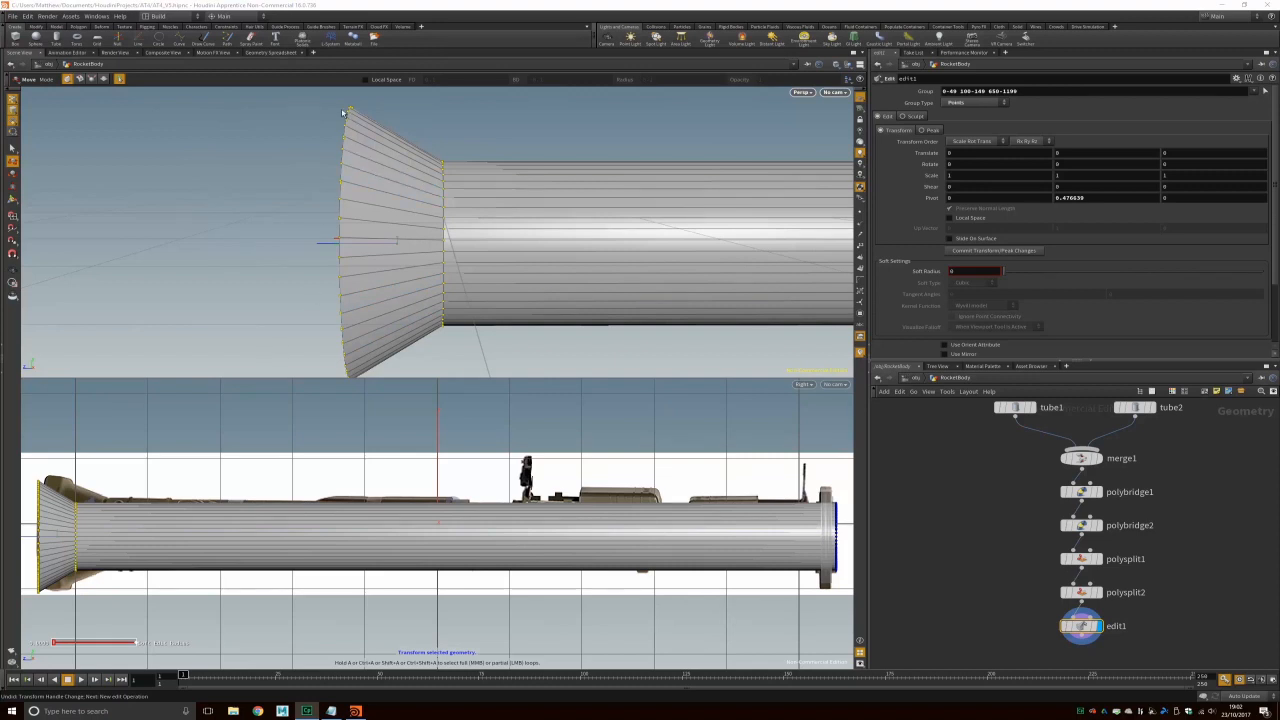
left_click_drag(335, 102, 393, 377)
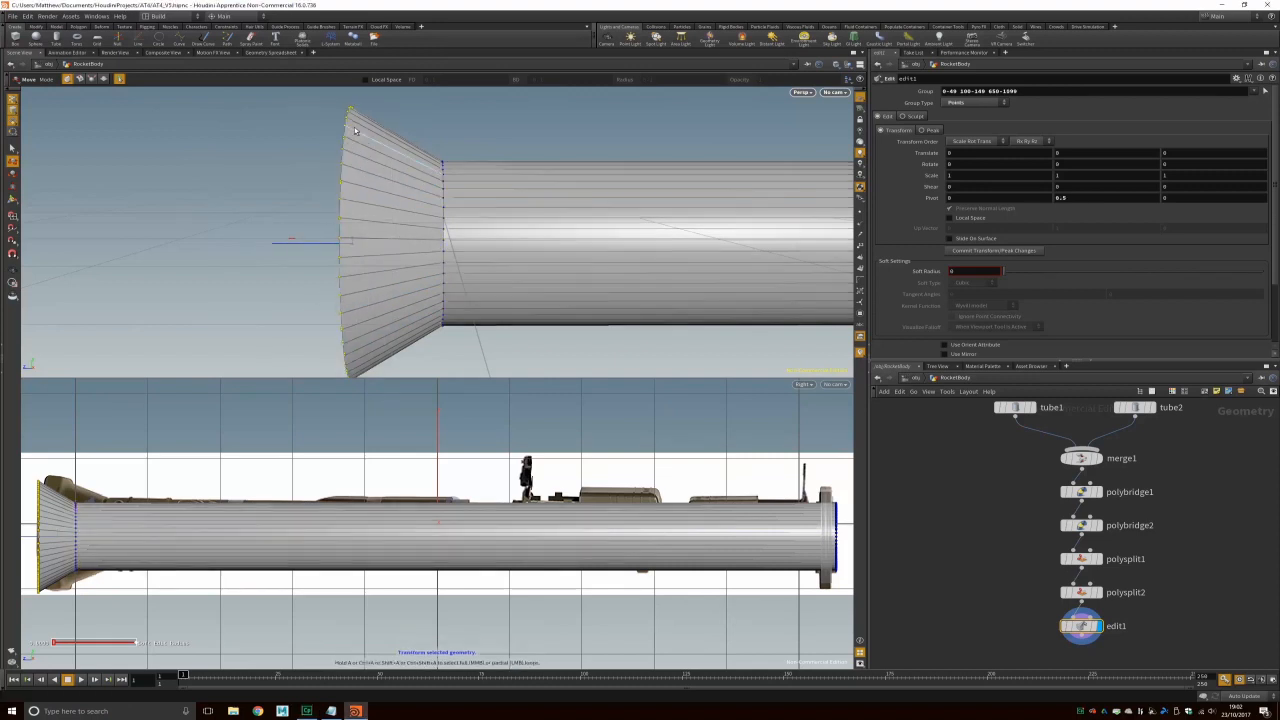
Step: Select further flare points, then return to /obj and make RocketRear visible again
left_click_drag(315, 88, 401, 430)
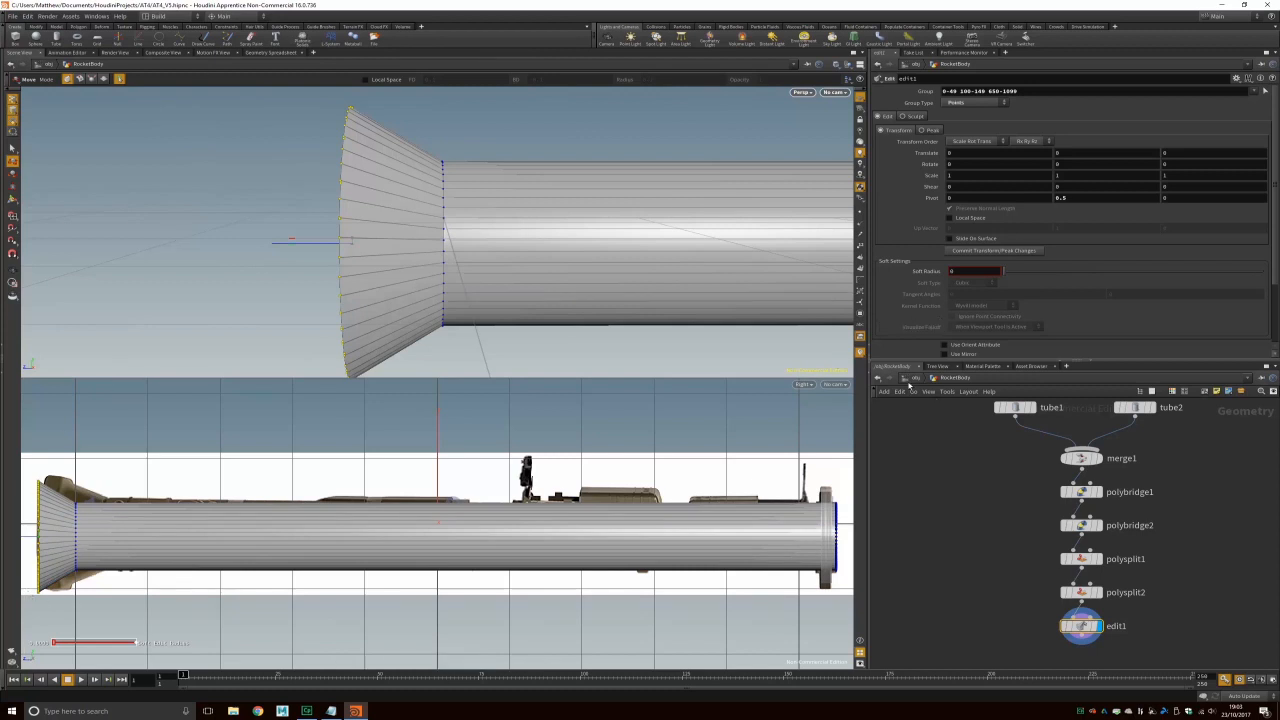
left_click(906, 378)
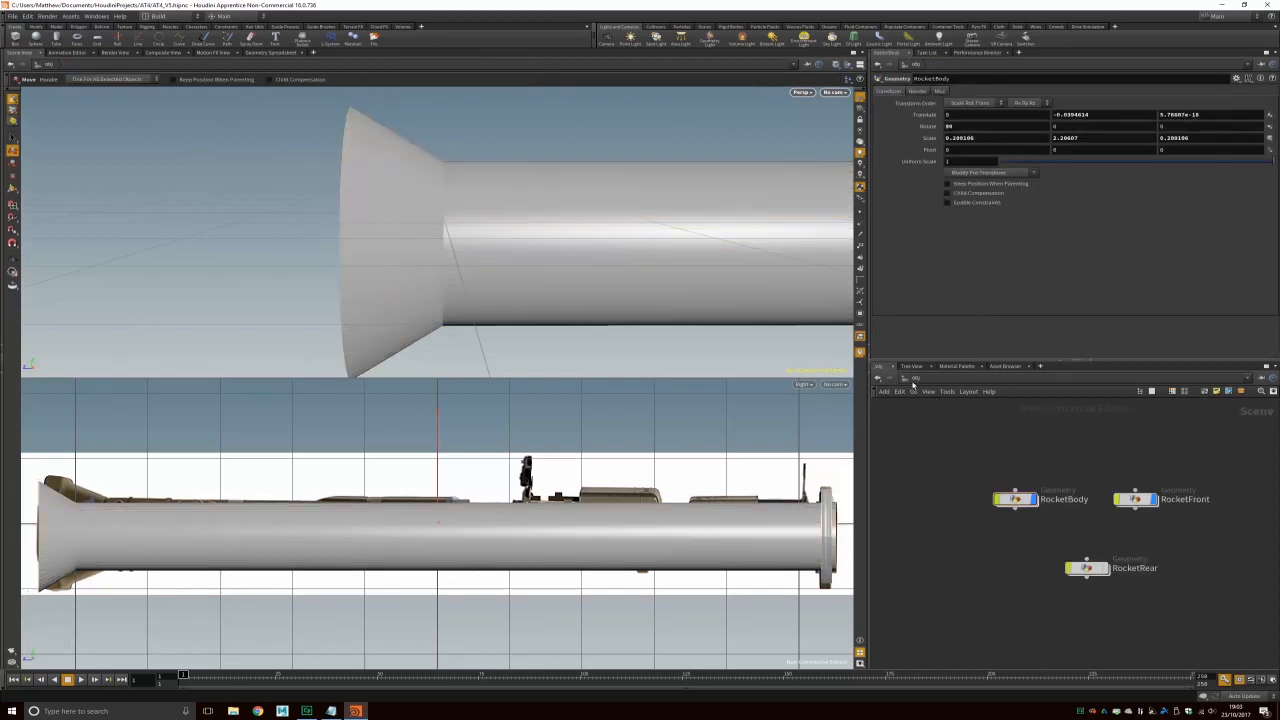
left_click(1107, 569)
Step: Select RocketRear, switch to a single perspective view, and copy the RocketFront ring
left_click(454, 180)
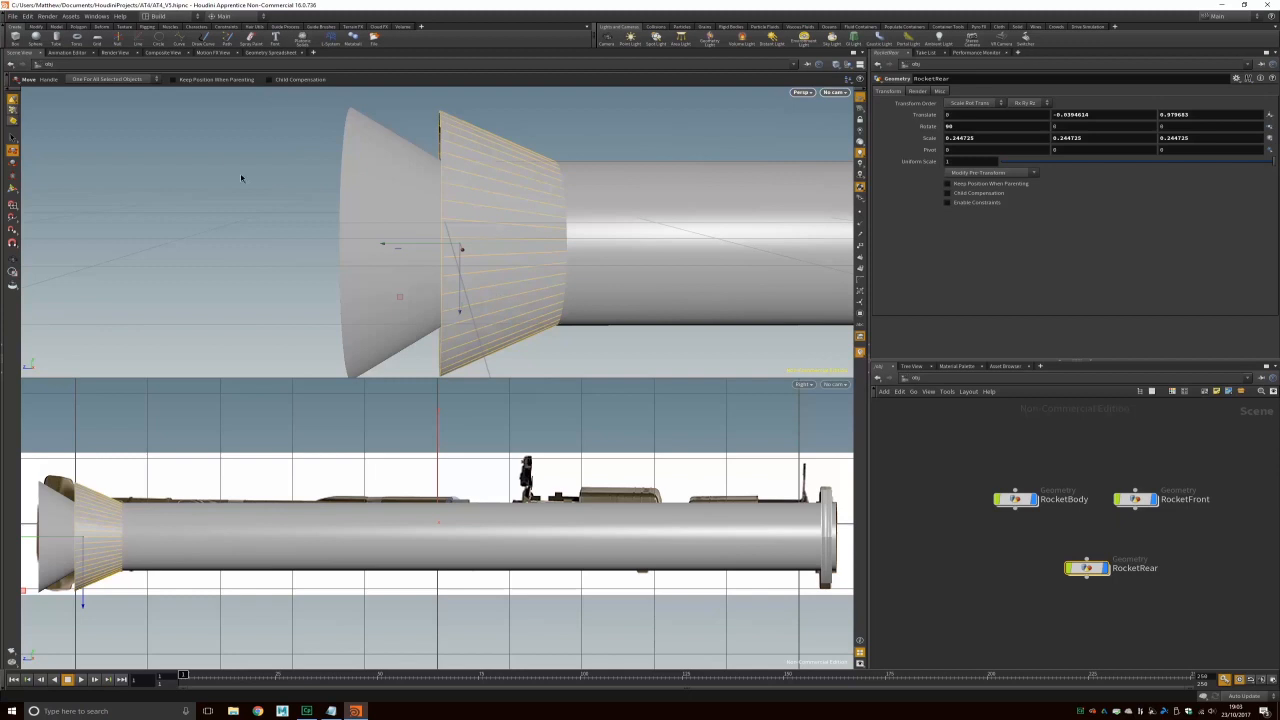
key("space+b")
left_click_drag(481, 313, 657, 312, "alt")
left_click(774, 266)
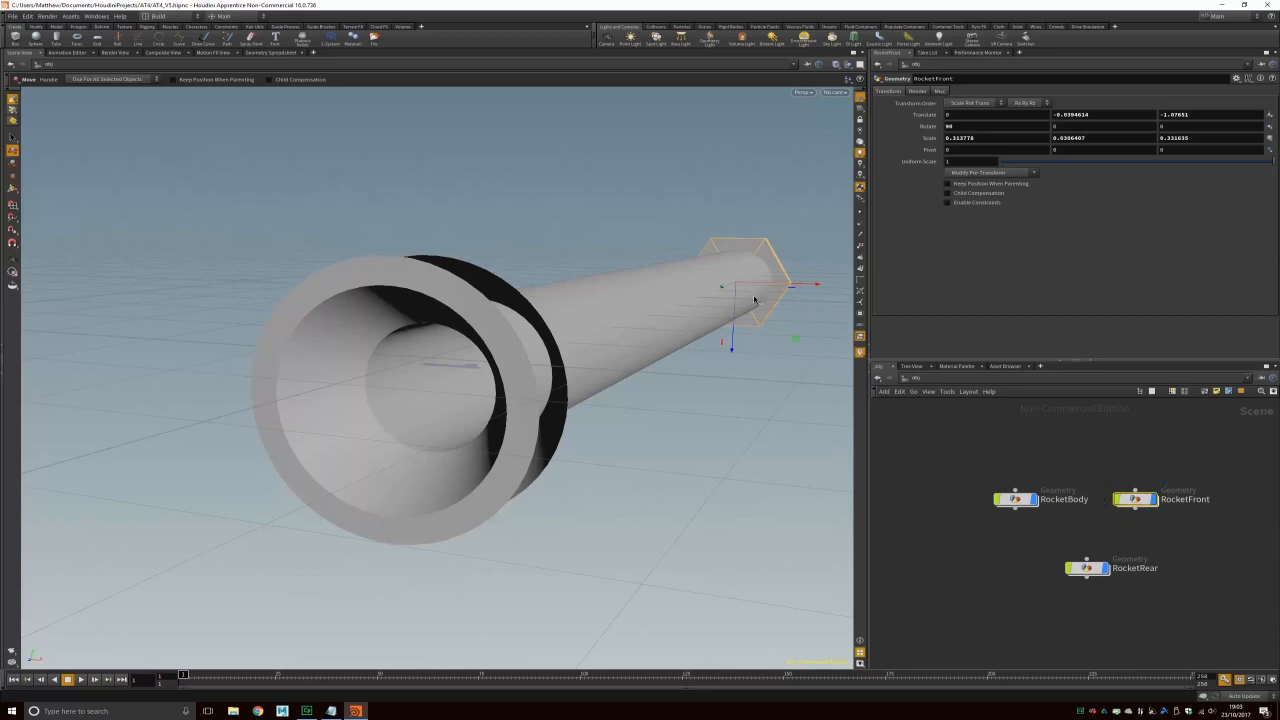
key("ctrl+c")
Step: Paste a RocketFront copy and slide it back to the rocket's rear end
key("ctrl+v")
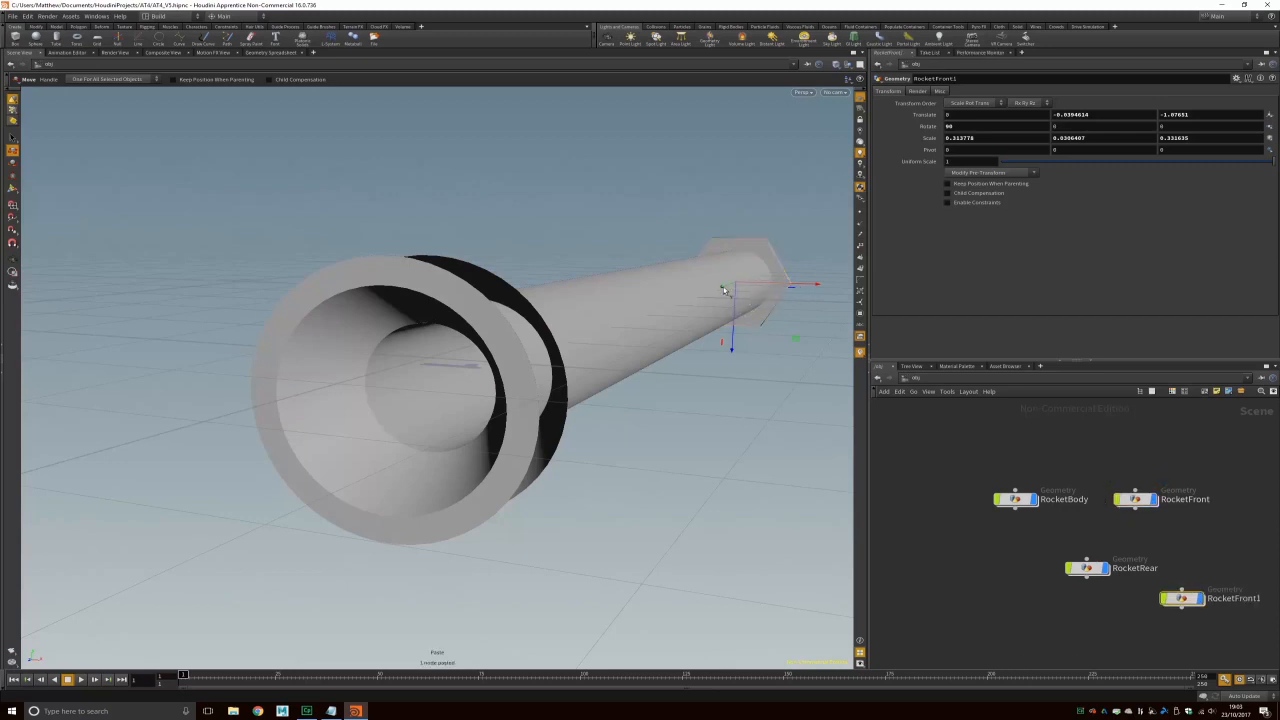
left_click_drag(724, 290, 395, 405)
key("Escape")
left_click_drag(646, 310, 477, 349)
key("t")
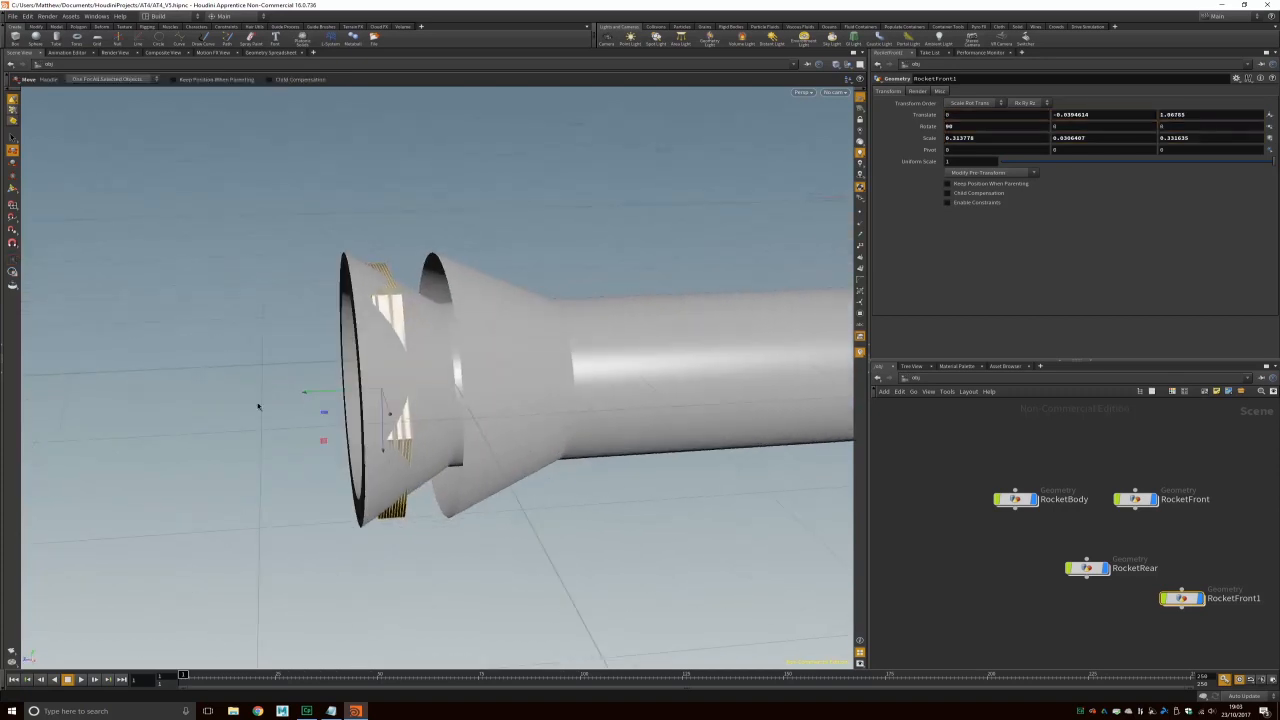
left_click_drag(303, 394, 334, 382)
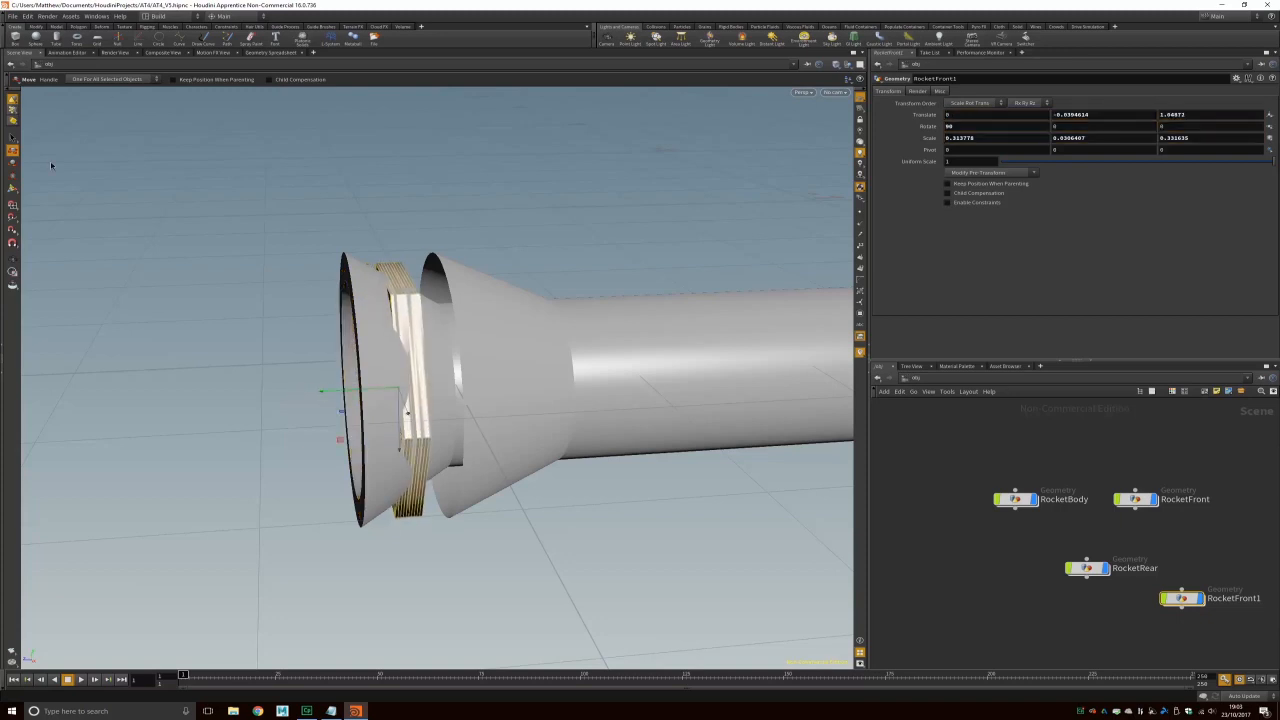
Step: Enlarge the ring copy to about 0.397, 0.097, 0.419 and use perspective-over-side layout
left_click(13, 176)
left_click_drag(403, 322, 545, 362)
key("Escape")
key("r")
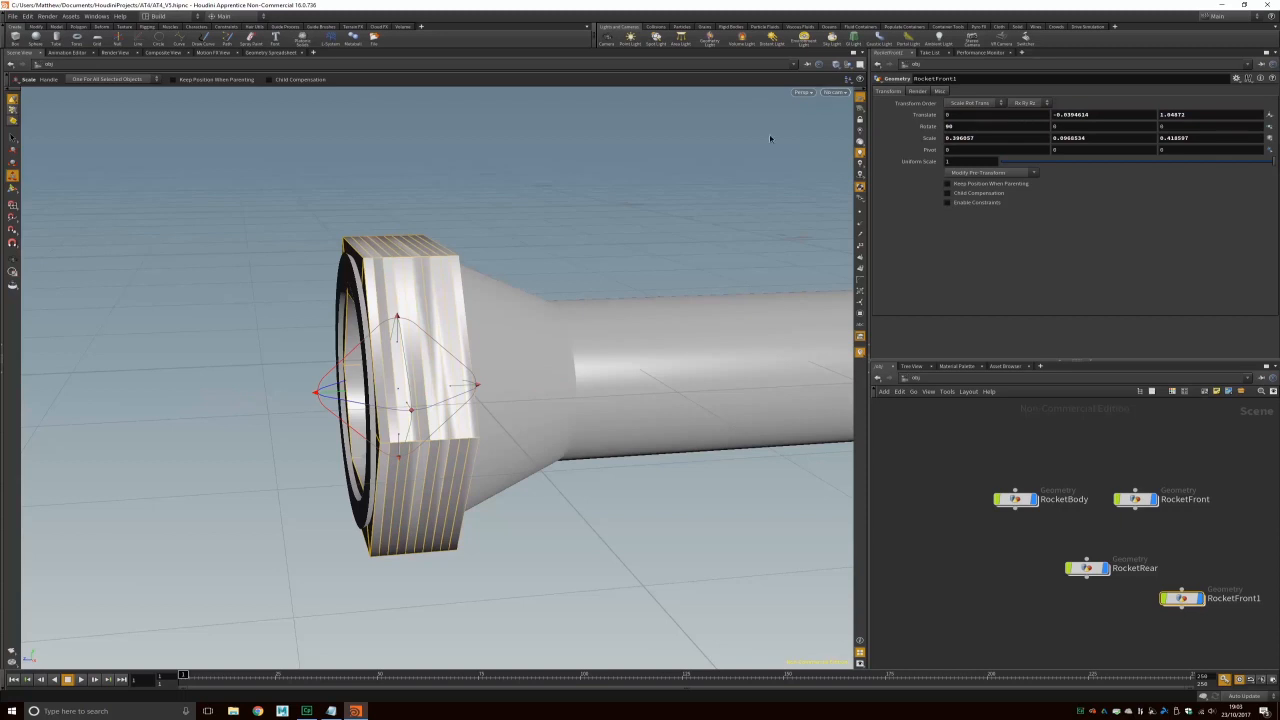
key("space+b")
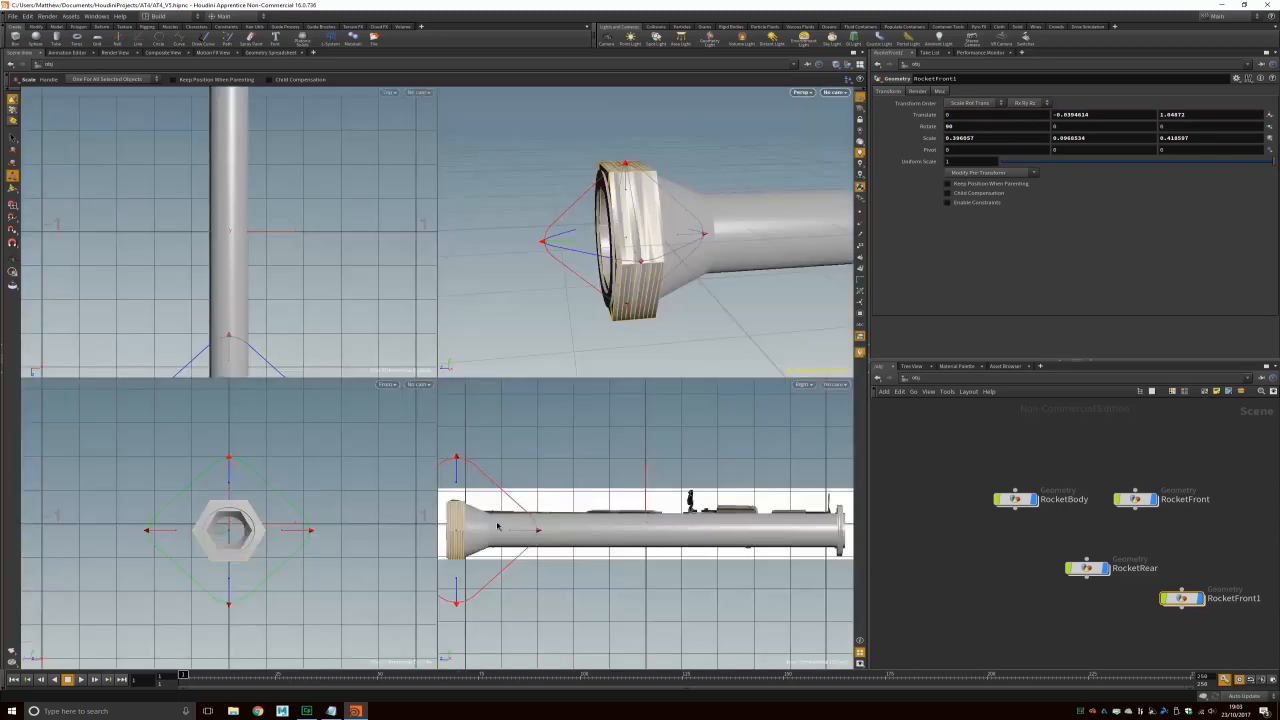
key("ctrl+3")
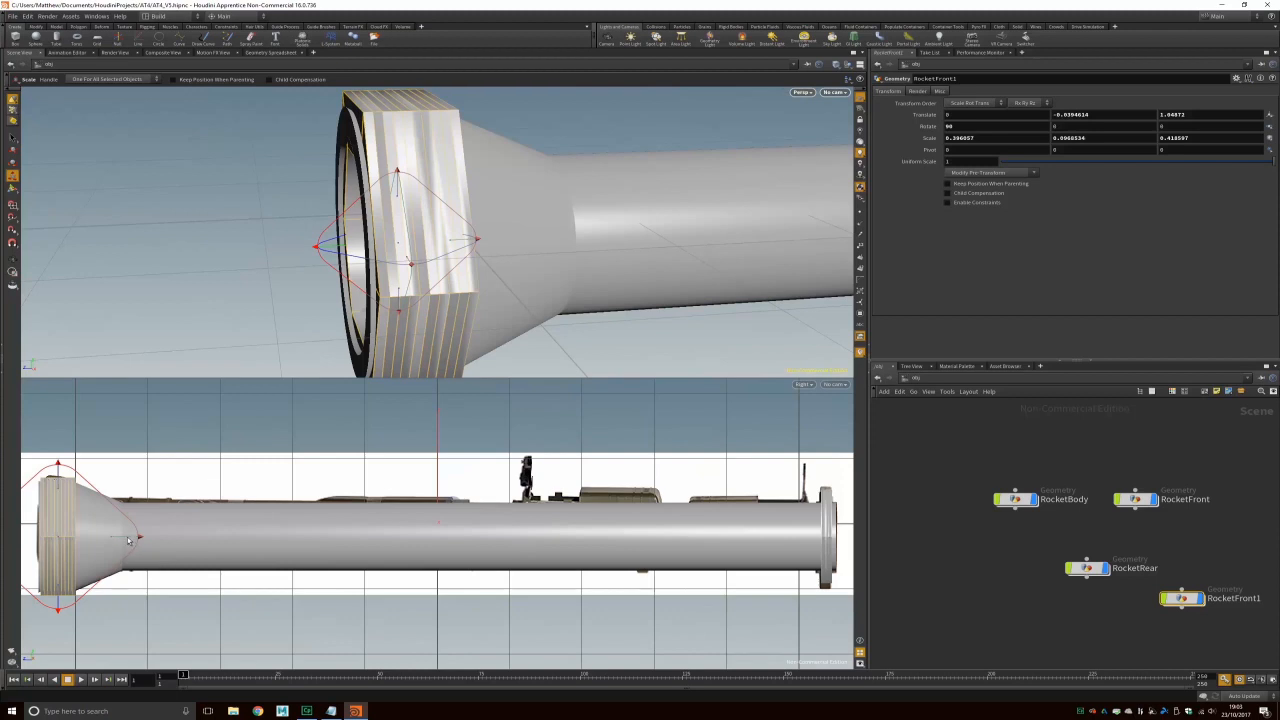
Step: Fine-tune RocketFront1 onto the flared end near Translate Z 1.055 and place its node below RocketRear
left_click(12, 150)
left_click_drag(355, 245, 317, 252)
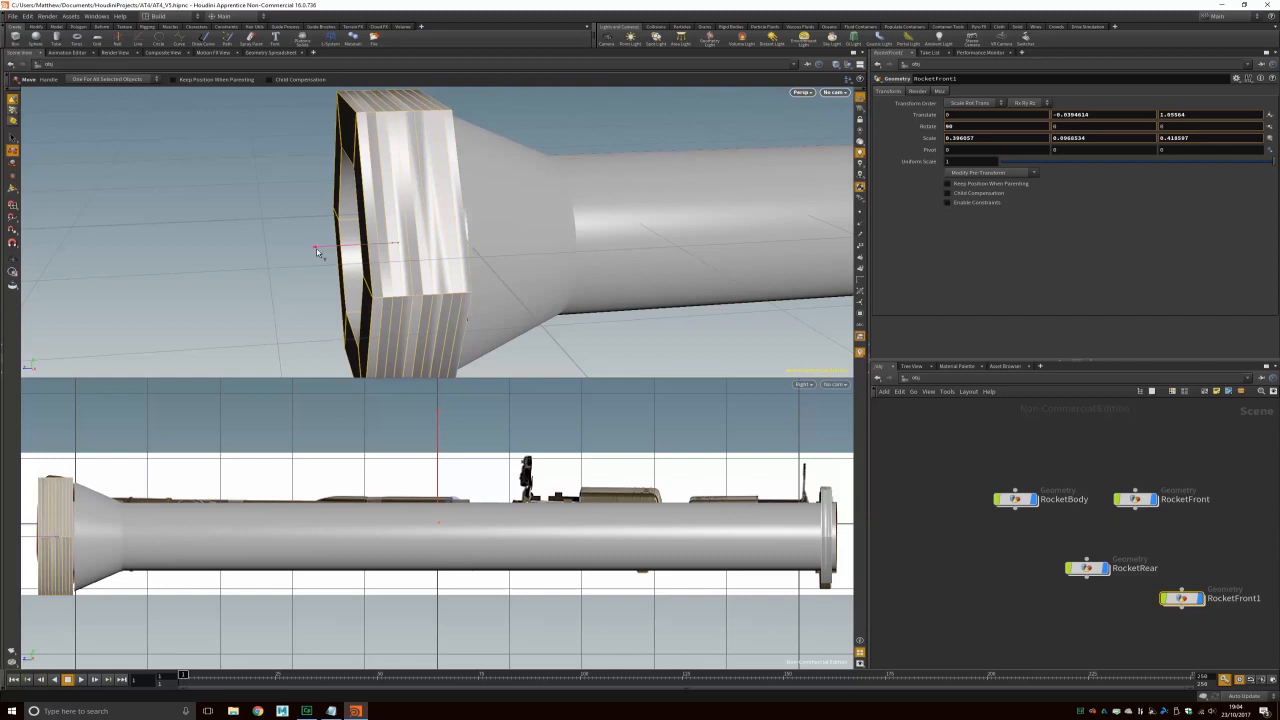
left_click_drag(317, 252, 319, 253)
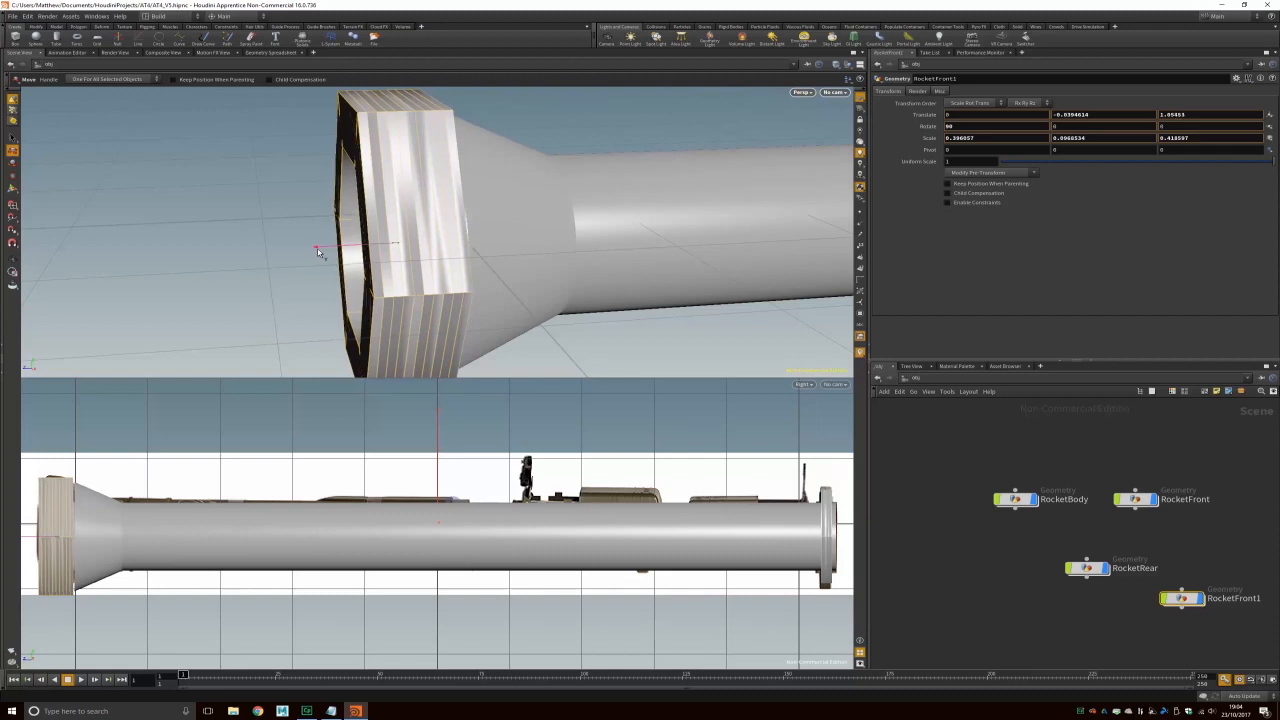
left_click_drag(318, 252, 320, 250)
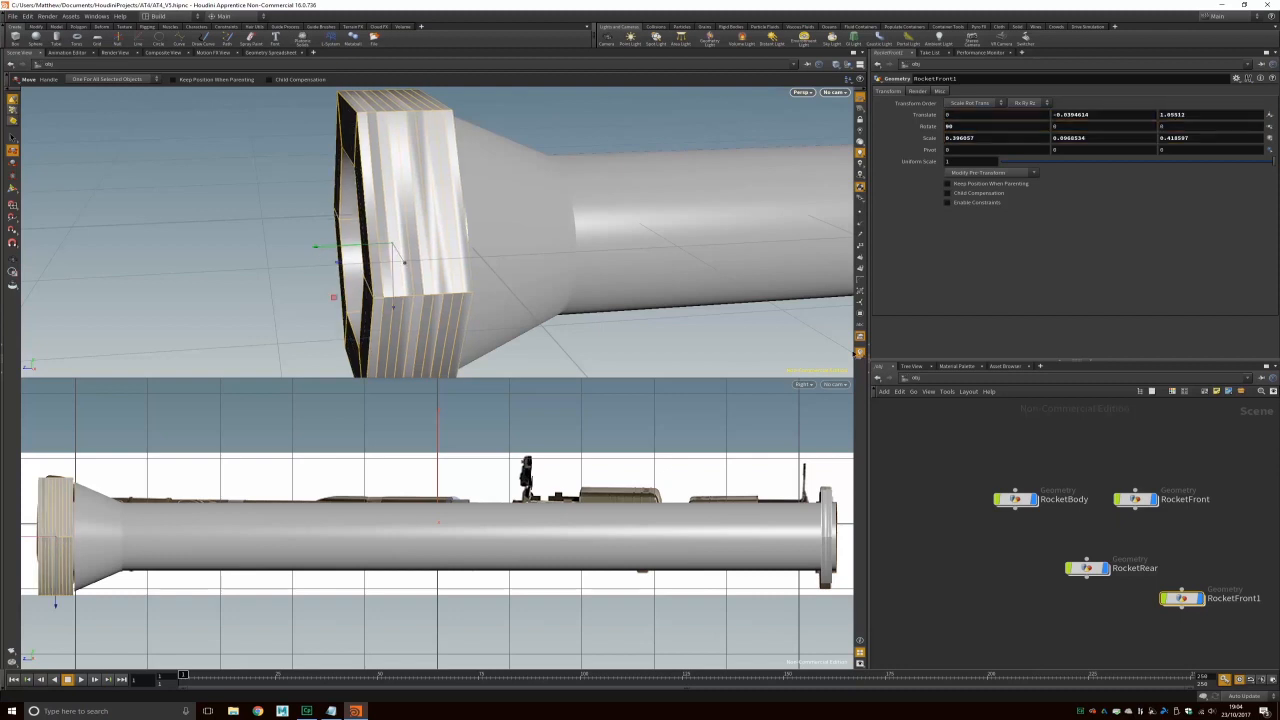
left_click_drag(1180, 603, 1087, 609)
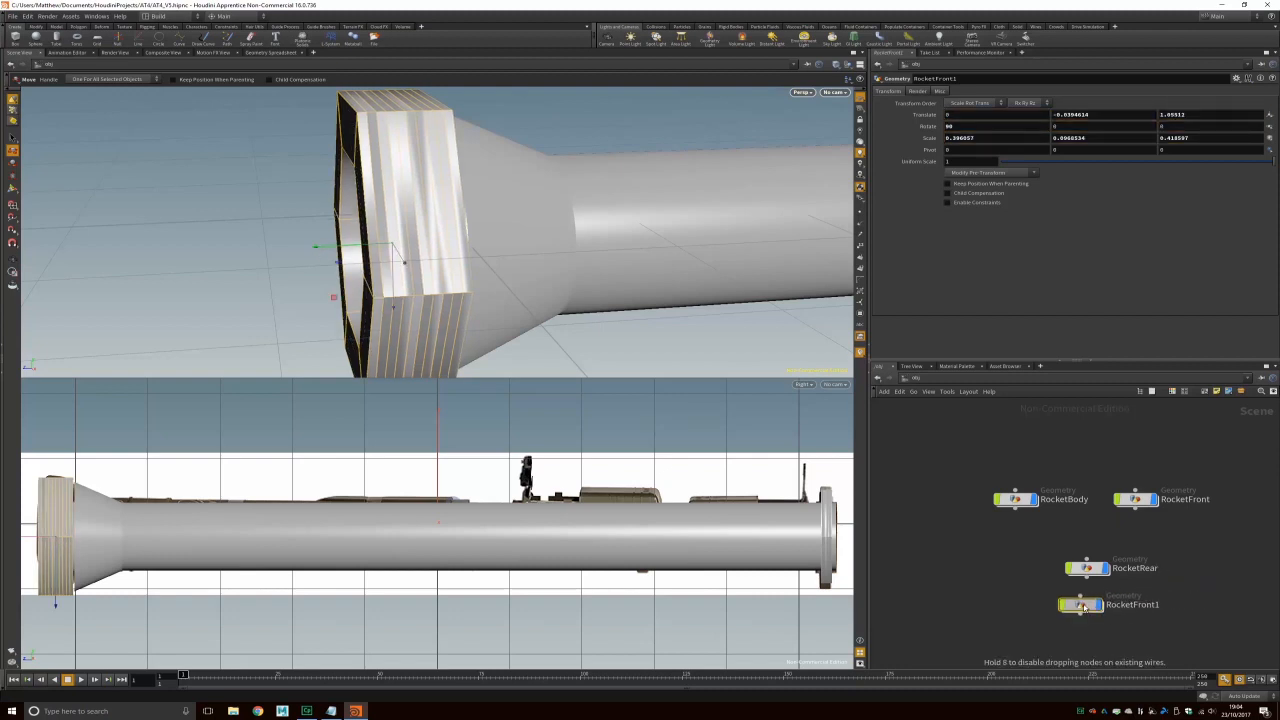
Step: Rename the RocketFront1 node to RocketRearHex
left_click(1147, 610)
left_click_drag(1180, 606, 1147, 607)
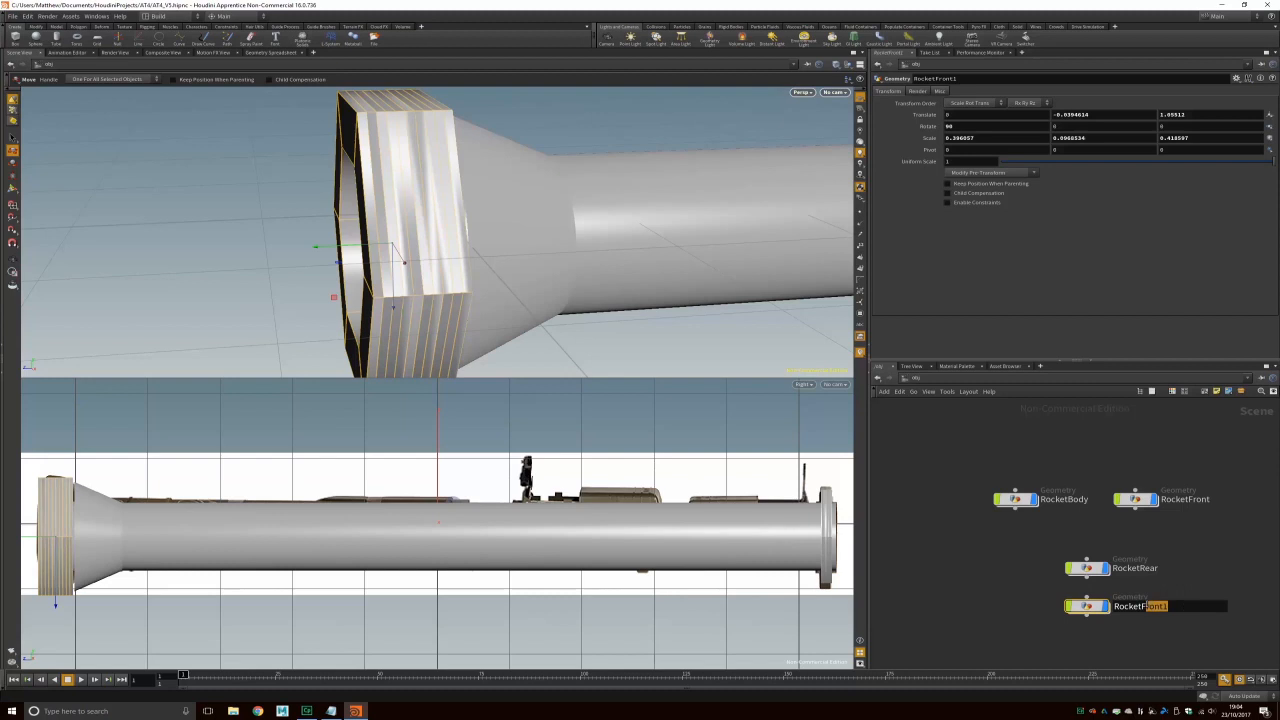
type("Re")
type("arHex")
key("Return")
Step: Inside RocketRearHex, adjust polyextrude1's Distance to deepen the inward extrusion, then return to /obj
double_click(1089, 605)
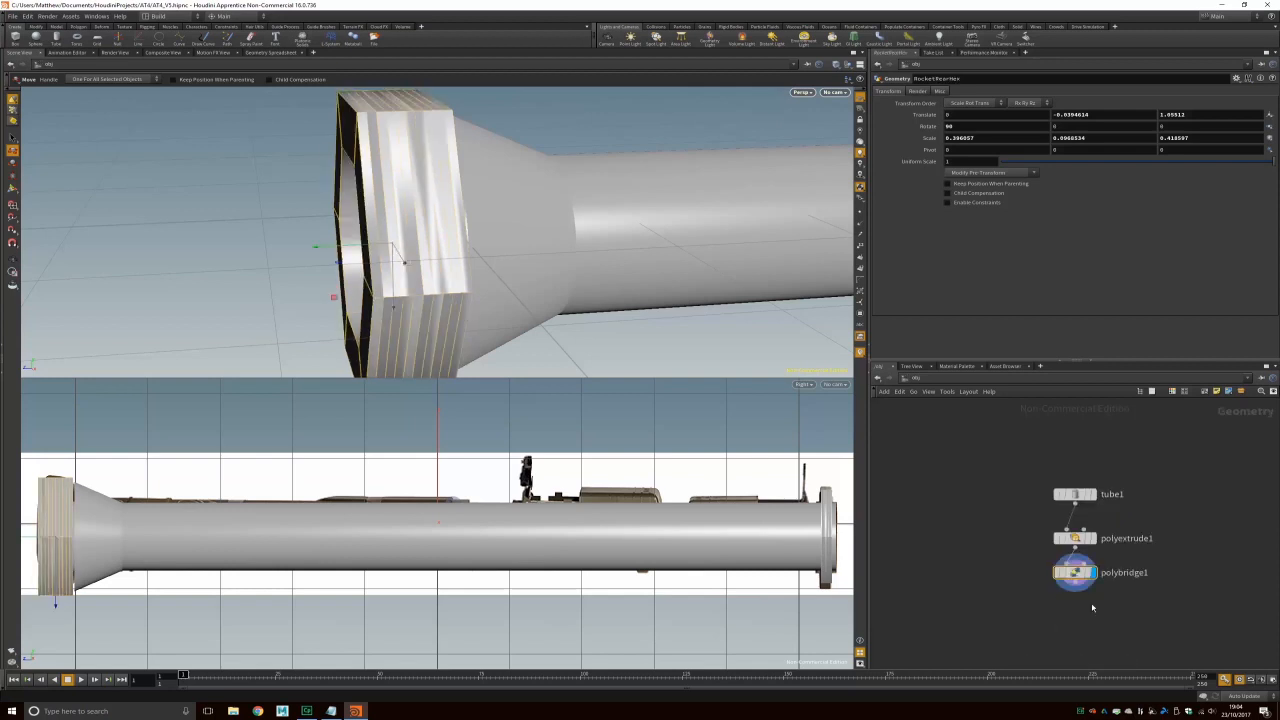
left_click(1076, 538)
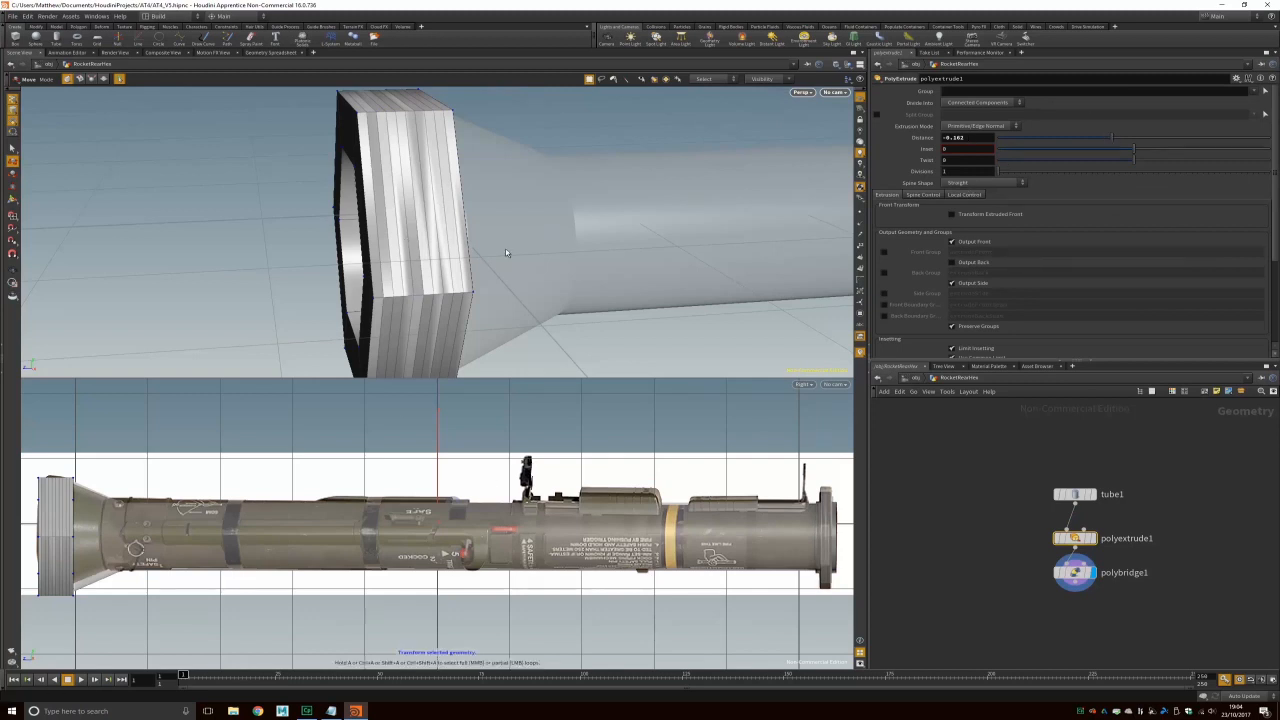
left_click_drag(440, 281, 608, 260, "alt")
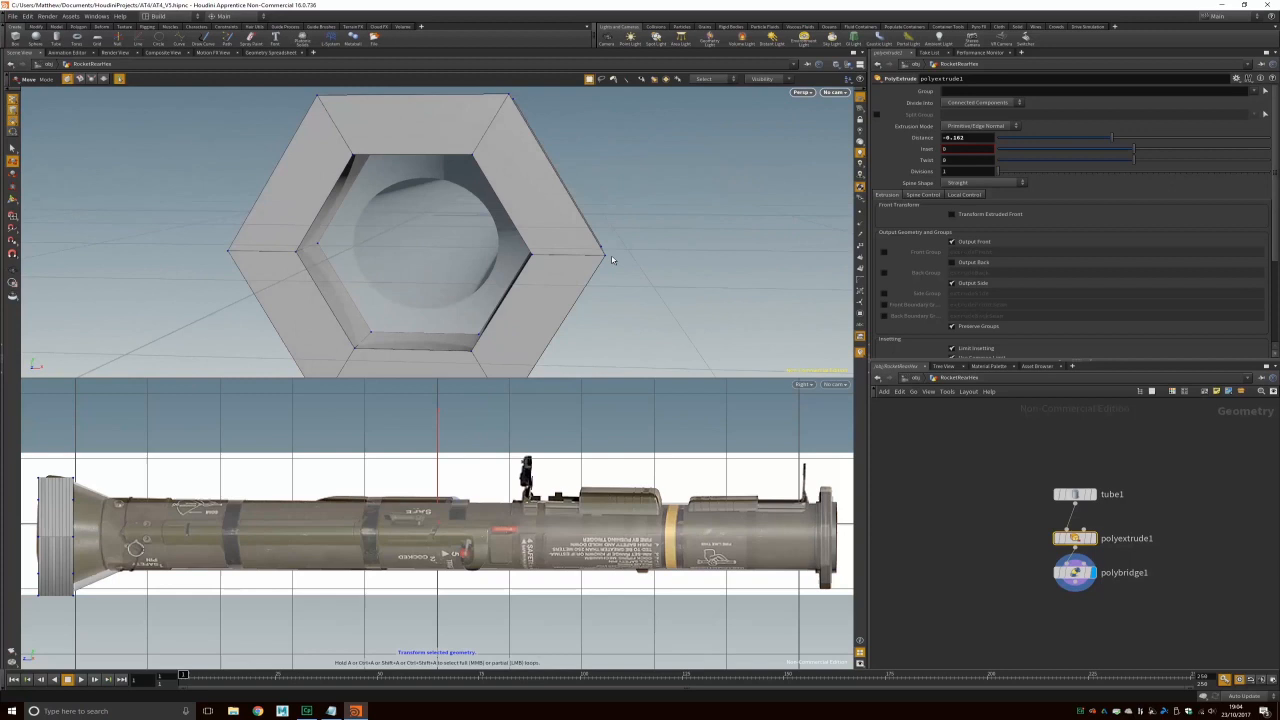
mouse_move(1110, 137)
left_mouse_down()
mouse_move(1096, 138)
mouse_move(1122, 136)
mouse_move(1106, 136)
left_mouse_up()
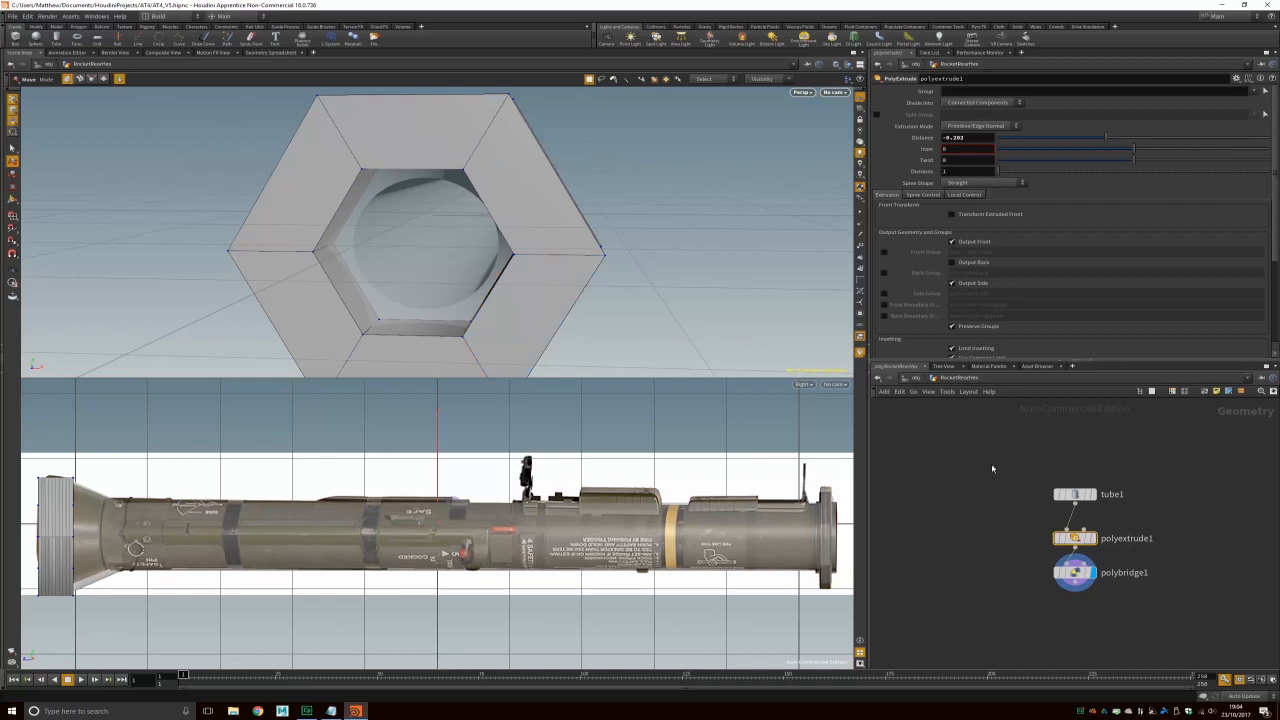
left_click(914, 378)
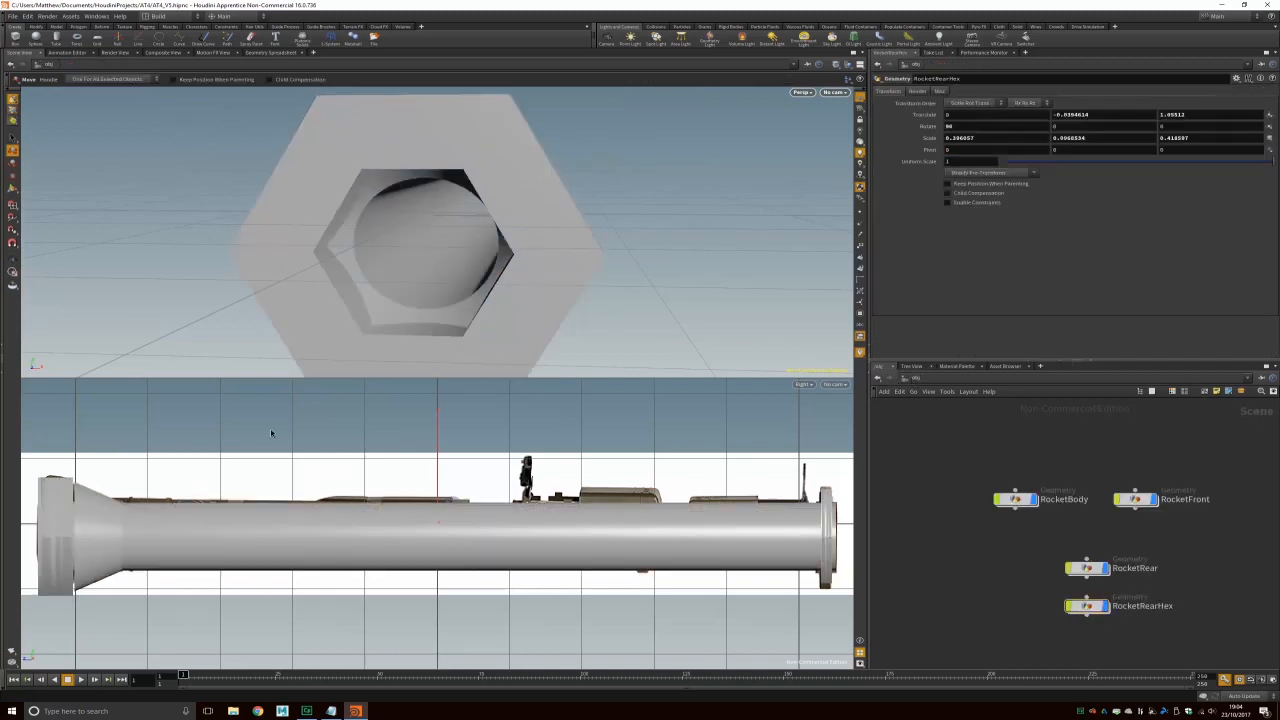
Step: In single perspective view, set RocketRearHex's polyextrude1 Distance to about -0.075
key("space+b")
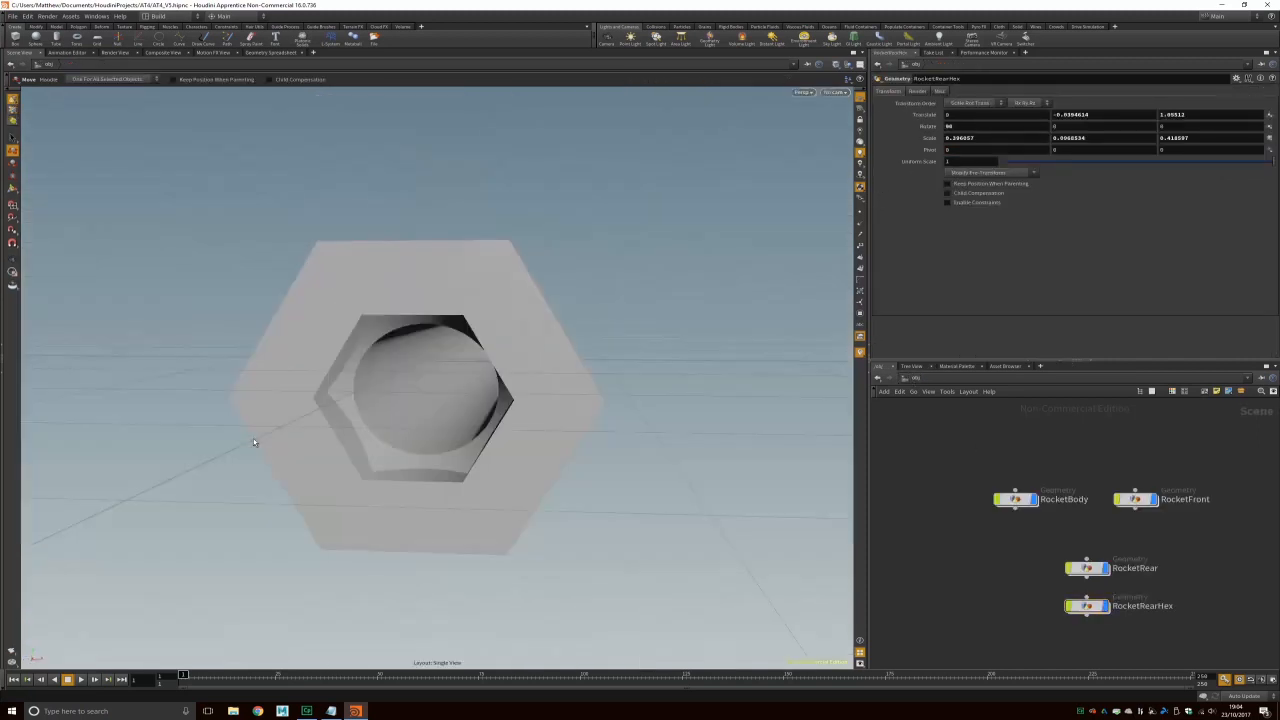
left_click_drag(543, 294, 509, 338, "alt")
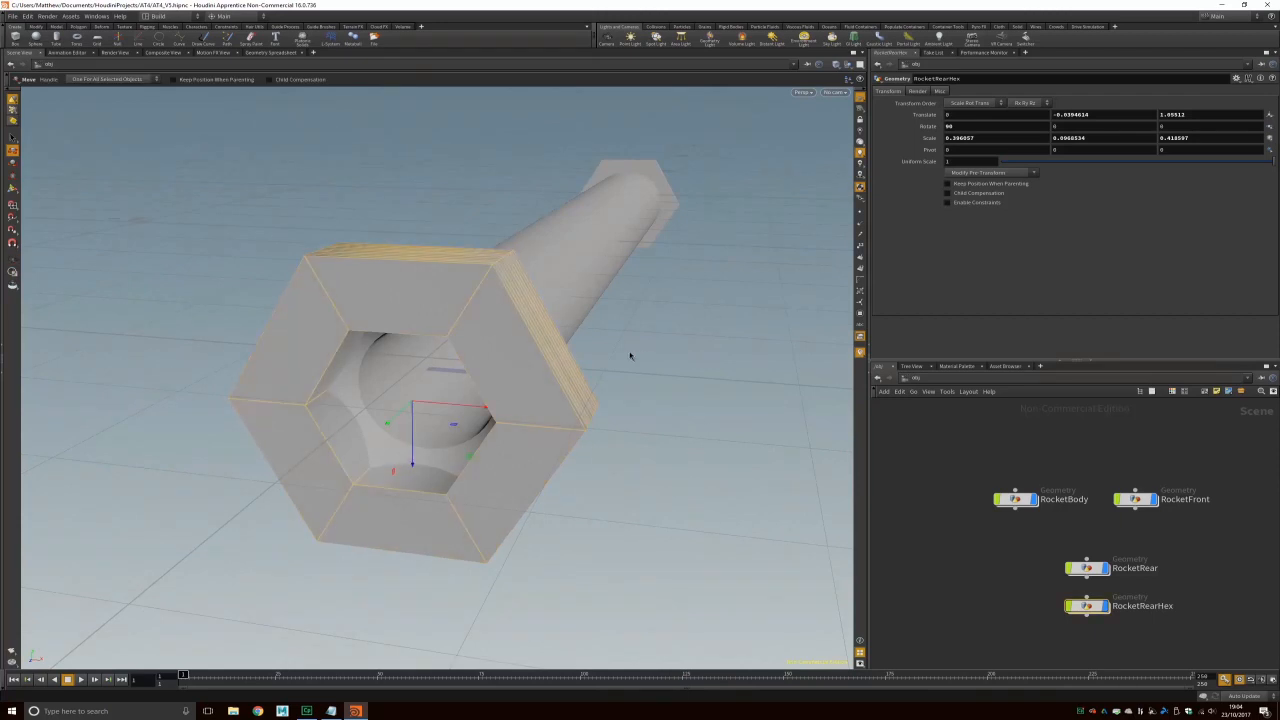
left_click_drag(629, 354, 674, 331, "alt")
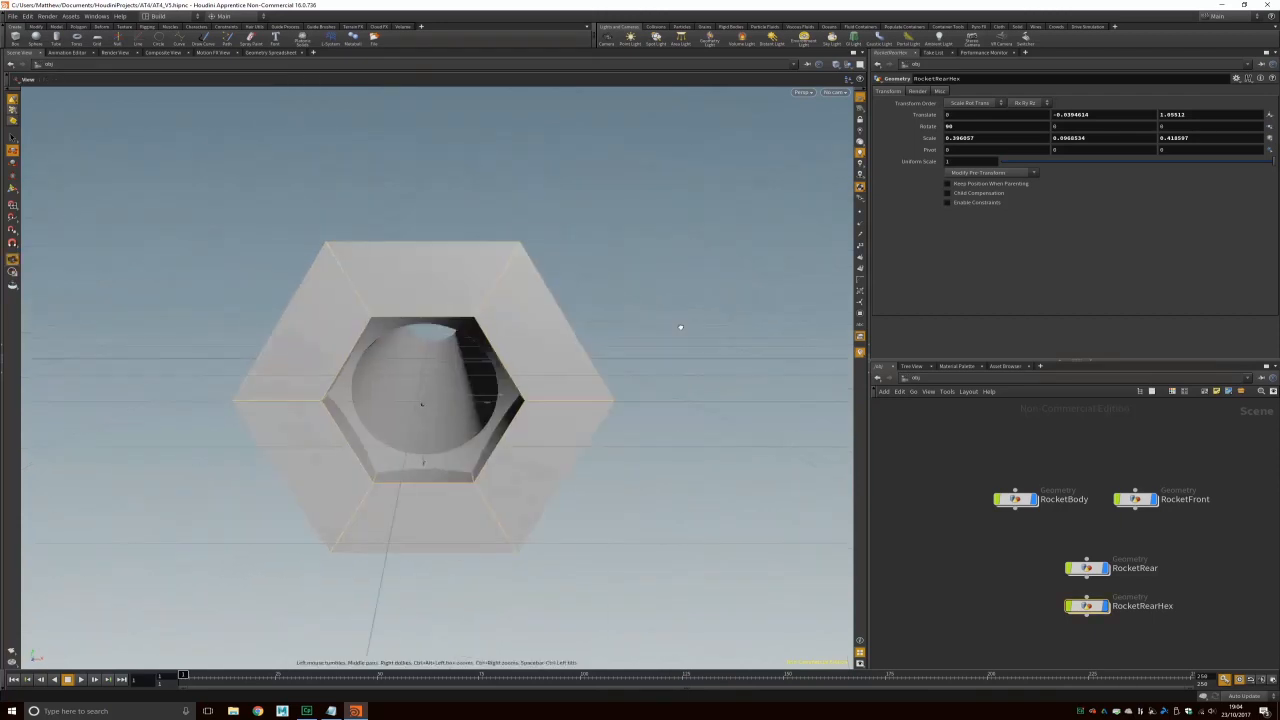
double_click(1098, 602)
left_click_drag(1060, 134, 1124, 137)
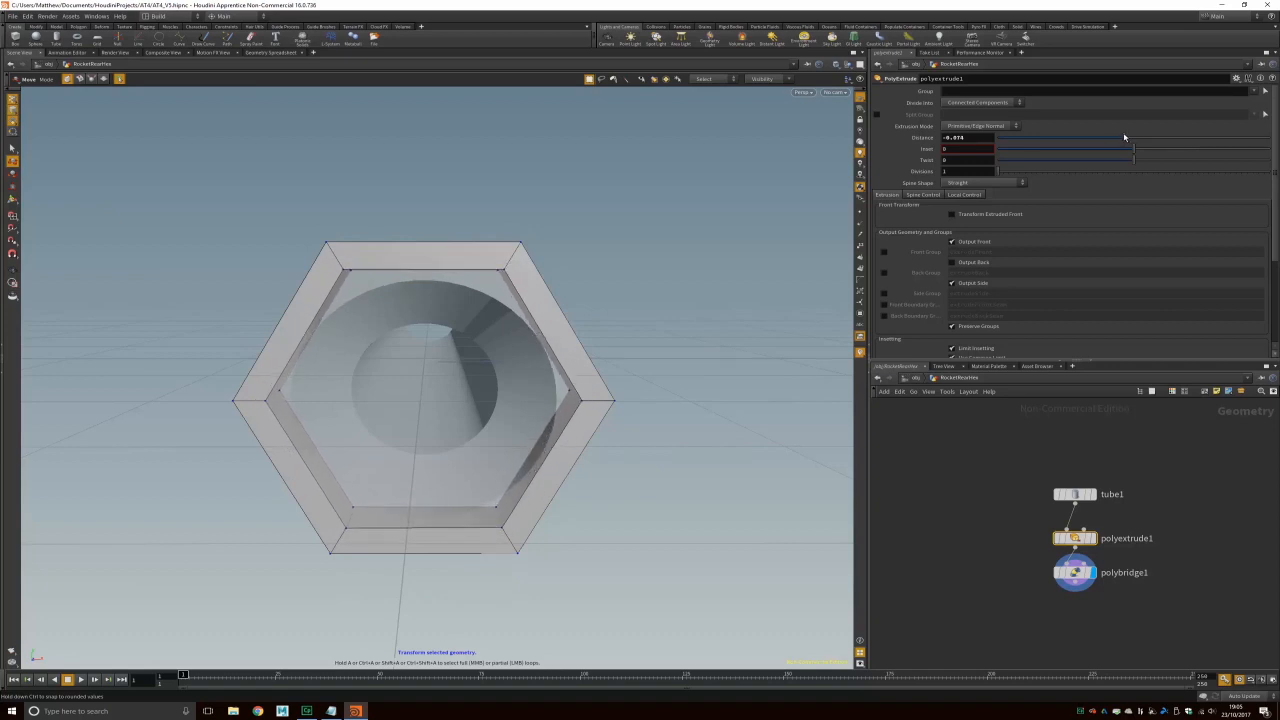
left_click_drag(983, 138, 783, 148)
type("0")
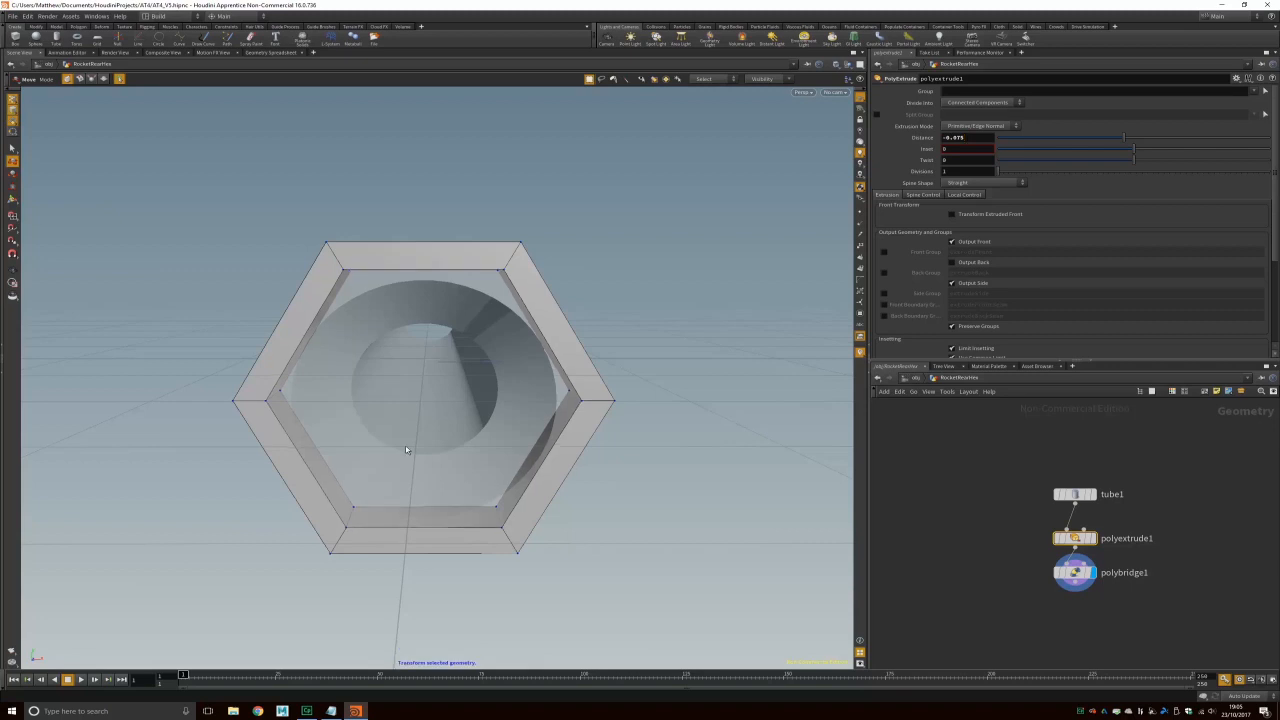
Step: Return to object level and select the hex ring with the Move tool
left_click_drag(609, 346, 343, 218, "alt")
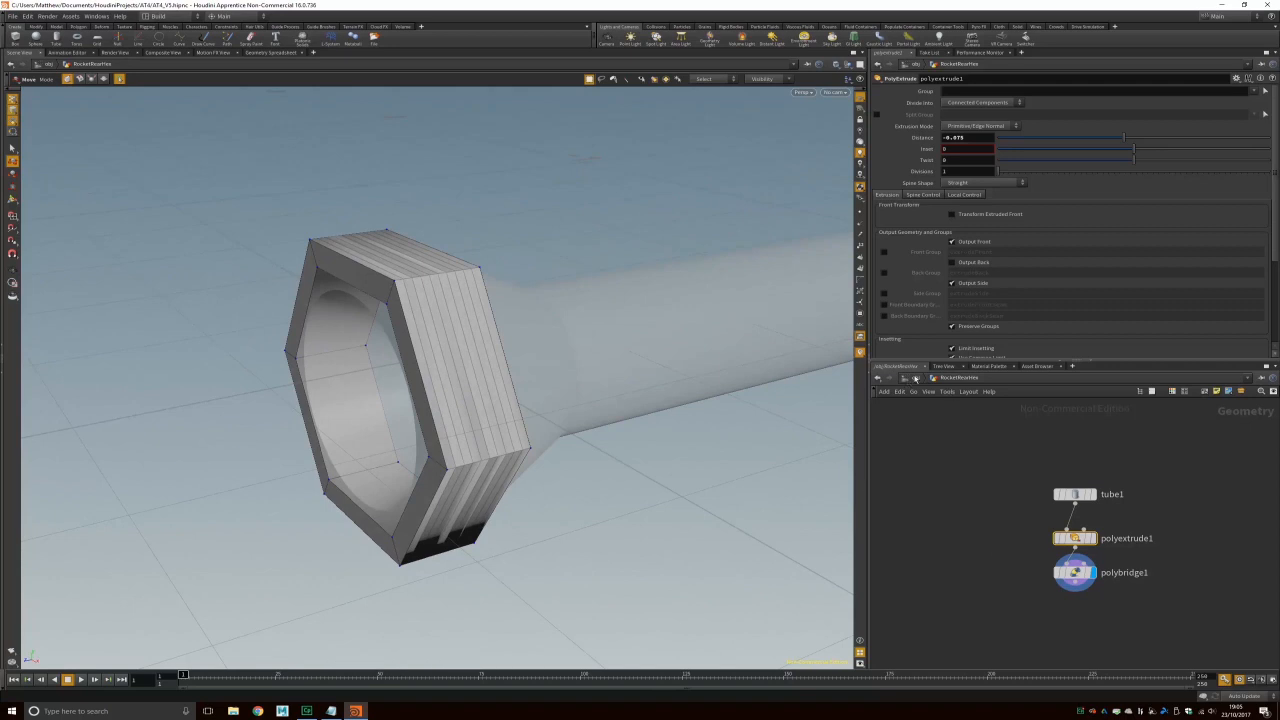
left_click(914, 379)
left_click_drag(446, 246, 429, 217, "alt")
key("t")
left_click(406, 260)
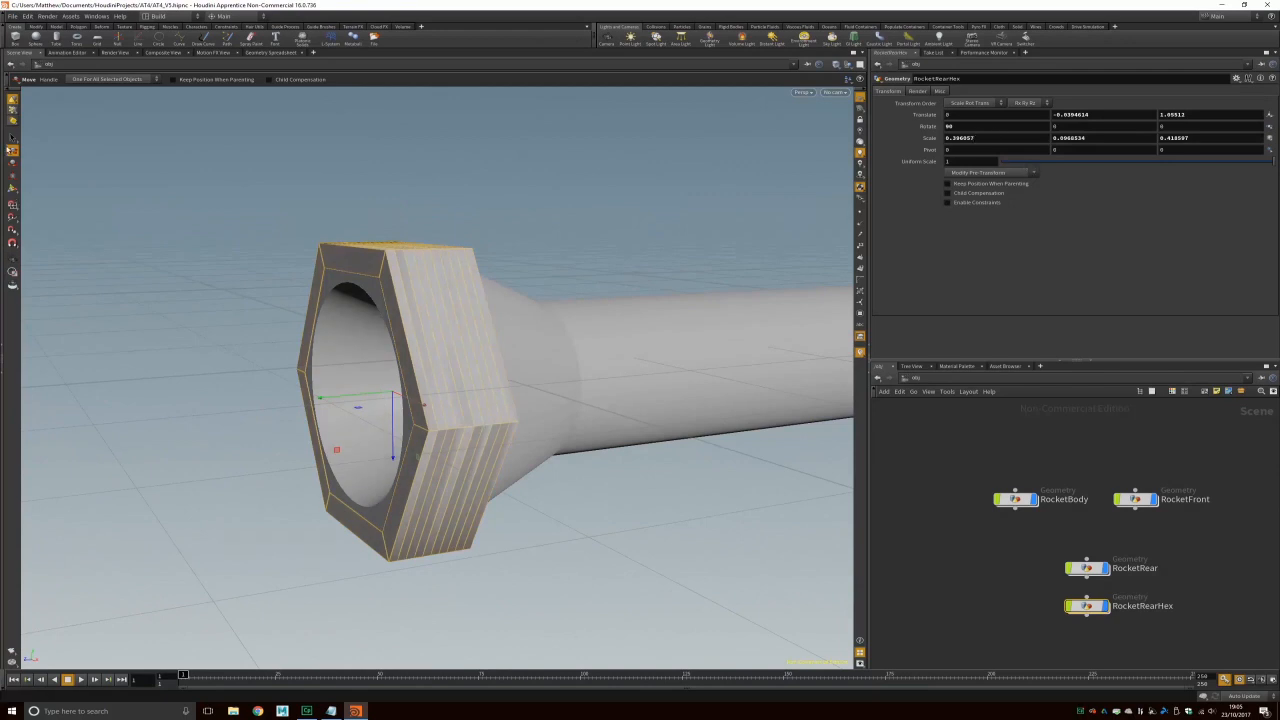
left_click_drag(360, 308, 422, 374, "alt")
scroll(518, 350, "up", 4)
double_click(960, 137)
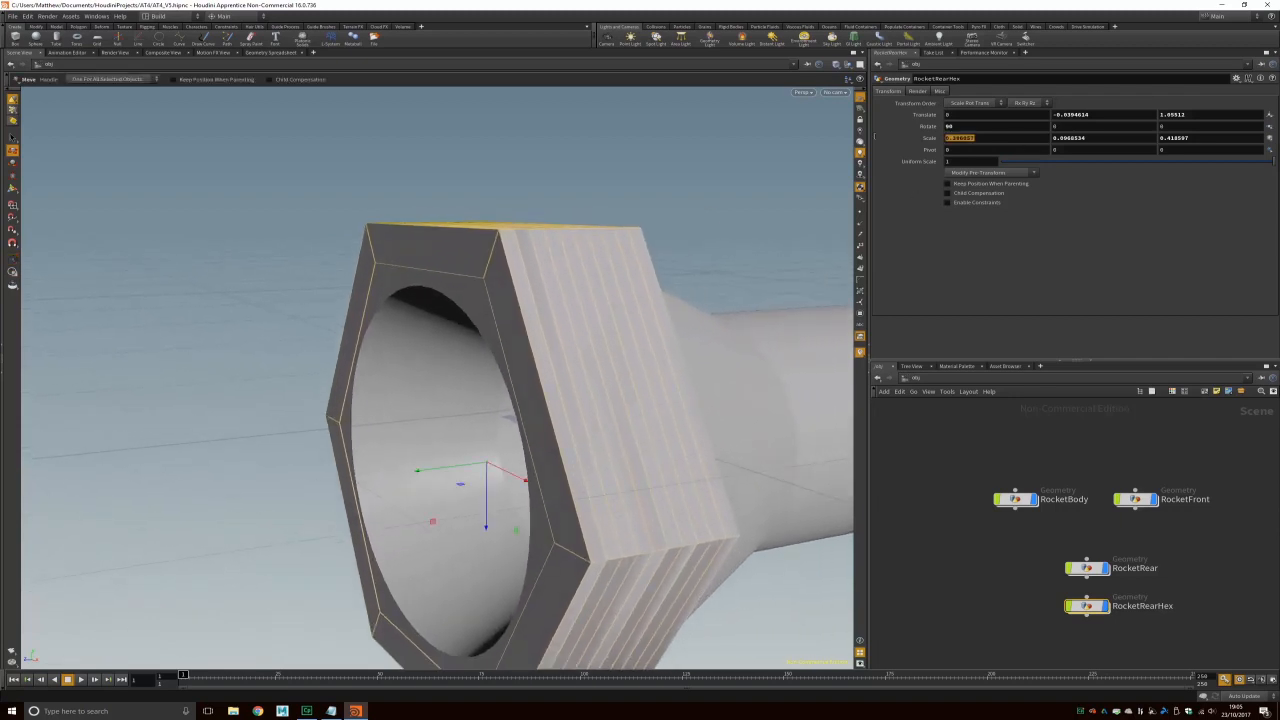
key("Tab")
left_click(1092, 139)
middle_click_drag(1055, 137, 1070, 166)
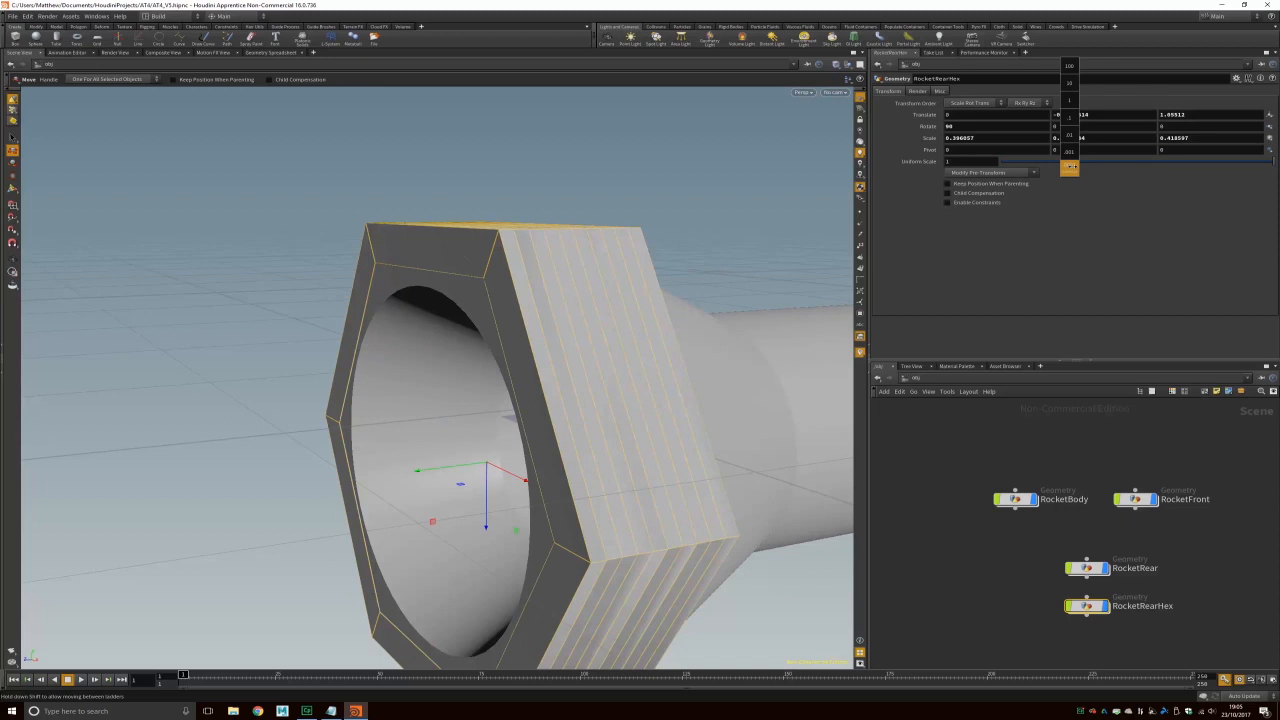
mouse_move(1070, 168)
middle_mouse_down()
mouse_move(1069, 153)
mouse_move(1067, 166)
mouse_move(1149, 162)
mouse_move(1058, 165)
middle_mouse_up()
key("ctrl+z")
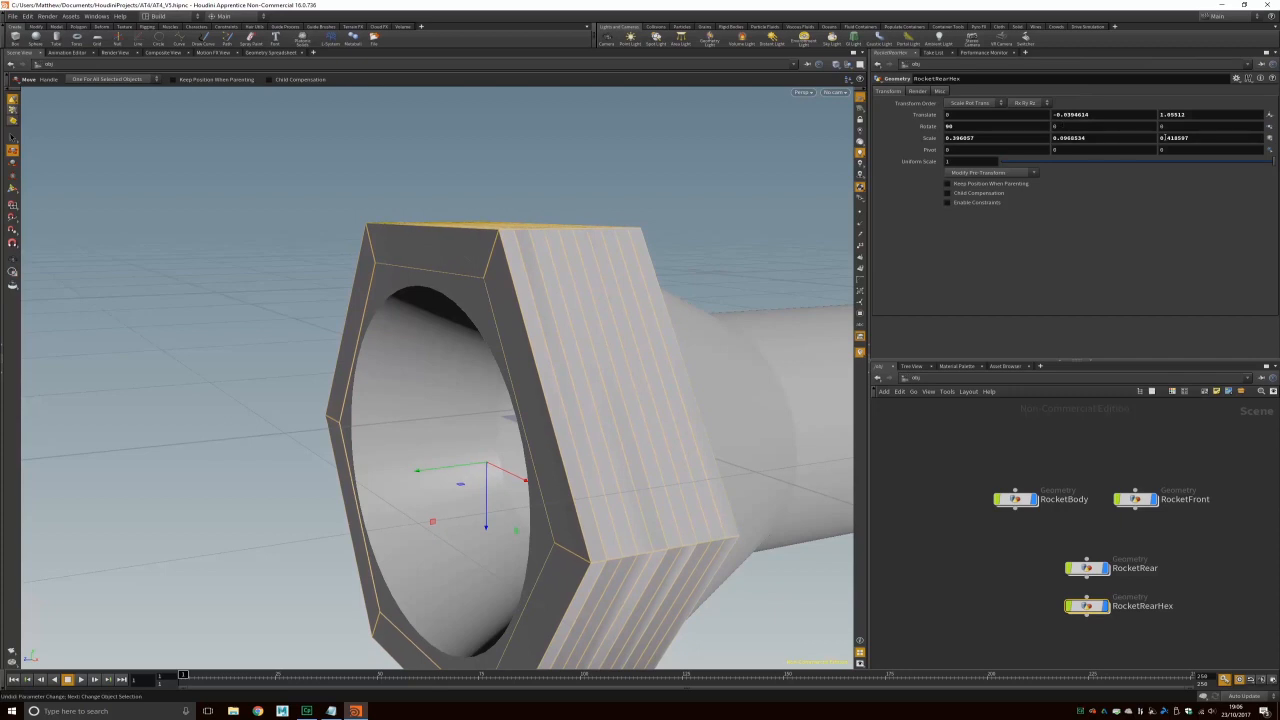
mouse_move(1183, 140)
middle_mouse_down()
mouse_move(1185, 172)
mouse_move(1190, 153)
mouse_move(1211, 153)
mouse_move(1168, 115)
mouse_move(1226, 116)
mouse_move(1147, 116)
mouse_move(1164, 115)
mouse_move(1172, 141)
mouse_move(1154, 142)
mouse_move(1160, 131)
middle_mouse_up()
key("ctrl+z")
key("space")
left_click_drag(253, 228, 174, 318)
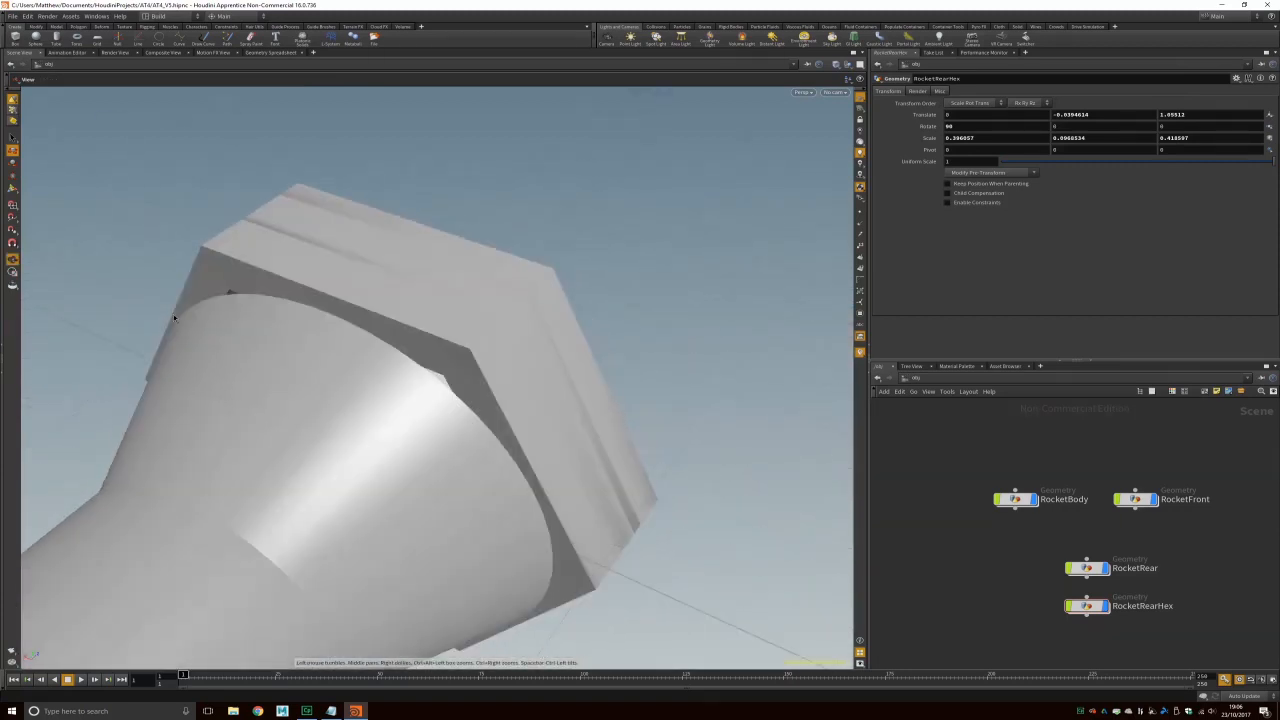
left_click_drag(461, 373, 537, 257)
left_click(488, 269)
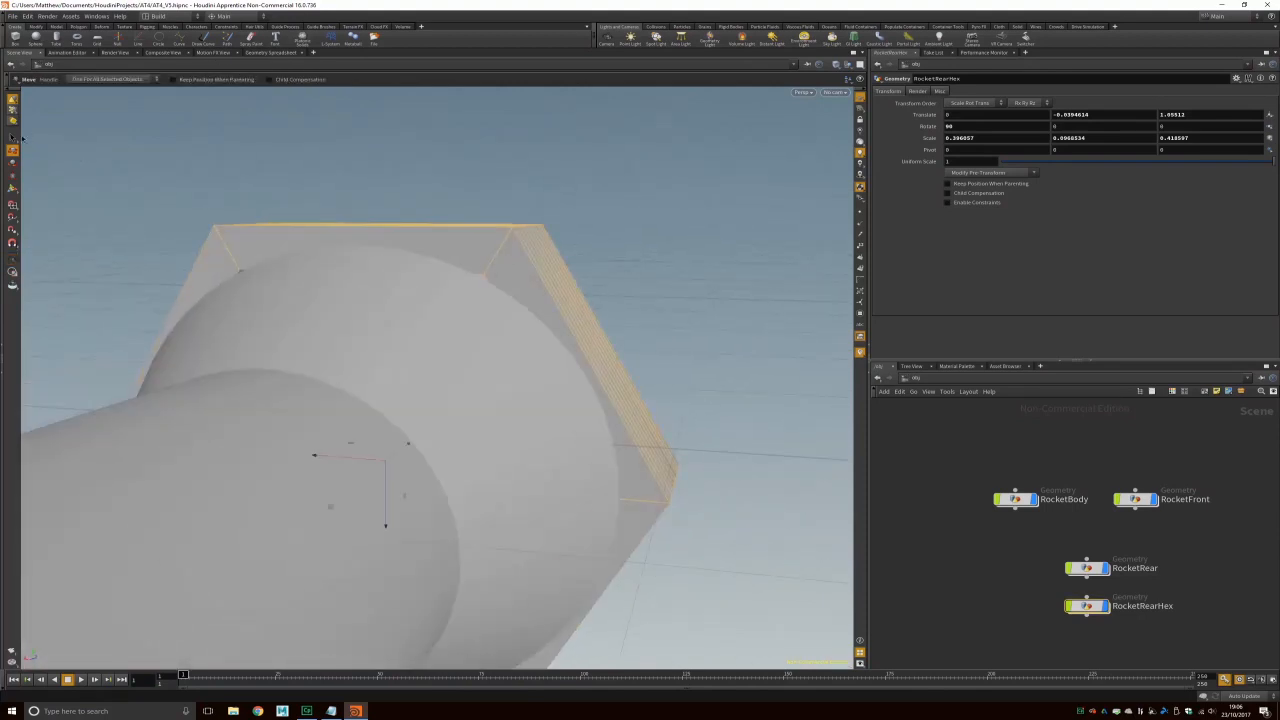
left_click(12, 112)
Step: Click the hex ring's top face to create edit1, then switch to point selection
left_click(477, 270)
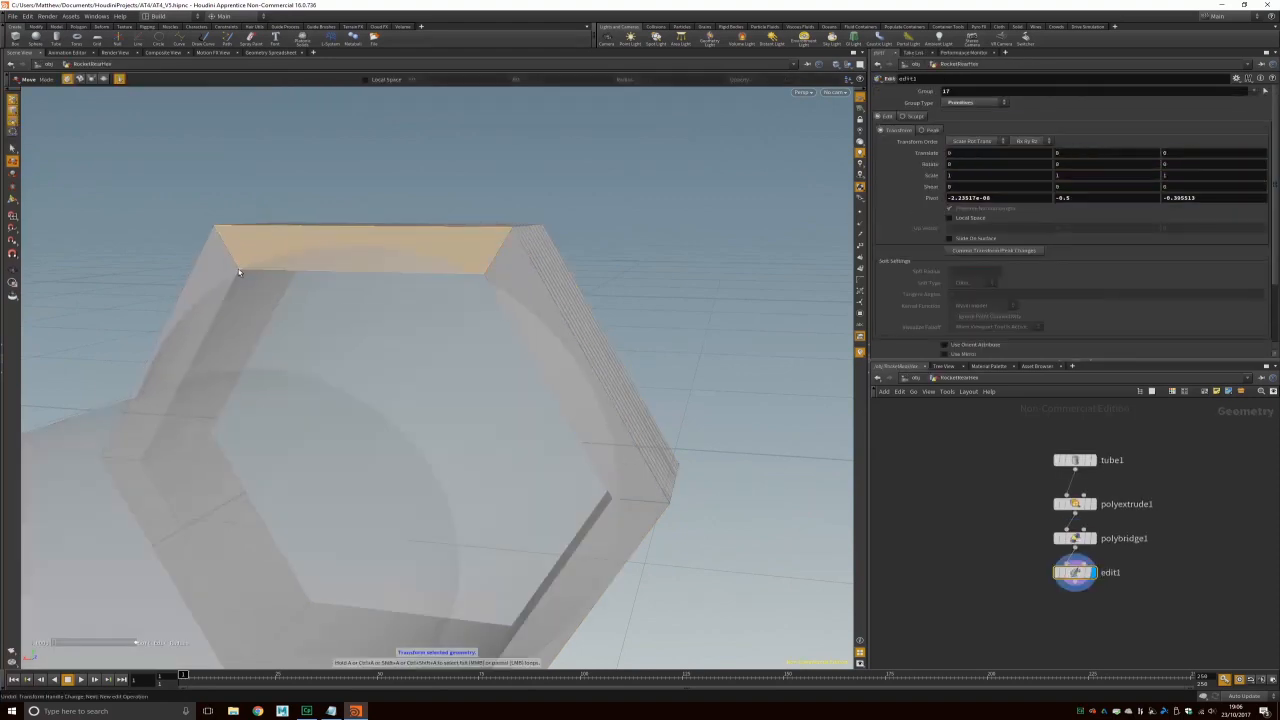
right_click(12, 110)
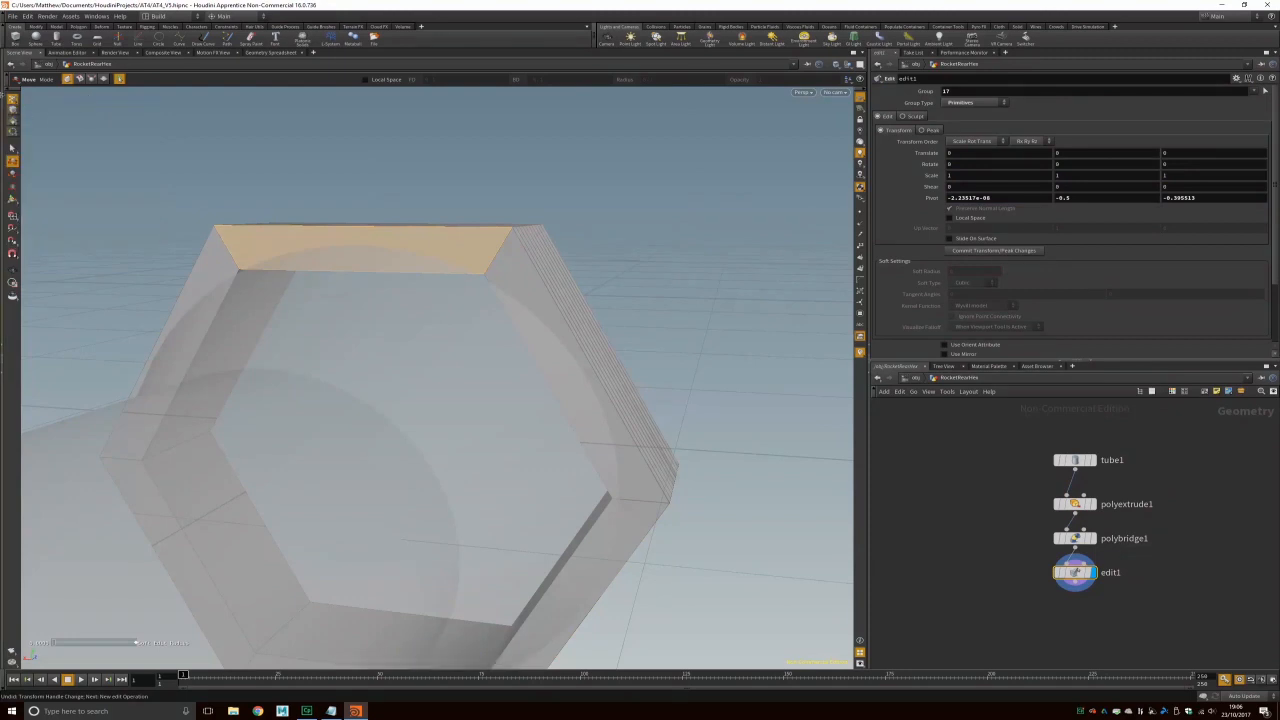
key("s")
left_click(262, 195)
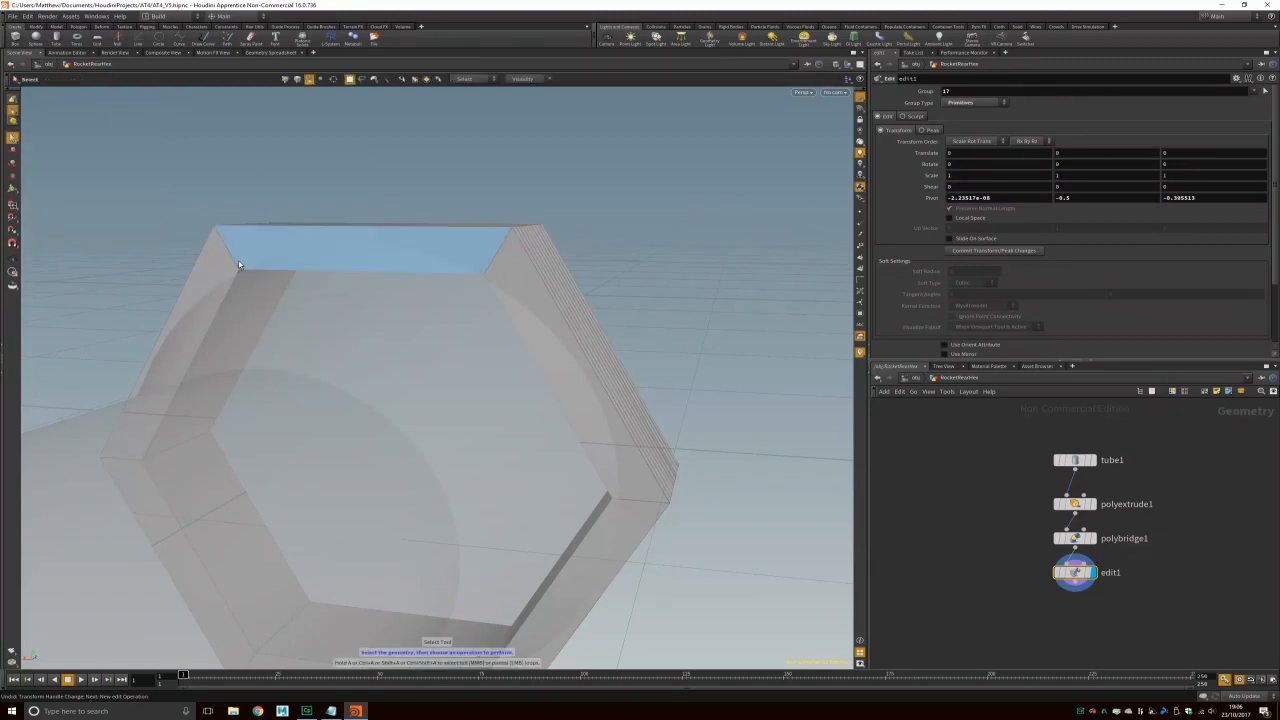
left_click(12, 116)
left_click(34, 127)
right_click(14, 117)
left_click(44, 122)
Step: Orbit around the hex ring and box-select points on its rim
left_click_drag(222, 162, 356, 340, "alt")
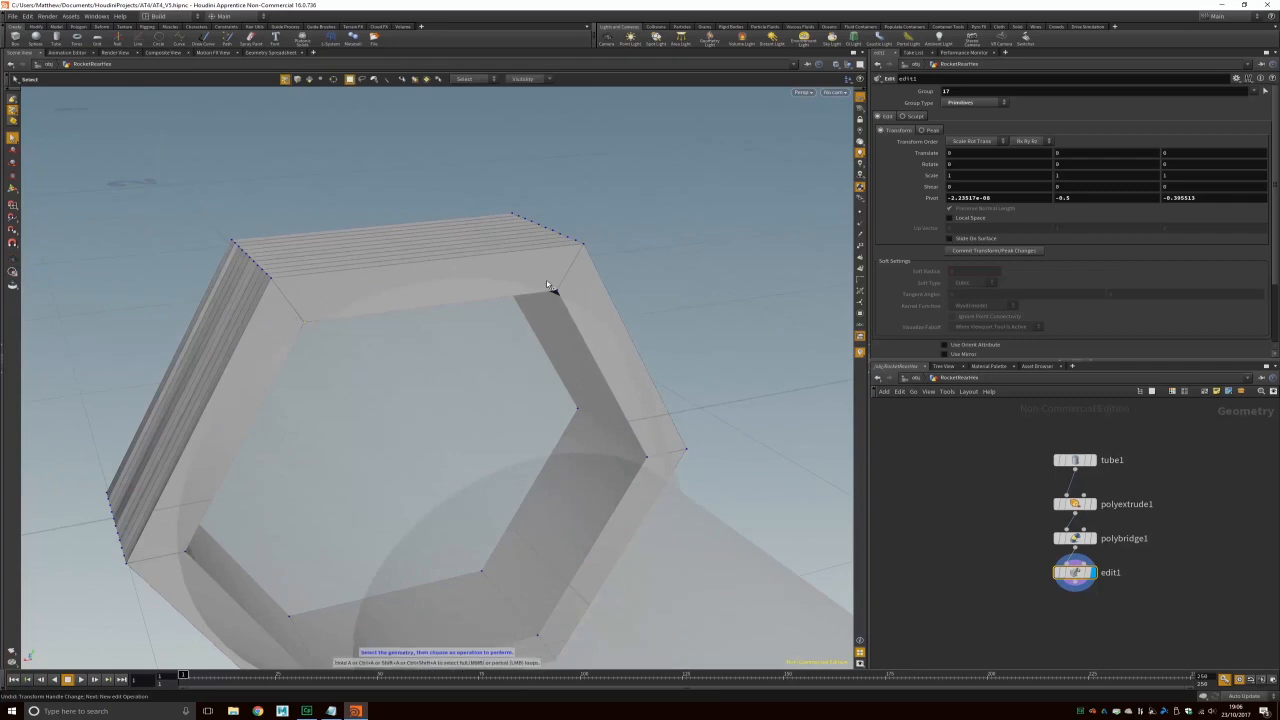
key("Escape")
left_click_drag(628, 284, 488, 306)
key("s")
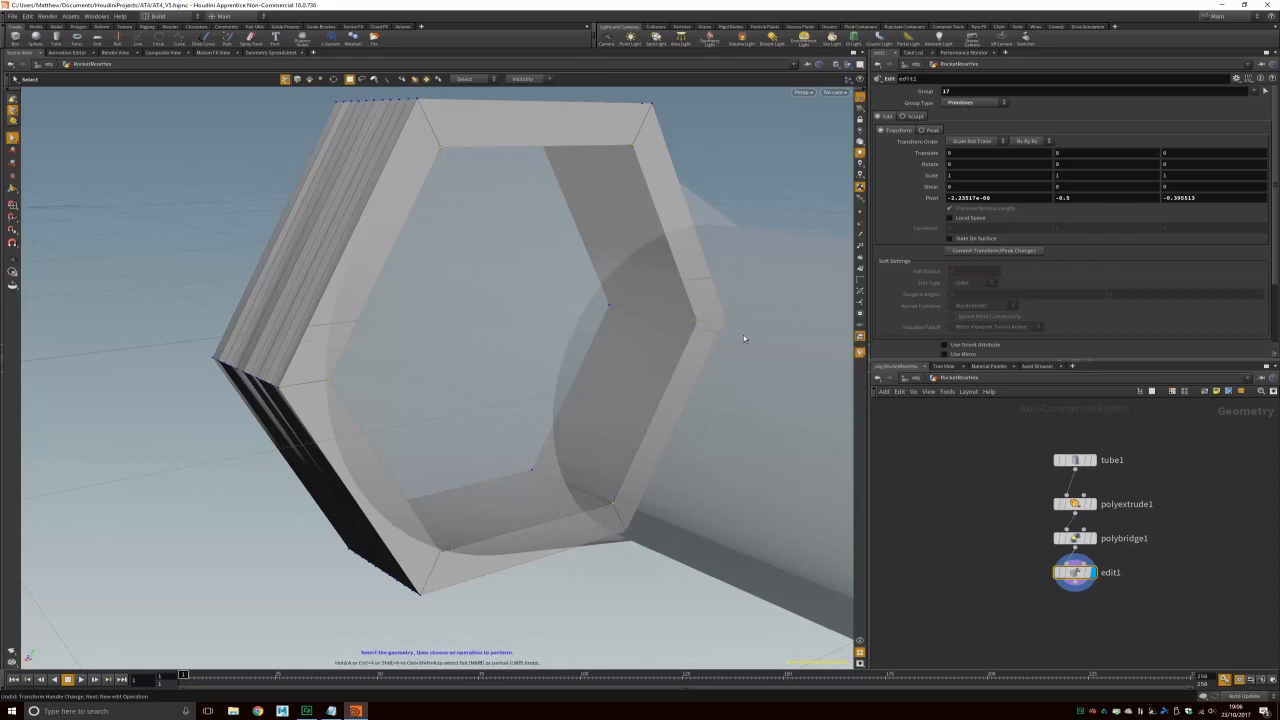
key("Escape")
left_click_drag(694, 420, 480, 434)
key("s")
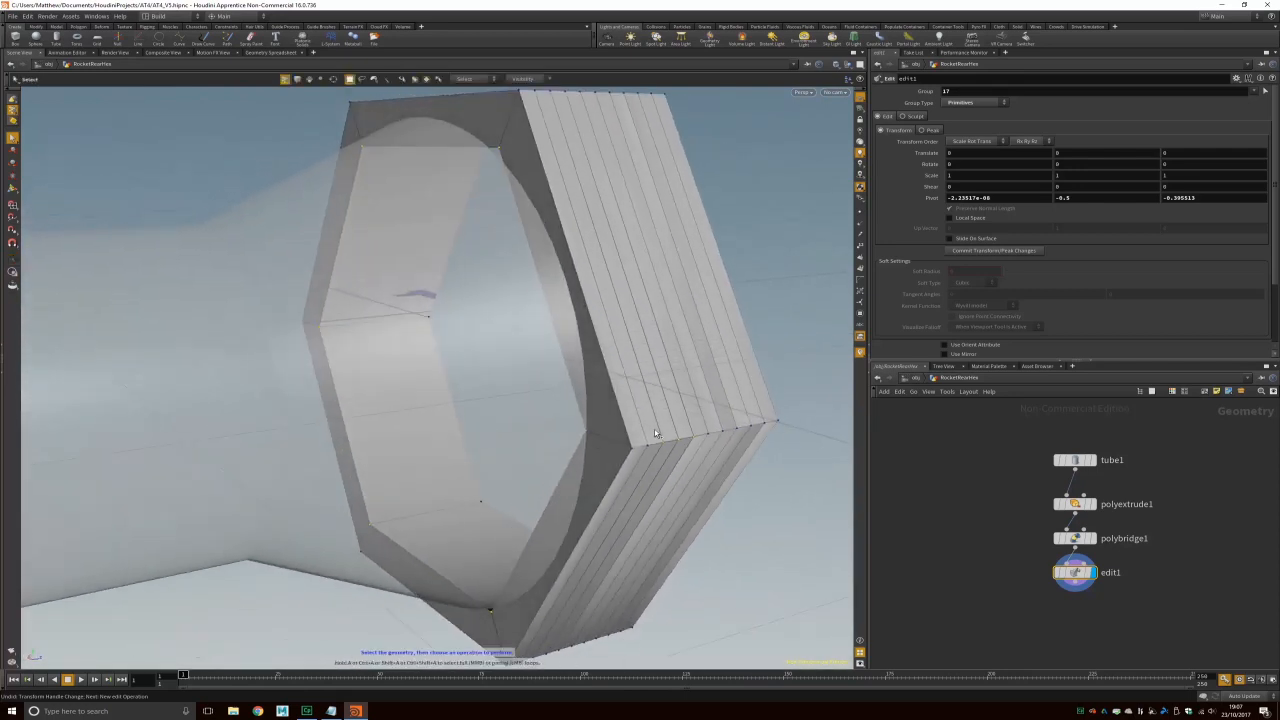
left_click_drag(658, 424, 701, 465)
key("Escape")
left_click_drag(429, 437, 545, 170)
left_click_drag(522, 203, 508, 266)
left_click(13, 16)
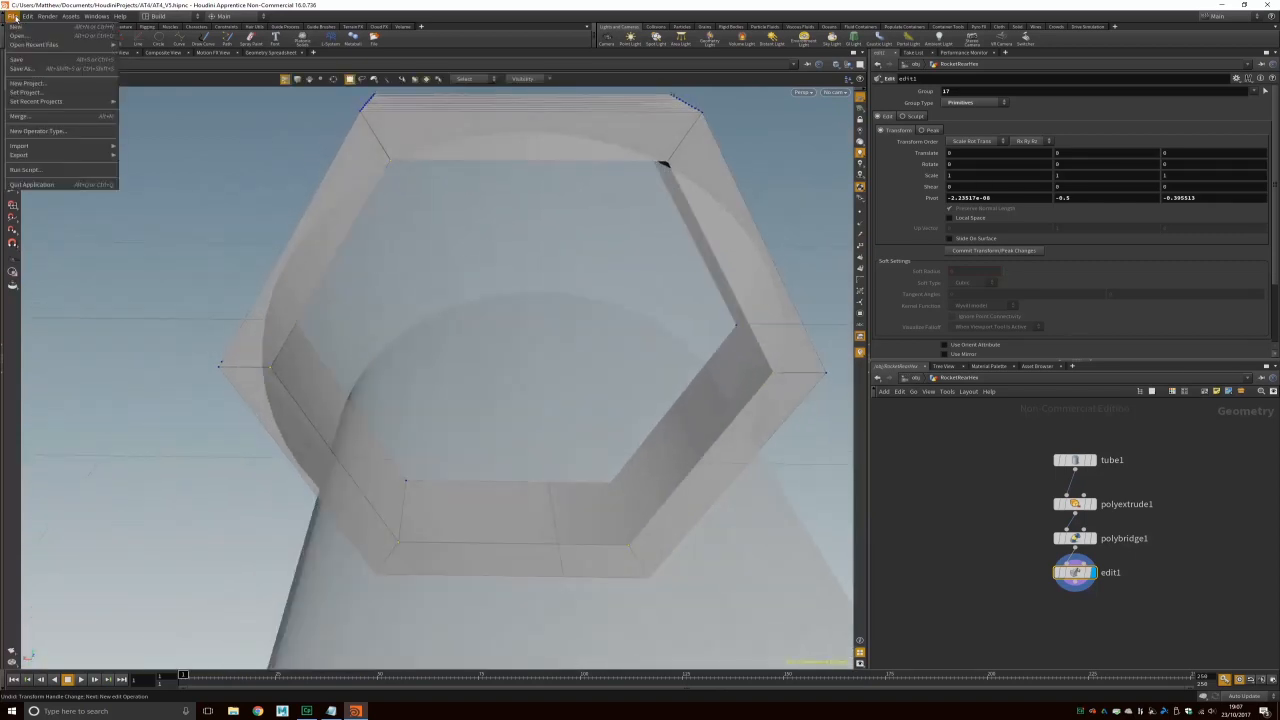
Step: Save the scene as AT4_V6.hipnc
left_click(32, 68)
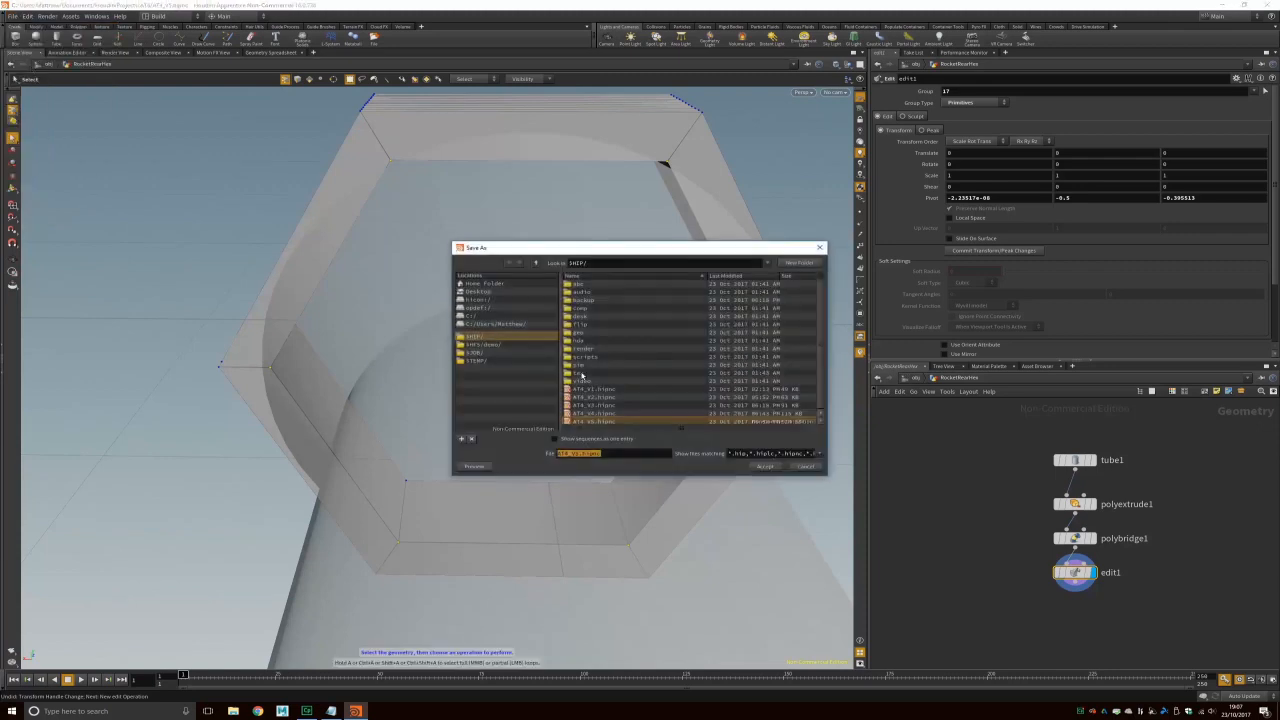
left_click(618, 452)
key("Return")
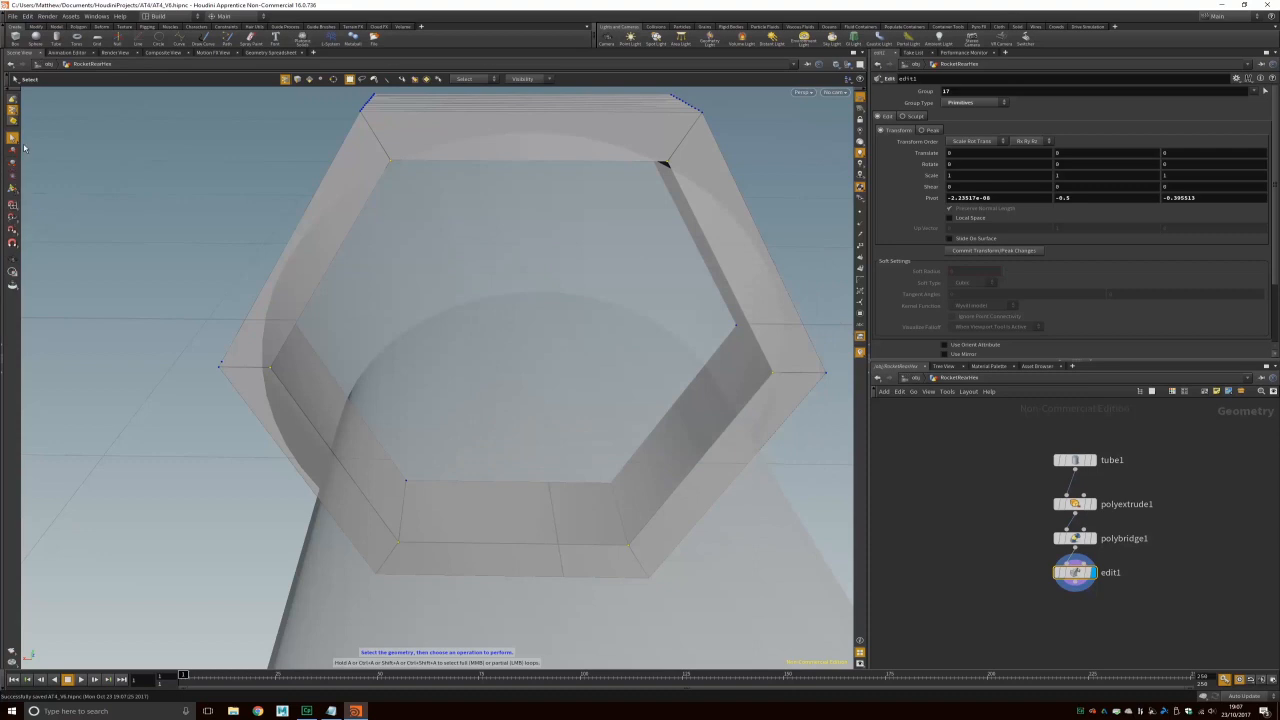
Step: Scale the selected hex ring points down to about 0.98, then return to object level
left_click(13, 186)
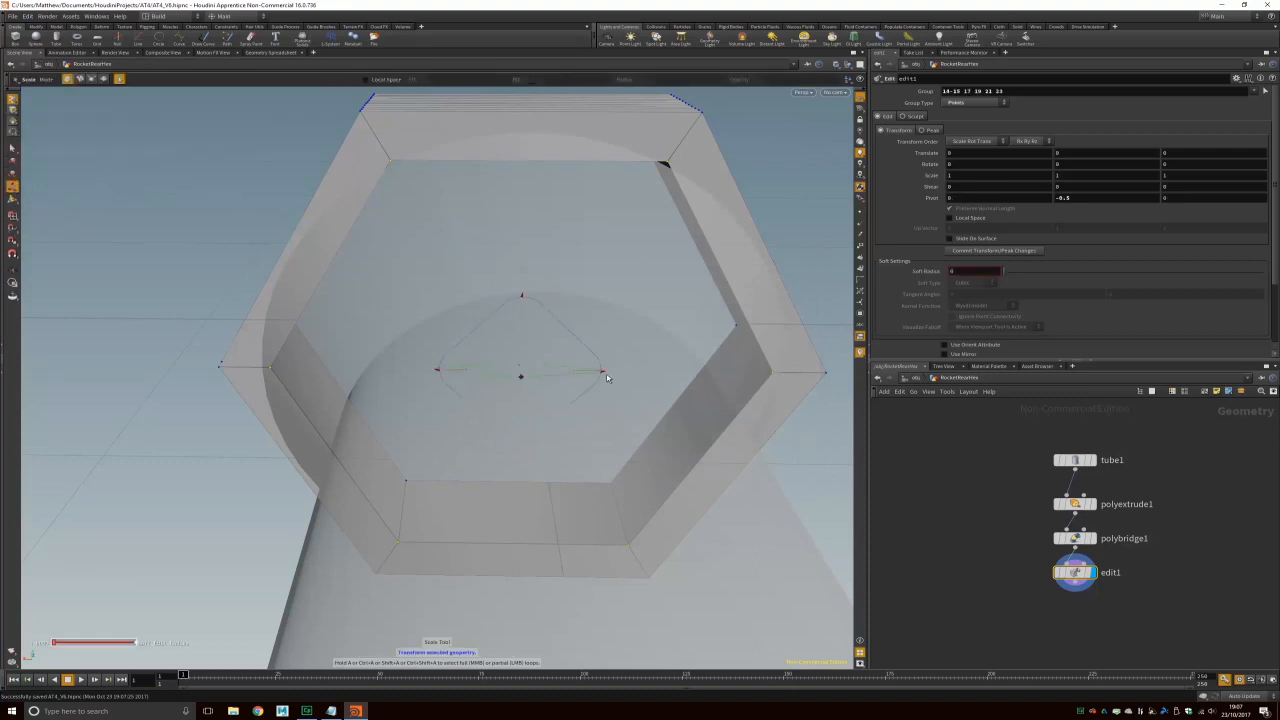
left_click_drag(603, 372, 602, 376)
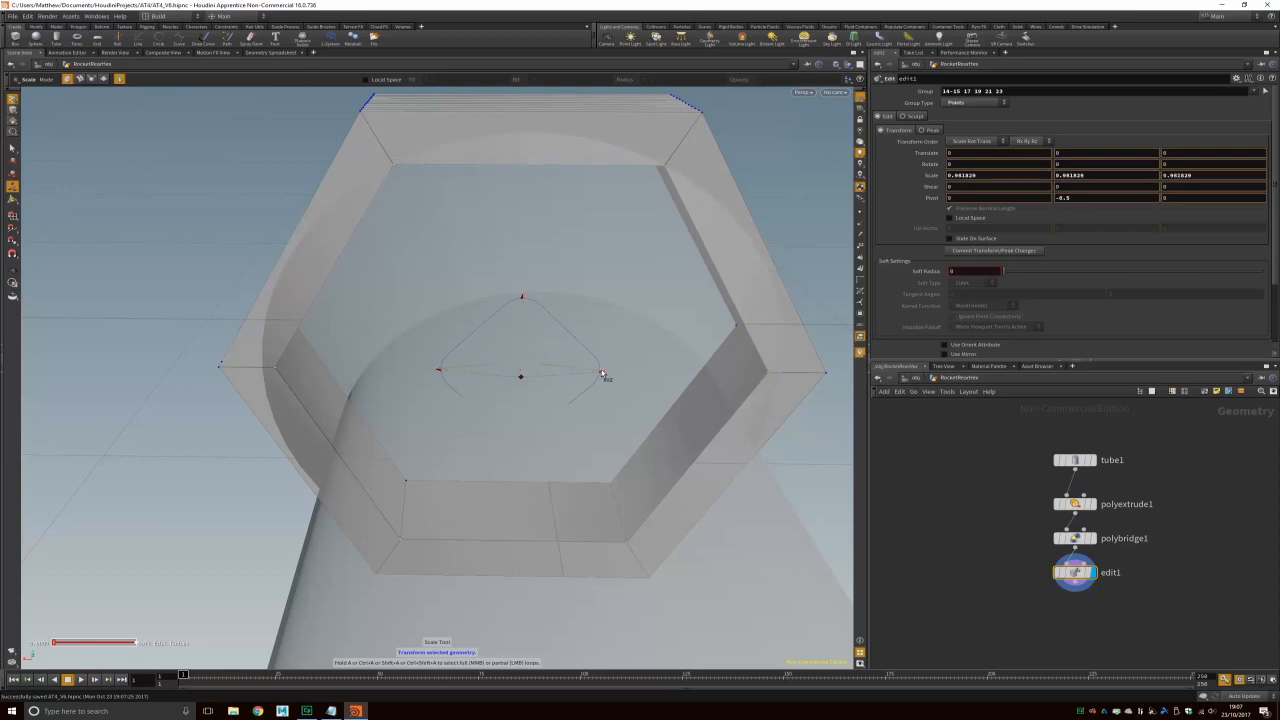
left_click_drag(717, 287, 327, 254, "alt")
left_click(612, 194)
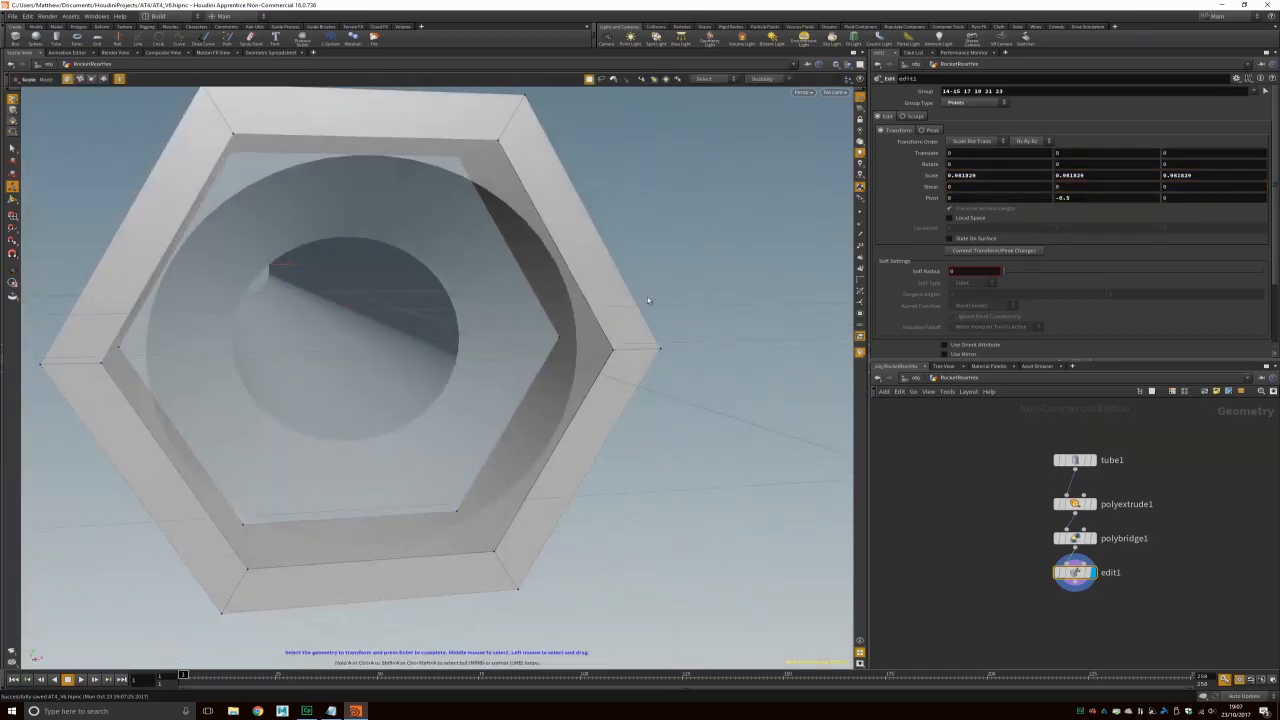
key("u")
left_click_drag(643, 286, 538, 377)
right_click_drag(538, 377, 442, 308)
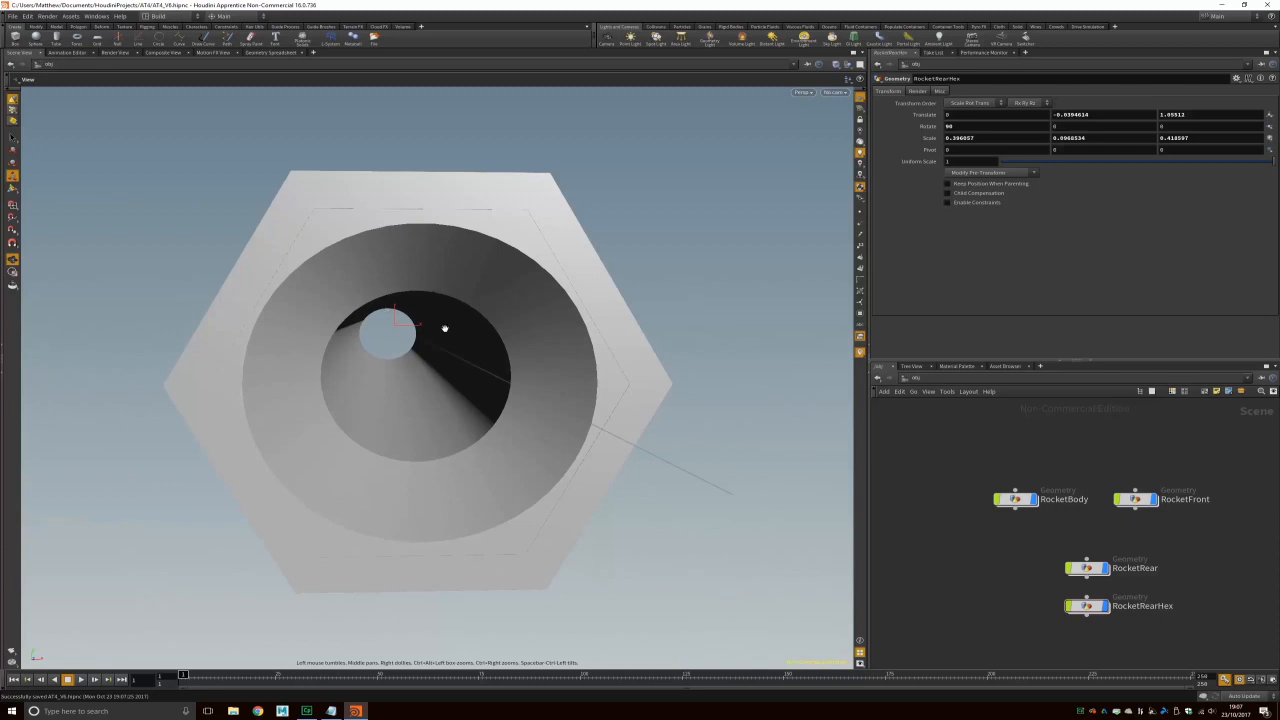
Step: Bring the whole rocket into view and switch to the orthographic Right viewport
right_click_drag(393, 338, 514, 343)
left_click_drag(514, 343, 609, 414)
right_click_drag(609, 414, 591, 396)
middle_click_drag(591, 396, 491, 403)
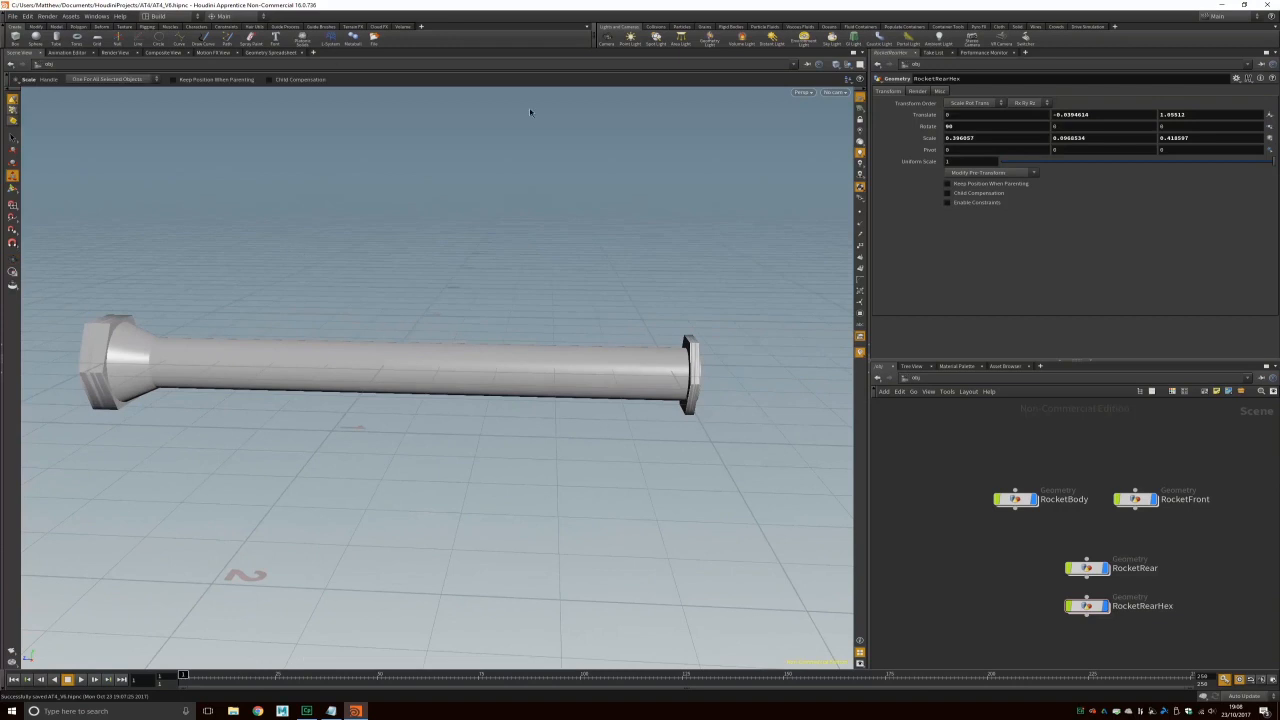
left_click(803, 92)
mouse_move(840, 110)
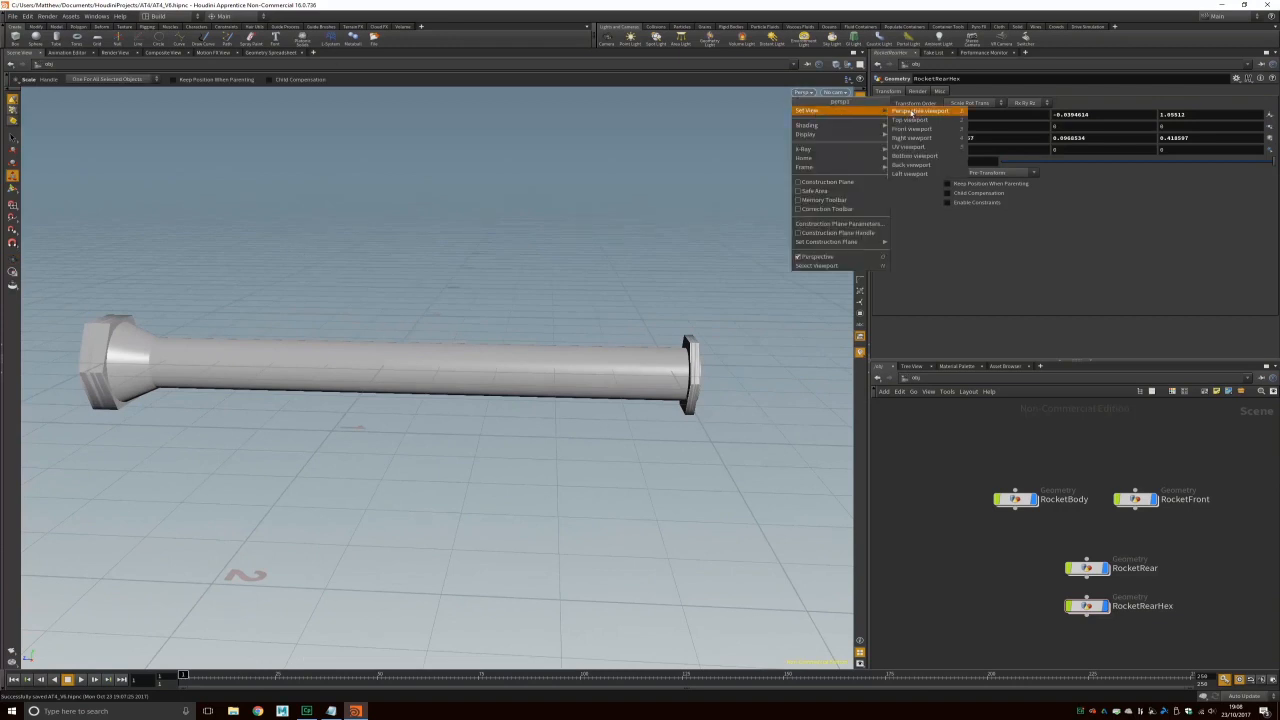
left_click(910, 111)
left_click(803, 92)
left_click(923, 138)
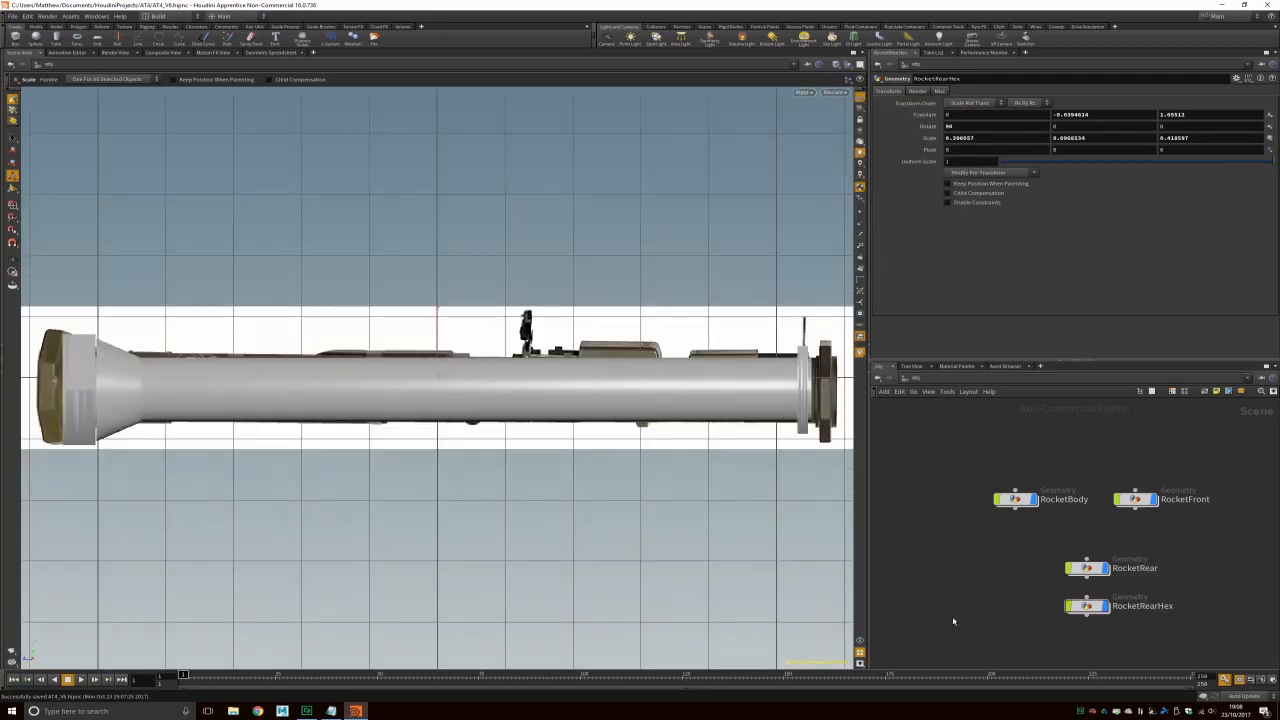
Step: Move RocketRearHex to Translate Z 1.0587 and scale it slightly thinner to match the reference
left_click(79, 354)
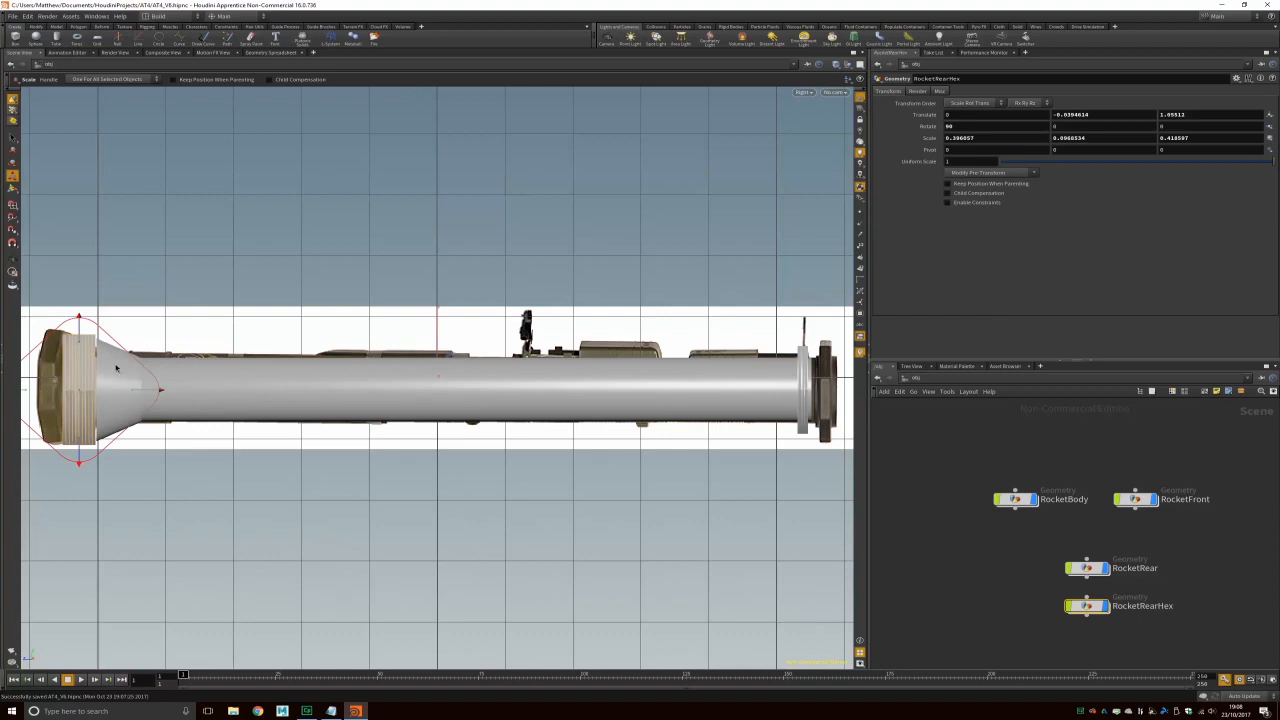
left_click(12, 148)
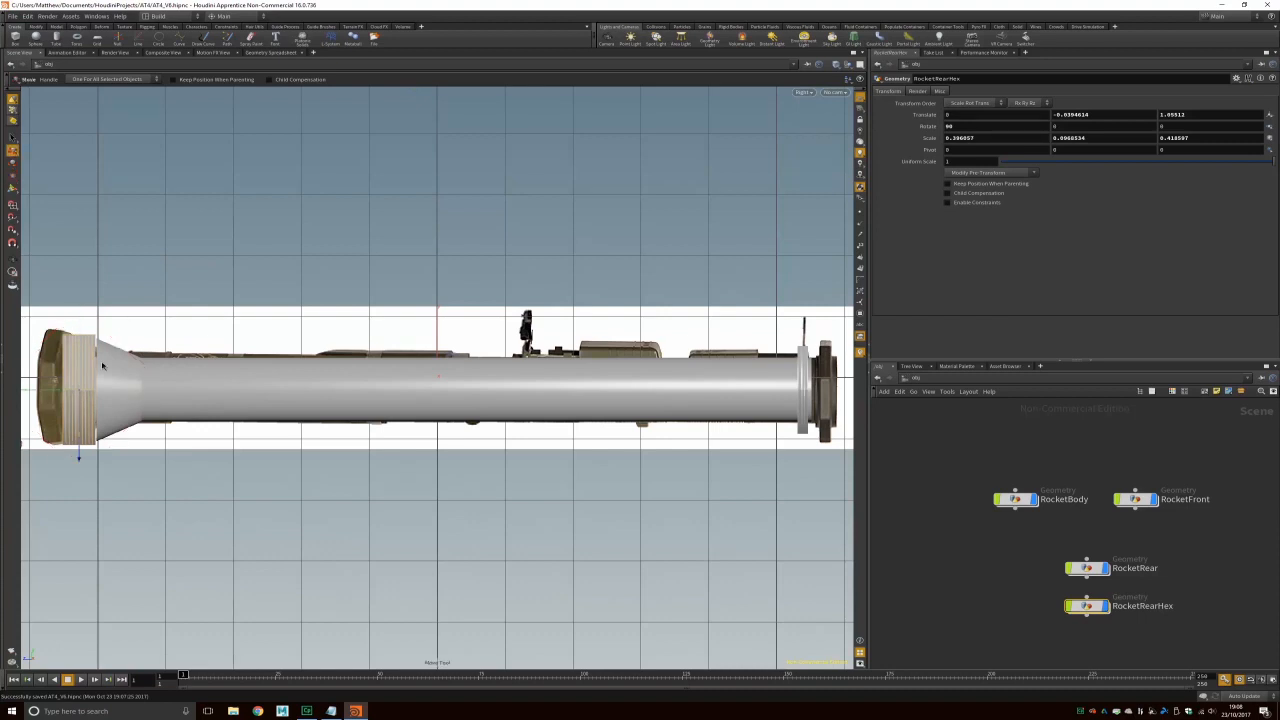
left_click_drag(54, 393, 56, 394)
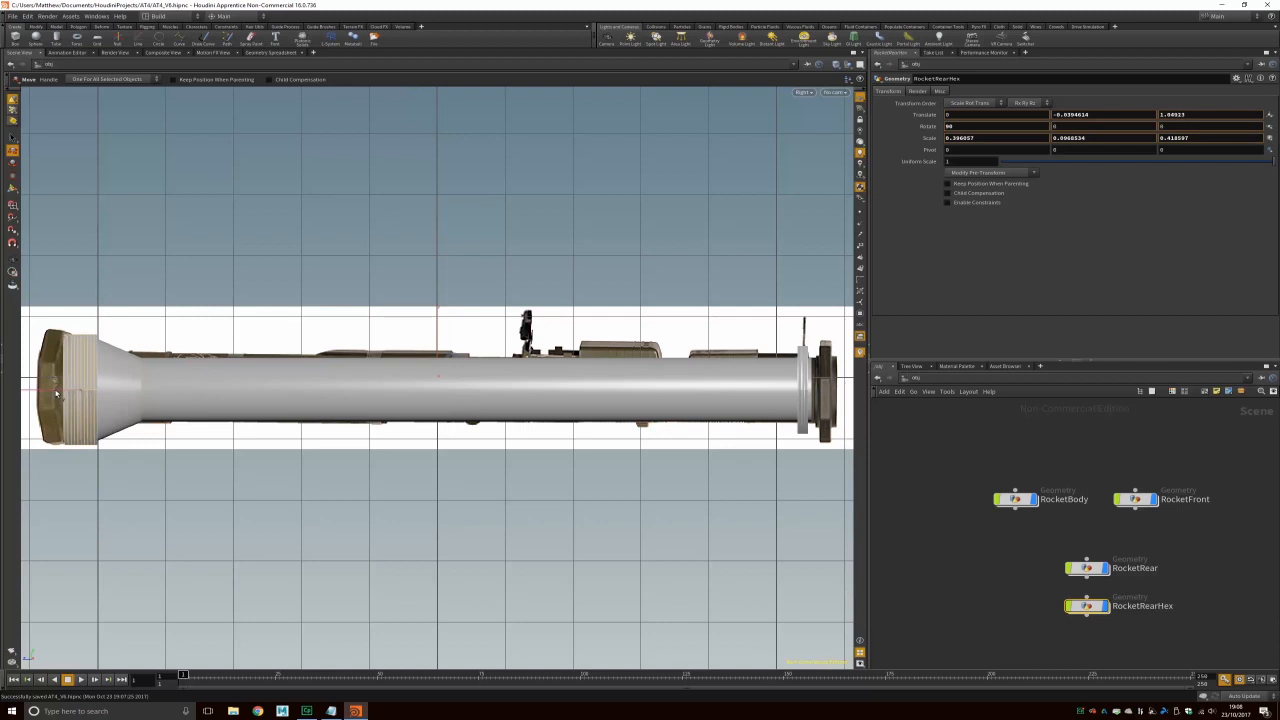
key("ctrl+z")
key("ctrl+z")
left_click_drag(44, 390, 45, 390)
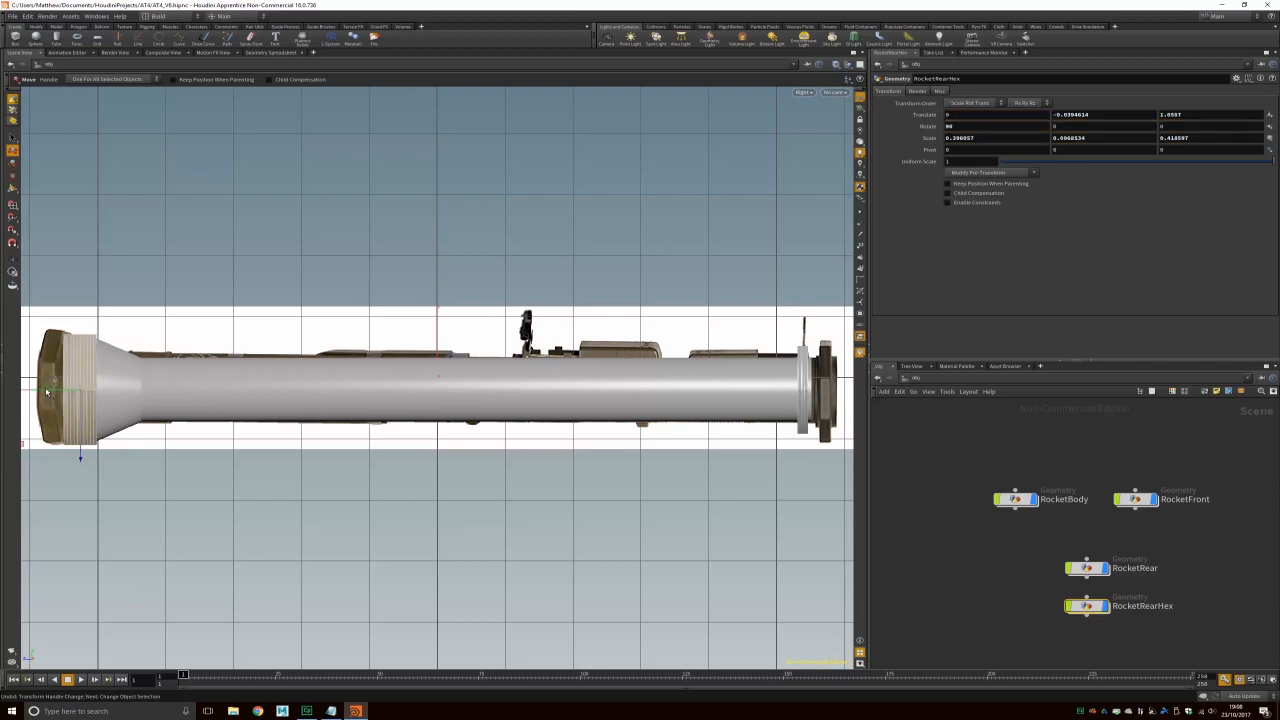
left_click(16, 176)
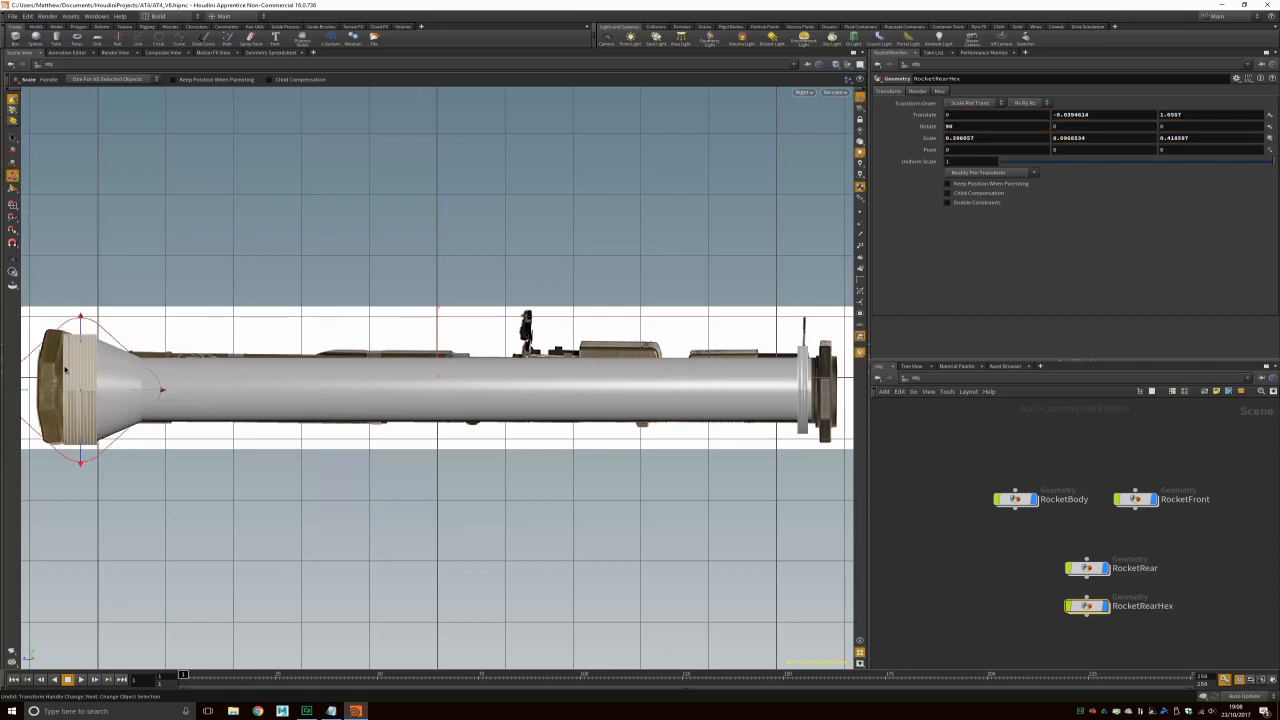
left_click_drag(157, 392, 156, 393)
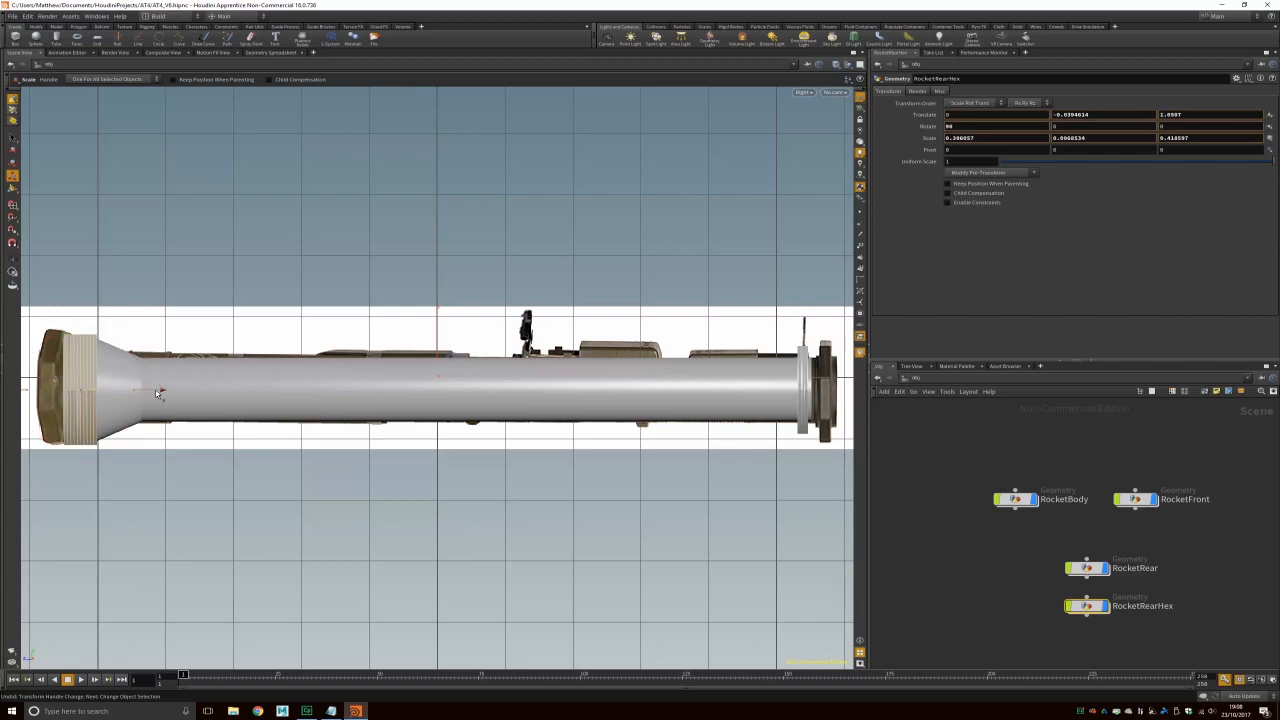
left_click_drag(156, 393, 158, 393)
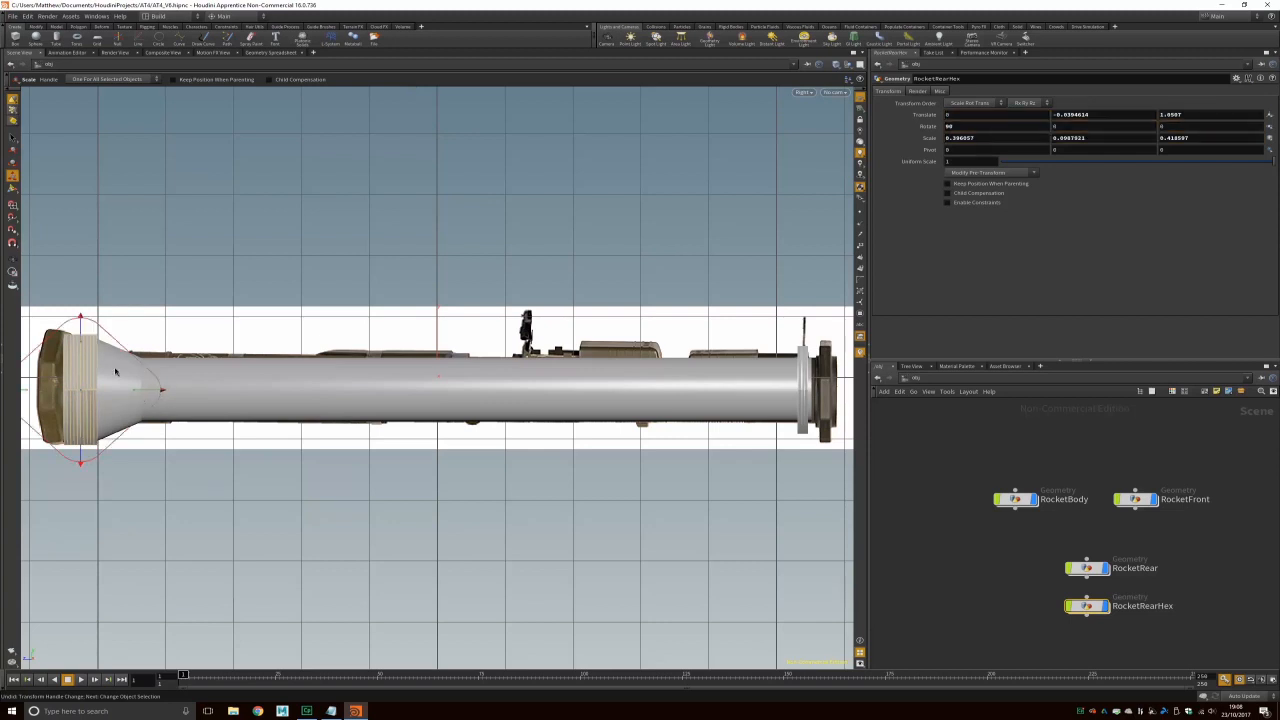
Step: Inspect the rear hex ring in perspective, then return to the orthographic Right view
left_click(804, 92)
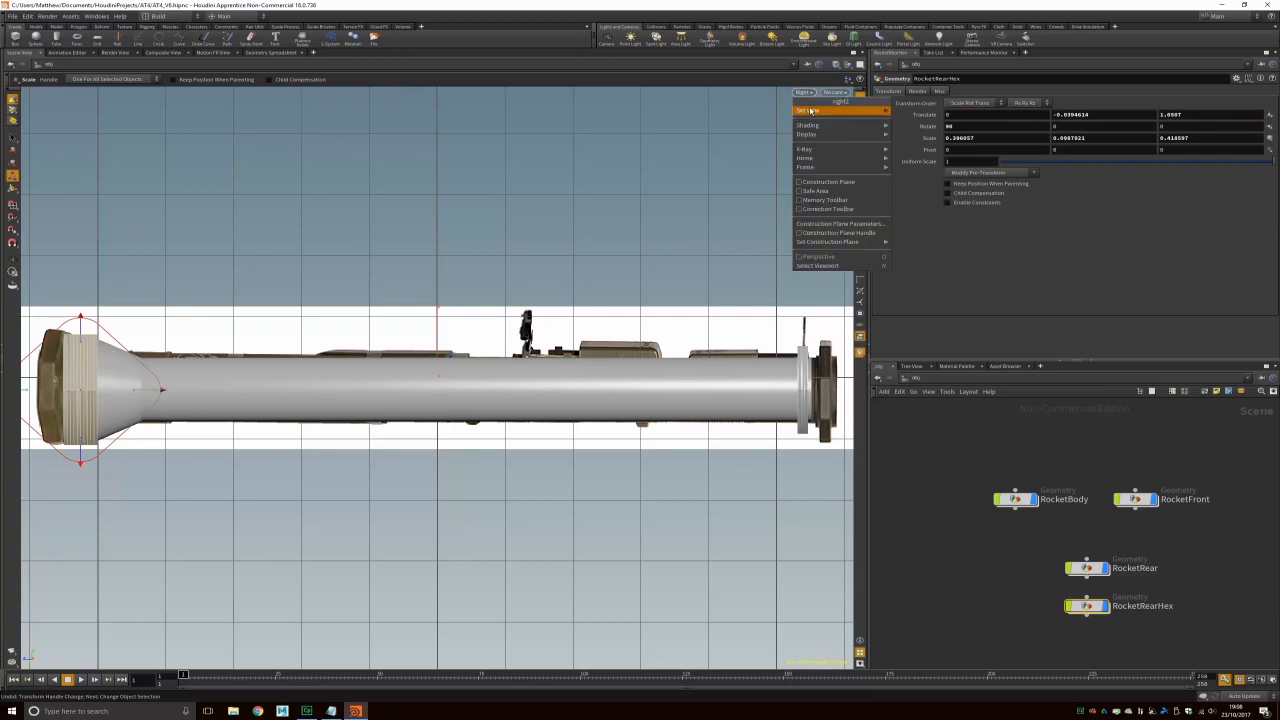
left_click(920, 110)
left_click_drag(266, 383, 369, 390)
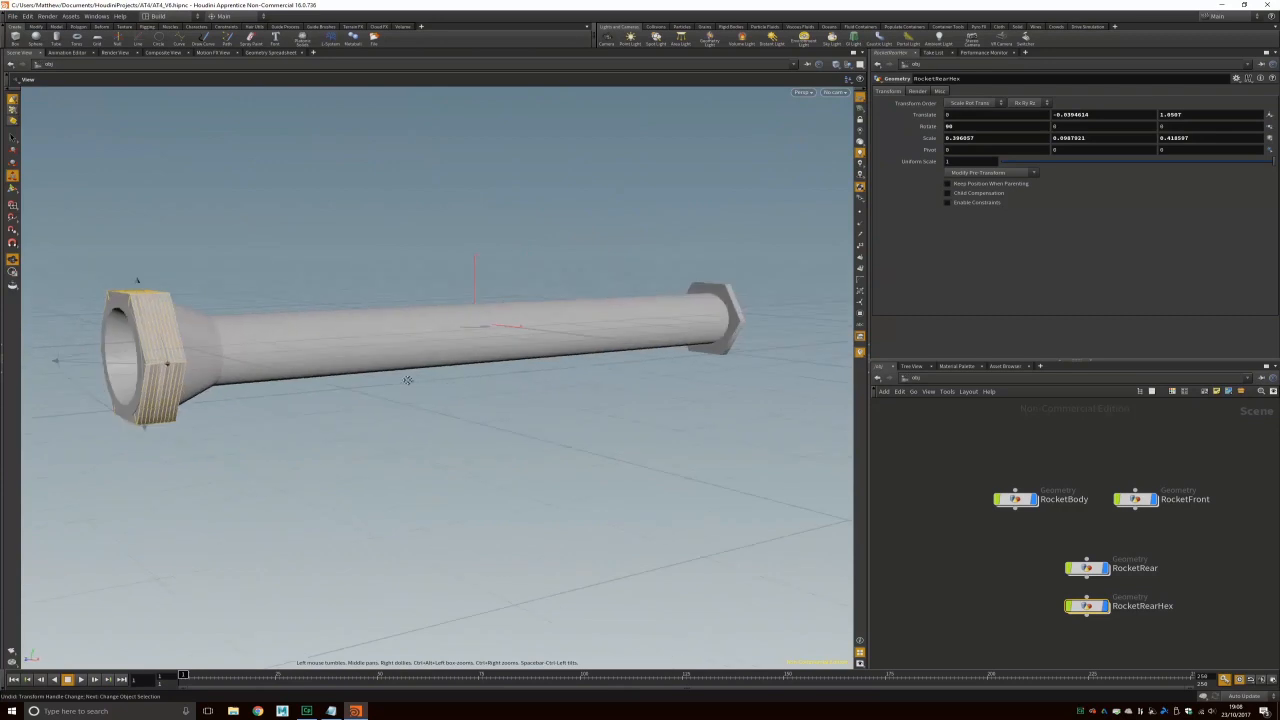
middle_click_drag(408, 381, 511, 385)
scroll(511, 385, "up", 6)
left_click_drag(511, 385, 493, 388)
left_click(385, 235)
mouse_move(346, 266)
left_mouse_down("alt")
mouse_move(391, 263)
mouse_move(348, 270)
left_mouse_up("alt")
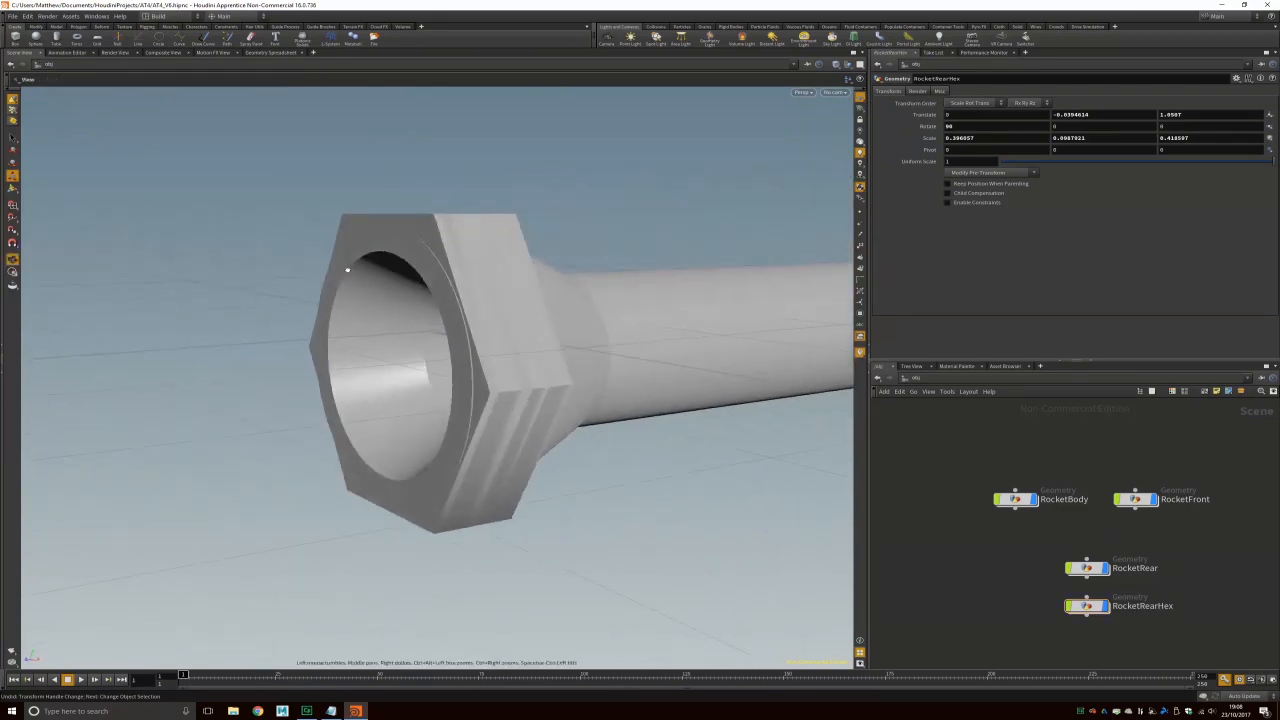
left_click_drag(470, 262, 683, 283)
key("e")
left_click(803, 92)
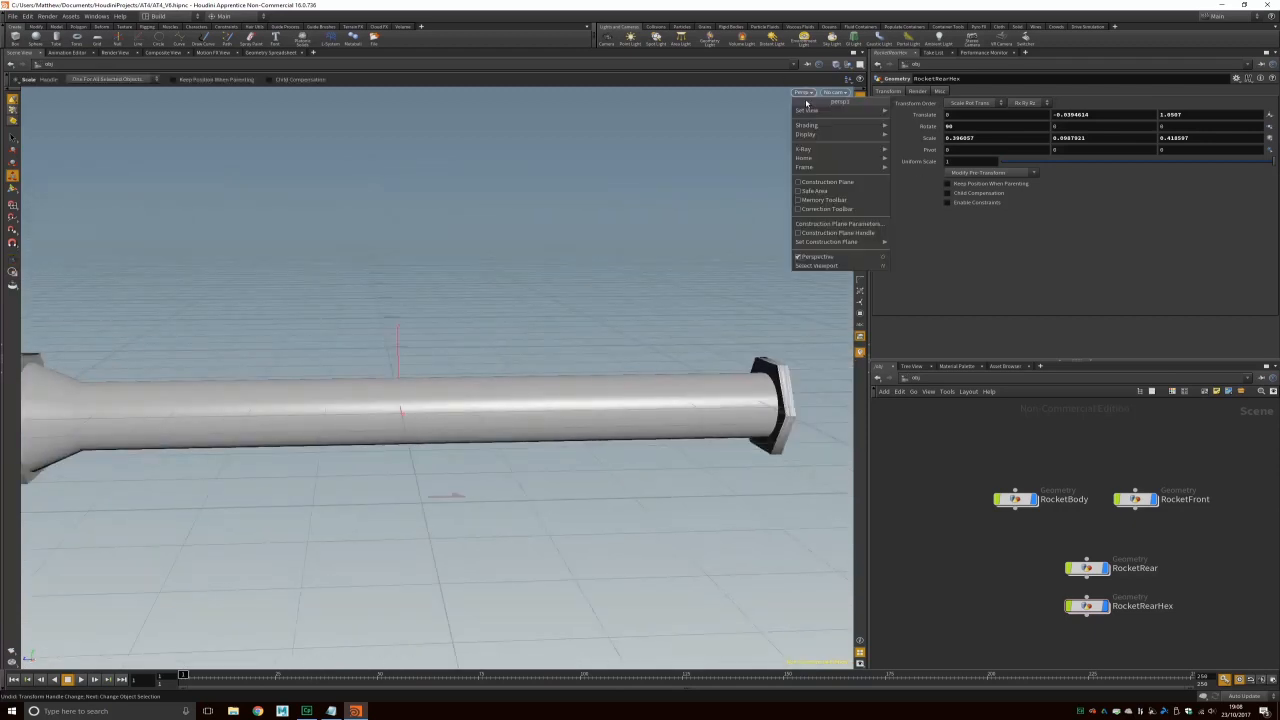
mouse_move(813, 112)
left_click(920, 141)
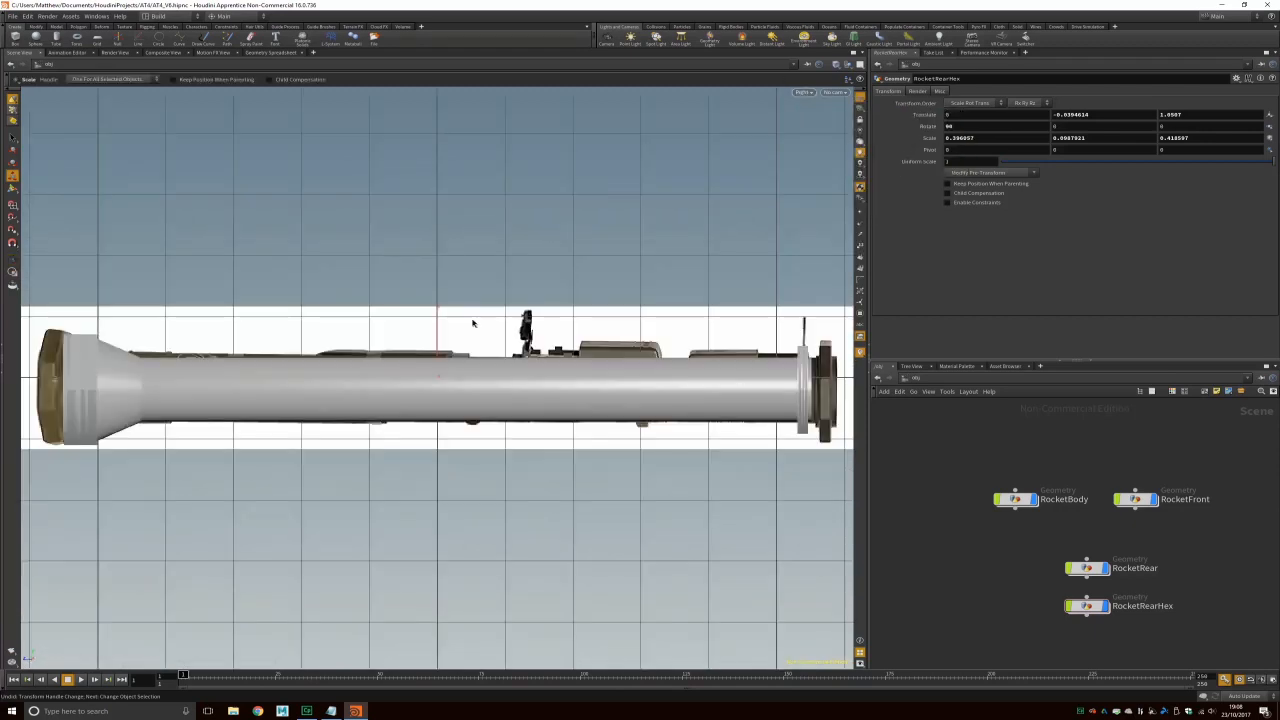
Step: Hide RocketBody and RocketFront to compare with the AT4 photo, restore them, and switch Houdini sessions
left_click(1034, 499)
left_click(1155, 503)
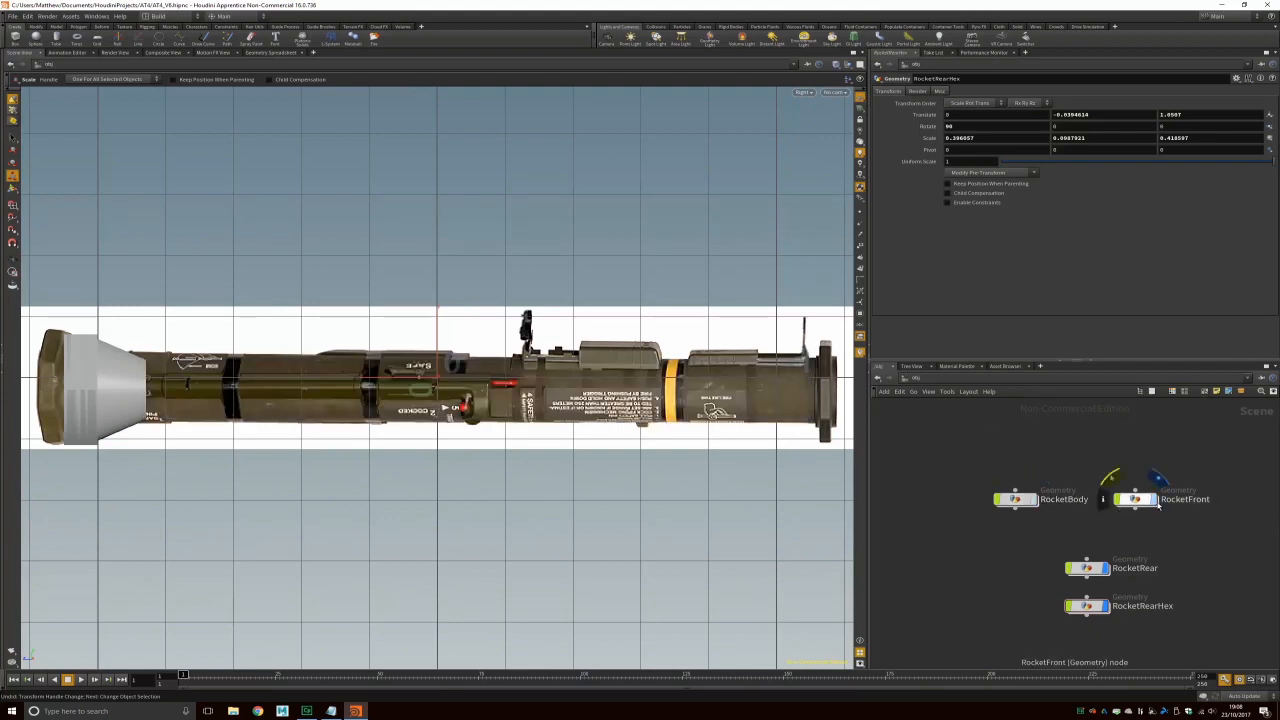
left_click(1155, 503)
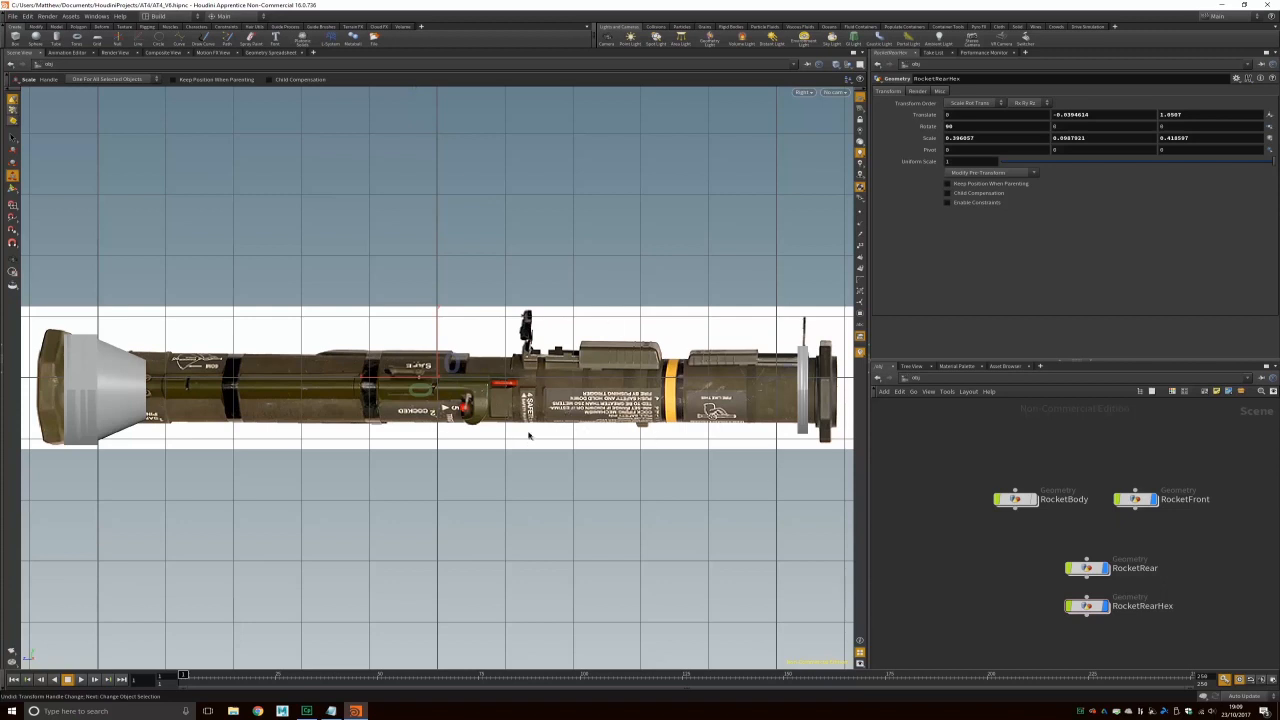
right_click_drag(430, 379, 468, 389, "alt")
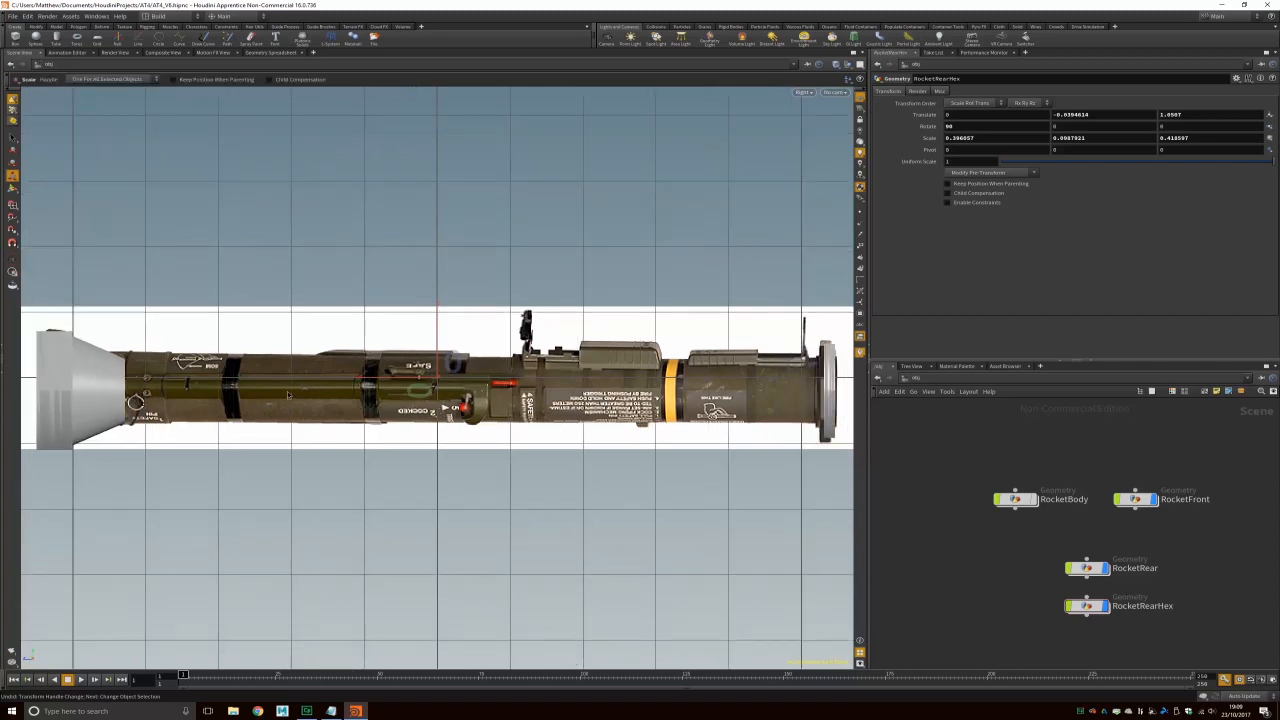
left_click(1034, 499)
left_click(306, 711)
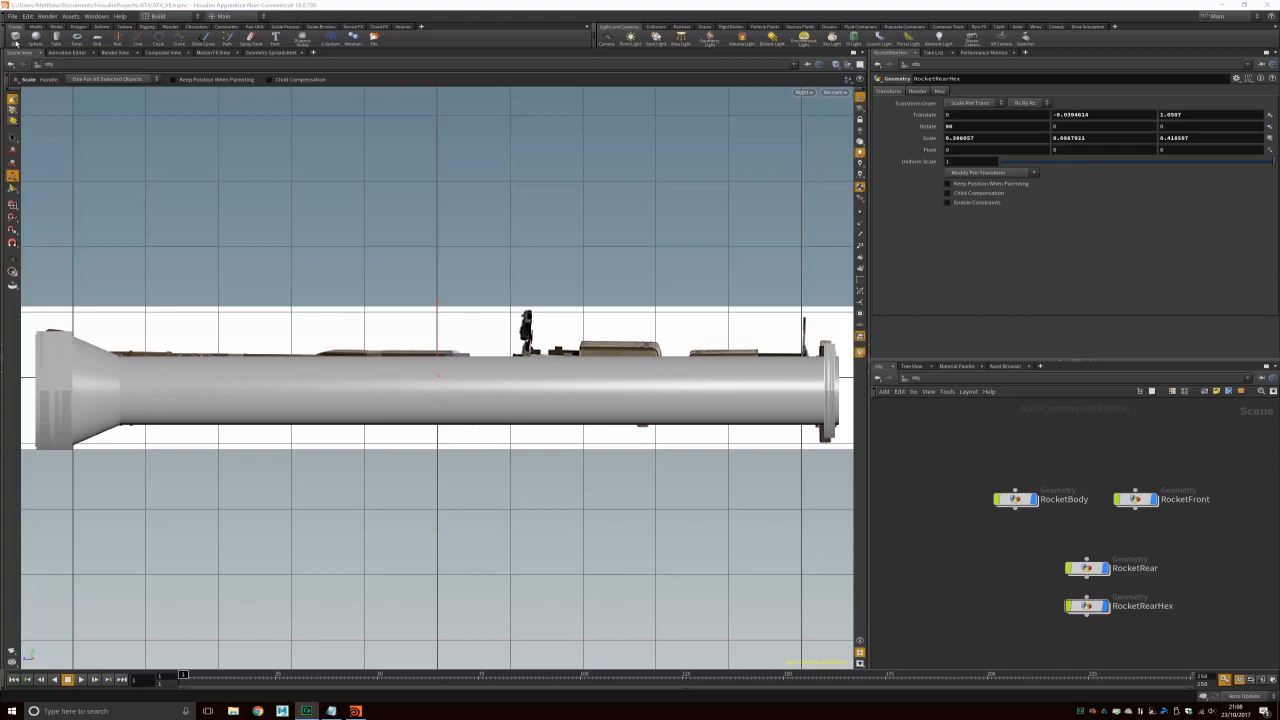
left_click(15, 37)
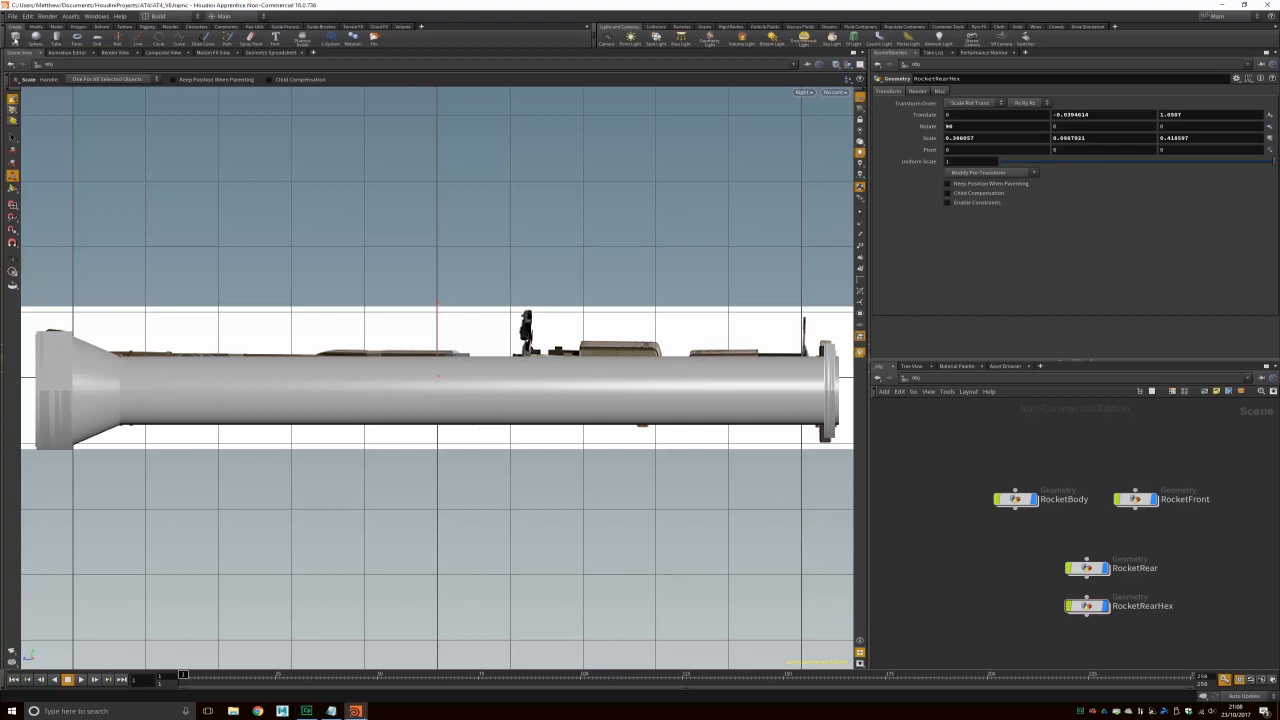
Step: Place a new box at the scene centre and frame it in the perspective view
left_click(550, 372)
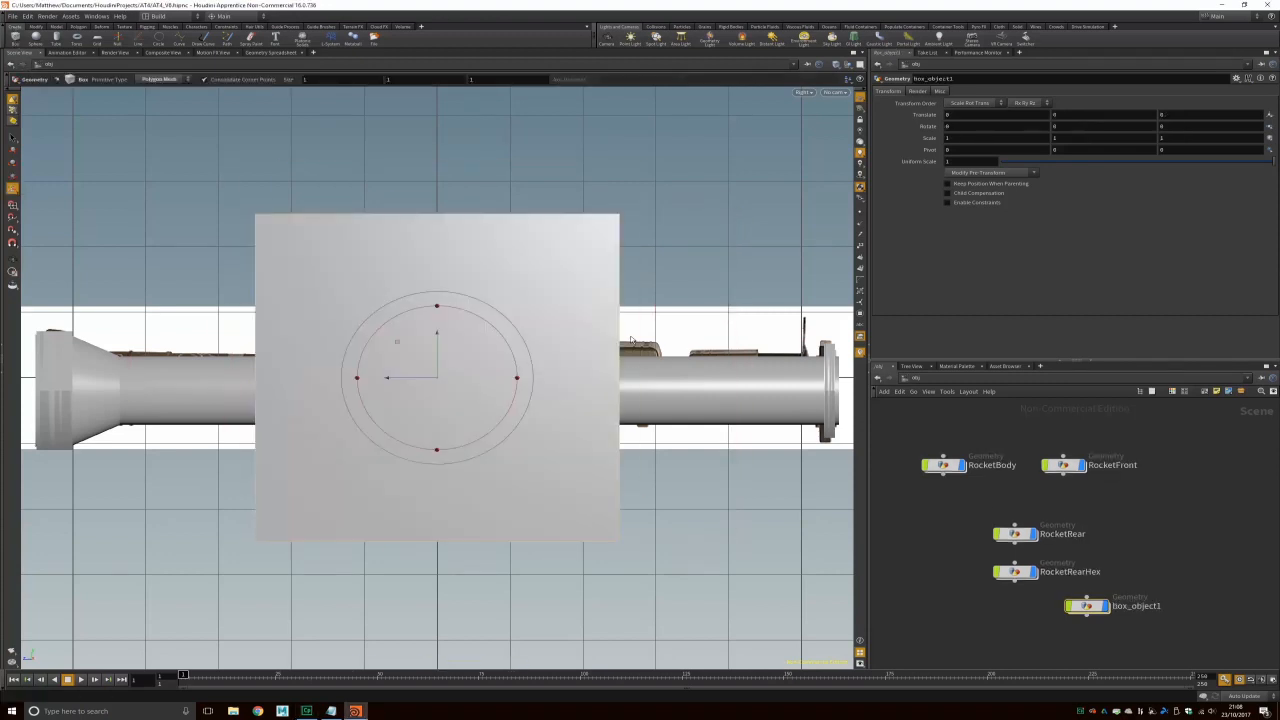
left_click(803, 92)
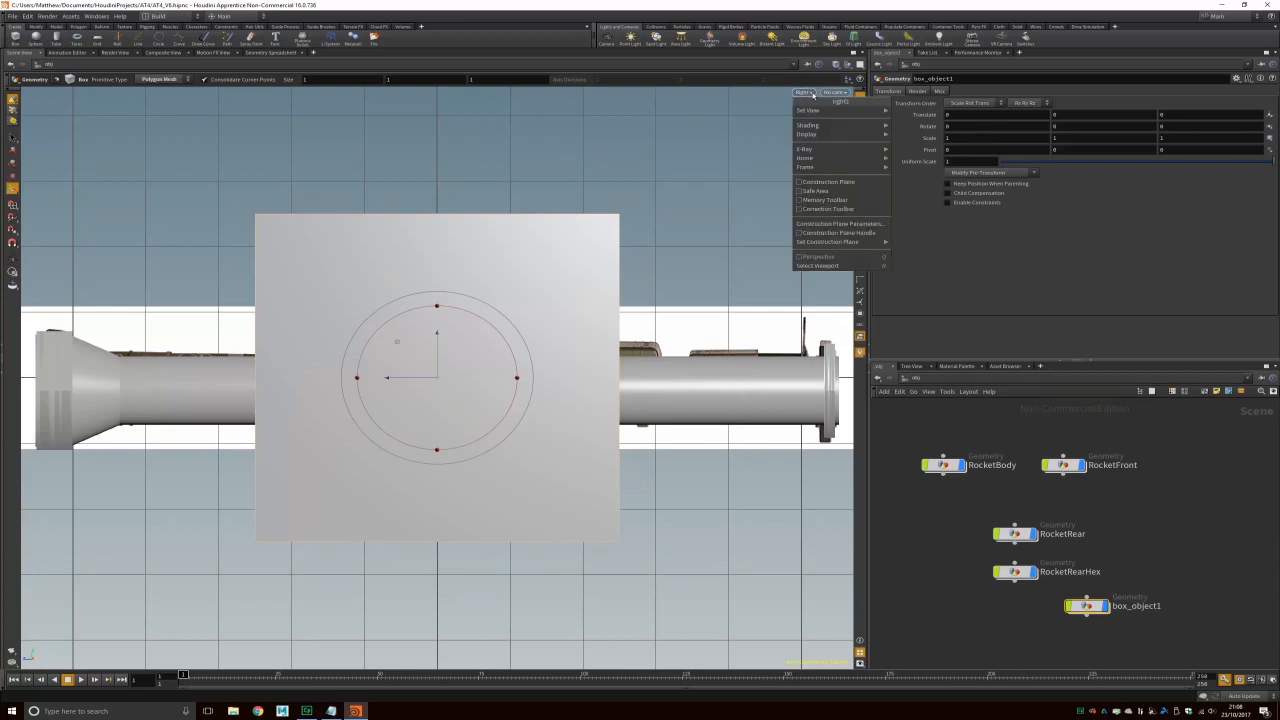
mouse_move(815, 110)
left_click(922, 111)
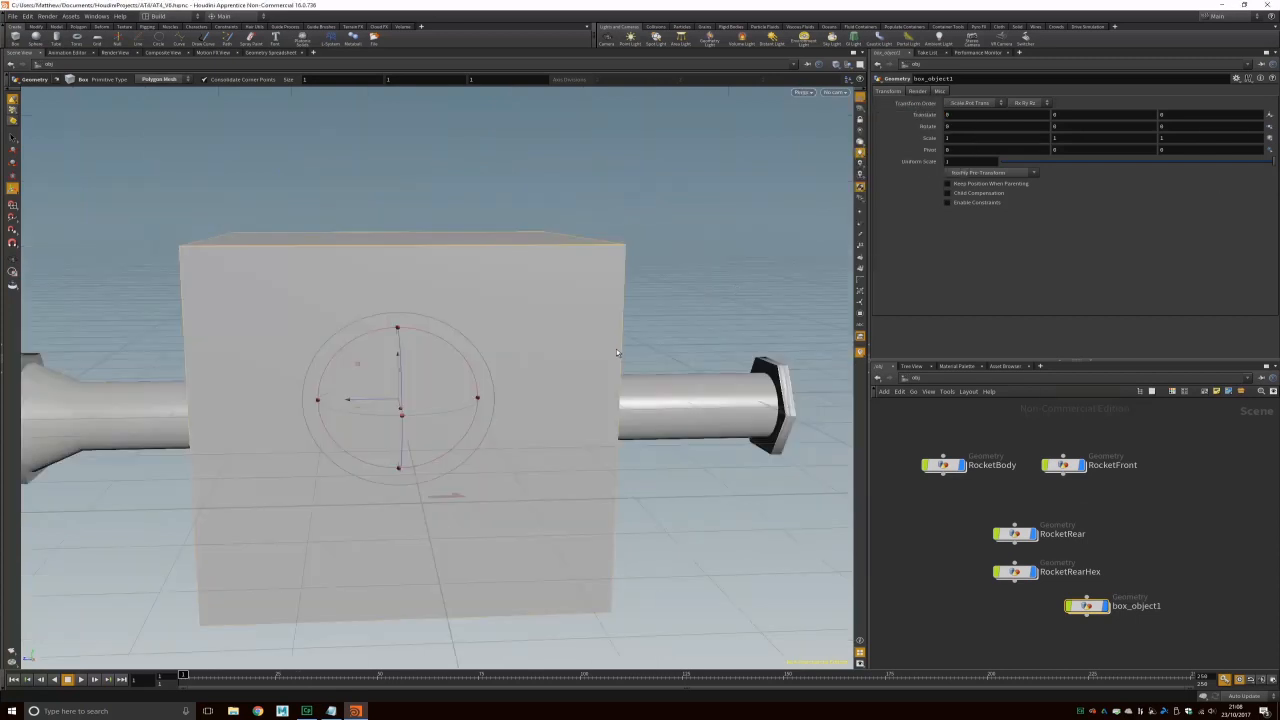
key("Escape")
left_click_drag(617, 352, 584, 387)
key("space+g")
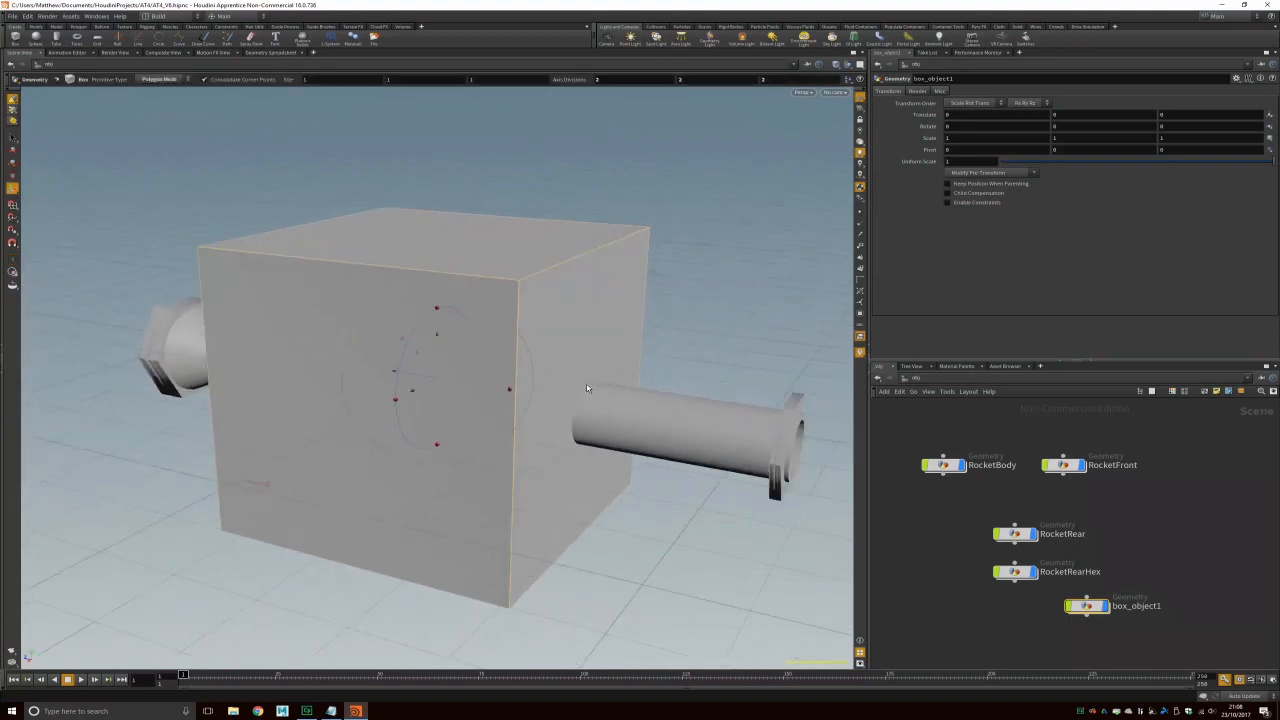
scroll(586, 384, "down", 5)
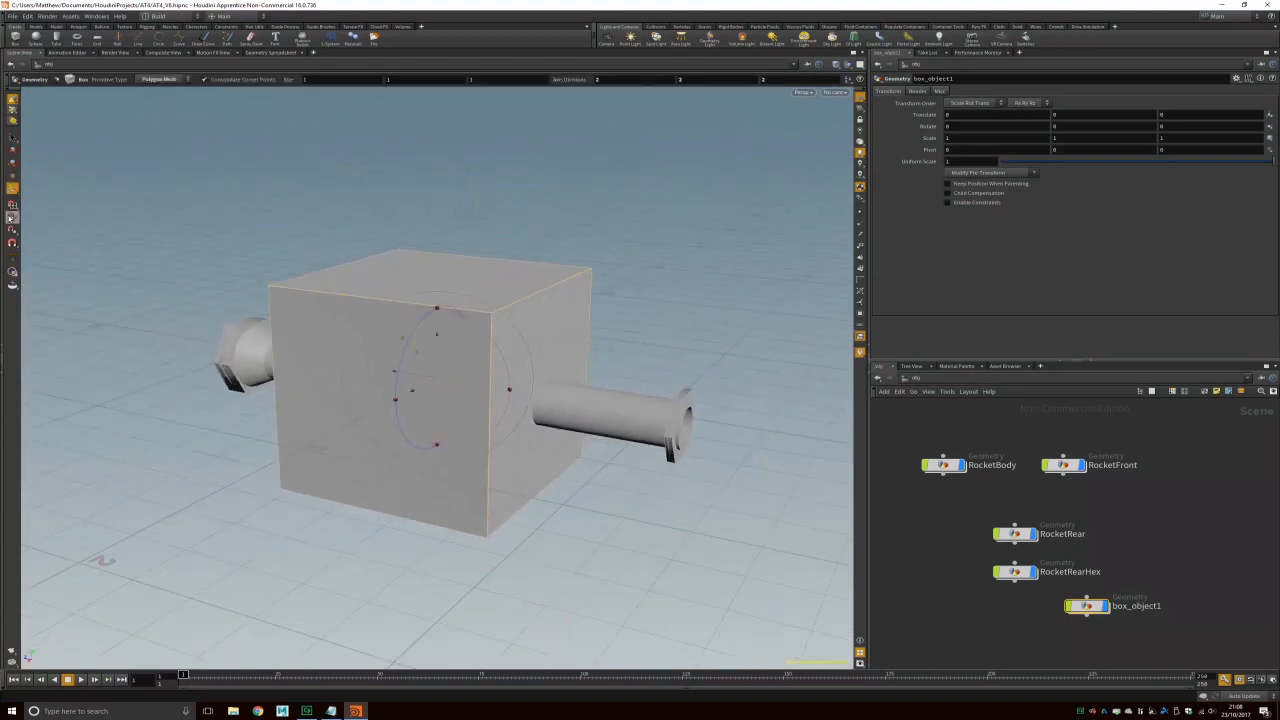
Step: Scale the box uniformly down to 0.226834 and switch to Two Views Stacked
left_click(12, 176)
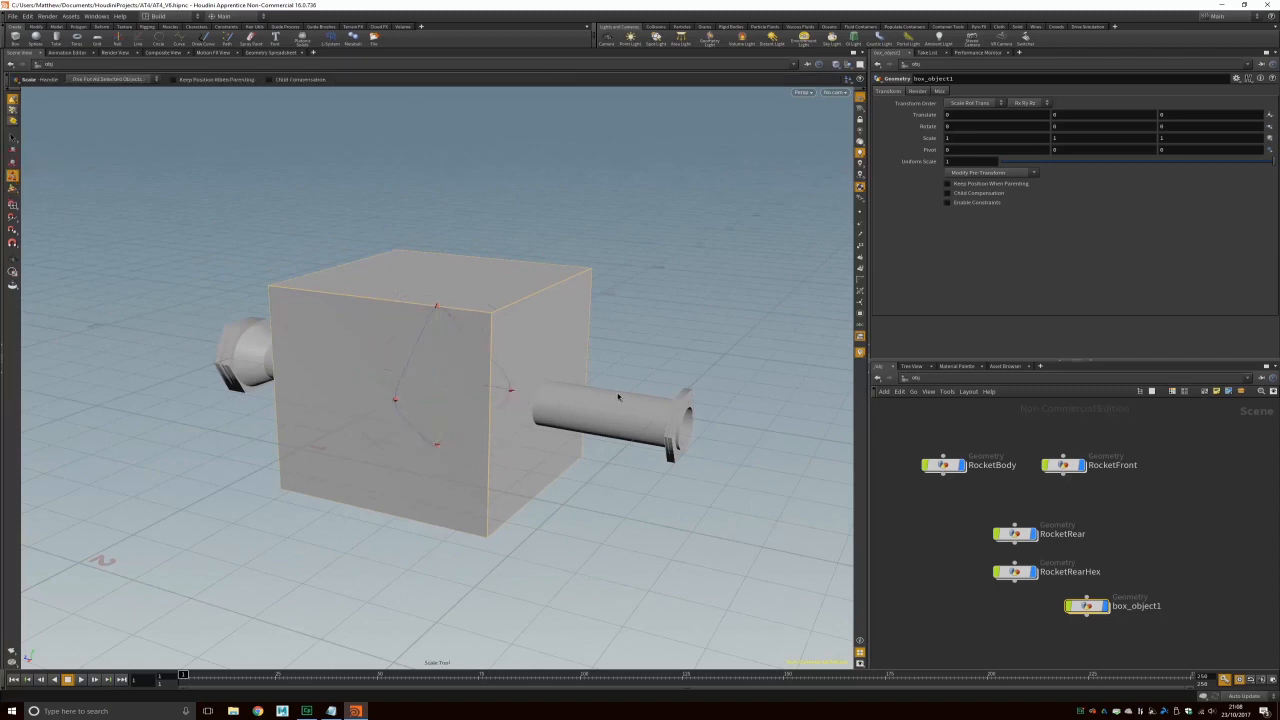
left_click_drag(510, 393, 360, 327)
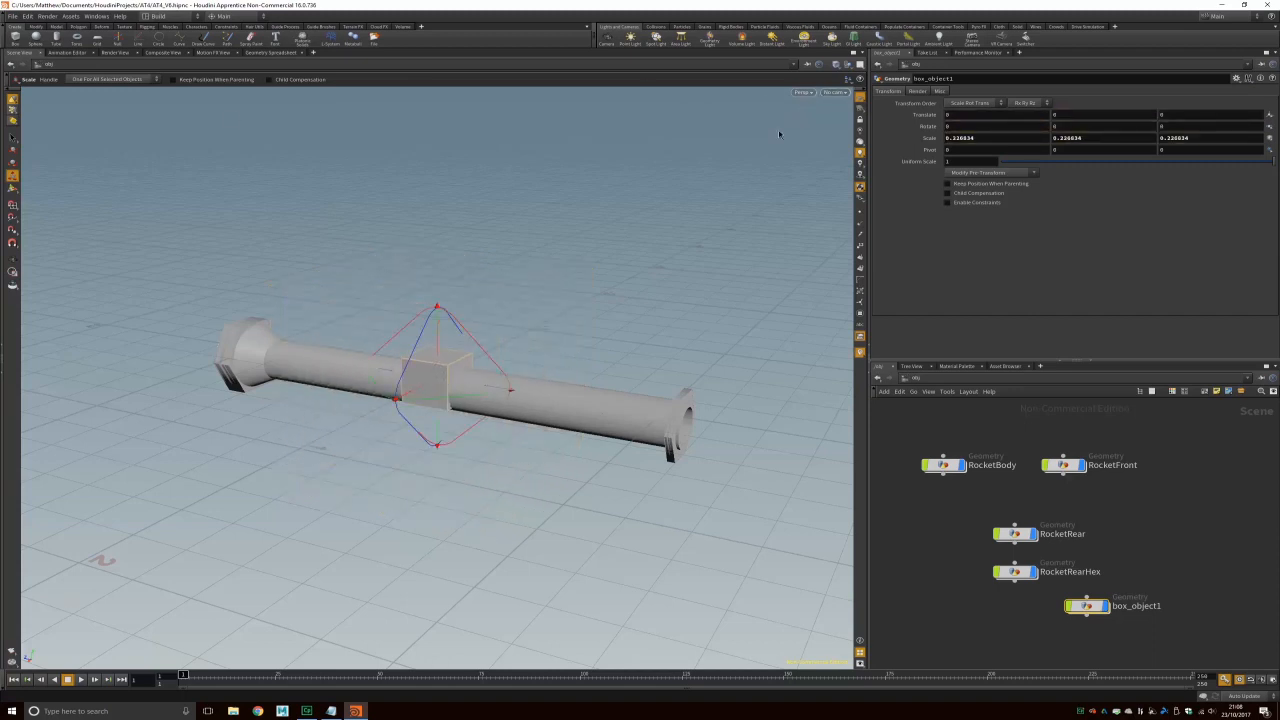
key("ctrl+4")
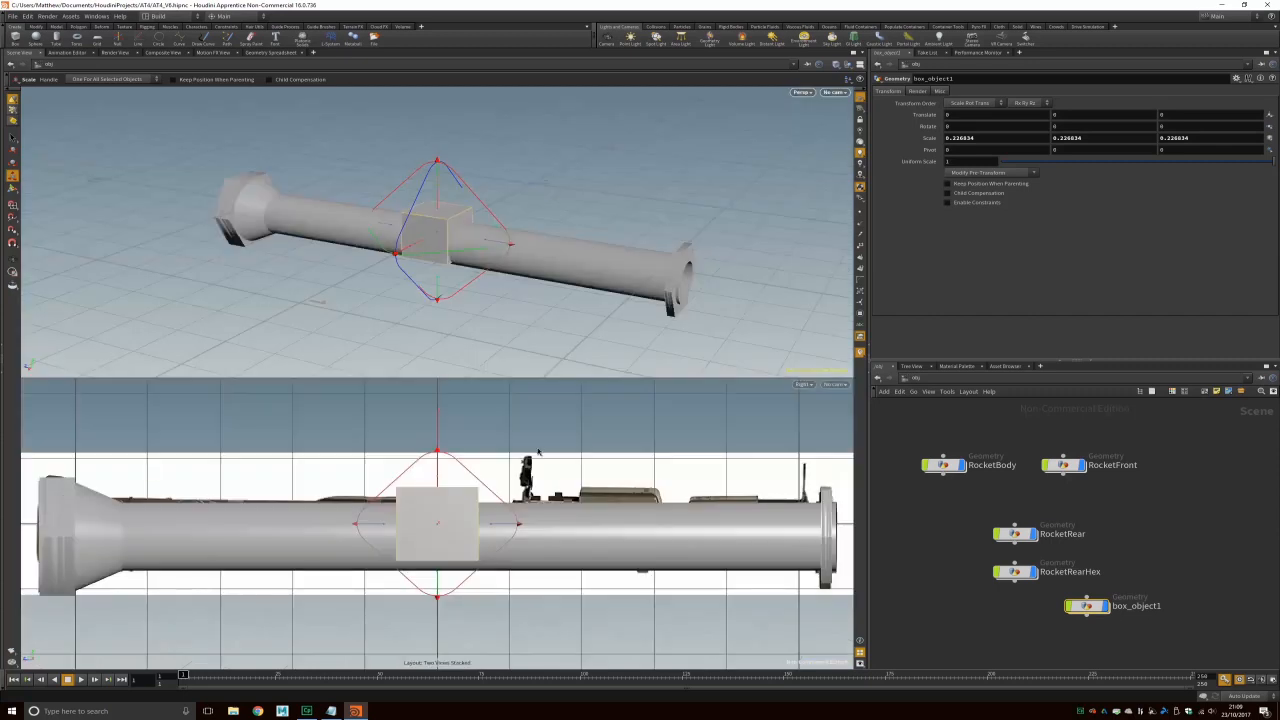
Step: Slide the box onto the launcher tube, shrink it and stretch it lengthwise
left_click(12, 151)
left_click_drag(376, 471, 620, 420)
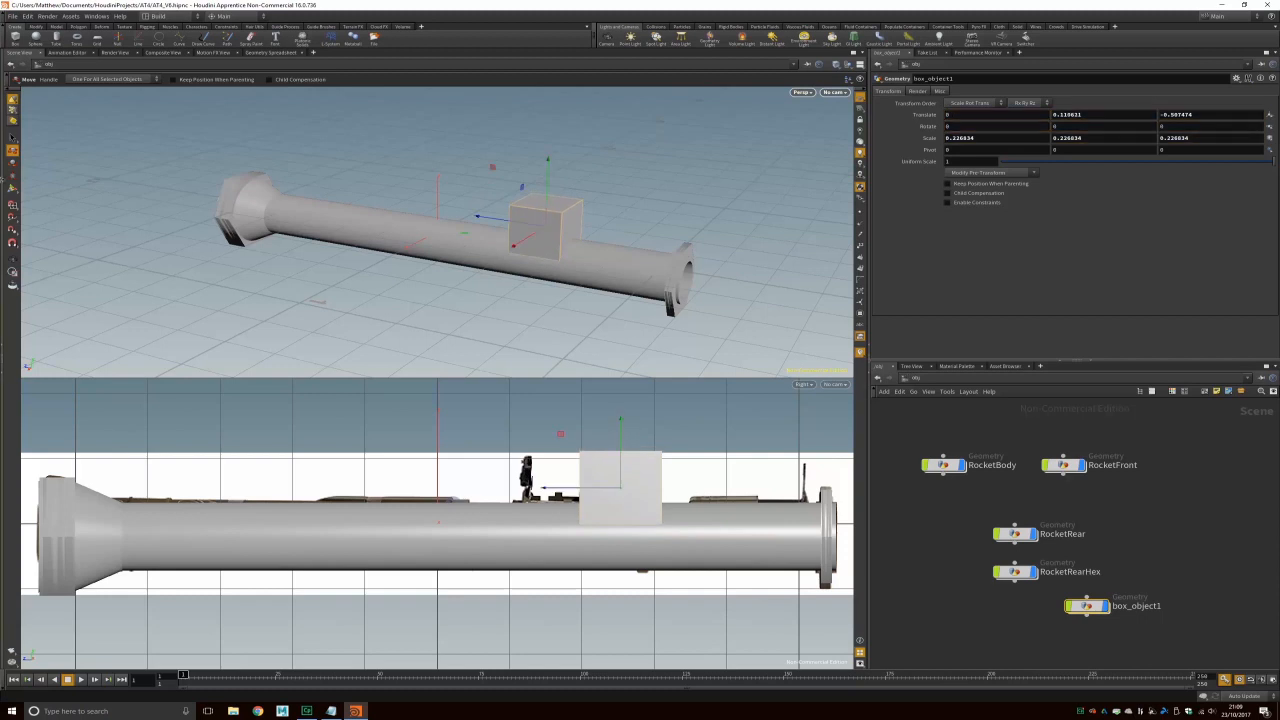
key("r")
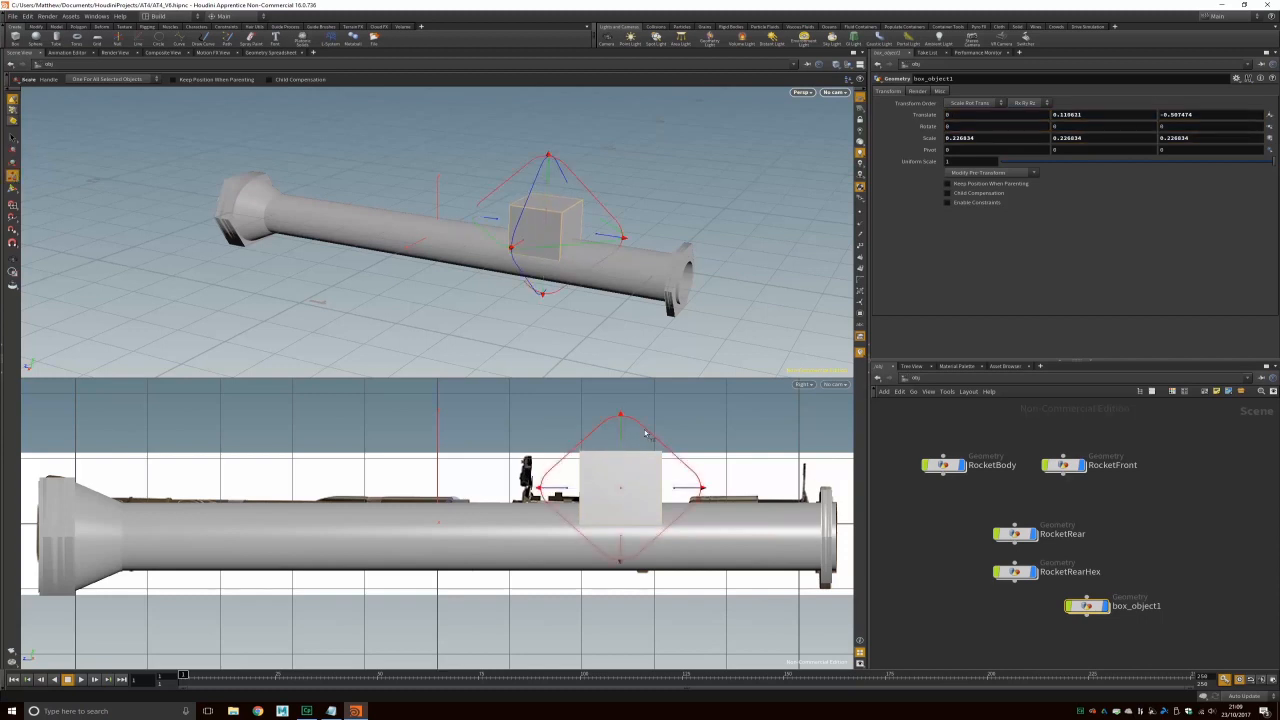
left_click_drag(621, 415, 623, 424)
key("ctrl+z")
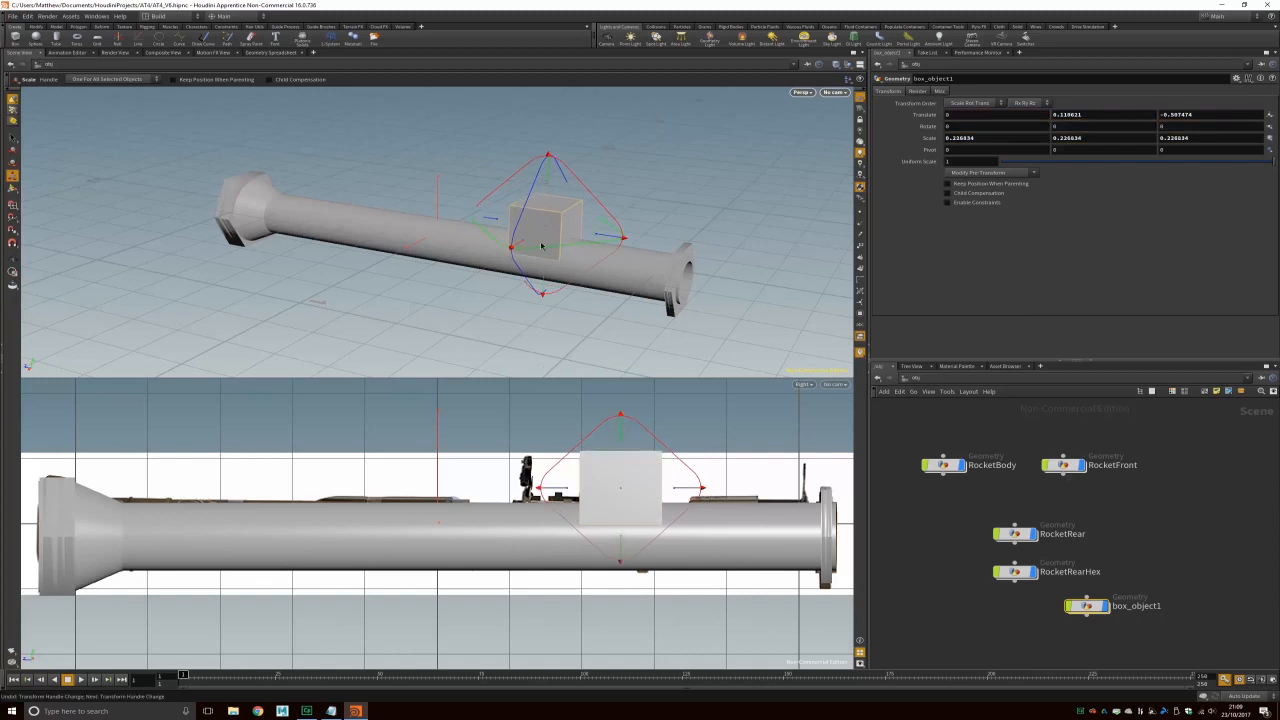
left_click_drag(549, 160, 552, 186)
left_click_drag(620, 239, 651, 241)
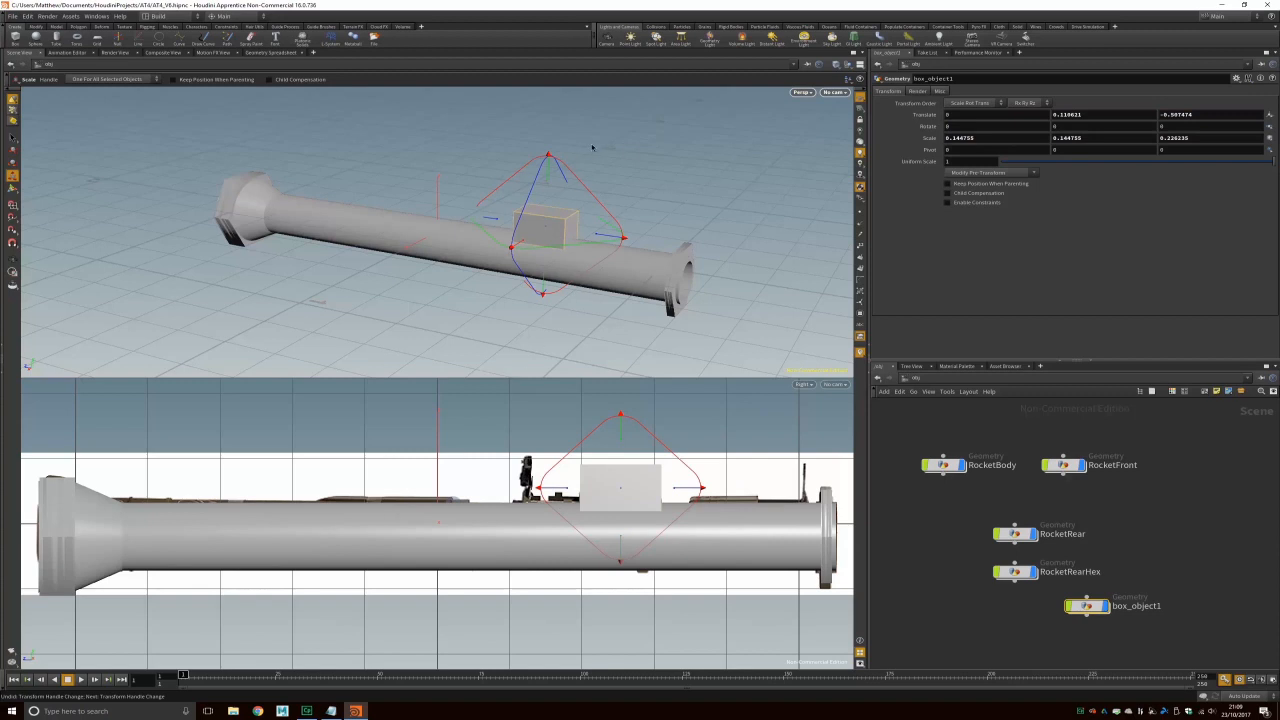
Step: Lower the box to Z -0.597474 on the tube and scale it to 0.0595573, 0.0595573, 0.225478
left_click(12, 150)
left_click_drag(548, 163, 548, 164)
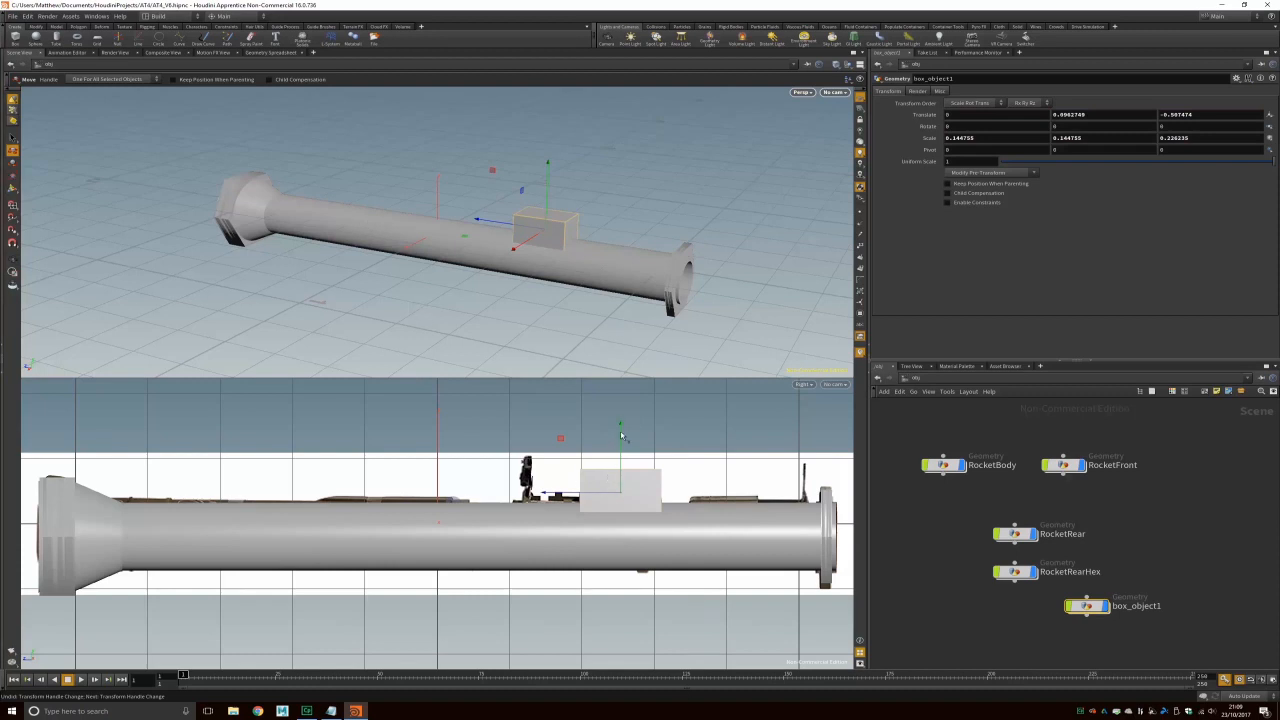
left_click_drag(622, 432, 621, 432)
left_click(12, 175)
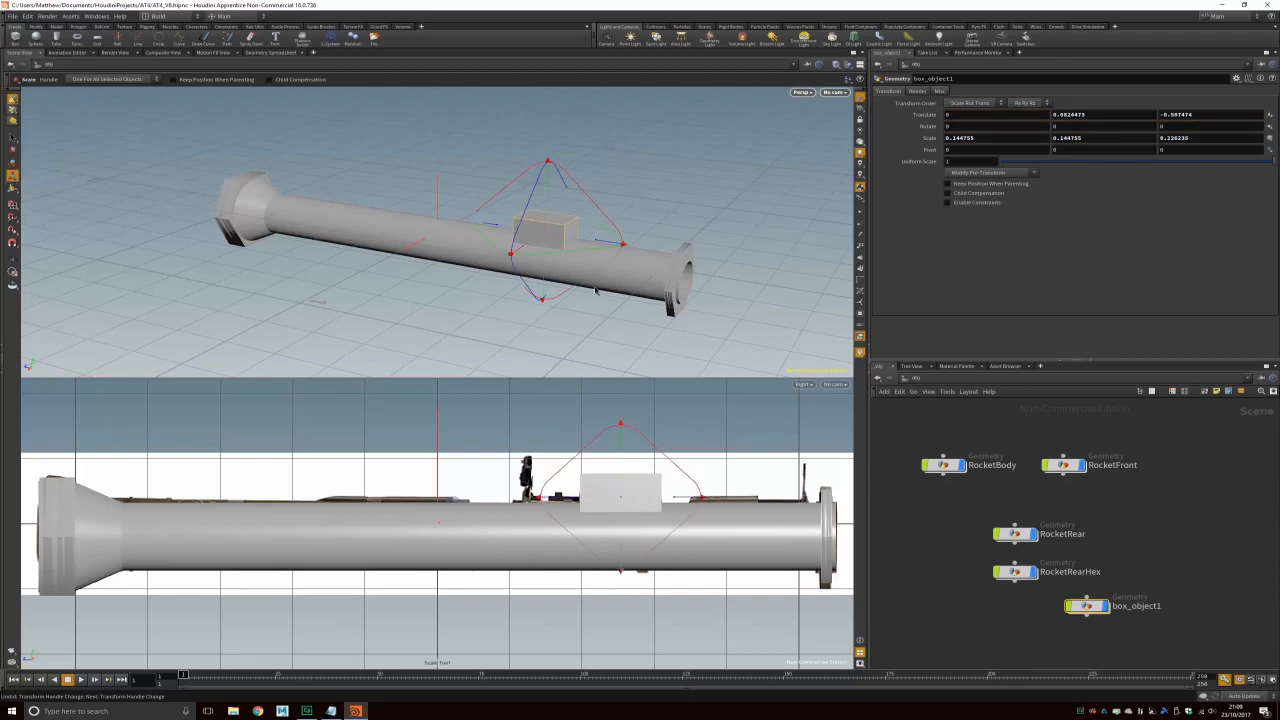
left_click_drag(549, 167, 548, 212)
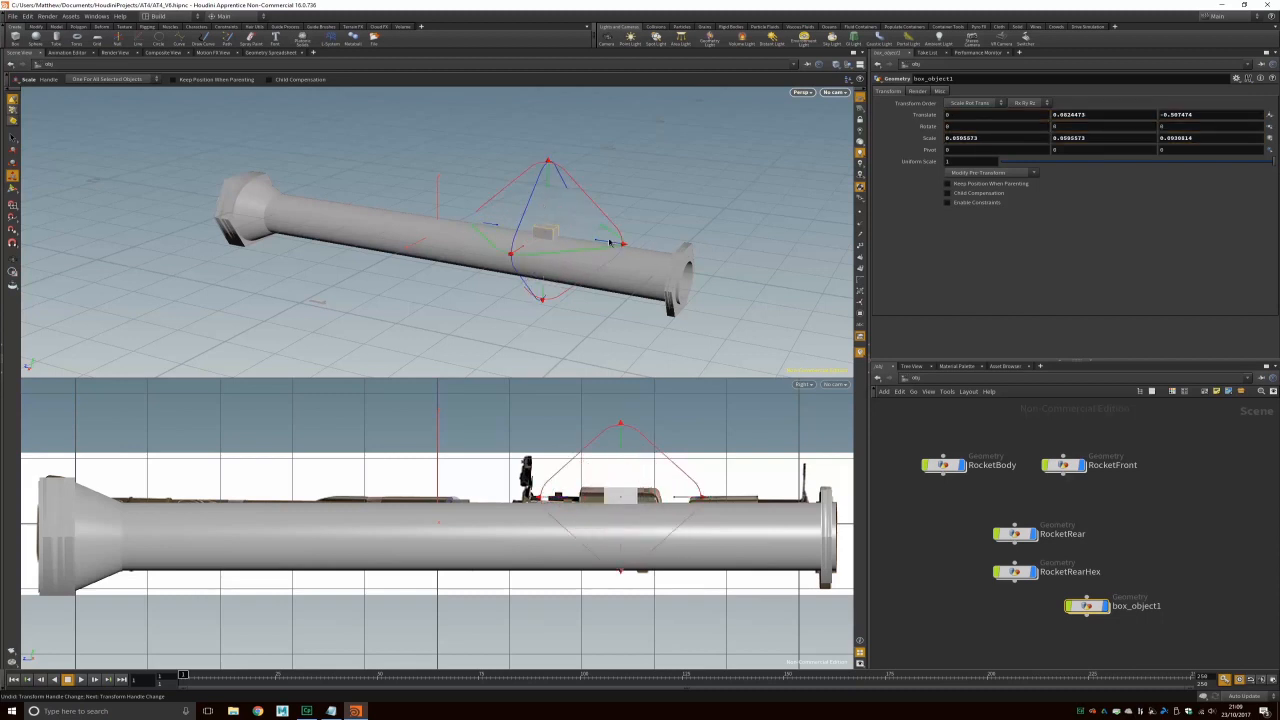
left_click_drag(612, 245, 504, 256)
key("Escape")
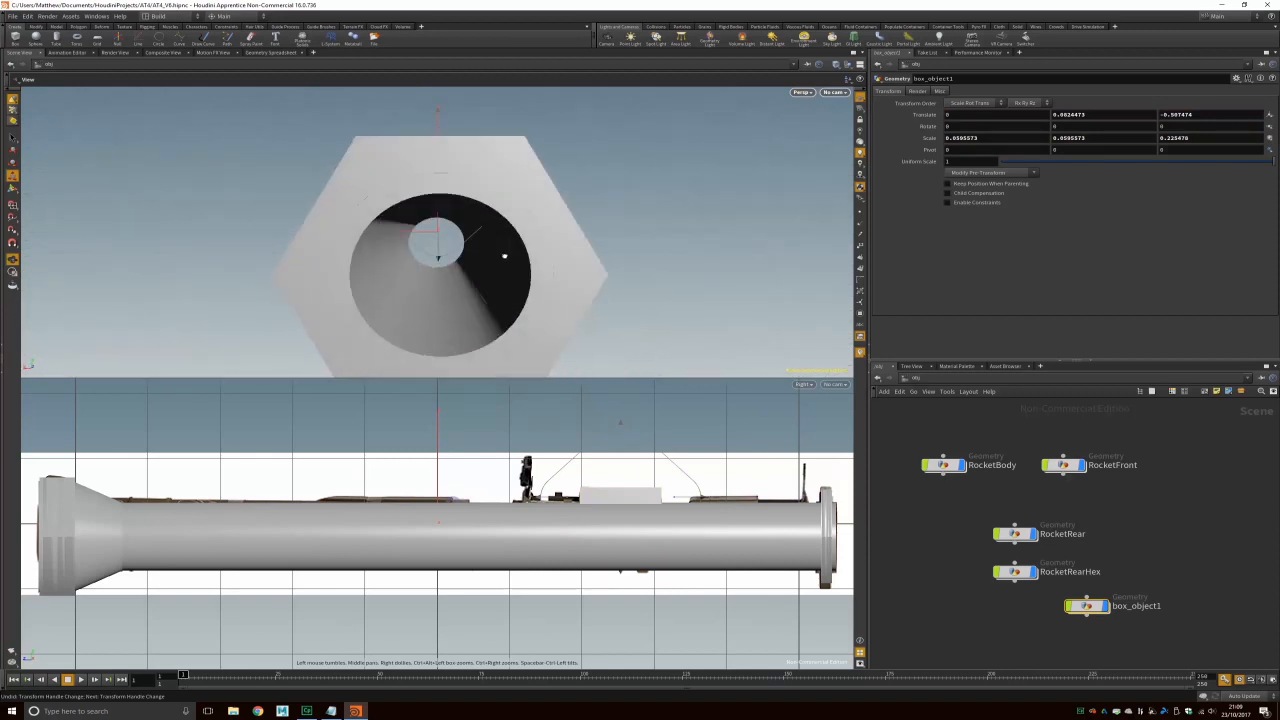
left_click_drag(551, 151, 520, 220)
key("e")
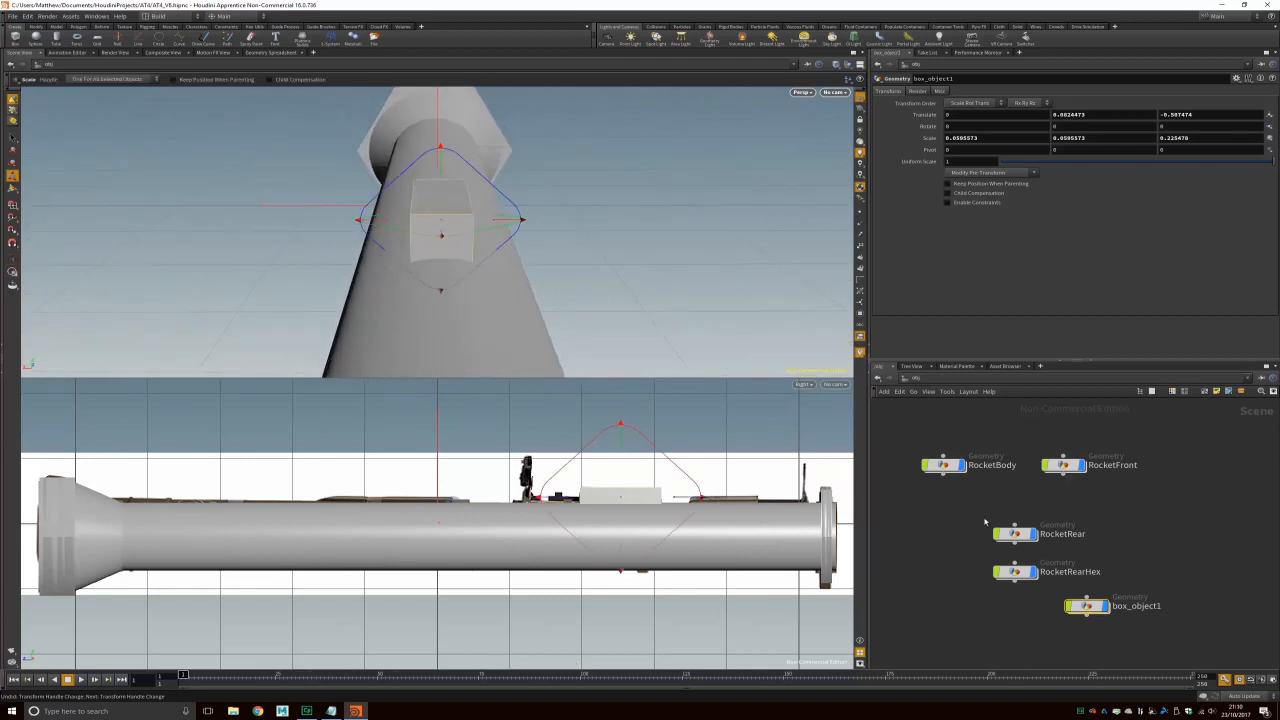
Step: Reposition the box_object1 node in the network and dive inside it
left_click(1106, 606)
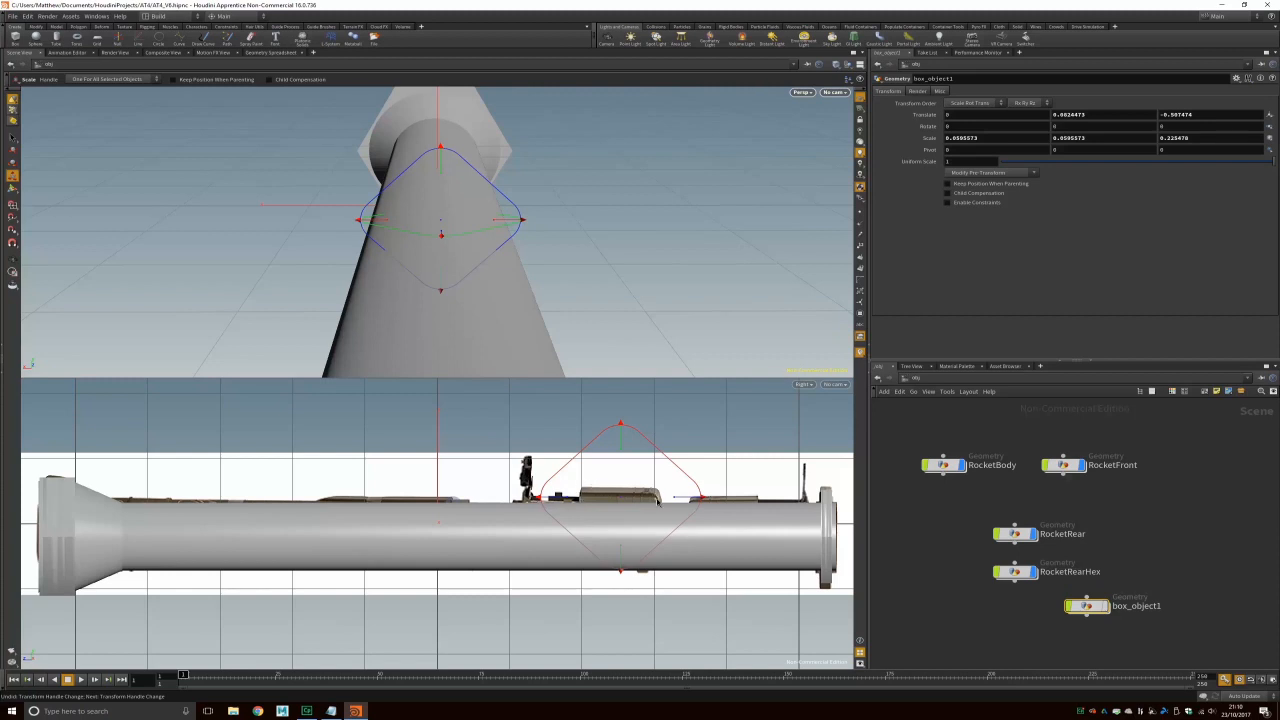
left_click_drag(1105, 607, 1037, 617)
left_click(1038, 618)
mouse_move(596, 253)
left_mouse_down("alt")
mouse_move(566, 263)
mouse_move(586, 249)
mouse_move(575, 240)
mouse_move(586, 246)
left_mouse_up("alt")
left_click(14, 110)
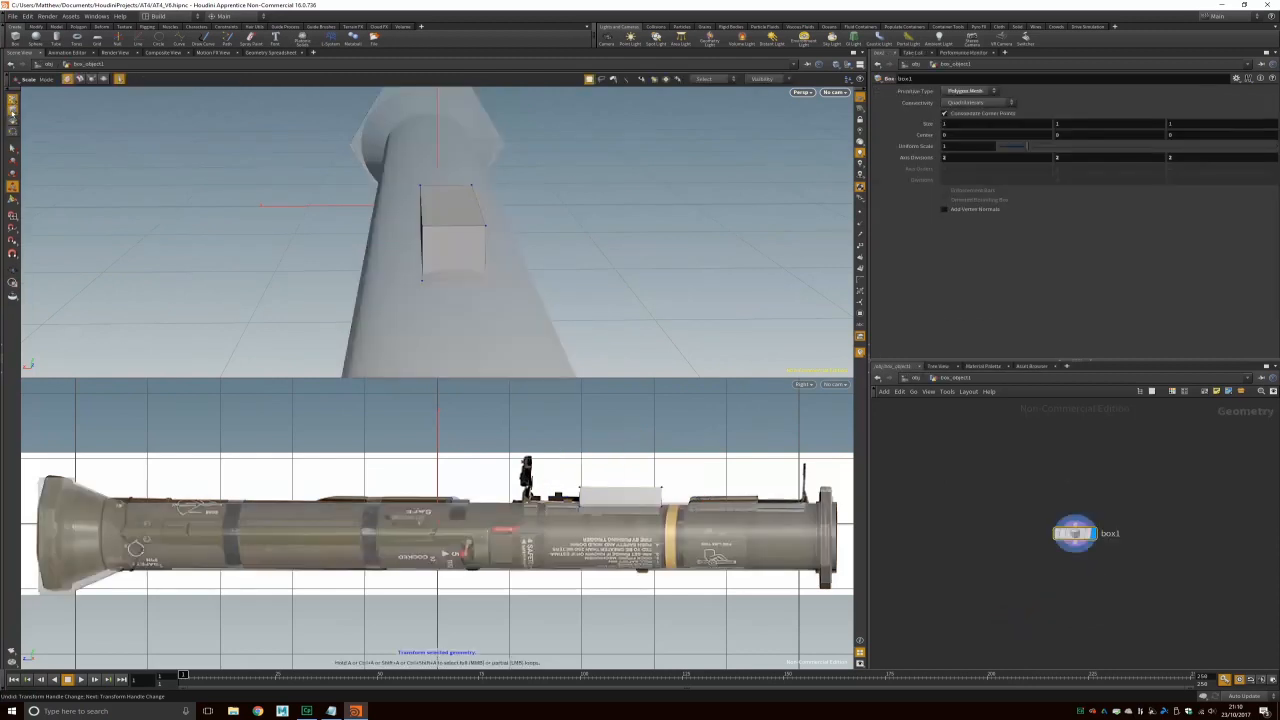
Step: Select the block's top front edge p6-7 and apply PolyBevel after box1
right_click(12, 111)
left_click(13, 108)
left_click(451, 227)
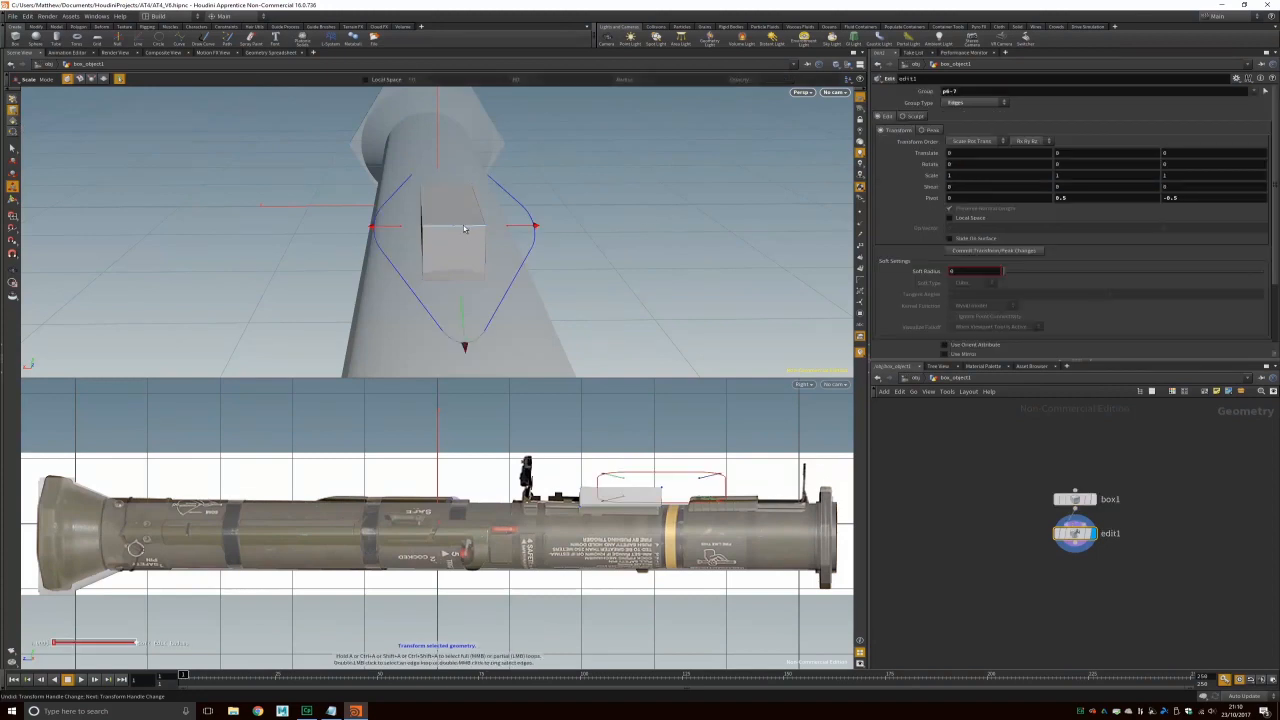
left_click(79, 28)
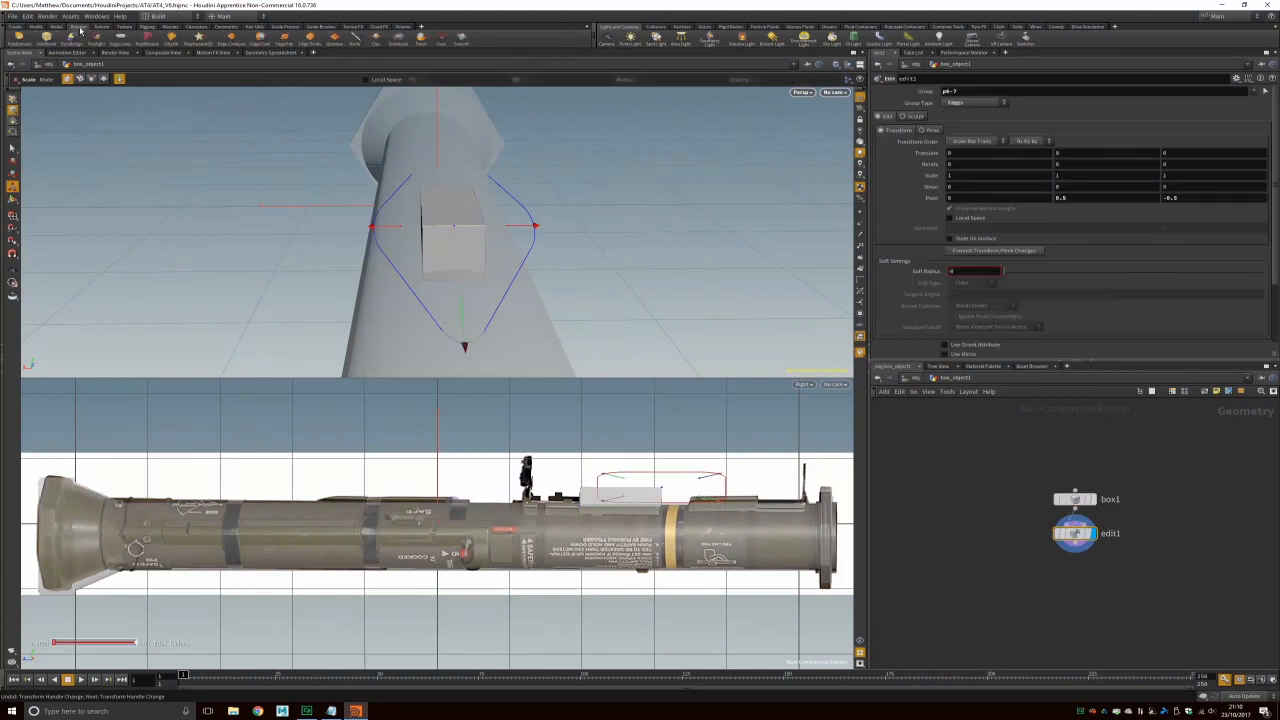
key("ctrl+z")
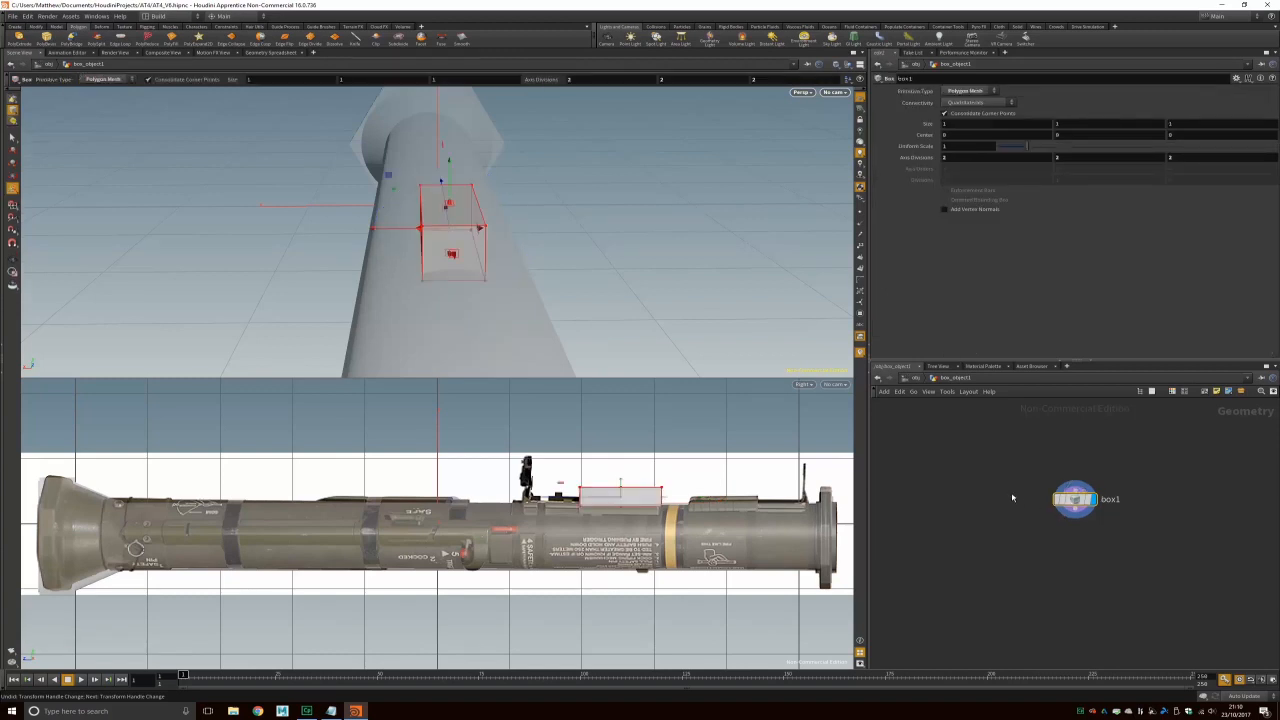
left_click_drag(576, 189, 529, 289, "alt")
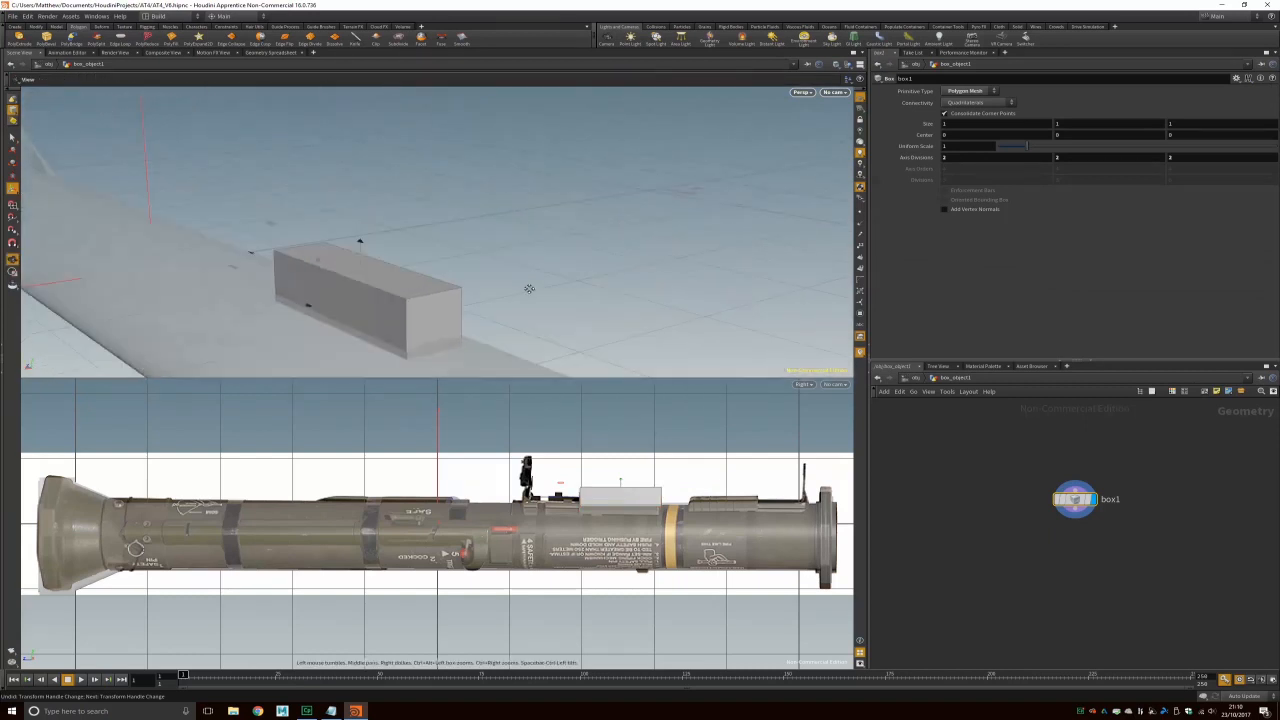
key("s")
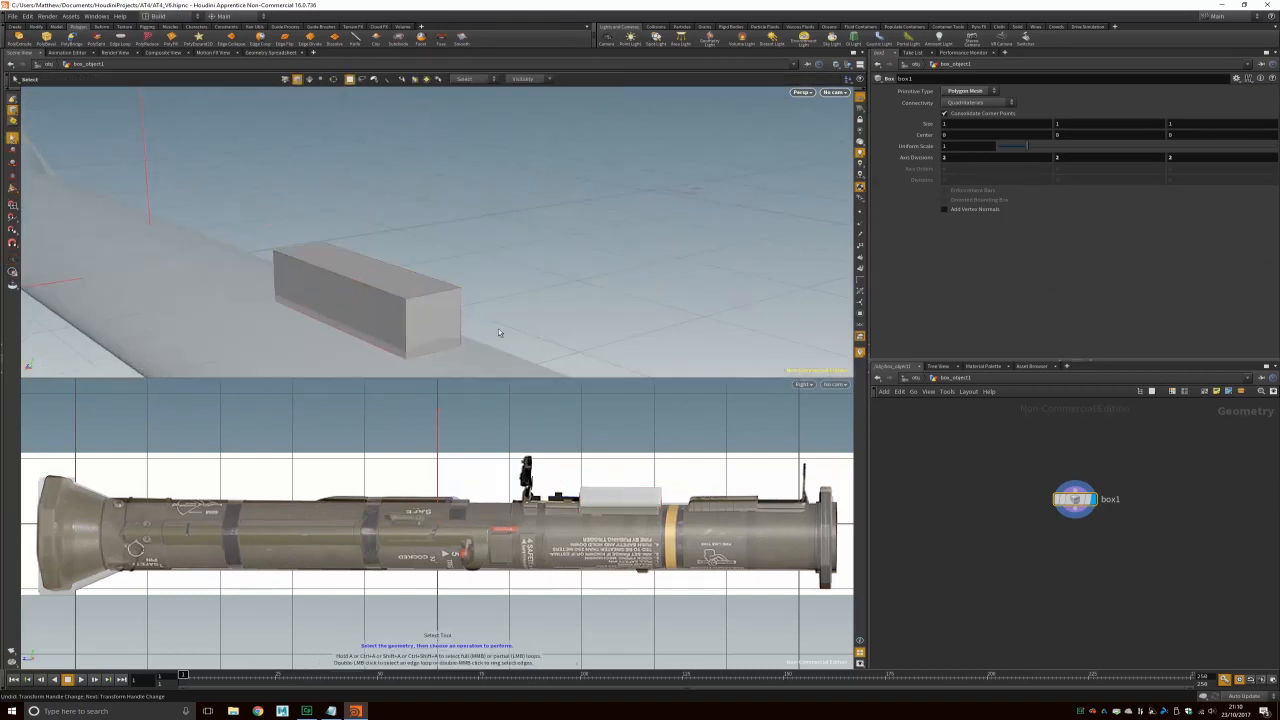
left_click(48, 38)
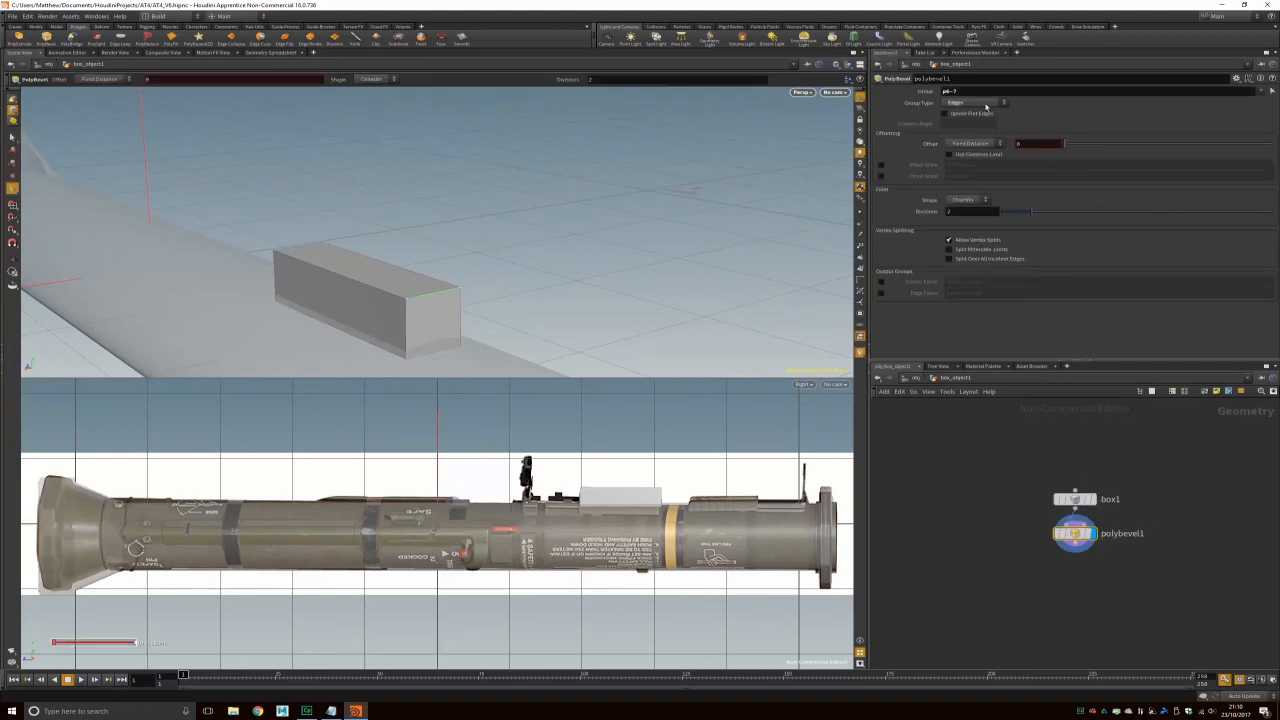
Step: Give polybevel1 a Round shape, 8 divisions and a Fixed Distance offset of 0.3
left_click_drag(1064, 144, 1116, 147)
left_click_drag(1032, 212, 1181, 213)
left_click(966, 200)
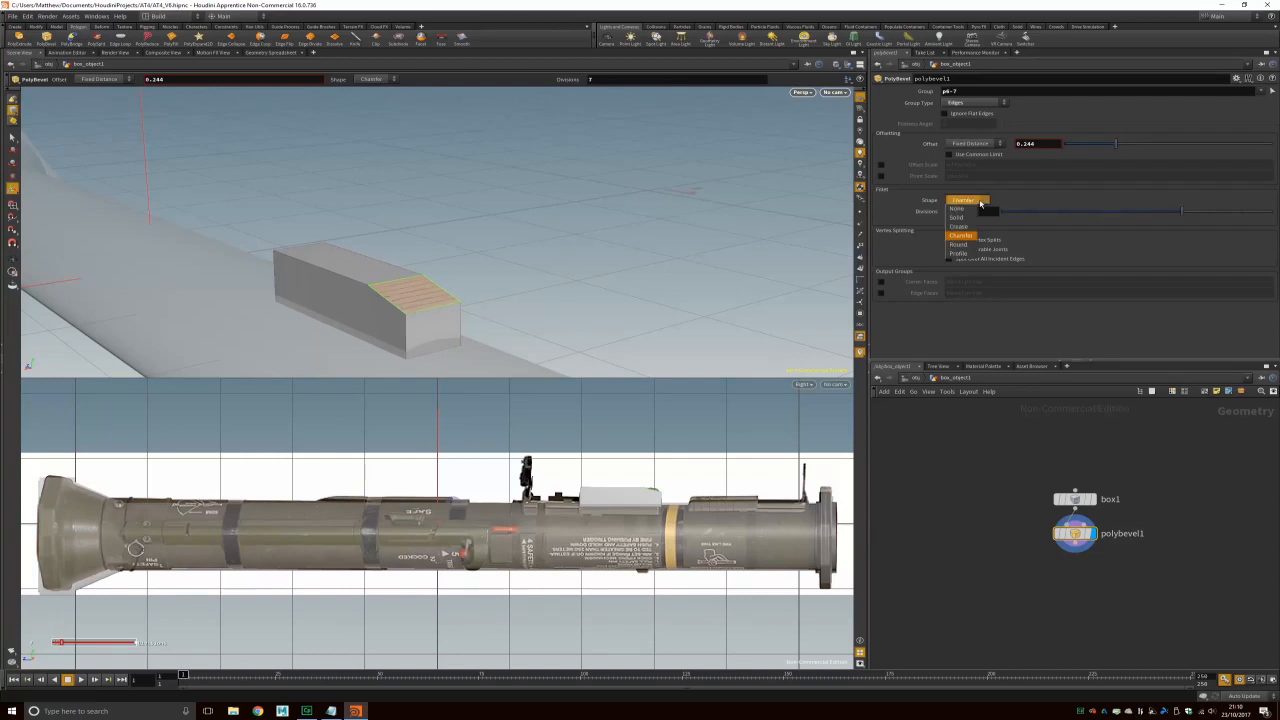
left_click(960, 244)
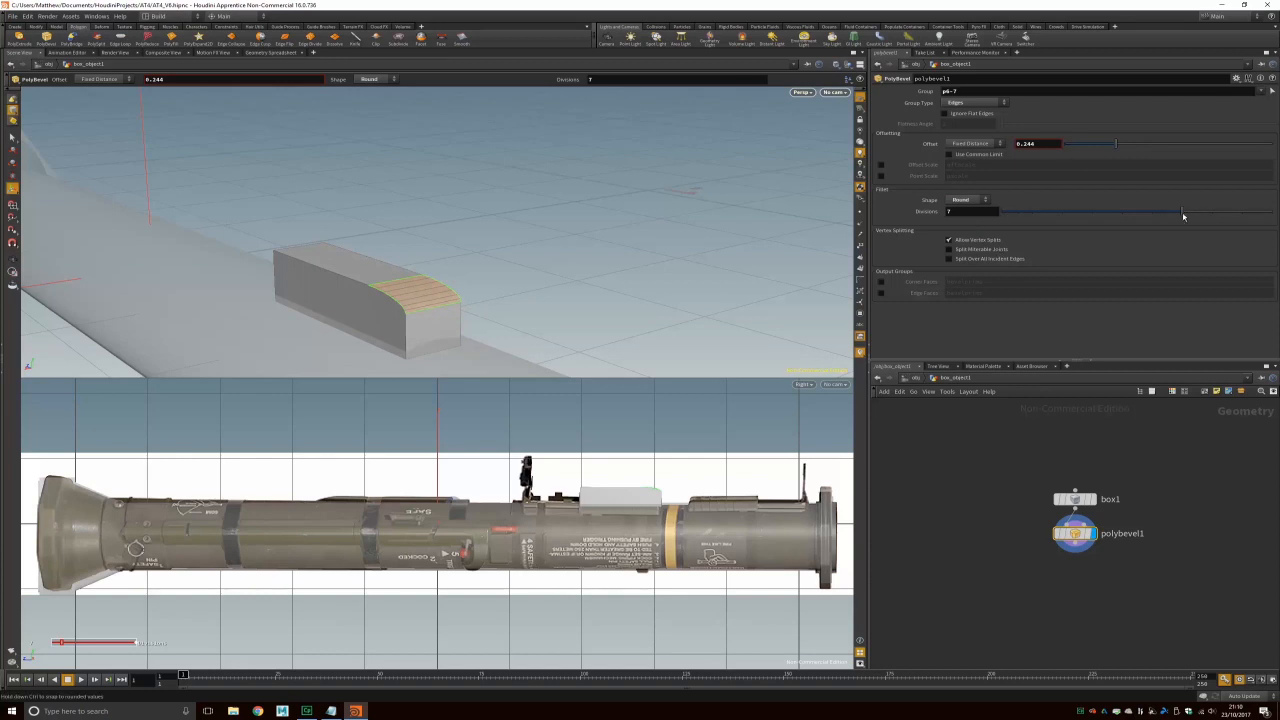
left_click_drag(1195, 216, 1208, 216)
mouse_move(1117, 143)
left_mouse_down()
mouse_move(1173, 148)
mouse_move(1117, 145)
left_mouse_up()
left_click(983, 146)
left_click(983, 151)
left_click_drag(1040, 144, 1029, 144)
key("Return")
left_click_drag(406, 263, 474, 252)
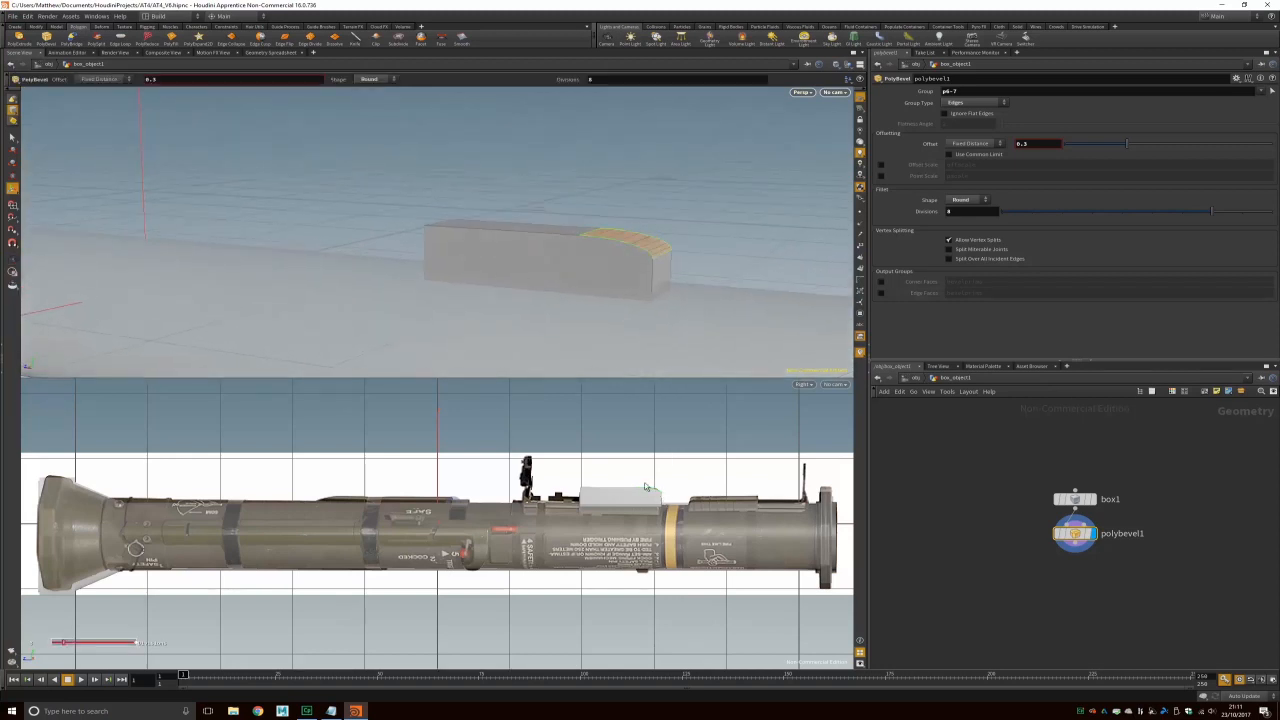
key("s")
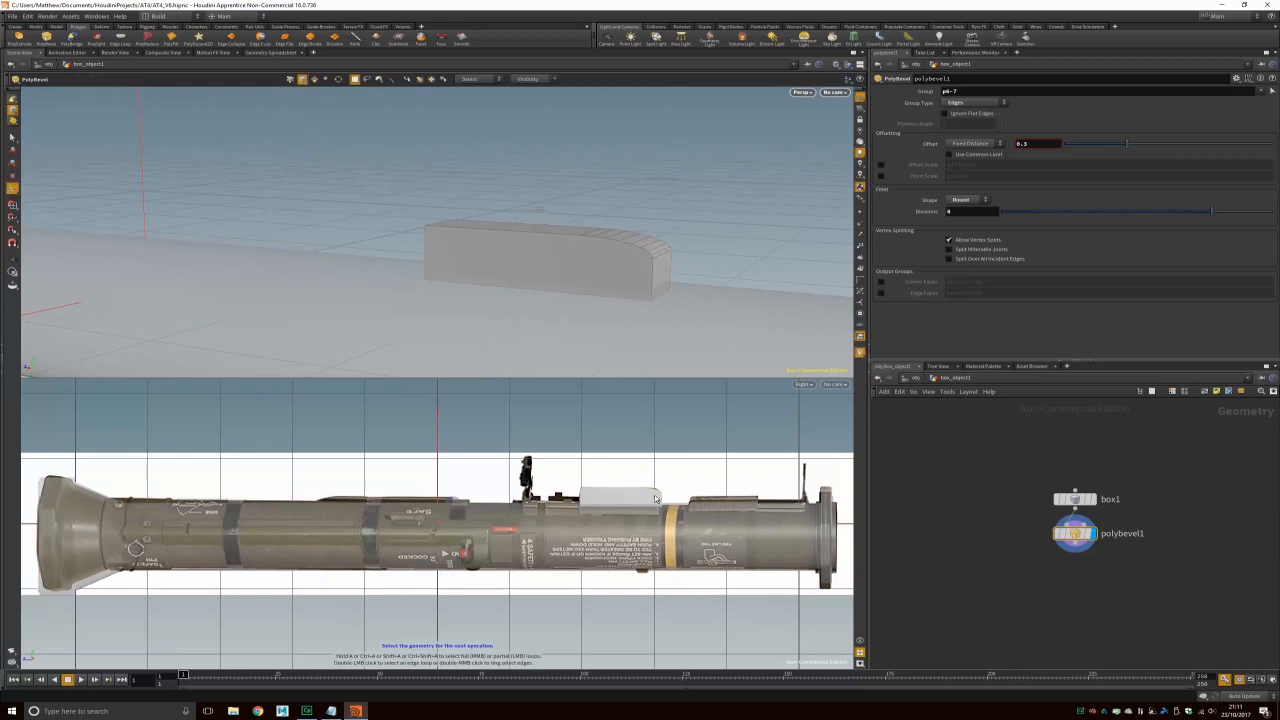
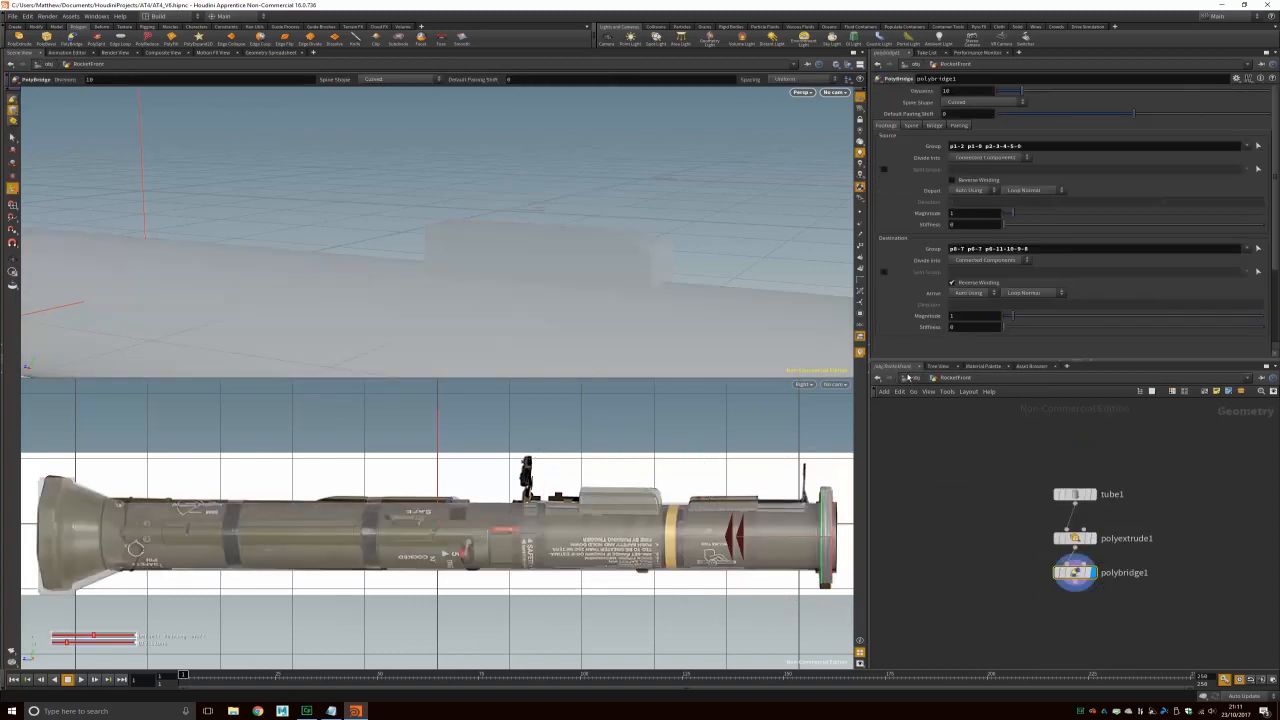
Step: Return to object level, select the first top box and rename it Box1
left_click(911, 377)
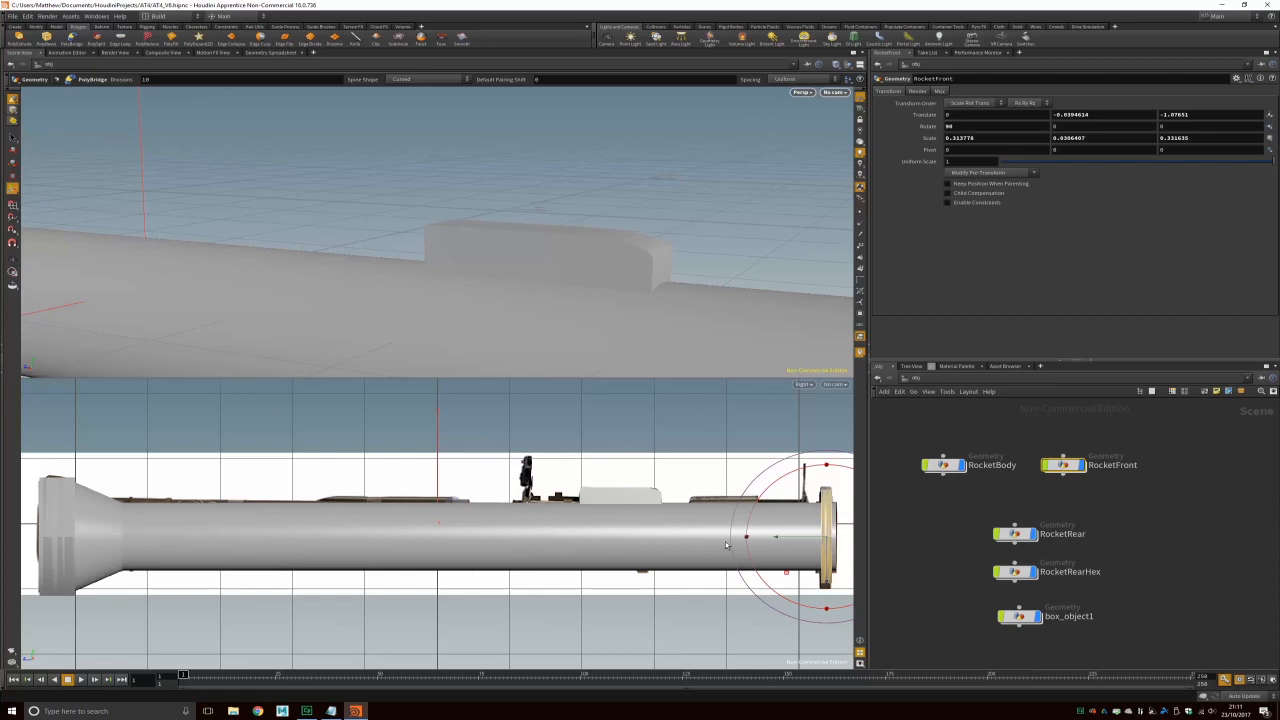
left_click(550, 251)
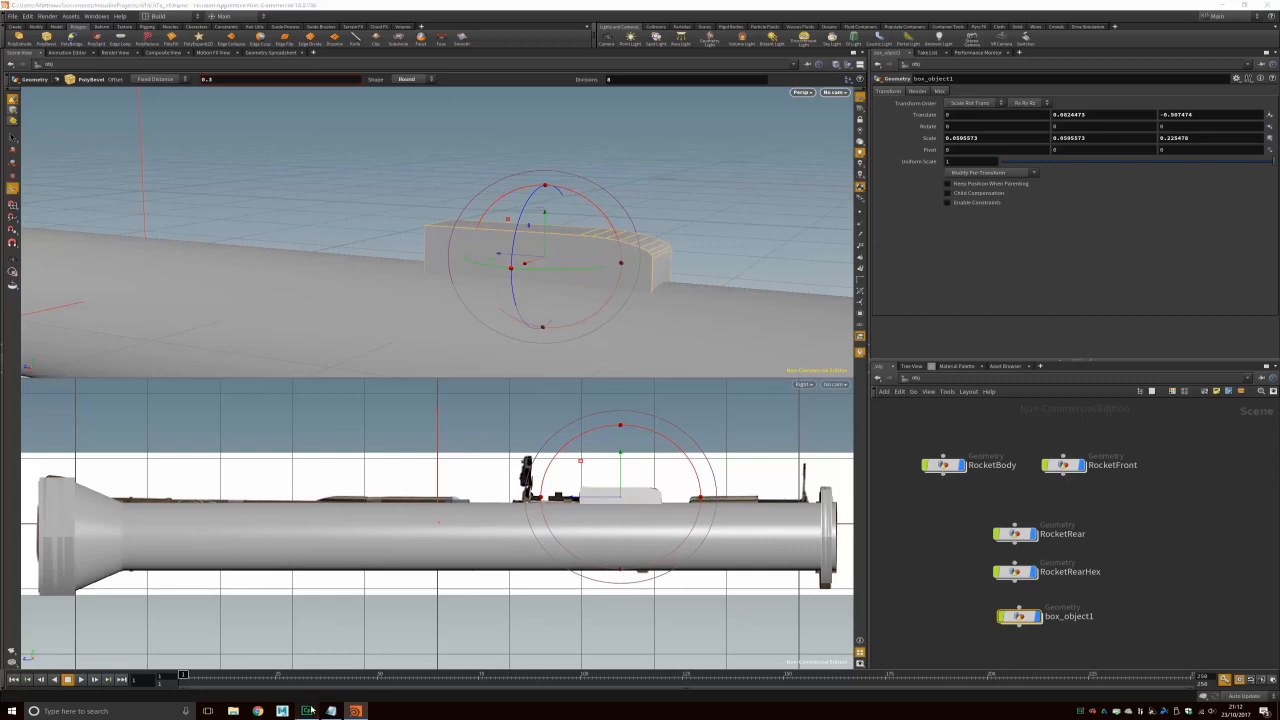
double_click(1068, 616)
type("Box1")
key("Return")
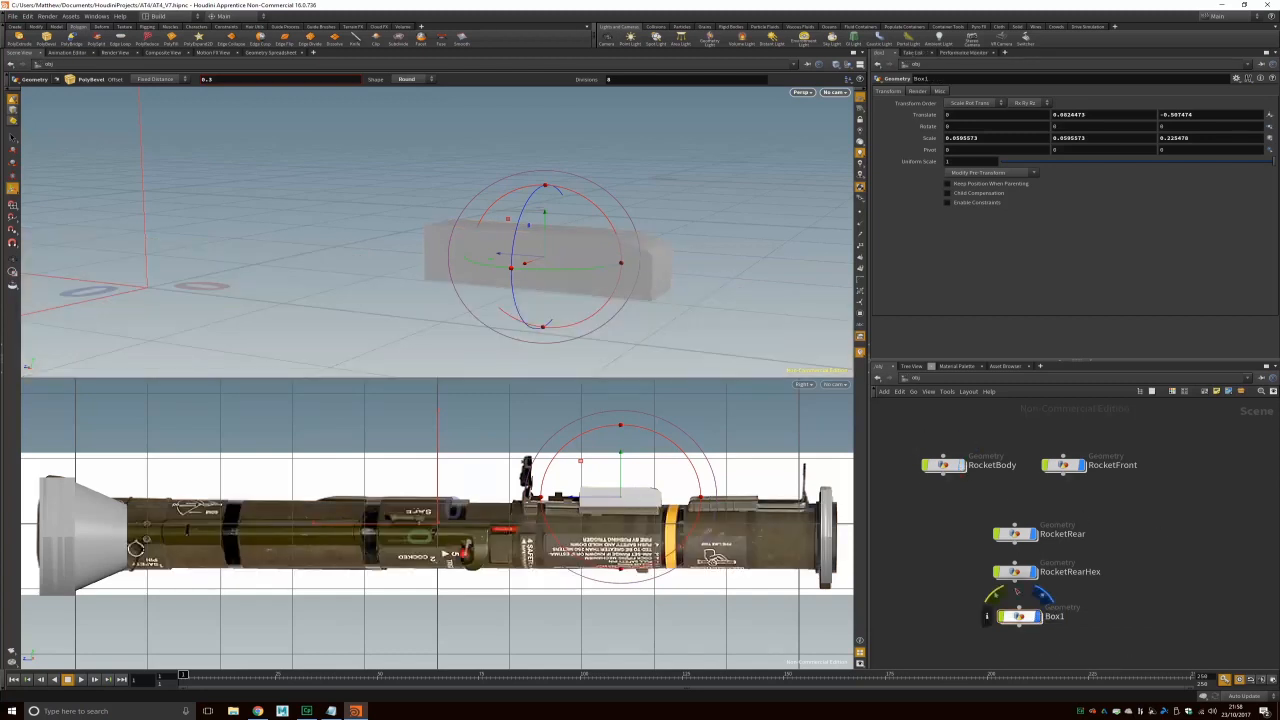
Step: Widen Box1 with the scale tool, then undo the change and its last edit step
left_click_drag(448, 296, 479, 278, "alt")
key("e")
left_click_drag(369, 246, 352, 248)
left_click_drag(557, 231, 172, 168, "alt")
key("ctrl+z")
key("i")
key("ctrl+z")
key("ctrl+z")
key("ctrl+z")
Step: Bevel Box1's two top corner points with PolyBevel, offset 0.1 and 4 divisions
key("2")
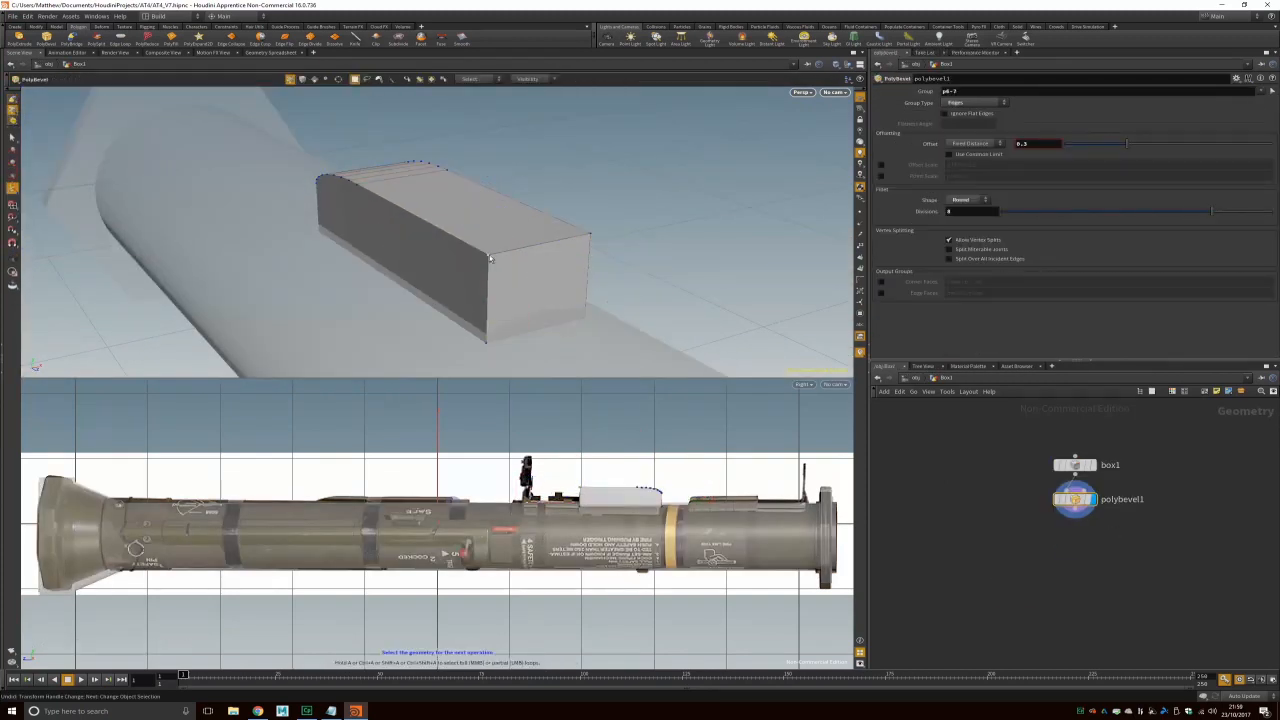
left_click(490, 257)
left_click(590, 235, "shift")
left_click(46, 38)
mouse_move(1076, 124)
left_mouse_down()
mouse_move(1113, 124)
mouse_move(1086, 123)
left_mouse_up()
mouse_move(1091, 171)
left_mouse_down()
mouse_move(1009, 161)
mouse_move(1091, 168)
left_mouse_up()
left_click_drag(705, 254, 640, 215, "alt")
key("ctrl+z")
Step: Save the scene as AT4_V8 and move the second box above the rocket's front
key("ctrl+shift+s")
left_click(580, 454)
key("BackSpace")
type("8")
key("Return")
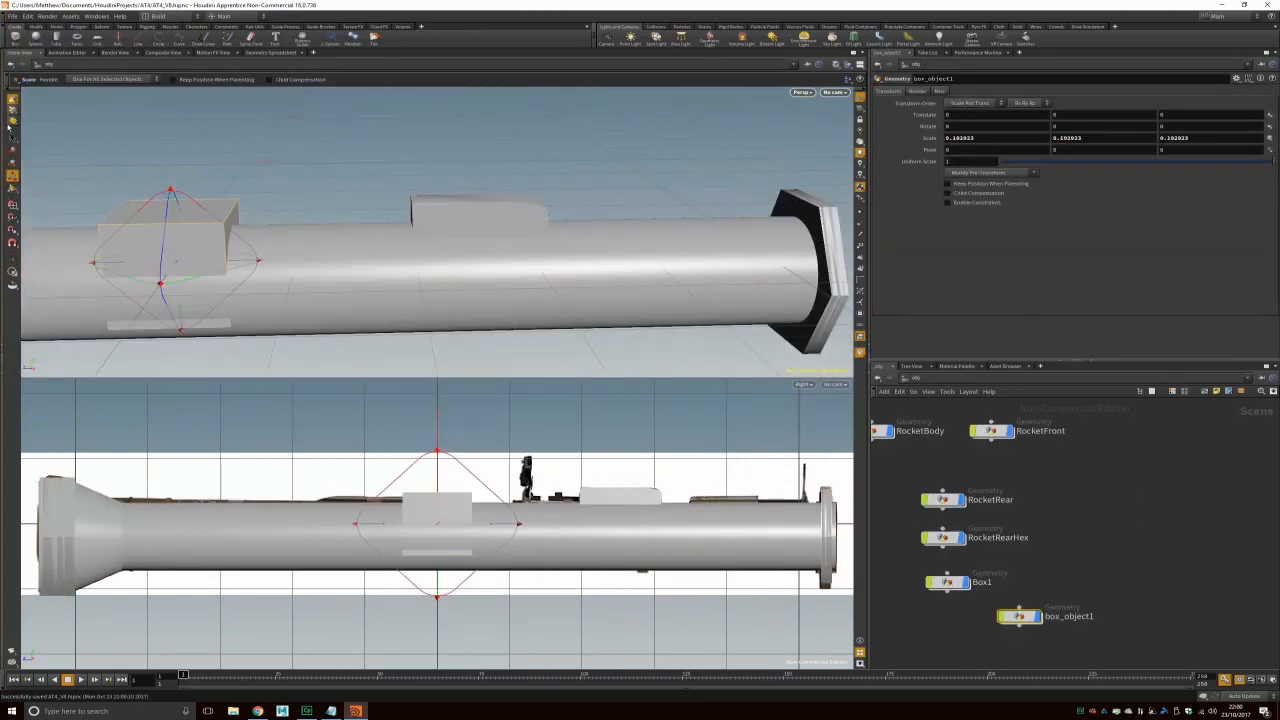
key("t")
left_click_drag(170, 192, 644, 178)
Step: Tidy the rocket part nodes into rows, placing box_object1 under Box1
key("e")
left_click(889, 431)
left_click(1039, 617)
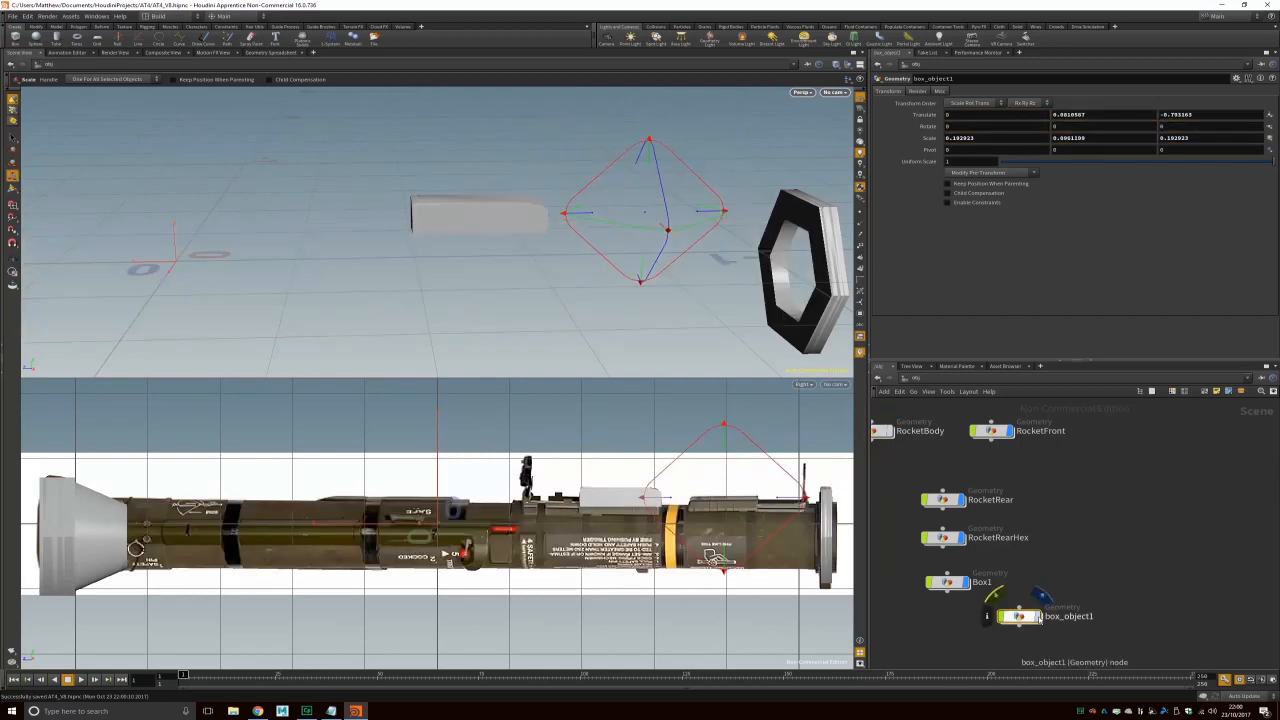
scroll(938, 460, "down", 2)
left_click_drag(941, 487, 892, 469)
left_click_drag(941, 513, 973, 469)
left_click_drag(944, 545, 938, 511)
left_click_drag(992, 568, 922, 536)
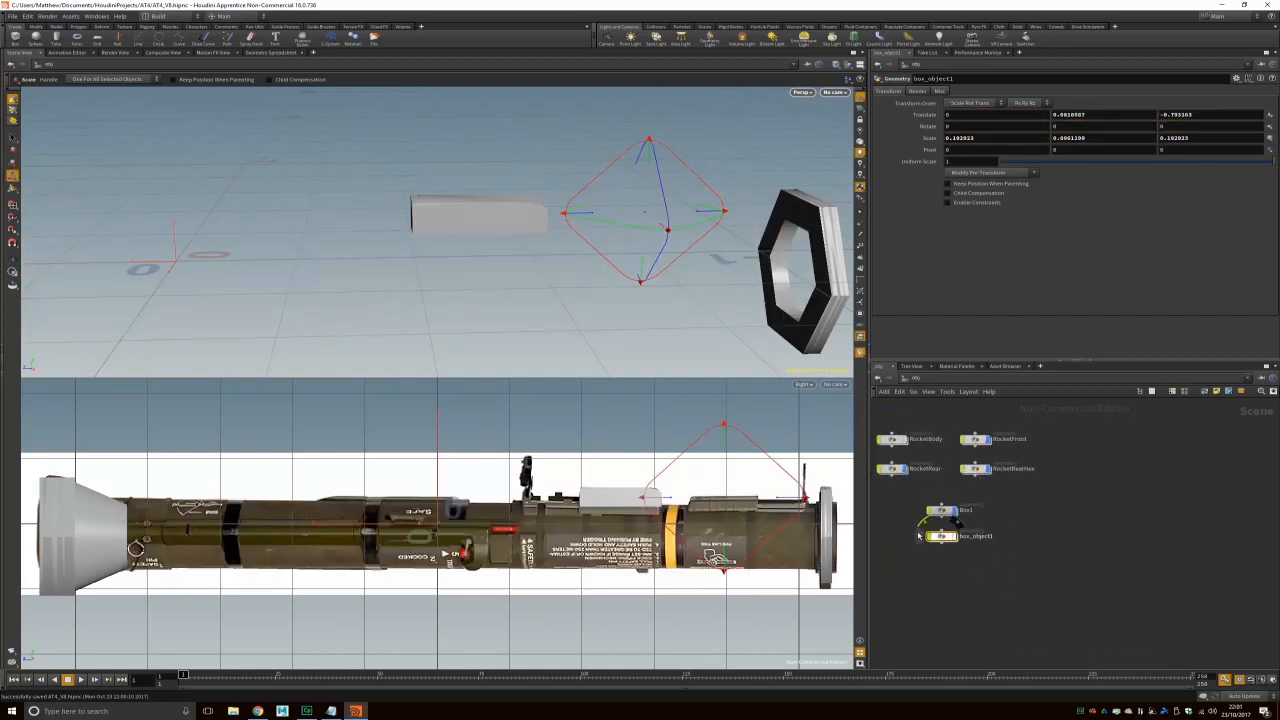
left_click(954, 536)
Step: Scale box_object1 narrow, long and flat and lower it onto the rocket body
left_click_drag(610, 250, 430, 284, "alt")
left_click_drag(427, 285, 556, 319)
key("t")
left_click_drag(484, 258, 503, 271)
left_click(905, 440)
left_click(905, 440)
key("e")
left_click_drag(525, 228, 527, 244)
key("t")
key("e")
left_click_drag(570, 340, 575, 344)
left_click_drag(573, 300, 525, 285, "alt")
left_click(905, 440)
Step: Rename the second box to Box2 and dive into its geometry network
left_click(12, 138)
left_click(976, 537)
type("Box2")
key("Return")
double_click(941, 537)
Step: Bevel Box2's front top edge with a Round PolyBevel, offset 0.075
right_click(13, 109)
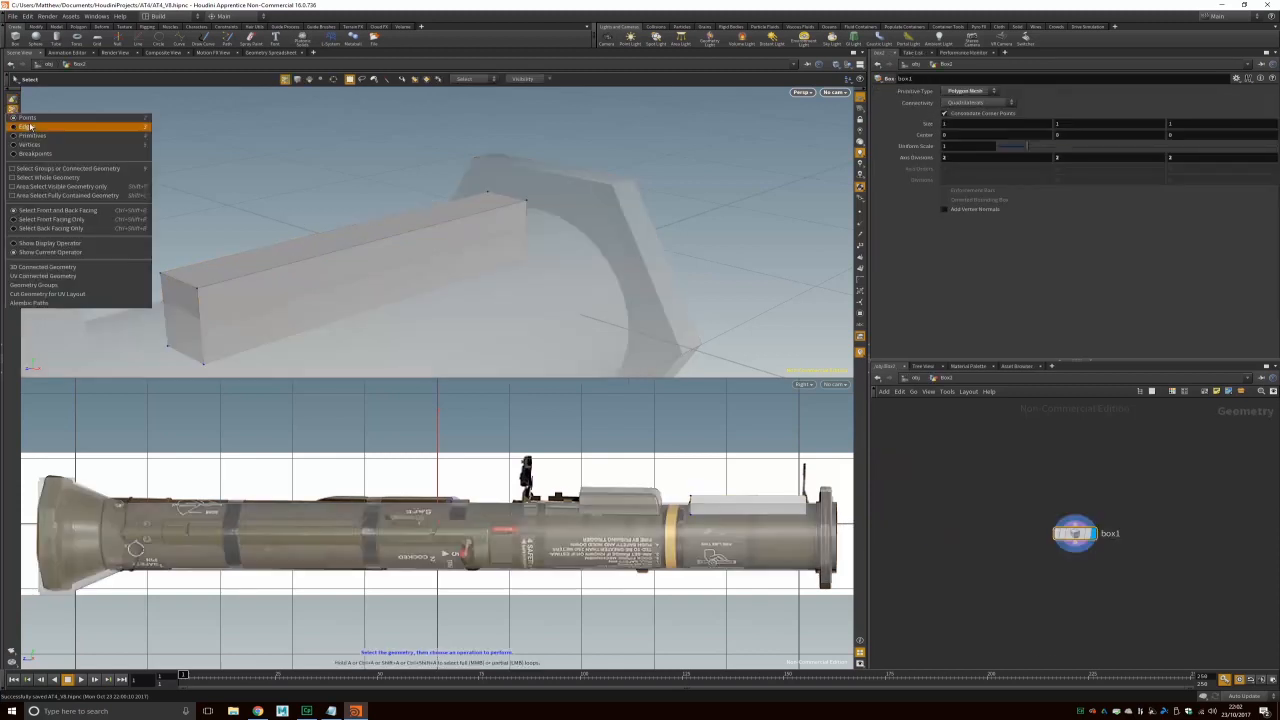
left_click(30, 126)
left_click(180, 281)
left_click(78, 27)
left_click(46, 39)
left_click_drag(1073, 146, 1081, 149)
left_click_drag(1092, 212, 1118, 212)
left_click(968, 200)
left_click(967, 253)
left_click(969, 200)
left_click(968, 243)
mouse_move(500, 303)
left_mouse_down("alt")
mouse_move(309, 297)
mouse_move(352, 254)
mouse_move(280, 283)
mouse_move(533, 230)
mouse_move(440, 205)
left_mouse_up("alt")
Step: Select Box2's bottom points and scale them outward to taper the box
right_click(12, 110)
left_click(30, 137)
mouse_move(316, 262)
left_mouse_down()
mouse_move(730, 311)
mouse_move(555, 275)
mouse_move(443, 283)
mouse_move(640, 300)
left_mouse_up()
left_click(1075, 499)
key("e")
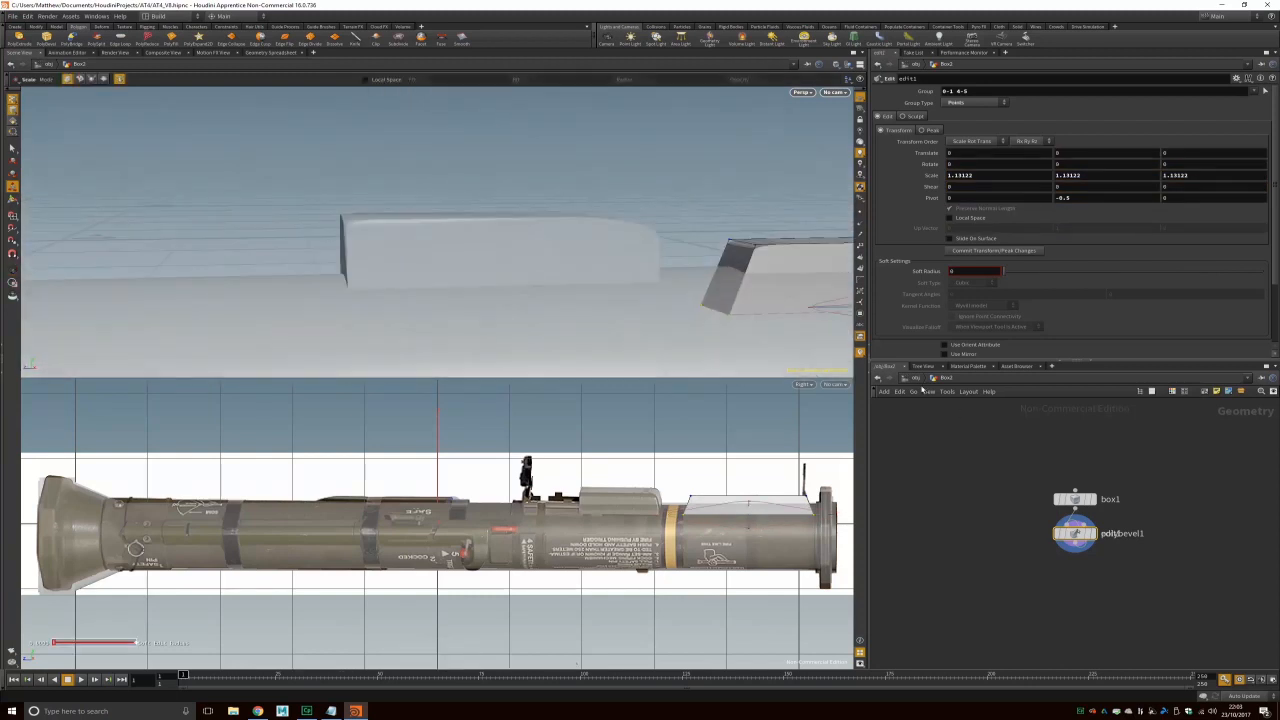
Step: In Box1's geometry, select points and widen them slightly
left_click(916, 378)
left_click_drag(420, 270, 350, 265, "alt")
right_click(12, 110)
left_click(30, 137)
left_click_drag(494, 277, 500, 240)
left_click_drag(466, 298, 620, 245)
Step: Save the scene under a new version as AT4_V9
left_click(13, 16)
left_click(35, 72)
left_click(585, 455)
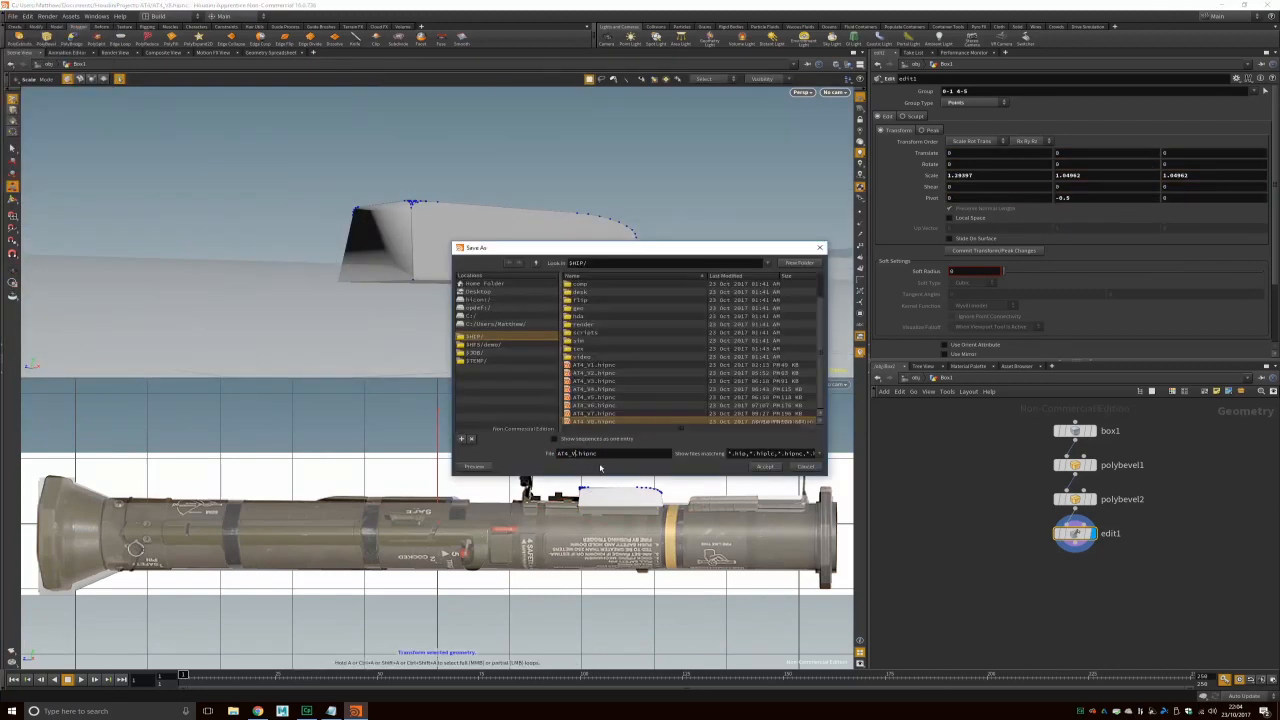
key("BackSpace")
type("9")
key("Return")
Step: Return to object level and toggle the rocket body's visibility to check the boxes
scroll(560, 300, "down", 5)
left_click_drag(595, 295, 551, 314, "alt")
left_click(915, 378)
left_click(907, 440)
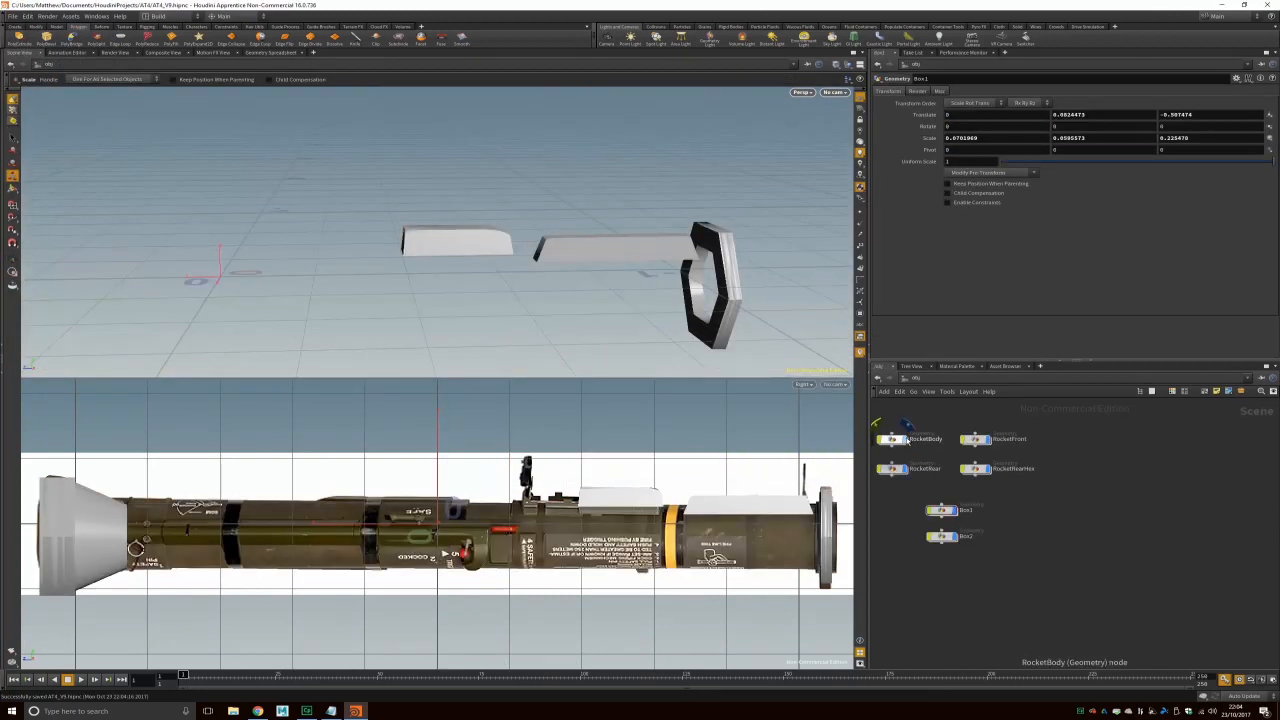
left_click(907, 440)
left_click(15, 27)
Step: Create a tube rotated 90 on X with a radius scale of 0.02
left_click(76, 39)
key("Return")
scroll(541, 217, "down", 5)
double_click(960, 126)
type("90")
key("Return")
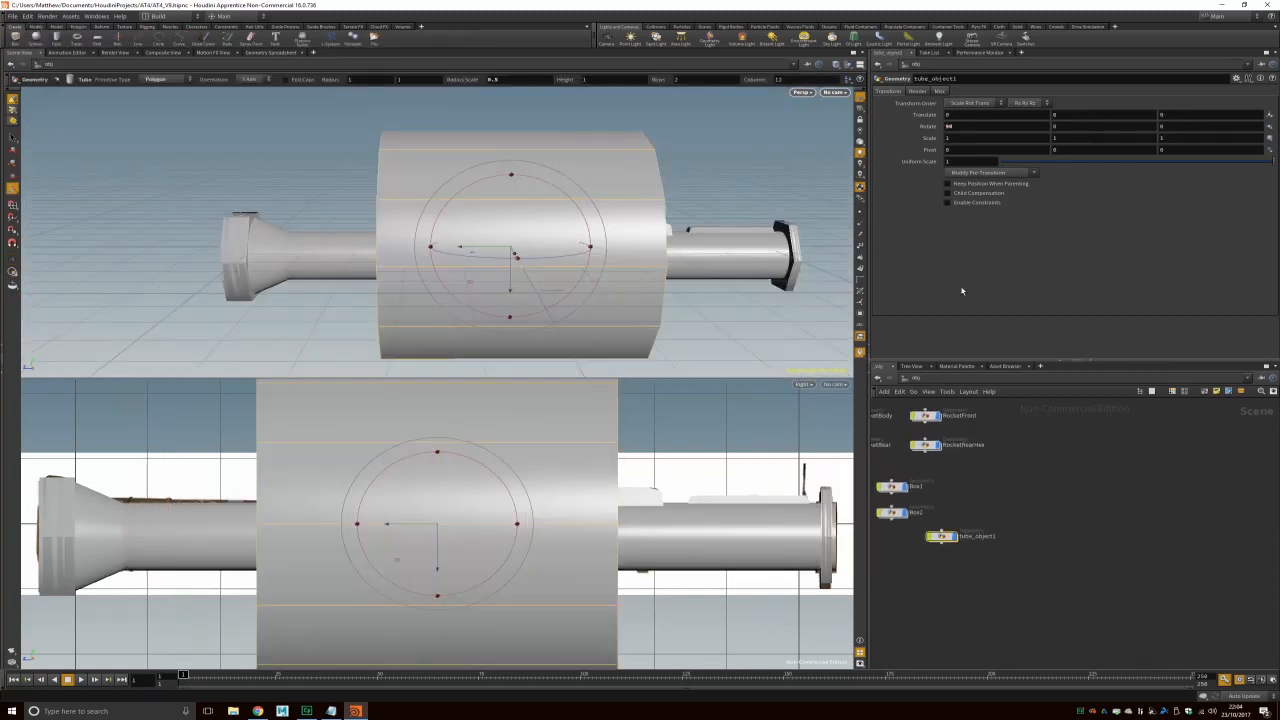
double_click(942, 536)
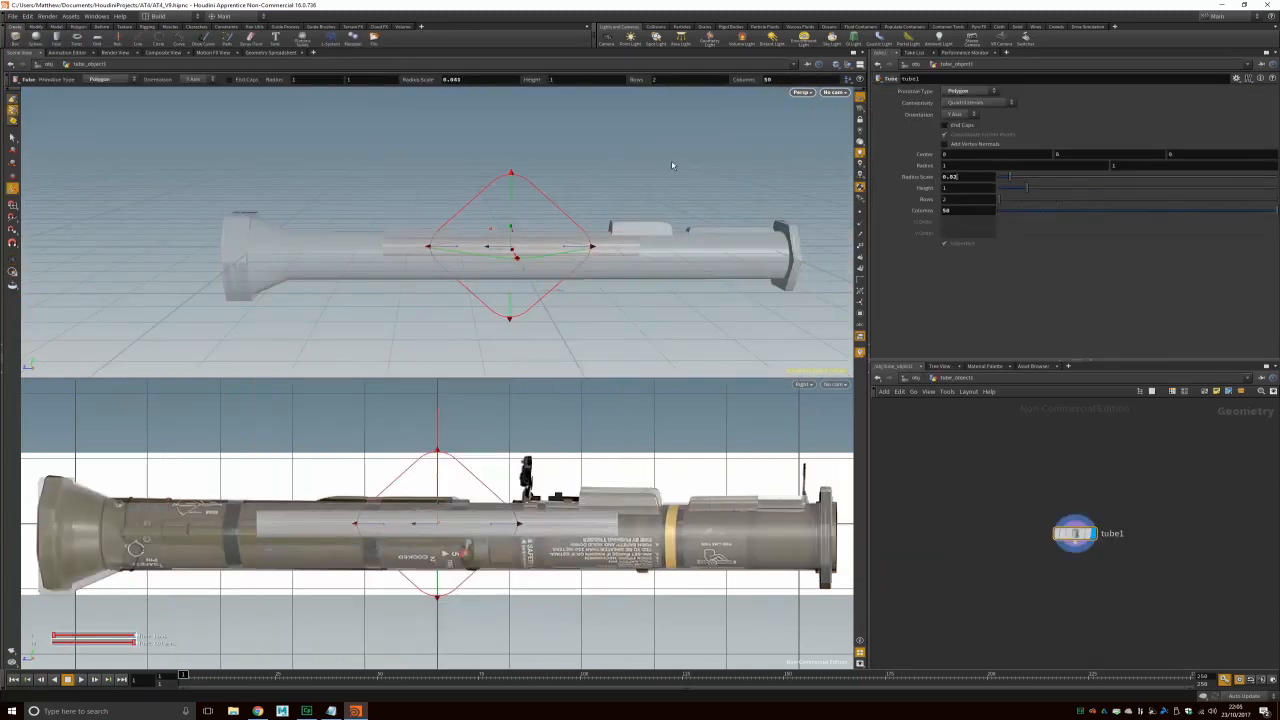
key("Return")
Step: Move the tube alongside the rocket body and cap both its ends
key("t")
left_click_drag(437, 248, 343, 260)
left_click_drag(420, 181, 335, 245)
left_click_drag(335, 250, 400, 235)
scroll(426, 260, "up", 4)
left_click(949, 125)
left_click_drag(560, 225, 390, 398, "alt")
left_click_drag(612, 357, 745, 335, "alt")
Step: Rename the tube to Tube1 and toggle the rocket body to compare
left_click(916, 378)
type("Tube1")
key("Return")
middle_click_drag(890, 446, 1083, 485)
left_click(1048, 455)
left_click(1048, 455)
Step: Toggle the tube and rocket body visibility to inspect, then select the rocket body
left_click(1098, 580)
left_click(1048, 456)
left_click(1098, 580)
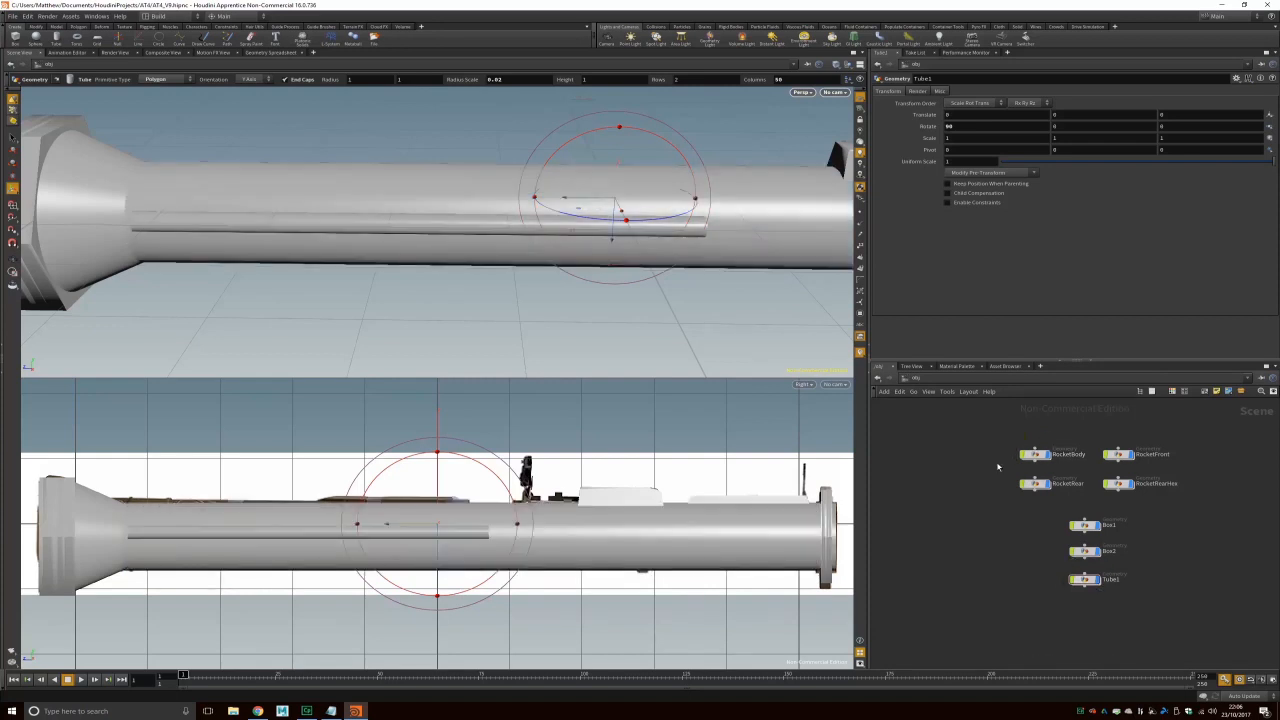
scroll(720, 250, "down", 3)
left_click(1048, 456)
left_click(1048, 456)
left_click_drag(500, 270, 540, 285, "alt")
left_click(78, 27)
left_click(120, 40)
left_click(1048, 456)
left_click(1048, 456)
left_click(1040, 455)
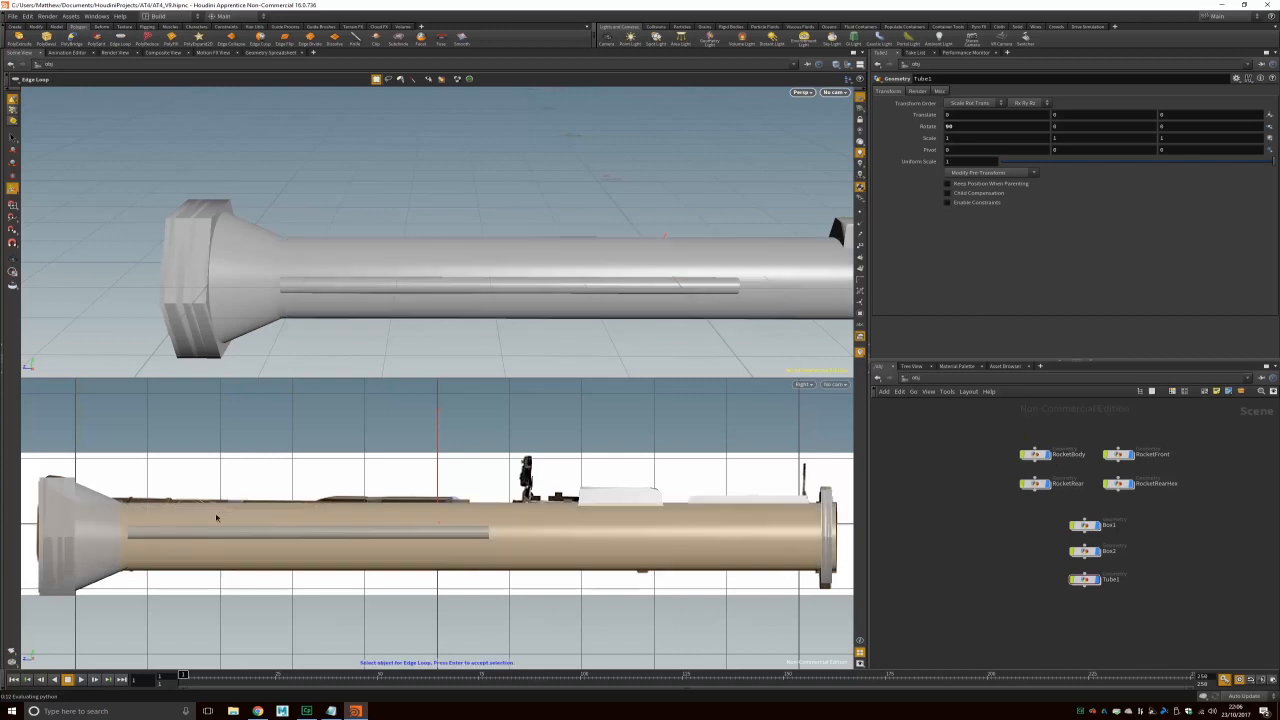
Step: Insert two edge loops on the rocket body
left_click(12, 138)
left_click(120, 40)
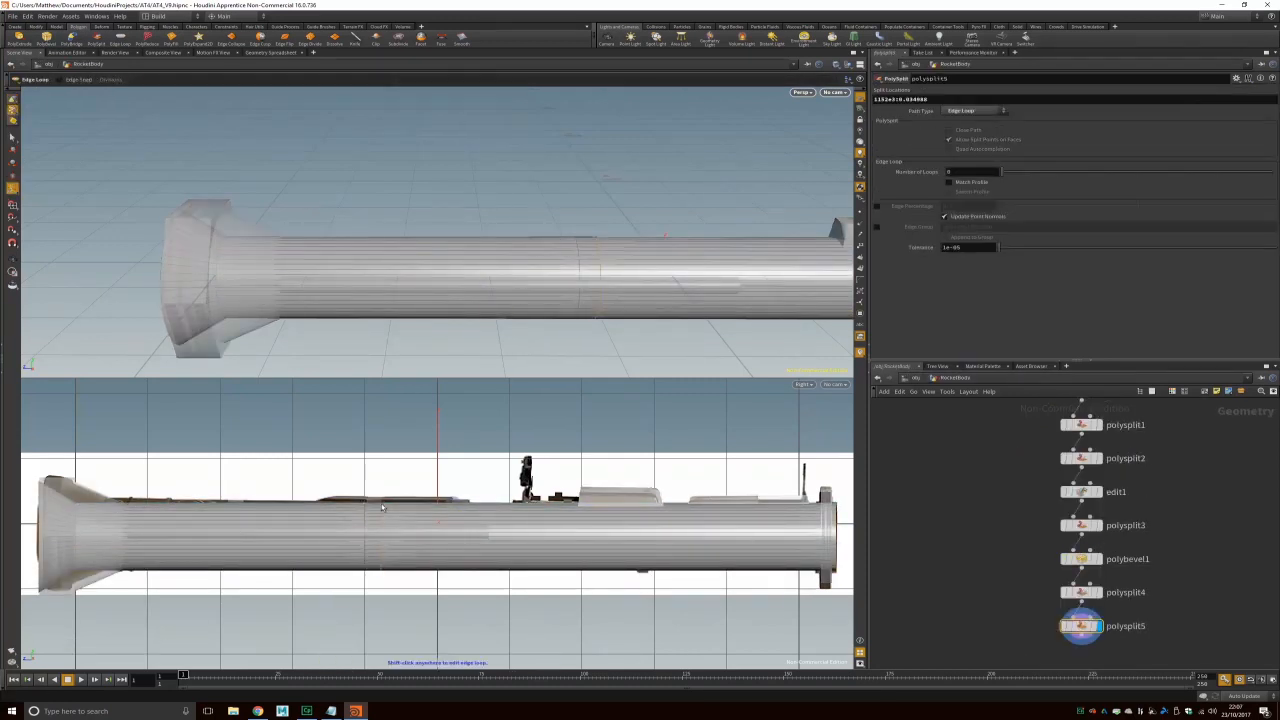
left_click(243, 506)
key("Return")
key("q")
left_click(229, 506)
key("Return")
left_click_drag(518, 310, 490, 310, "alt")
Step: Switch to primitive selection and dissolve the selected edges
right_click(12, 111)
left_click(44, 134)
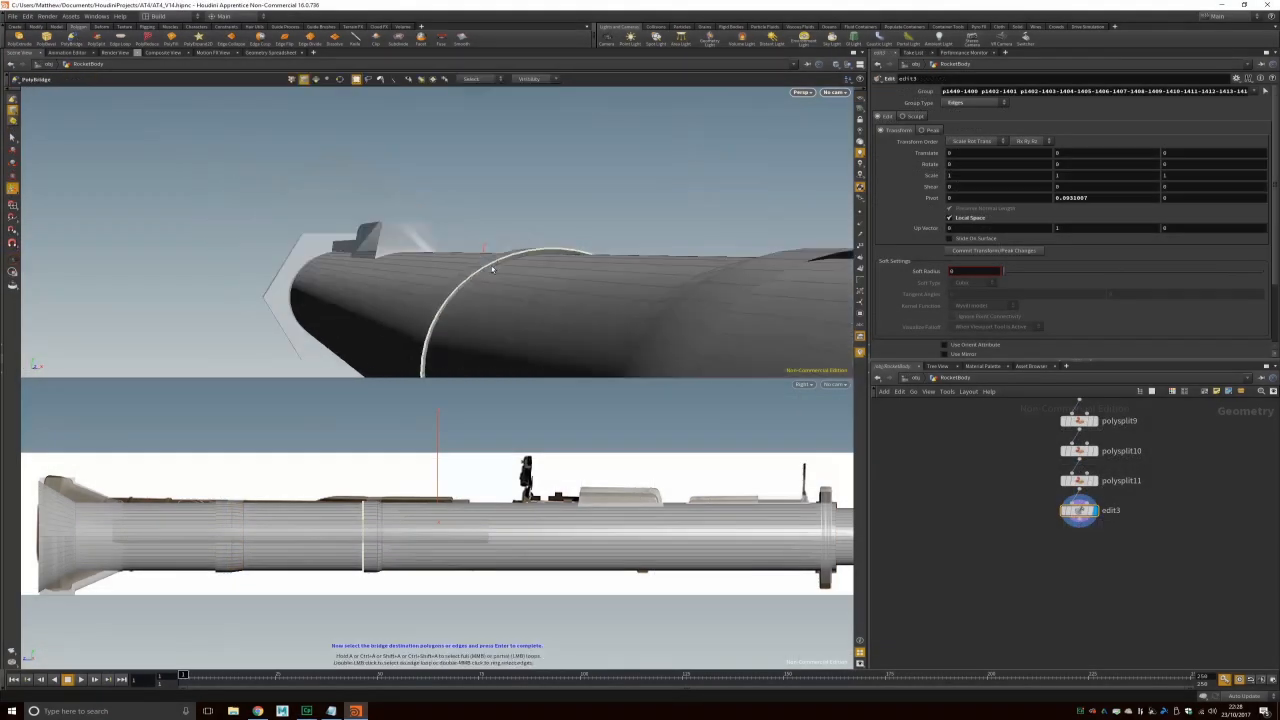
left_click_drag(560, 270, 663, 182)
key("ctrl+z")
left_click(335, 38)
left_click_drag(600, 222, 488, 342, "alt")
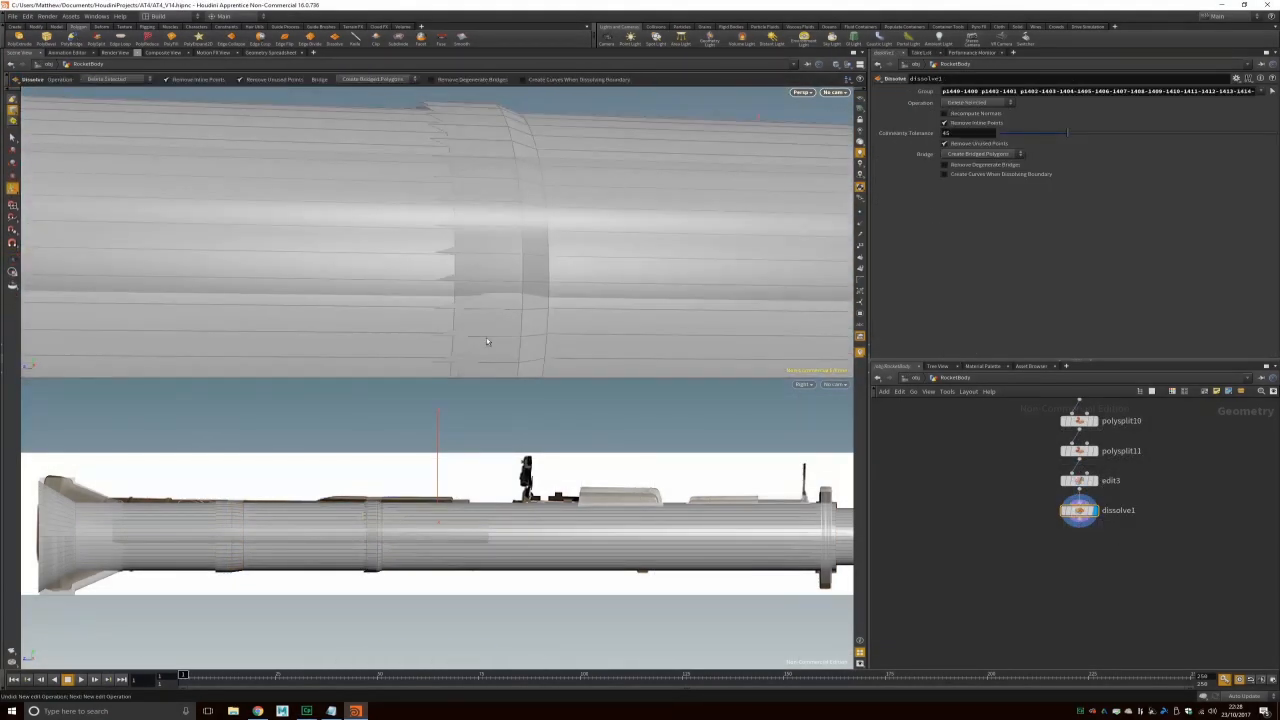
Step: Inside the RocketBody network, delete the dissolve1 node
left_click(12, 99)
left_click_drag(470, 245, 489, 186, "alt")
double_click(945, 431)
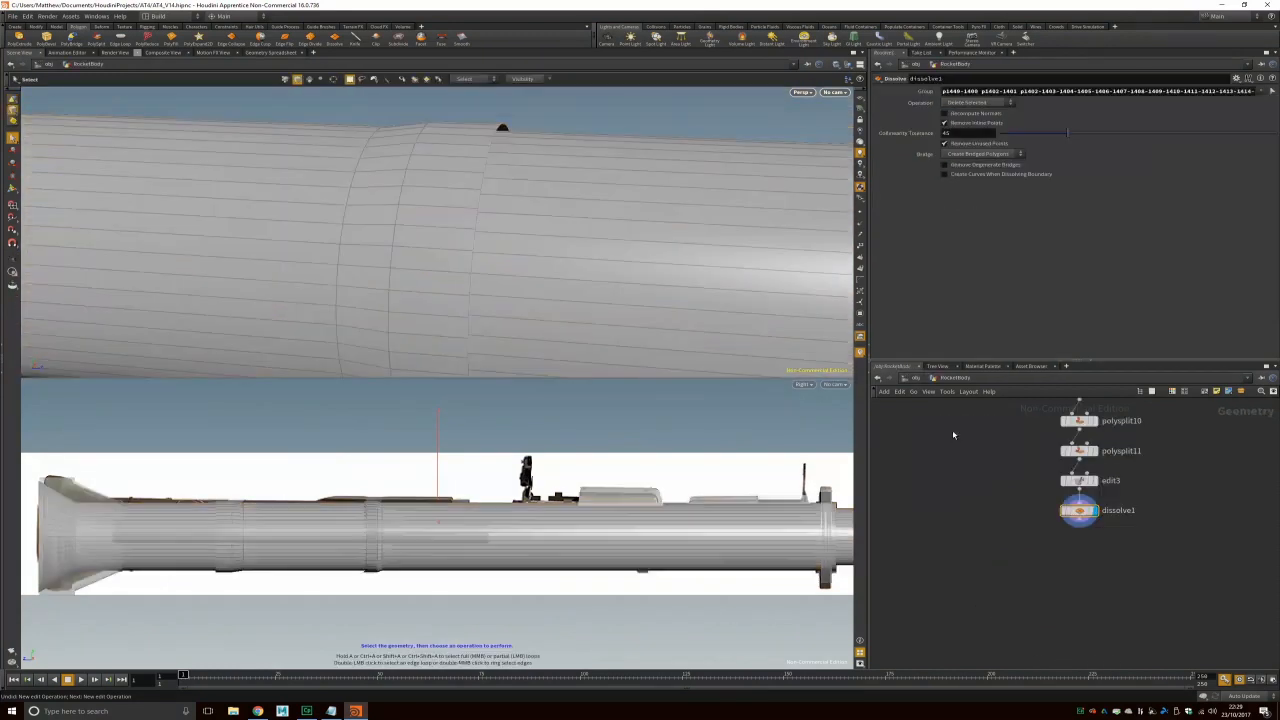
middle_click_drag(1174, 432, 1137, 506)
key("Delete")
left_click_drag(520, 185, 540, 250, "alt")
Step: Bevel the two groove edge loops with 4 divisions
double_click(520, 233)
double_click(45, 180, "shift")
left_click(46, 38)
left_click_drag(1047, 216, 1091, 213)
left_click_drag(1064, 144, 809, 152)
Step: Set the trial bevel's offset to 0.01
left_click(1048, 142)
type(".05")
key("Return")
key("BackSpace")
type("1")
key("Return")
right_click_drag(586, 138, 500, 220, "alt")
left_click_drag(500, 220, 186, 254, "alt")
Step: Undo the bevel and select the front tube's lengthwise edges to adjust Translate Y
key("ctrl+z")
key("ctrl+z")
key("ctrl+z")
key("ctrl+z")
key("ctrl+z")
left_click_drag(338, 316, 385, 298, "alt")
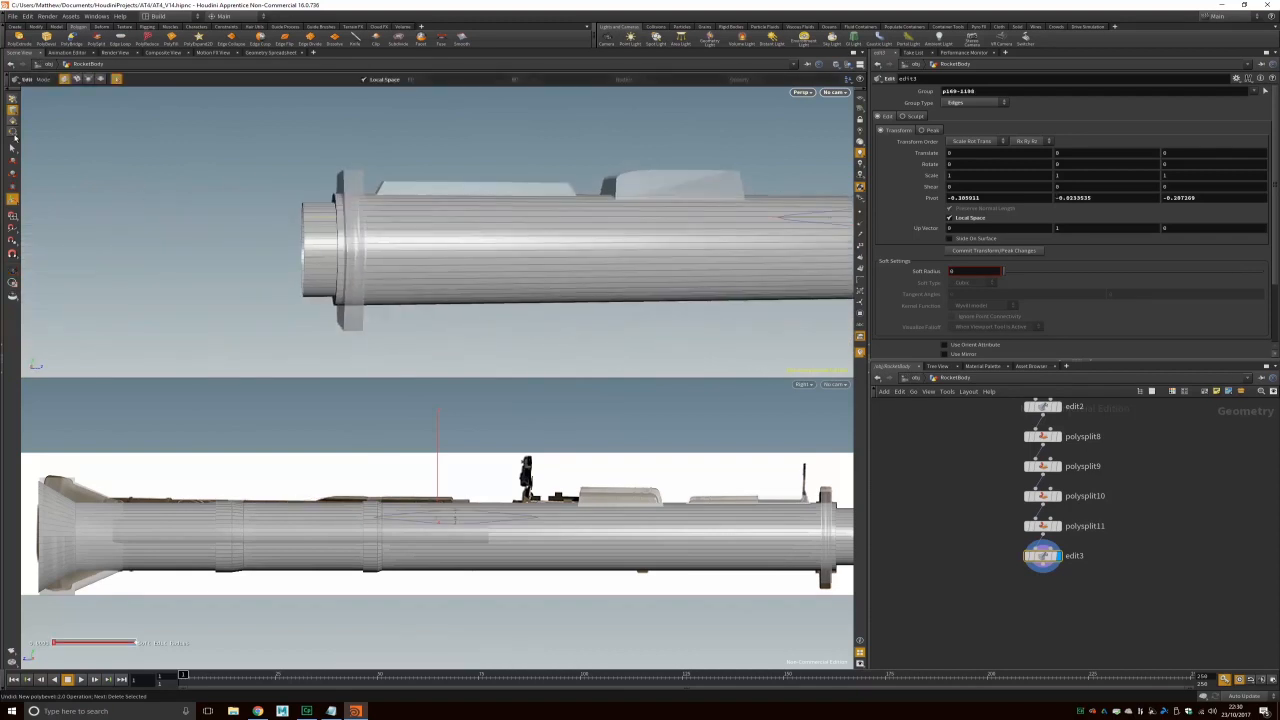
double_click(320, 250)
right_click_drag(320, 250, 290, 262, "alt")
left_click_drag(290, 262, 600, 270, "alt")
key("ctrl+z")
right_click_drag(600, 270, 295, 267, "alt")
left_click_drag(1091, 153, 957, 148)
Step: Set edit3's Translate Y to 0.022
type("0.022")
key("Return")
left_click_drag(781, 138, 591, 317, "alt")
Step: In RocketFront, set polyextrude1's Distance to -0.15
key("u")
left_click(490, 285)
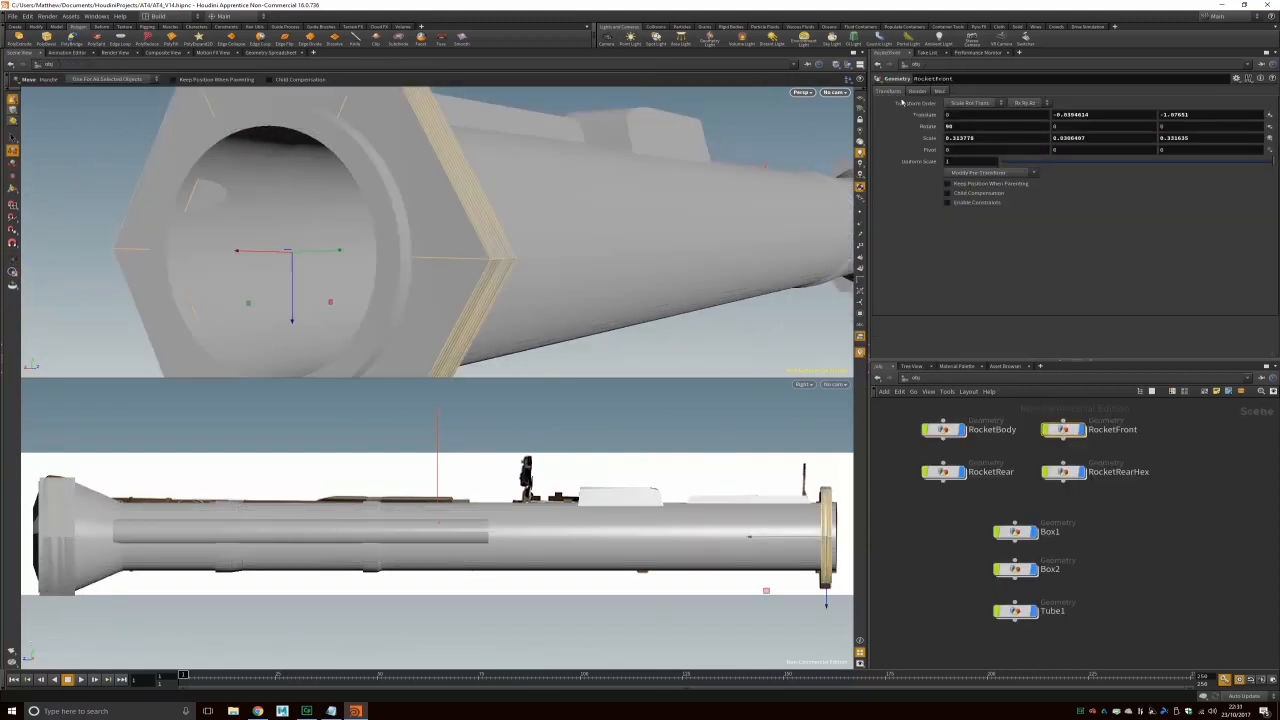
key("i")
left_click(1075, 538)
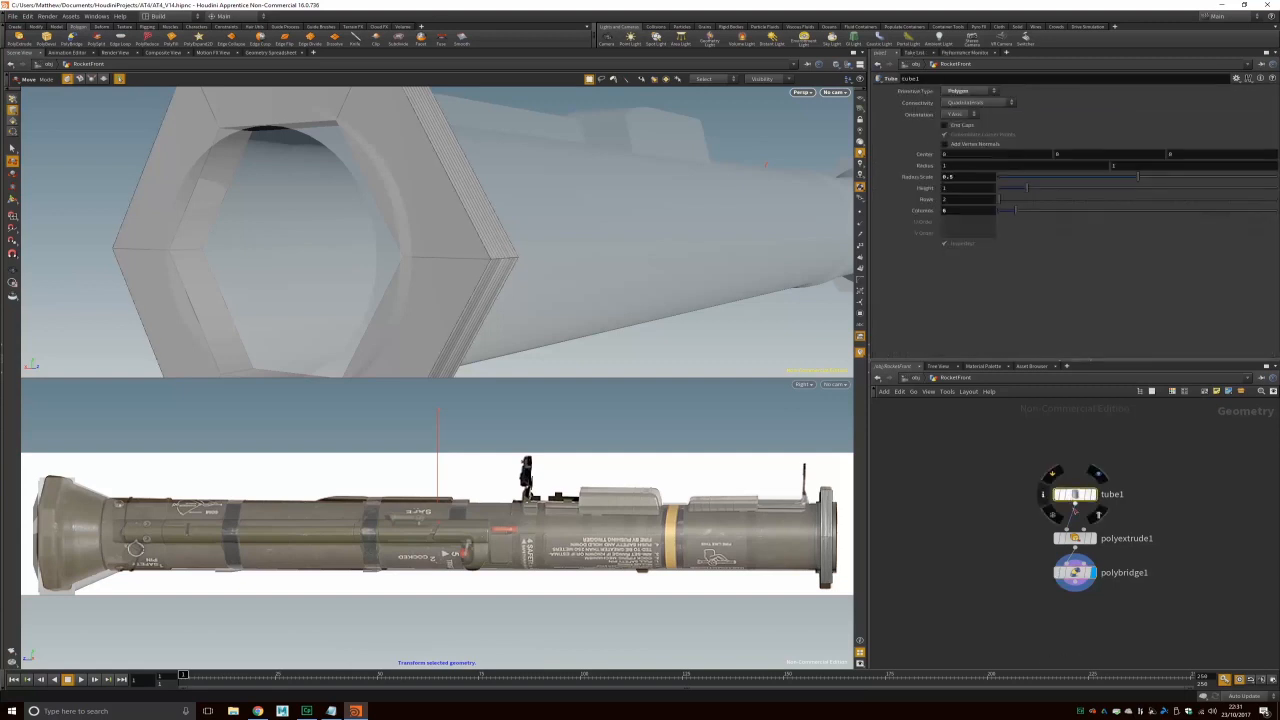
left_click(969, 137)
key("BackSpace")
type("5")
key("Return")
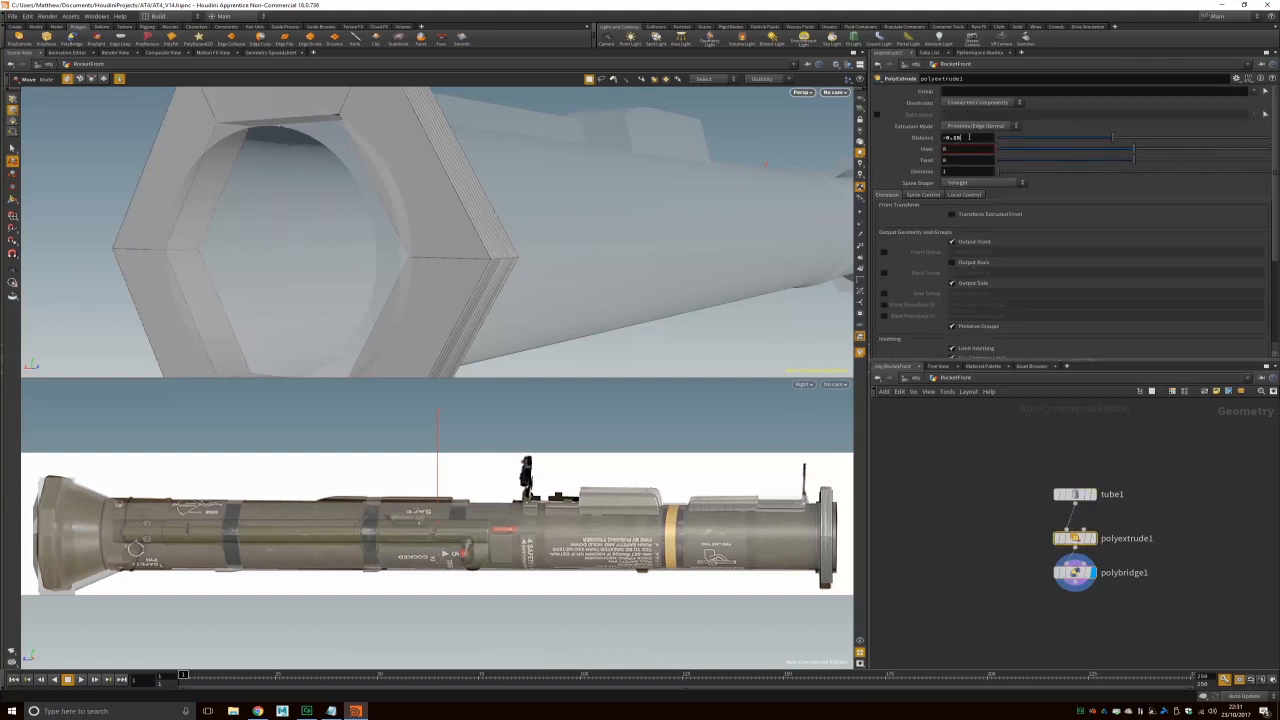
scroll(414, 299, "down", 10)
left_click_drag(414, 299, 618, 349, "alt")
Step: Save the scene as AT4_V15
key("ctrl+shift+s")
key("BackSpace")
type("5")
key("Return")
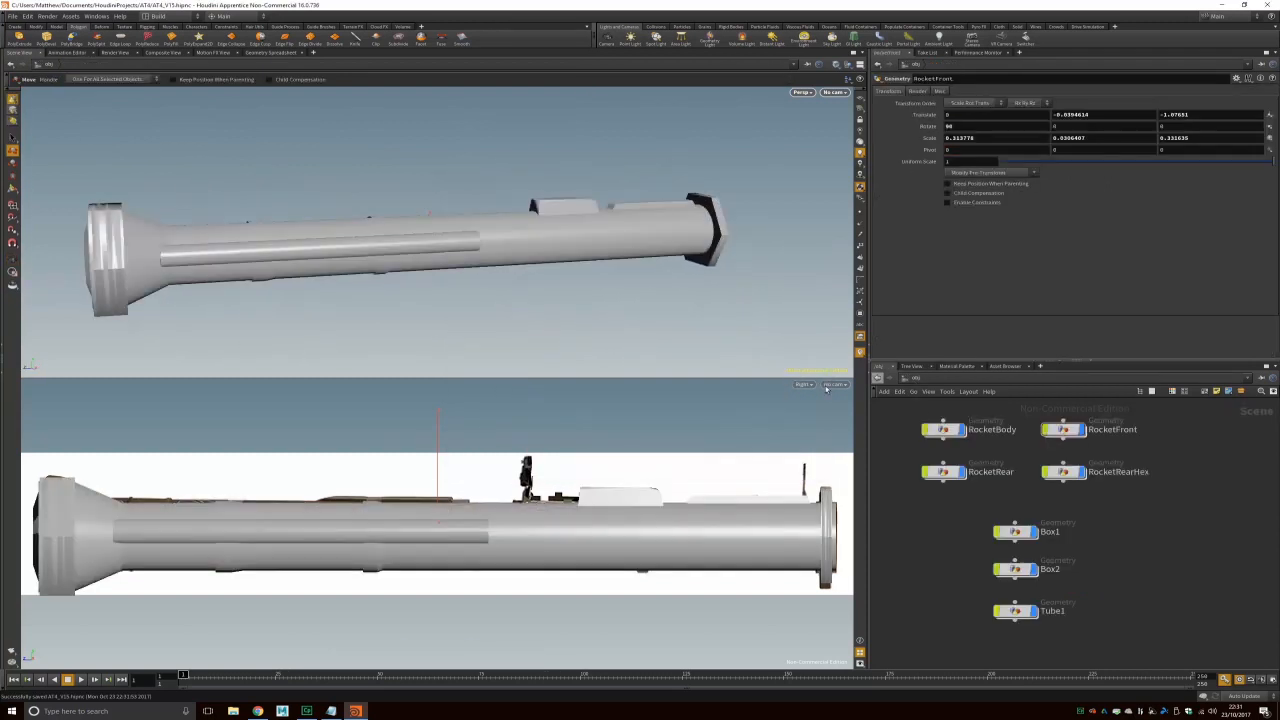
scroll(628, 318, "up", 5)
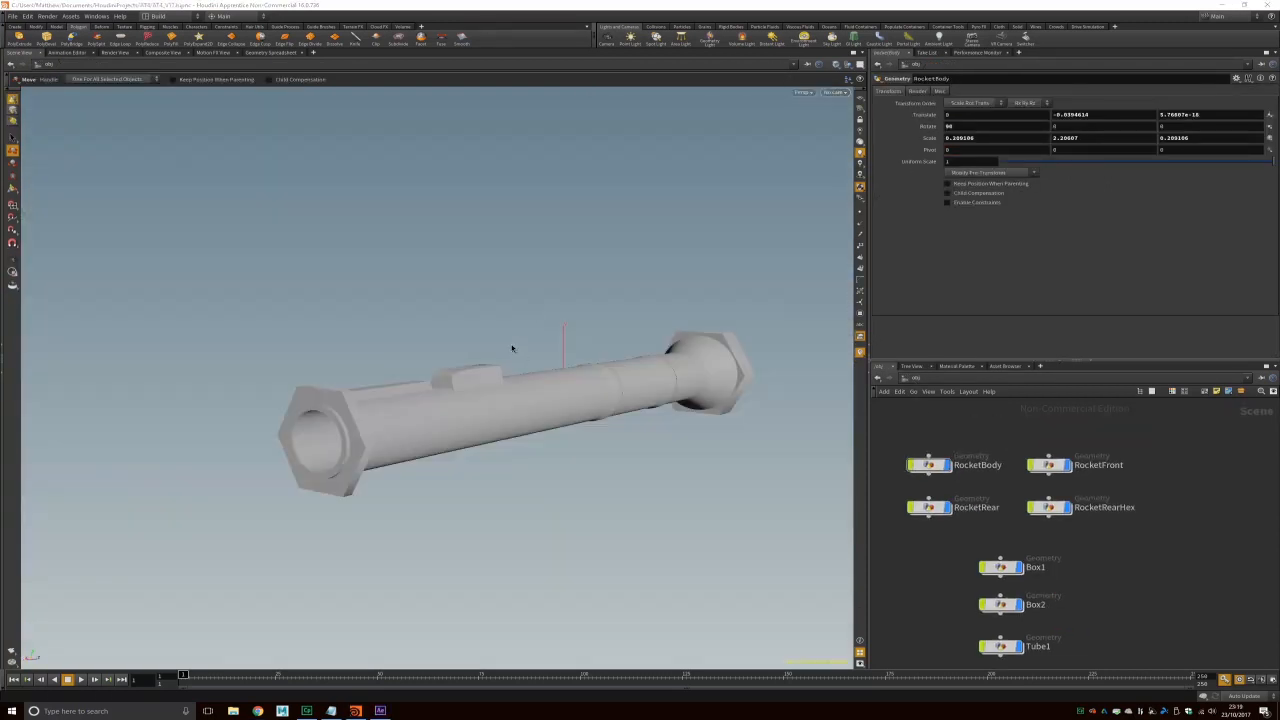
Step: Orbit around the rocket, then select and frame the rocket body
left_click_drag(500, 350, 494, 381)
left_click_drag(324, 381, 474, 364, "alt")
middle_click_drag(515, 376, 750, 388, "alt")
right_click_drag(722, 388, 489, 434, "alt")
left_click_drag(326, 397, 280, 390, "alt")
left_click(576, 379)
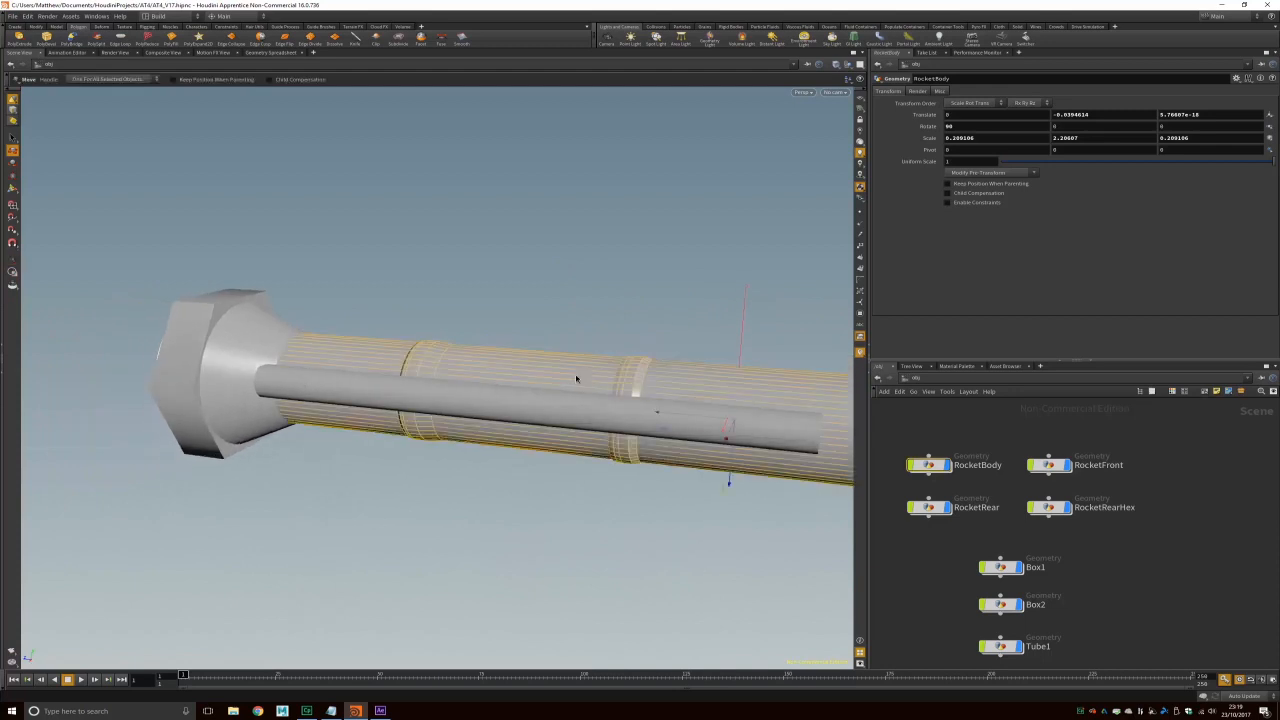
key("space+g")
Step: View the rocket from an oblique angle and select the side rod Tube1
left_click_drag(508, 382, 534, 383, "alt")
right_click_drag(534, 383, 488, 398, "alt")
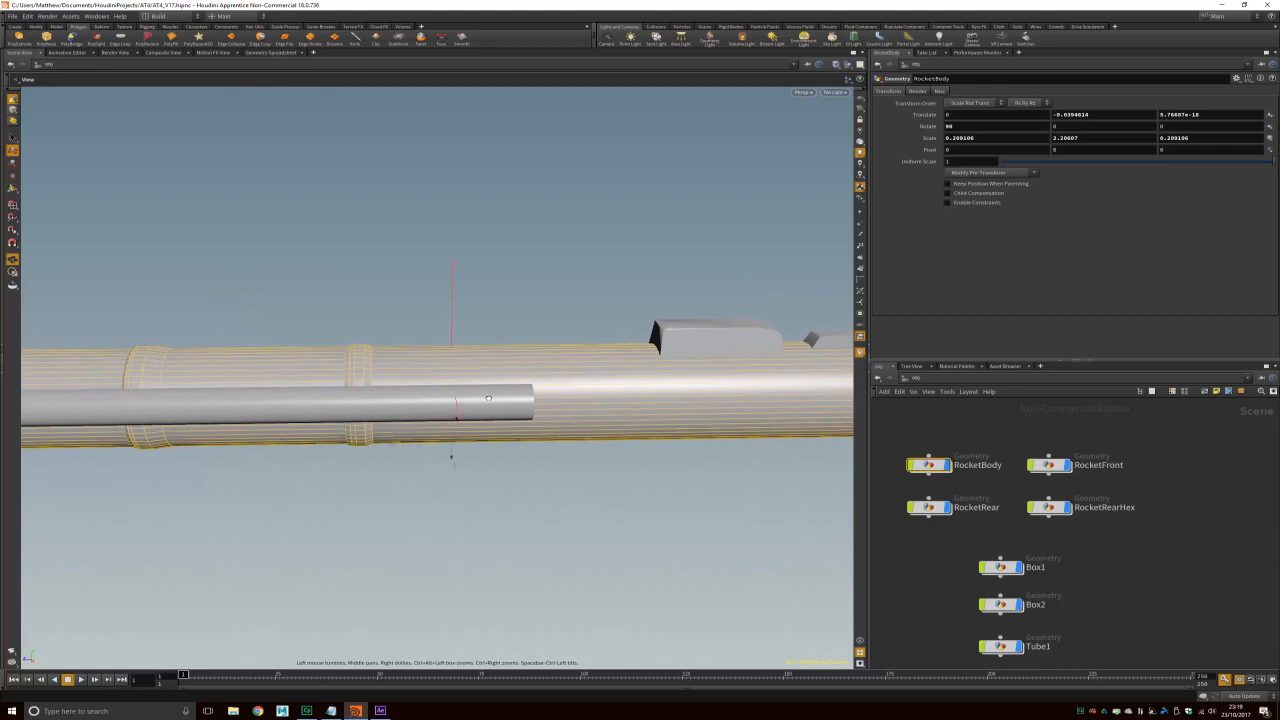
left_click_drag(488, 398, 371, 386, "alt")
left_click(349, 379)
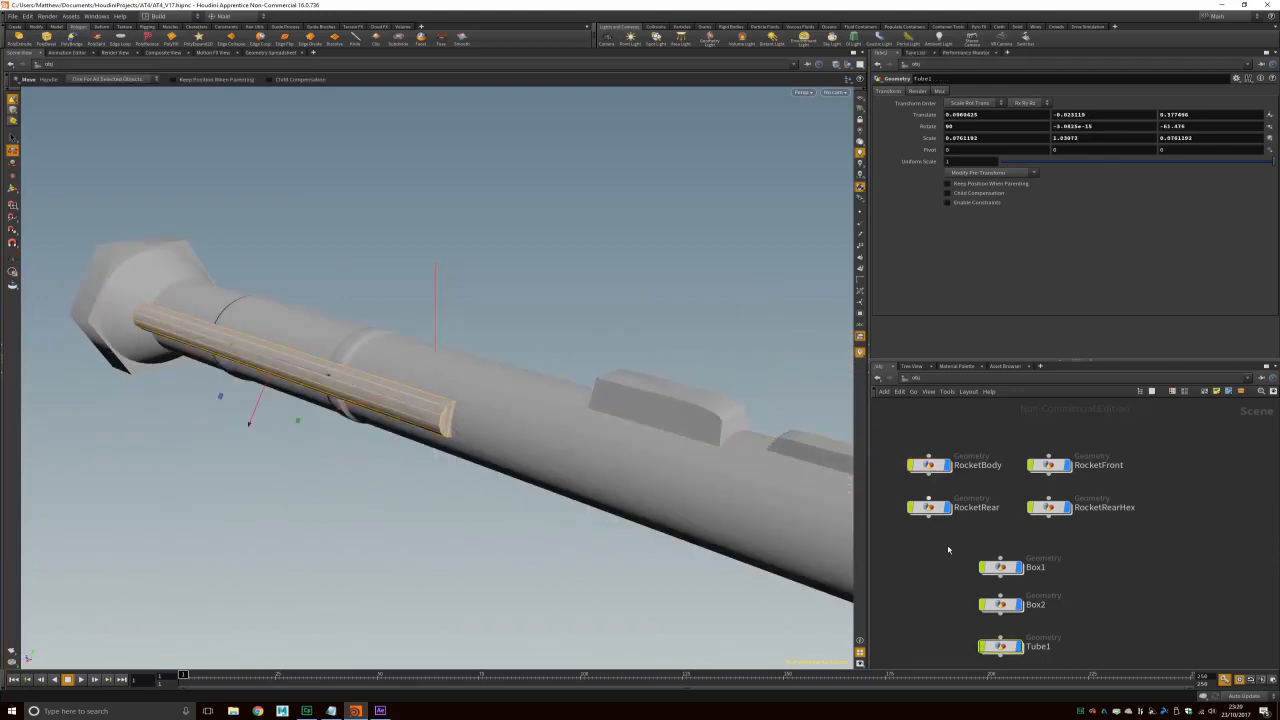
double_click(1005, 646)
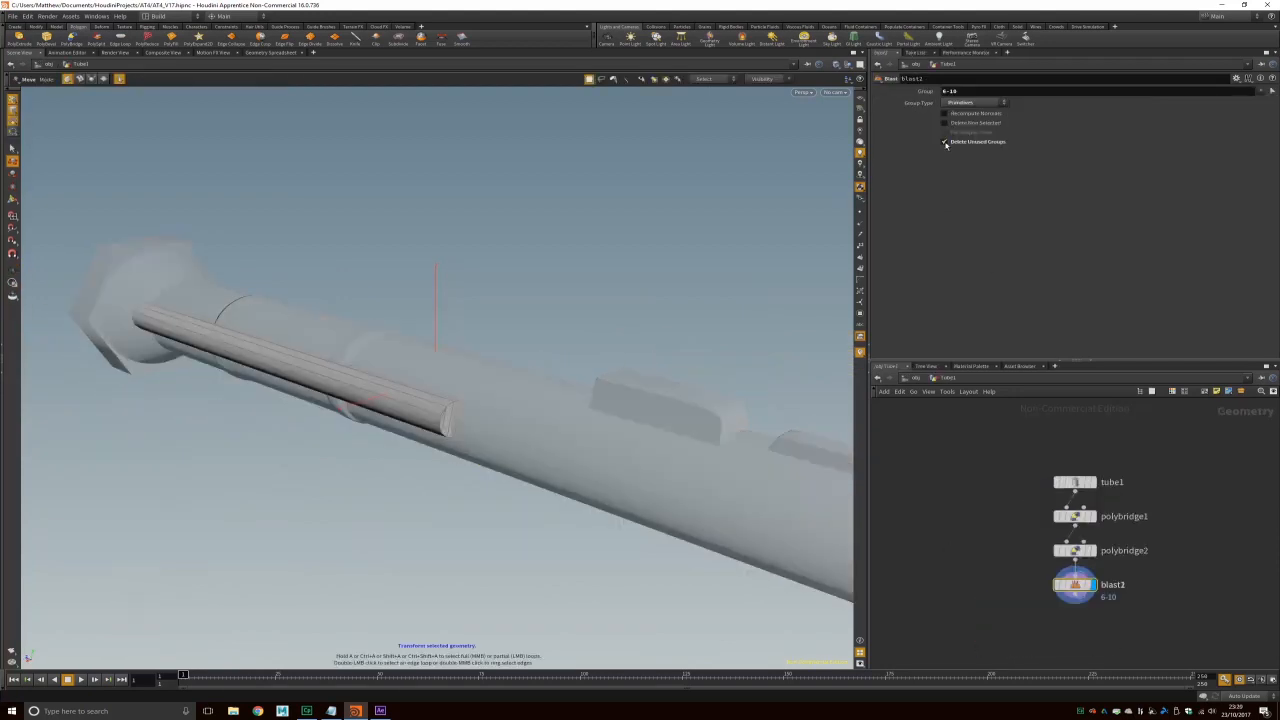
left_click(1075, 482)
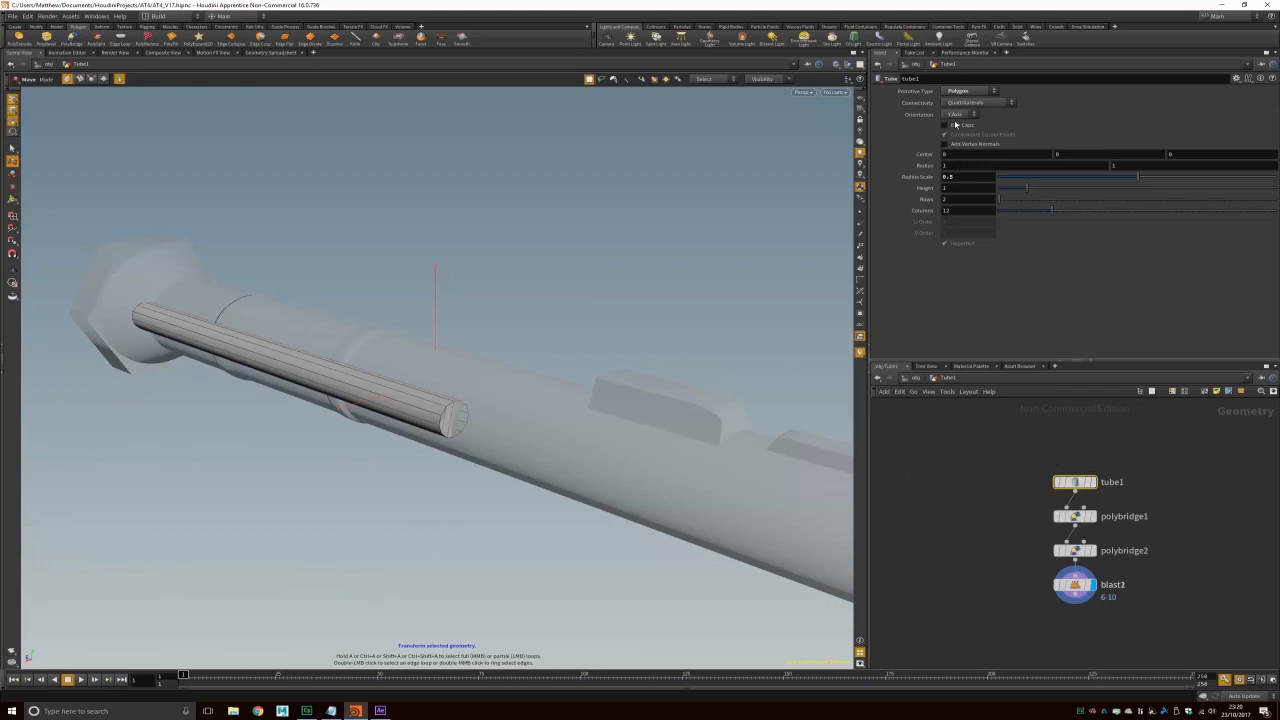
left_click_drag(496, 402, 531, 420, "alt")
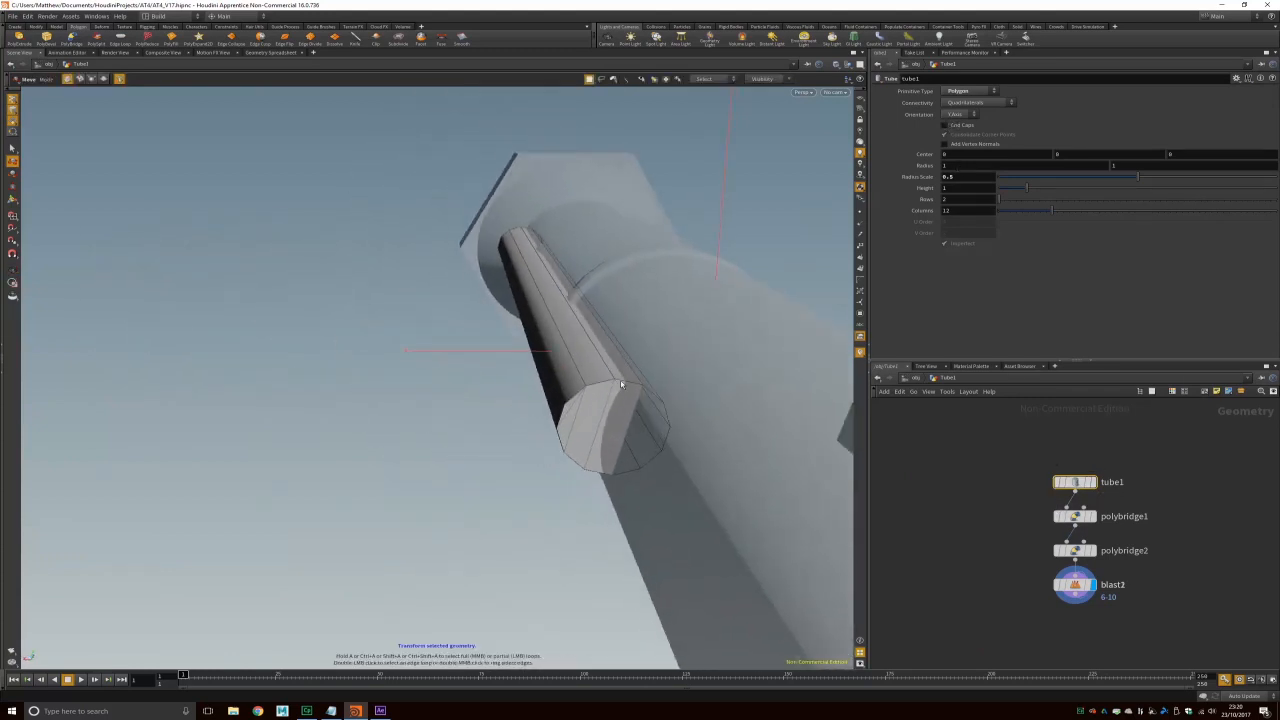
left_click_drag(659, 430, 639, 394, "alt")
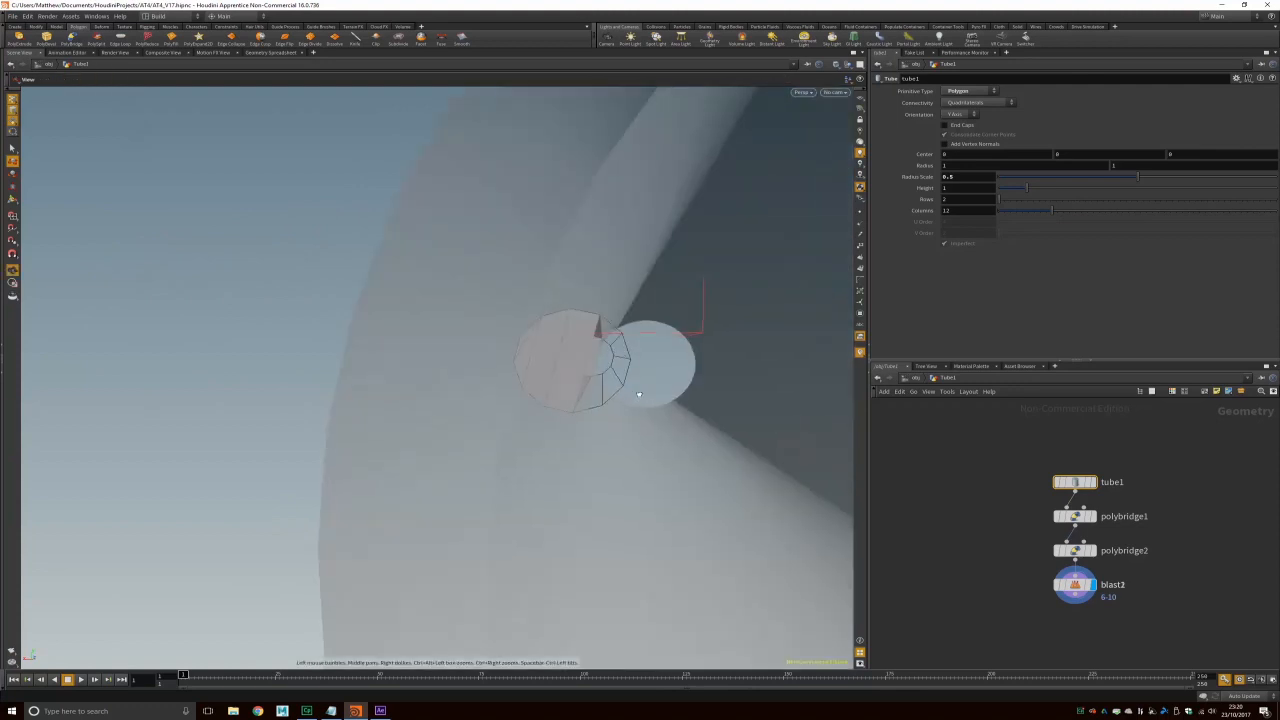
left_click_drag(617, 325, 322, 323, "alt")
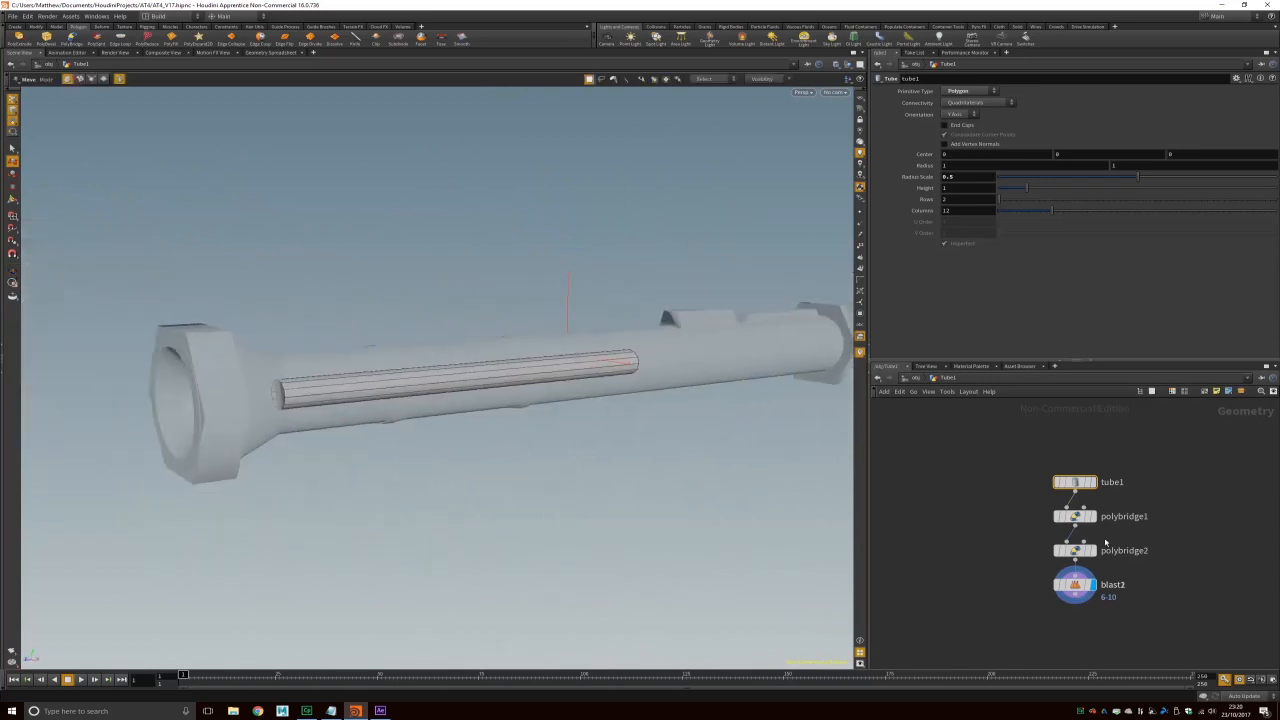
left_click(915, 379)
left_click_drag(717, 343, 518, 383, "alt")
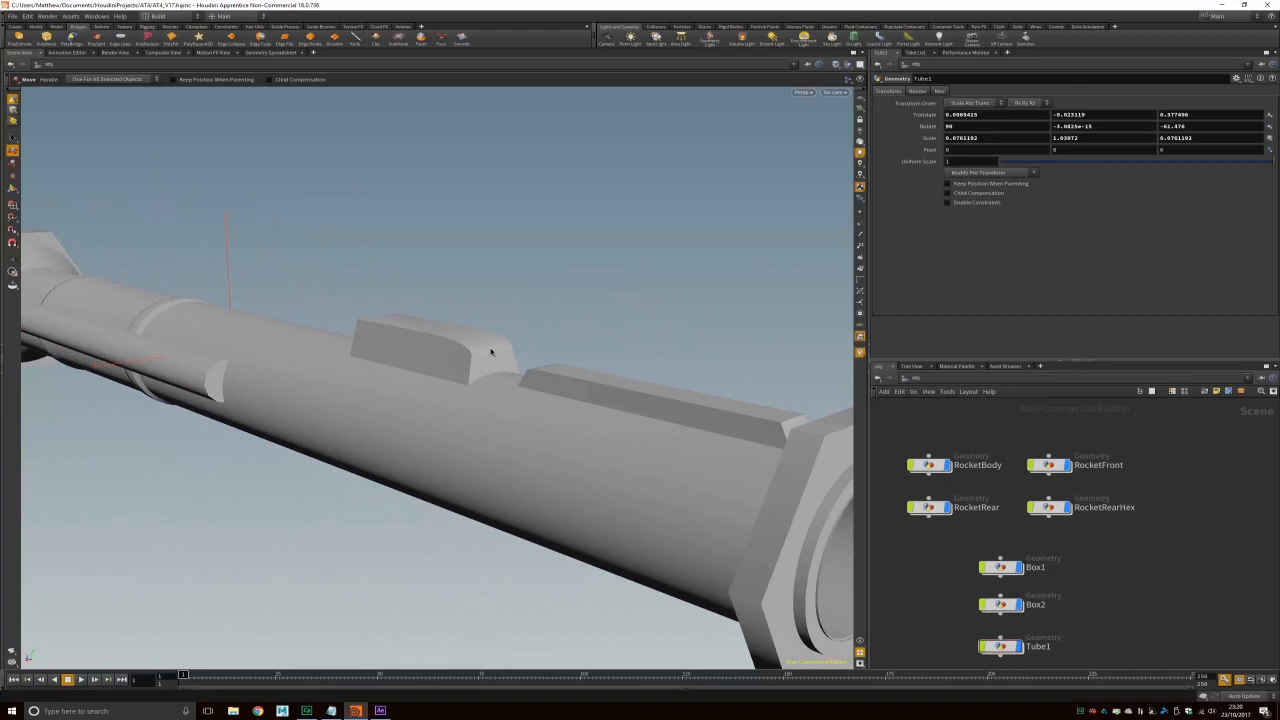
left_click_drag(707, 376, 534, 355, "alt")
left_click_drag(247, 394, 317, 375, "alt")
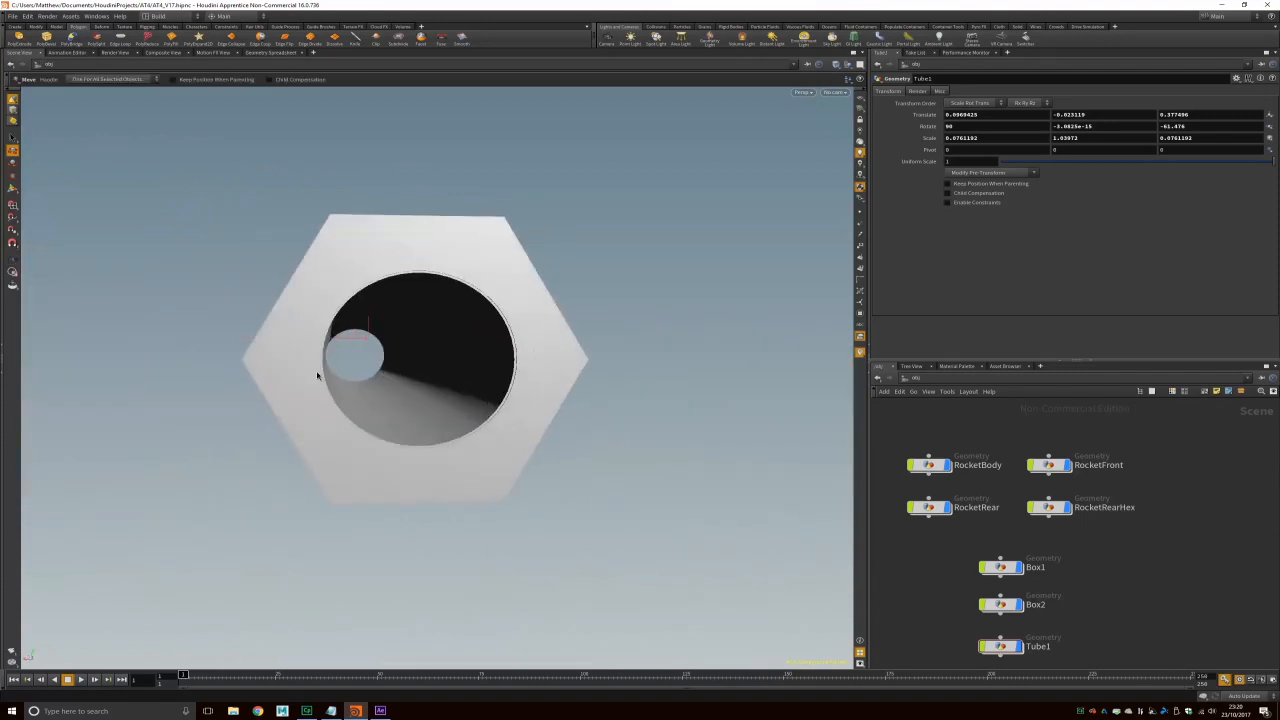
left_click_drag(316, 313, 357, 287, "alt")
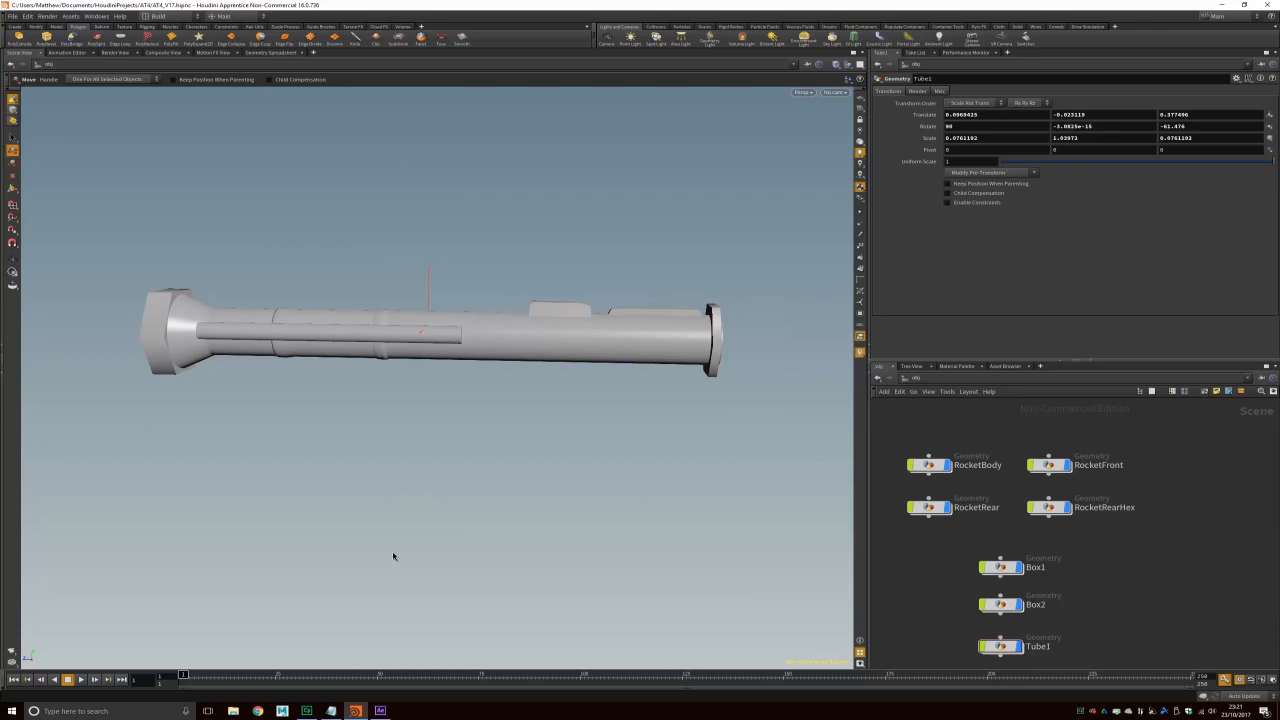
mouse_move(308, 711)
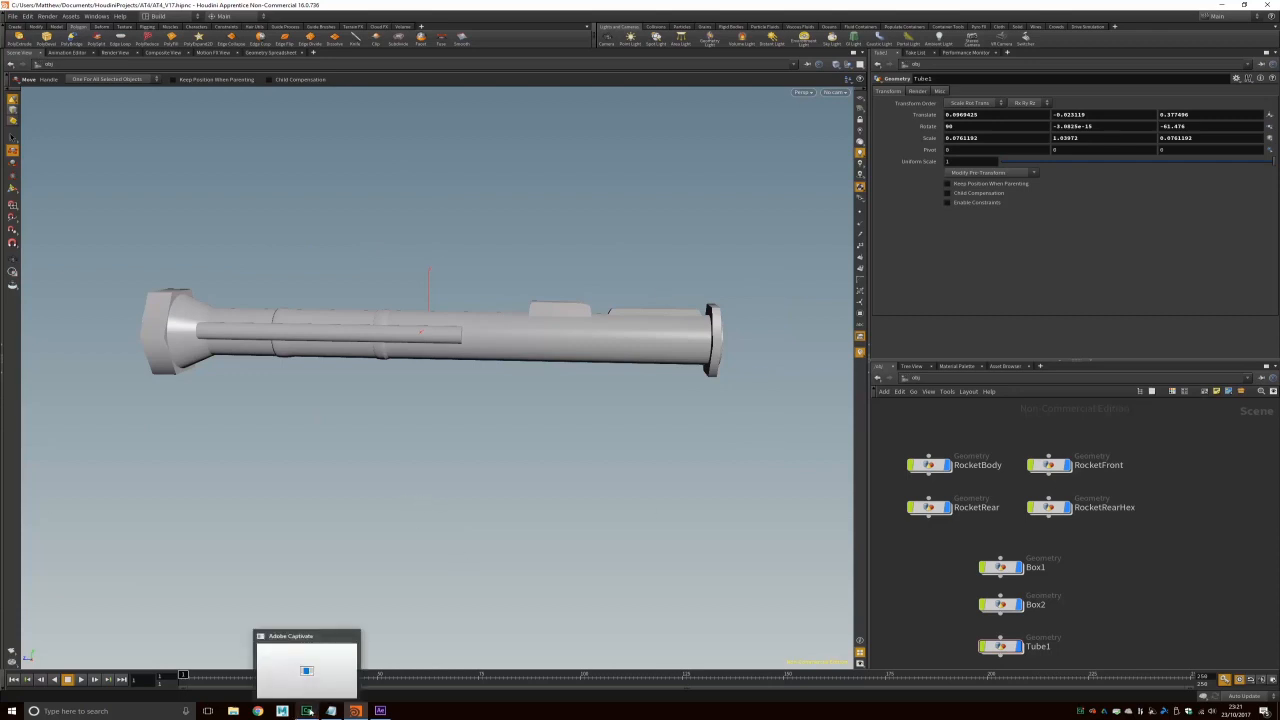